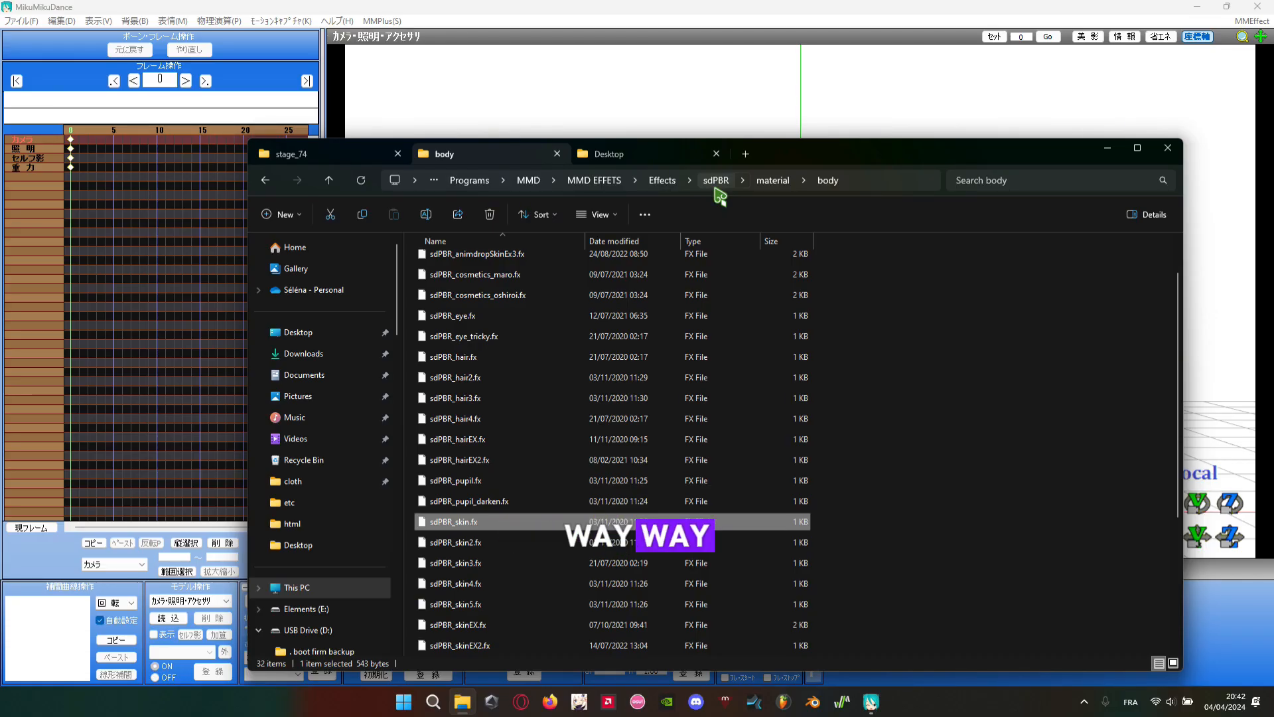
- Preview Cnp Meek-1.mp4 from the Videos folder in VLC, skim through it, and close the player
{"action": "left_click", "coordinate": [644, 160]}
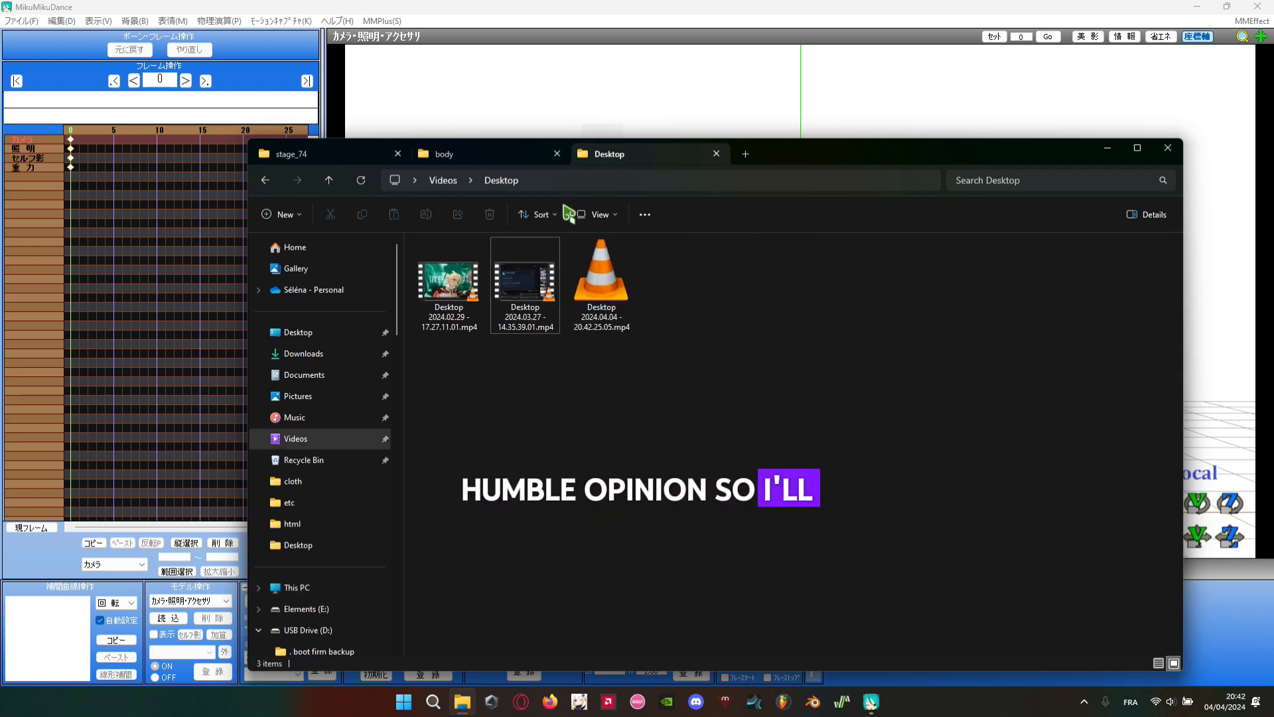
{"action": "left_click", "coordinate": [443, 181]}
{"action": "left_click", "coordinate": [821, 294]}
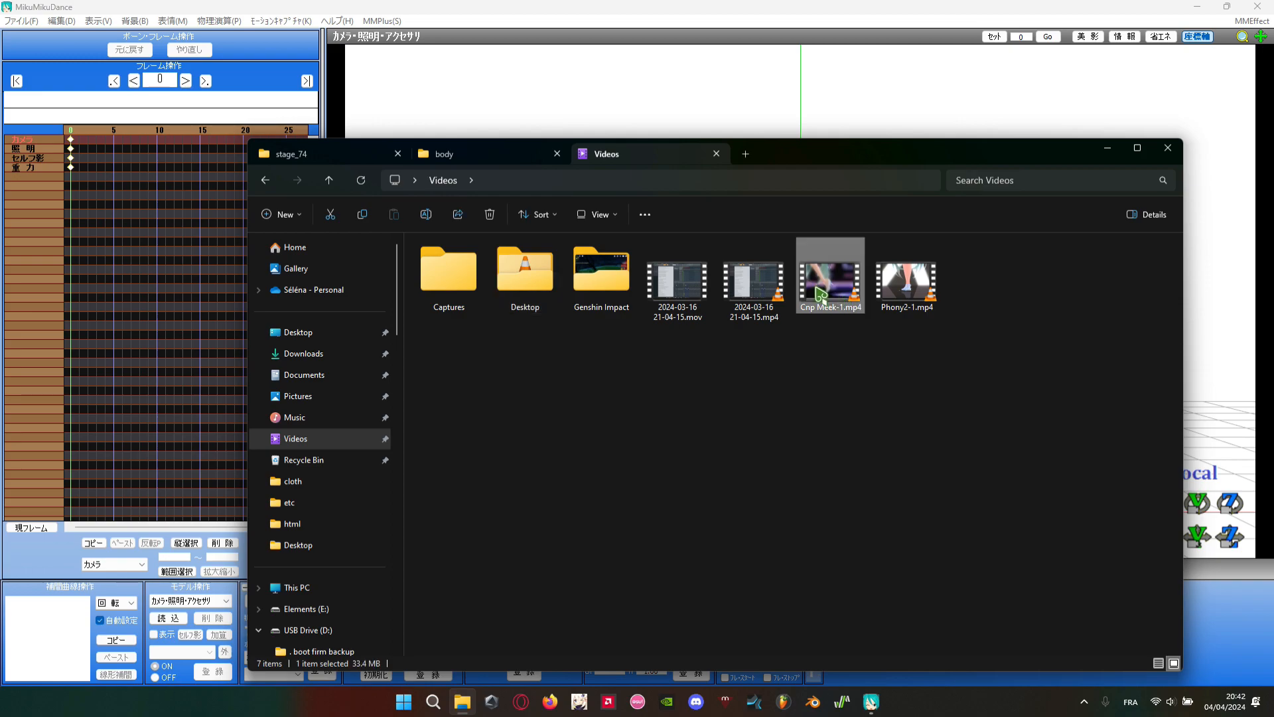
{"action": "double_click", "coordinate": [821, 293]}
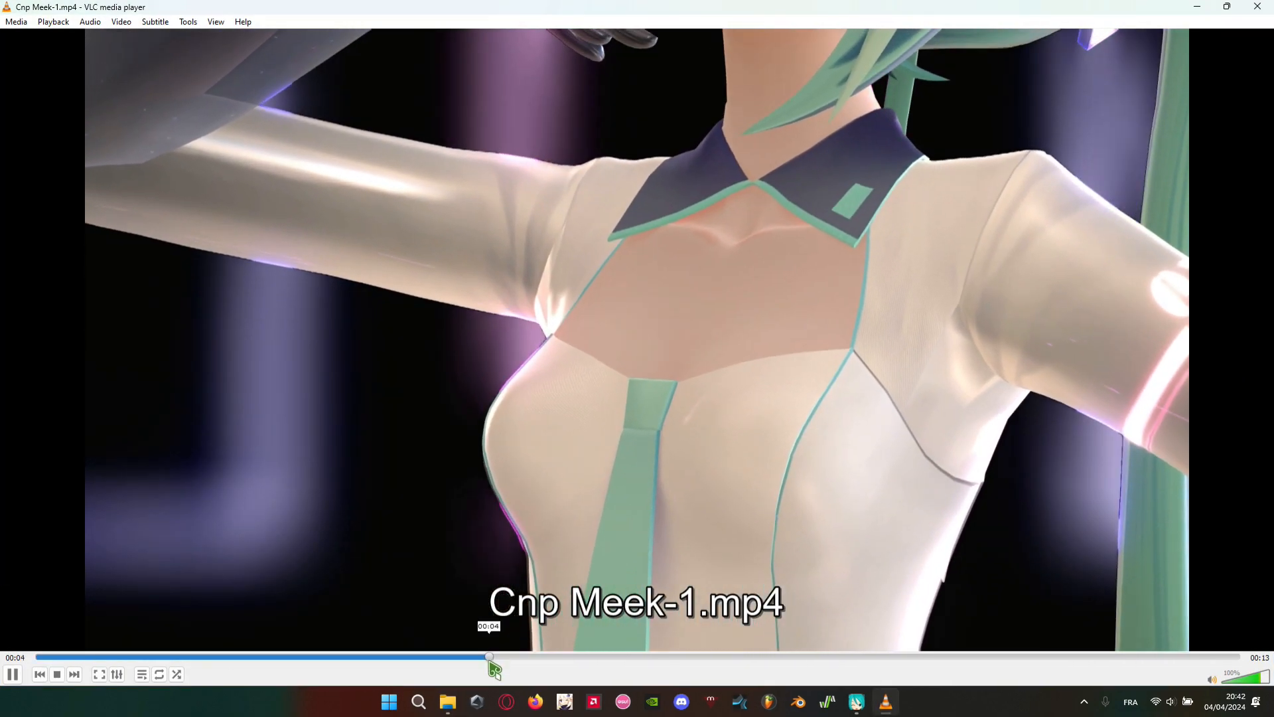
{"action": "left_click", "coordinate": [534, 657]}
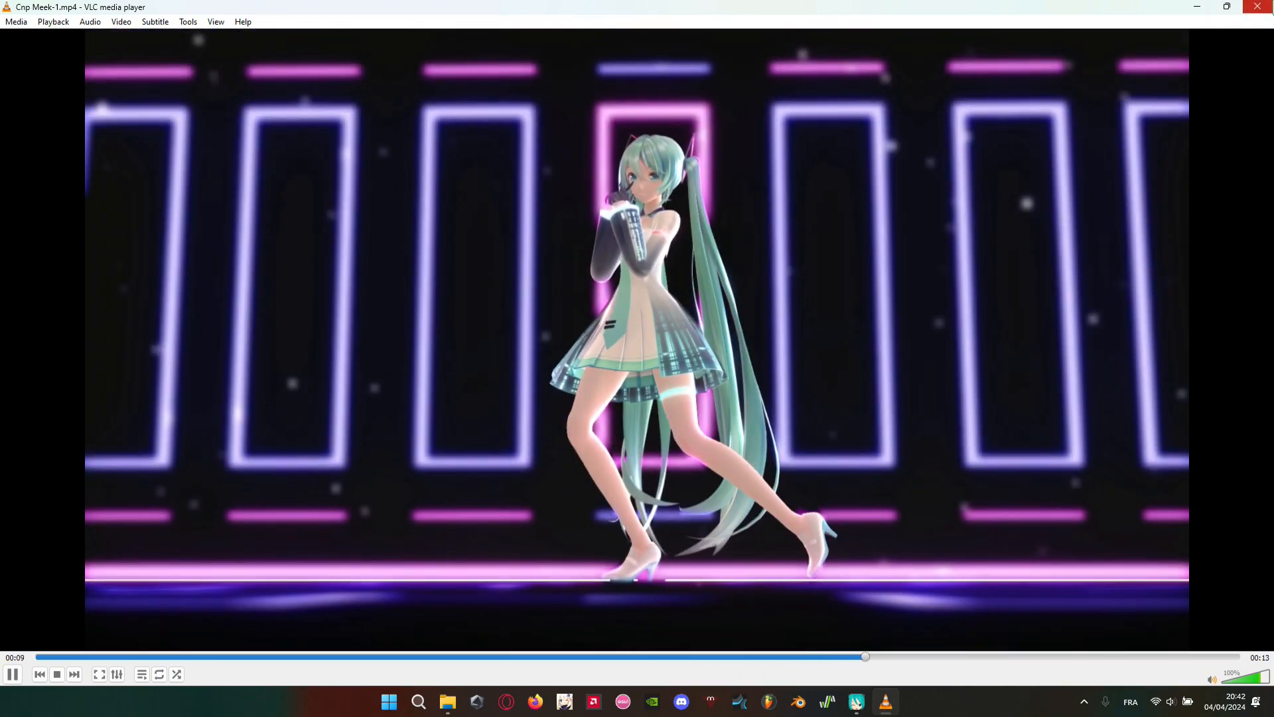
{"action": "left_click", "coordinate": [1257, 7]}
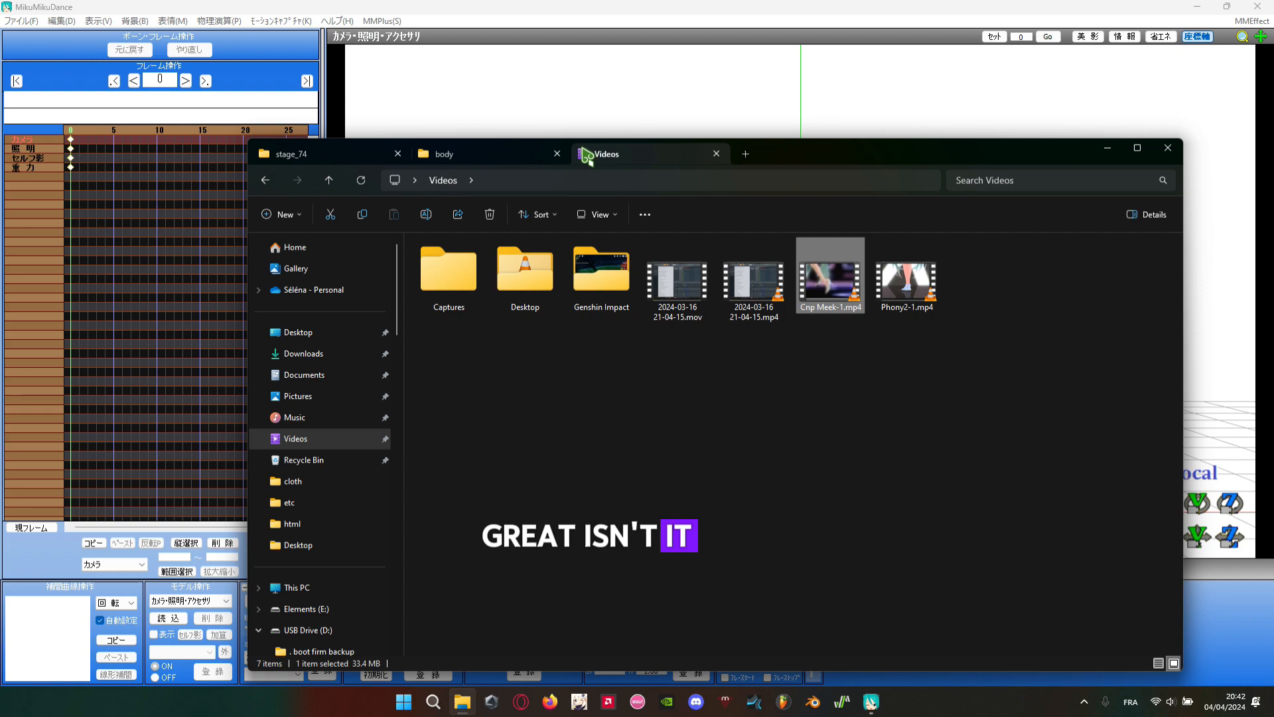
- Load stage_71.pmx from the MMD Choreography stages folder into MikuMikuDance and hide the coordinate axes
{"action": "left_click", "coordinate": [512, 157]}
{"action": "left_click", "coordinate": [978, 451]}
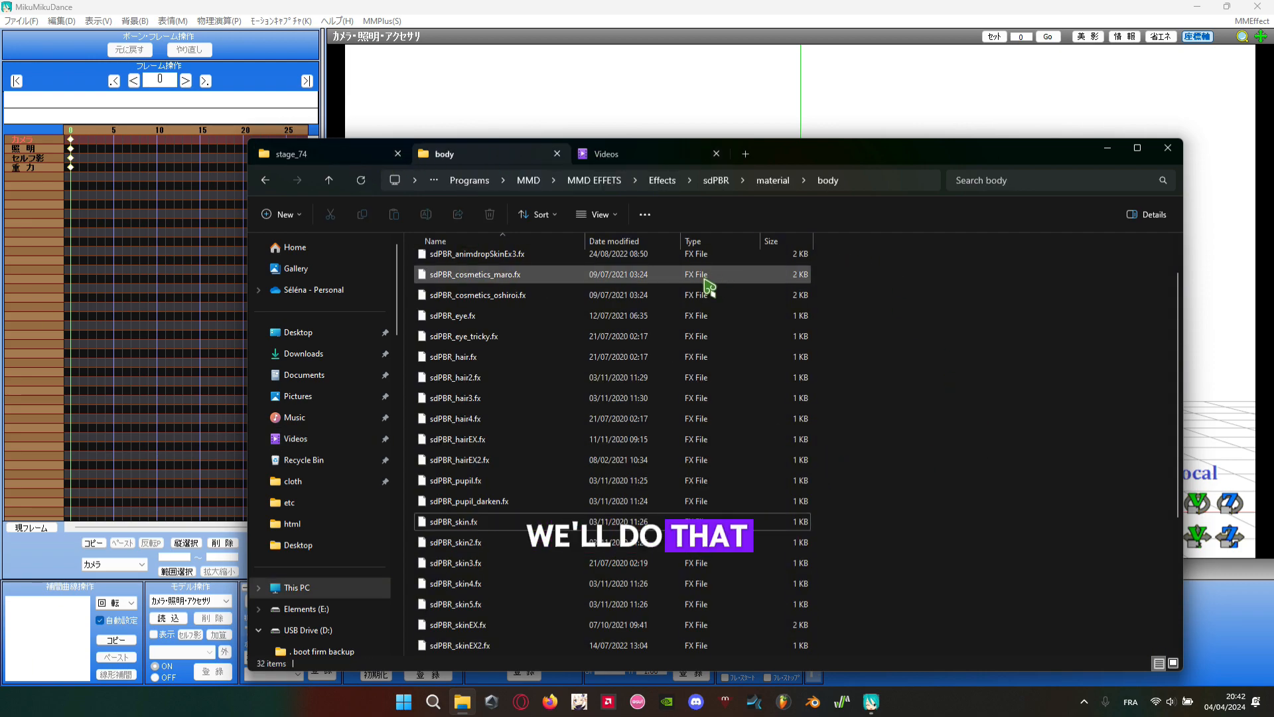
{"action": "left_click", "coordinate": [289, 157]}
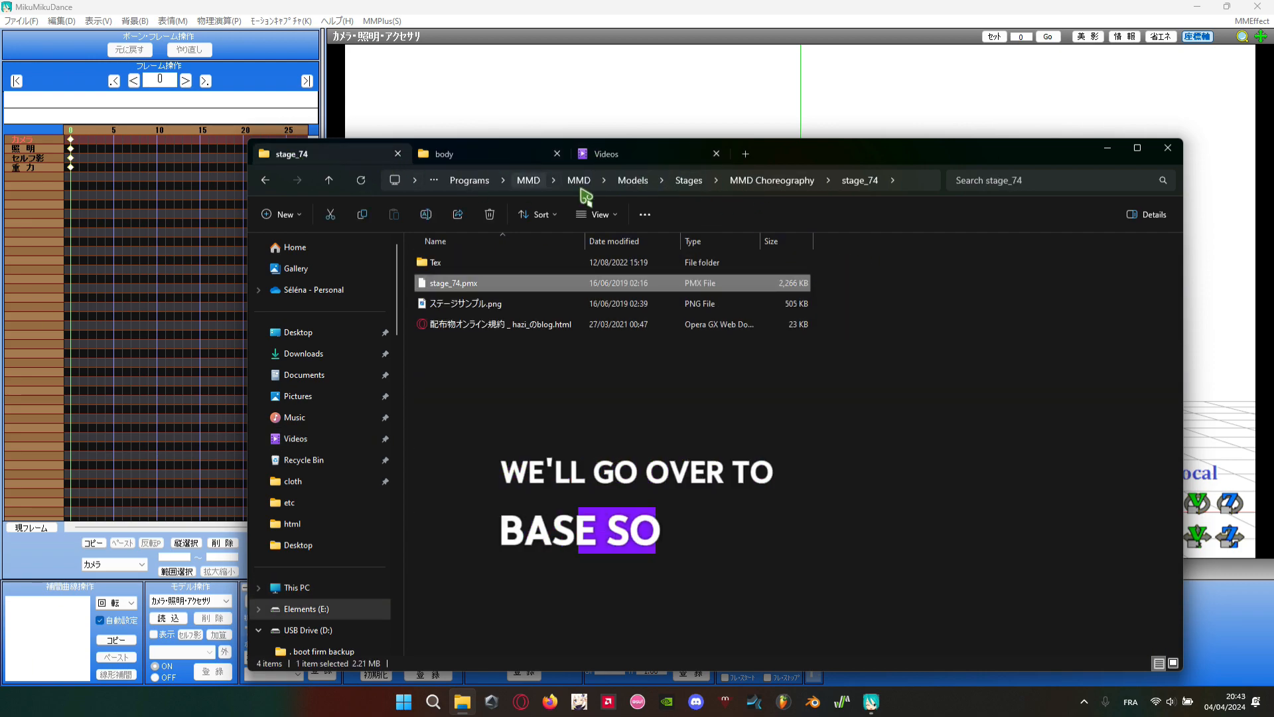
{"action": "key", "text": "ctrl+l"}
{"action": "left_click", "coordinate": [982, 380]}
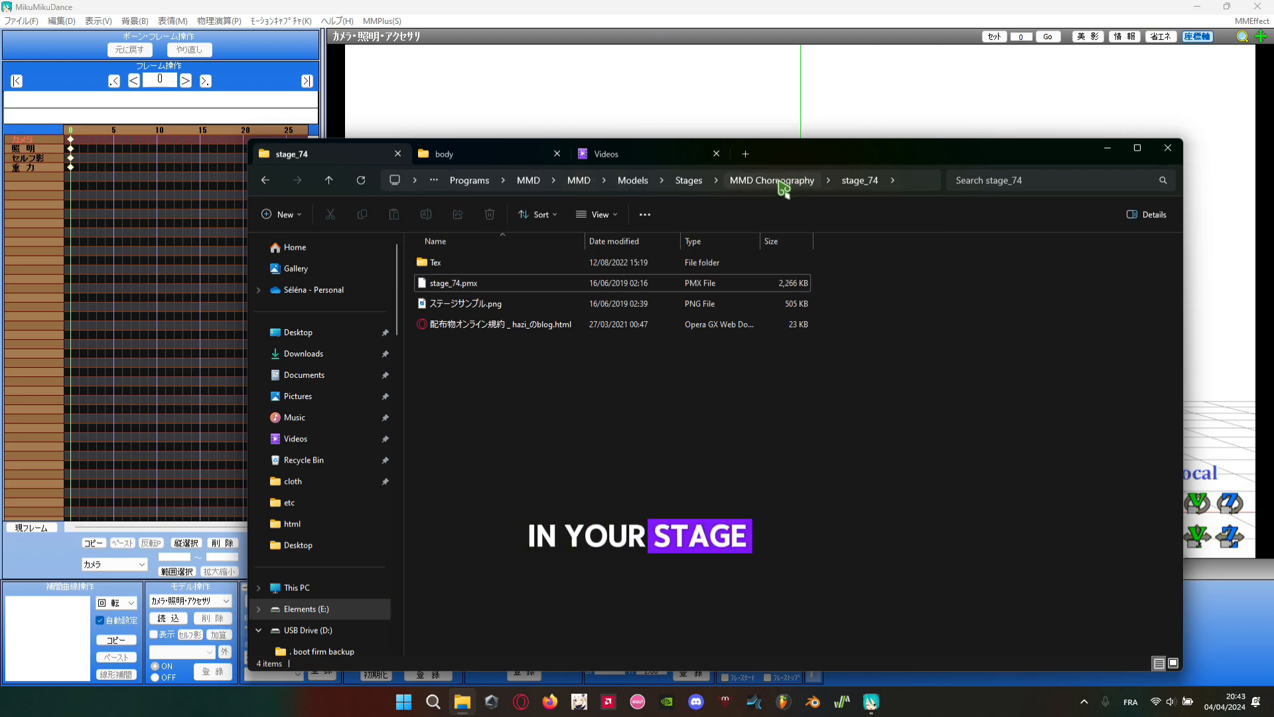
{"action": "left_click", "coordinate": [782, 183]}
{"action": "double_click", "coordinate": [489, 626]}
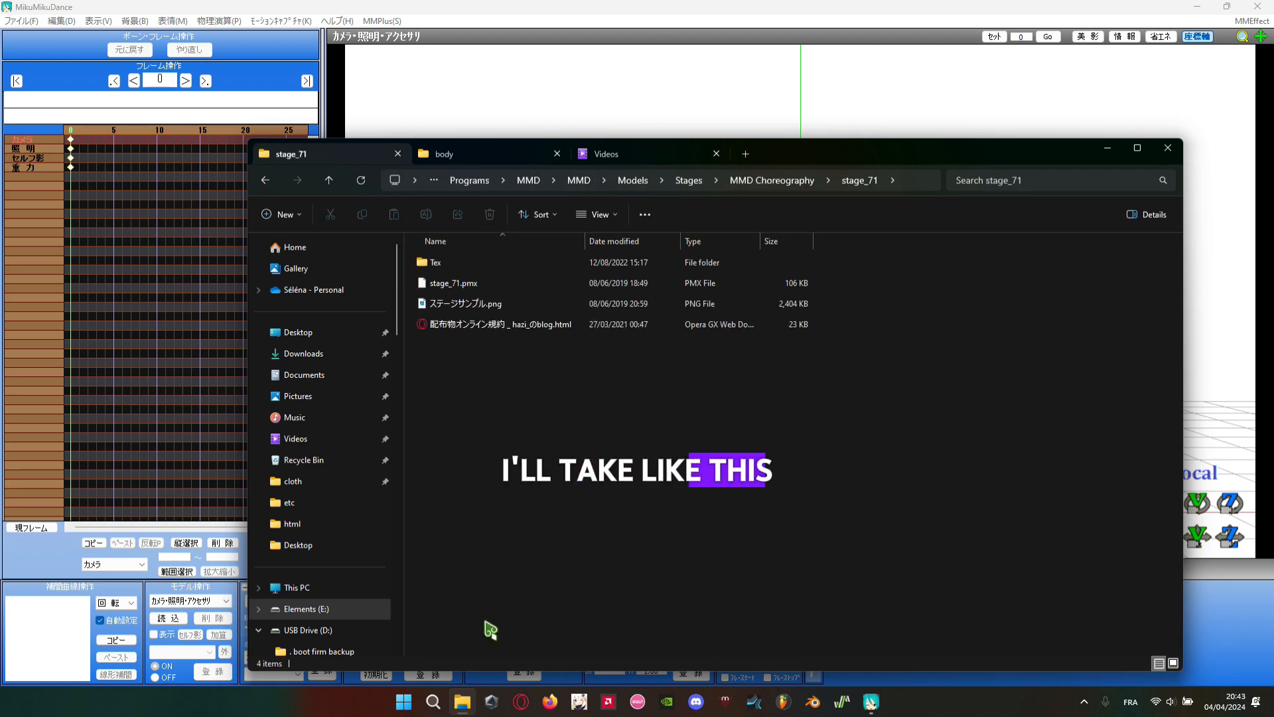
{"action": "left_click_drag", "start_coordinate": [505, 283], "coordinate": [854, 86]}
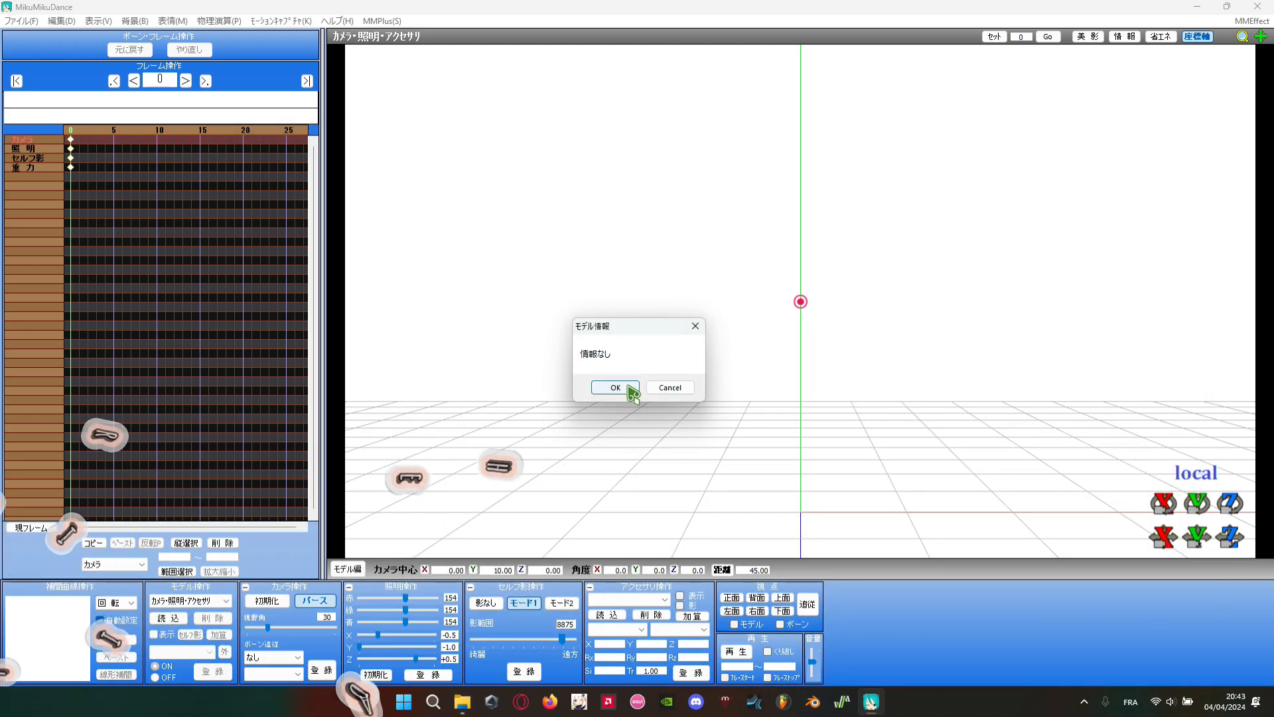
{"action": "left_click", "coordinate": [628, 388]}
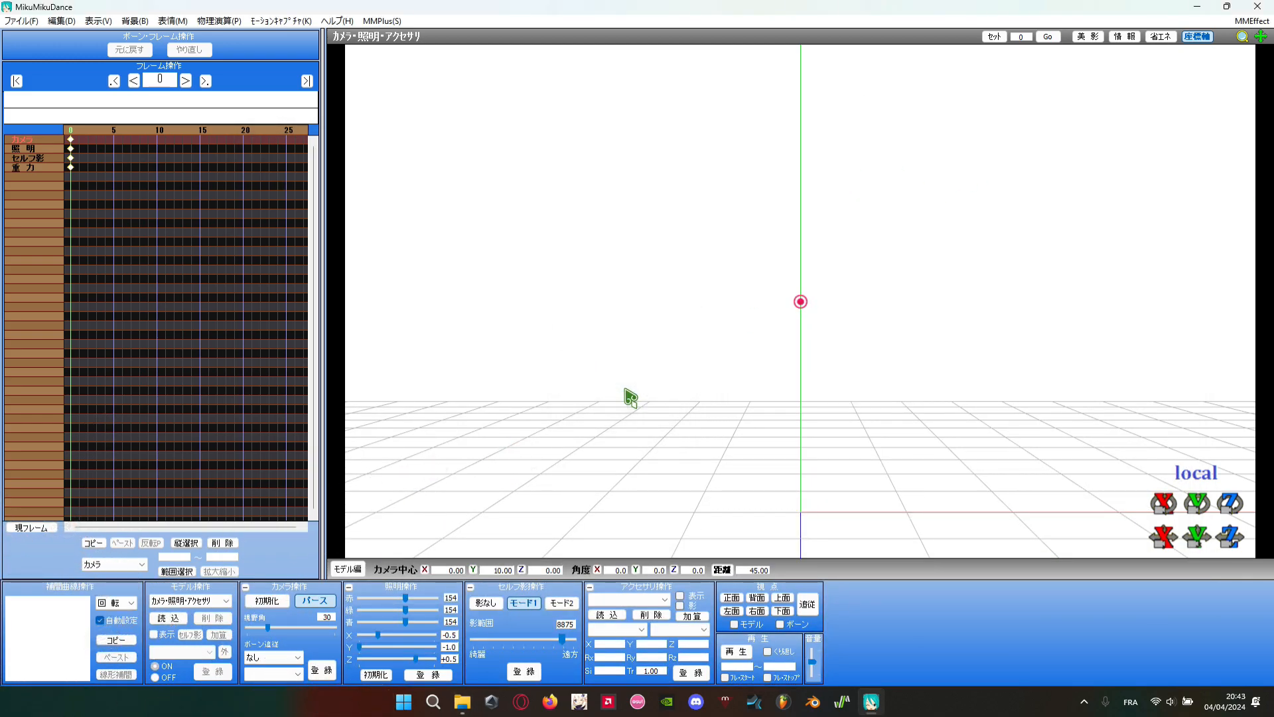
{"action": "left_click", "coordinate": [1195, 37]}
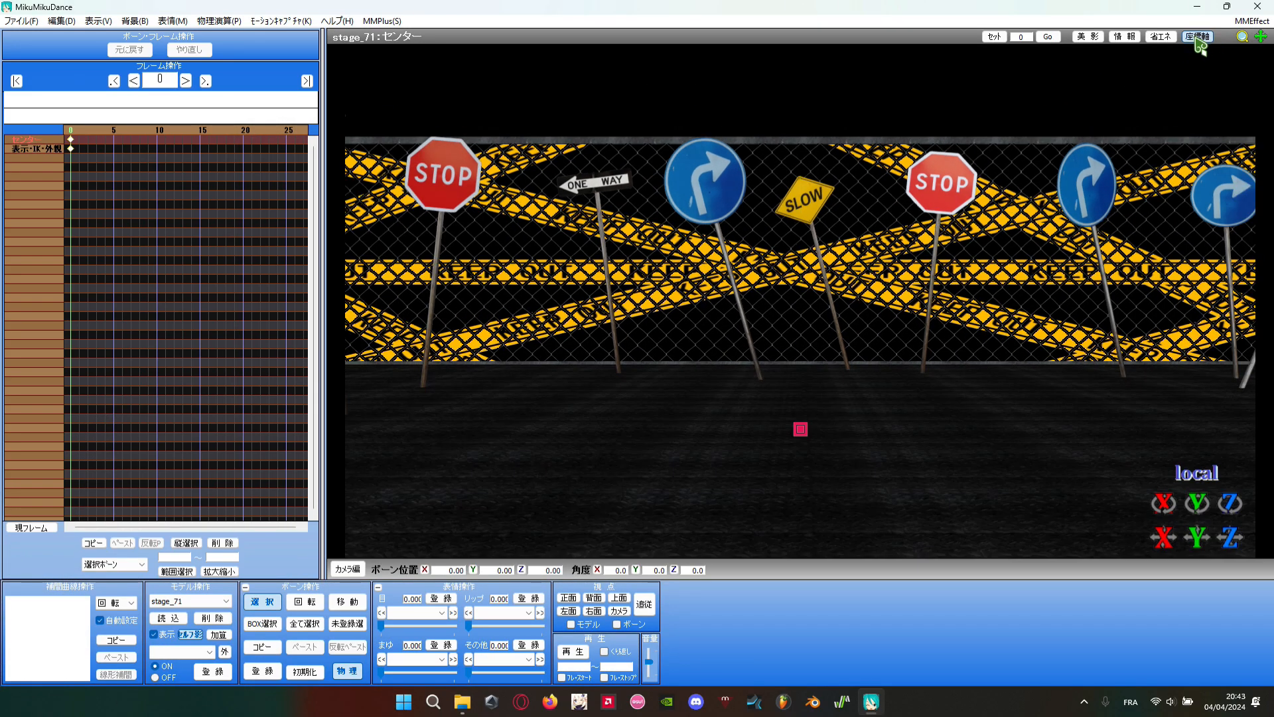
{"action": "scroll", "coordinate": [1060, 279], "scroll_direction": "up", "scroll_amount": 5}
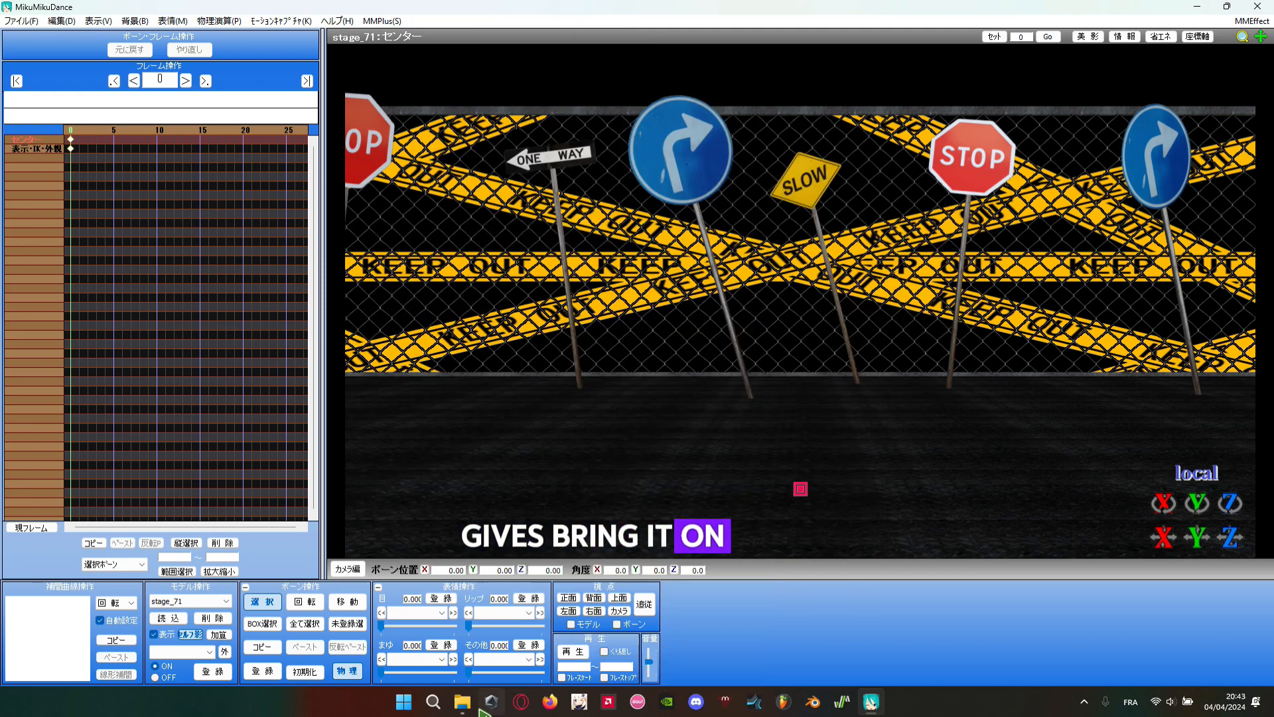
- Load YYB Hatsune Miku_10th_v1.02.pmx from the Edits folder into the scene and hide its bone markers
{"action": "left_click", "coordinate": [464, 705]}
{"action": "left_click", "coordinate": [493, 163]}
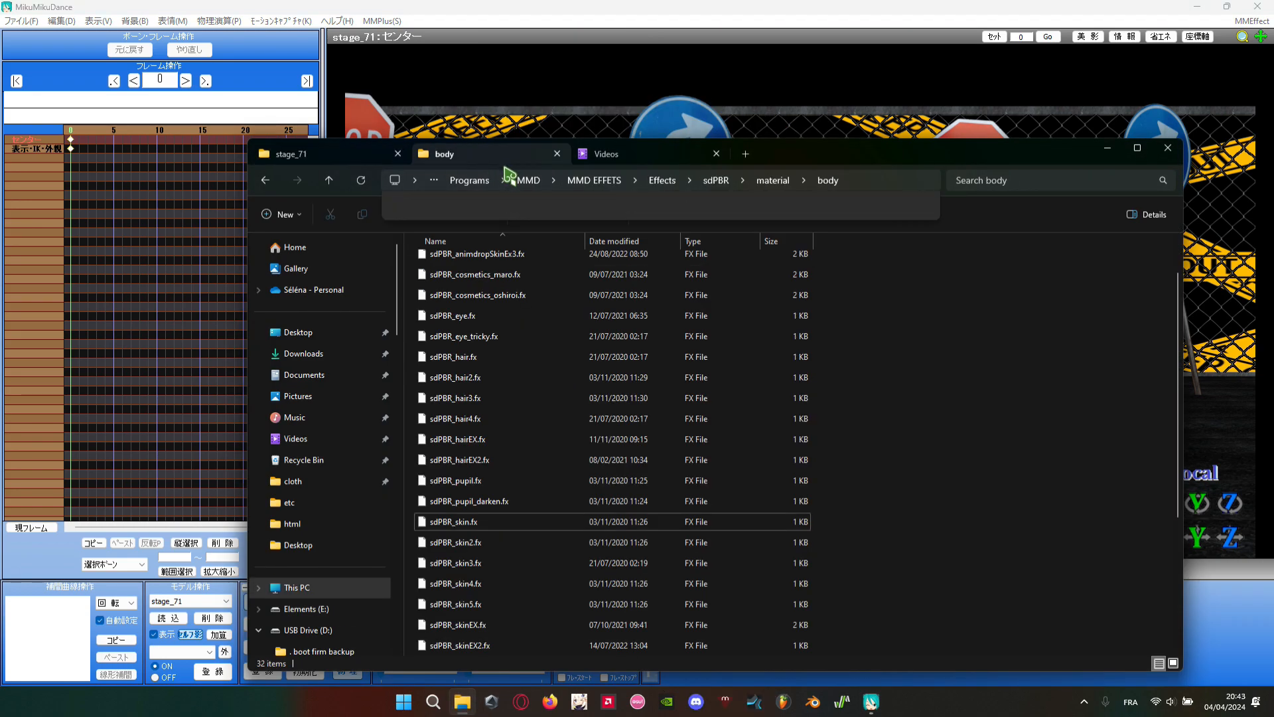
{"action": "left_click", "coordinate": [345, 156]}
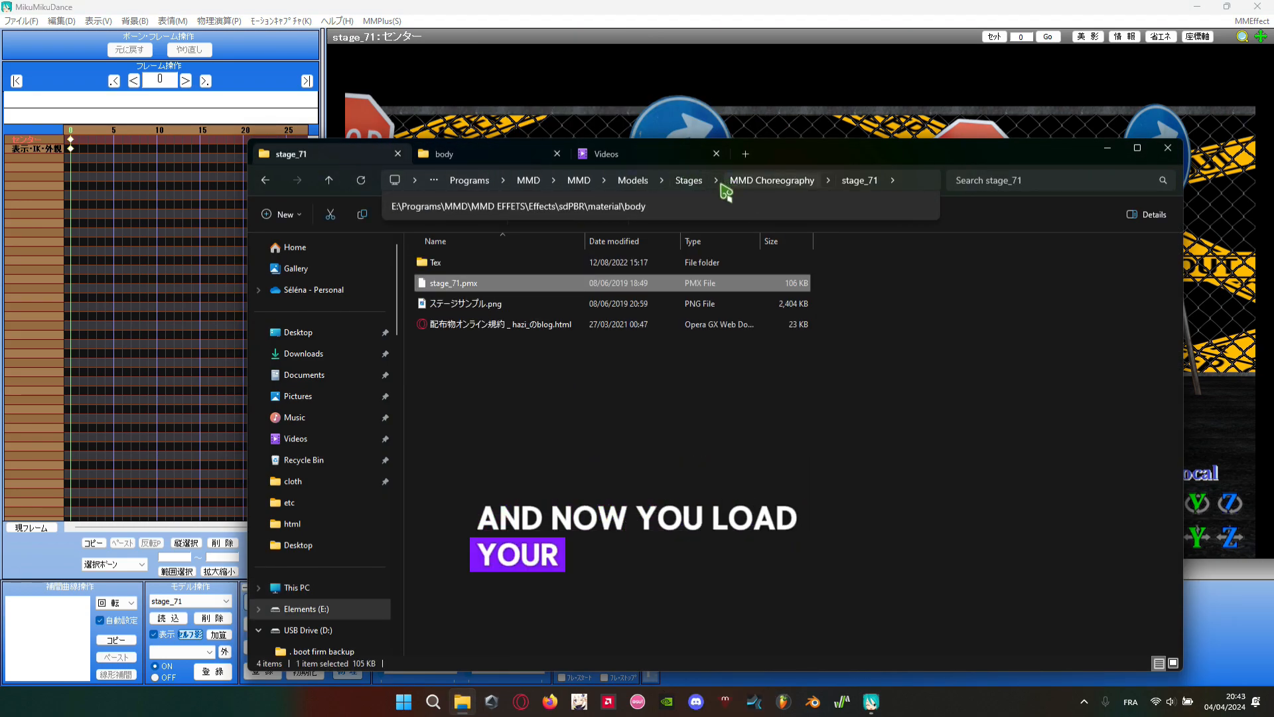
{"action": "left_click", "coordinate": [649, 181]}
{"action": "double_click", "coordinate": [506, 284]}
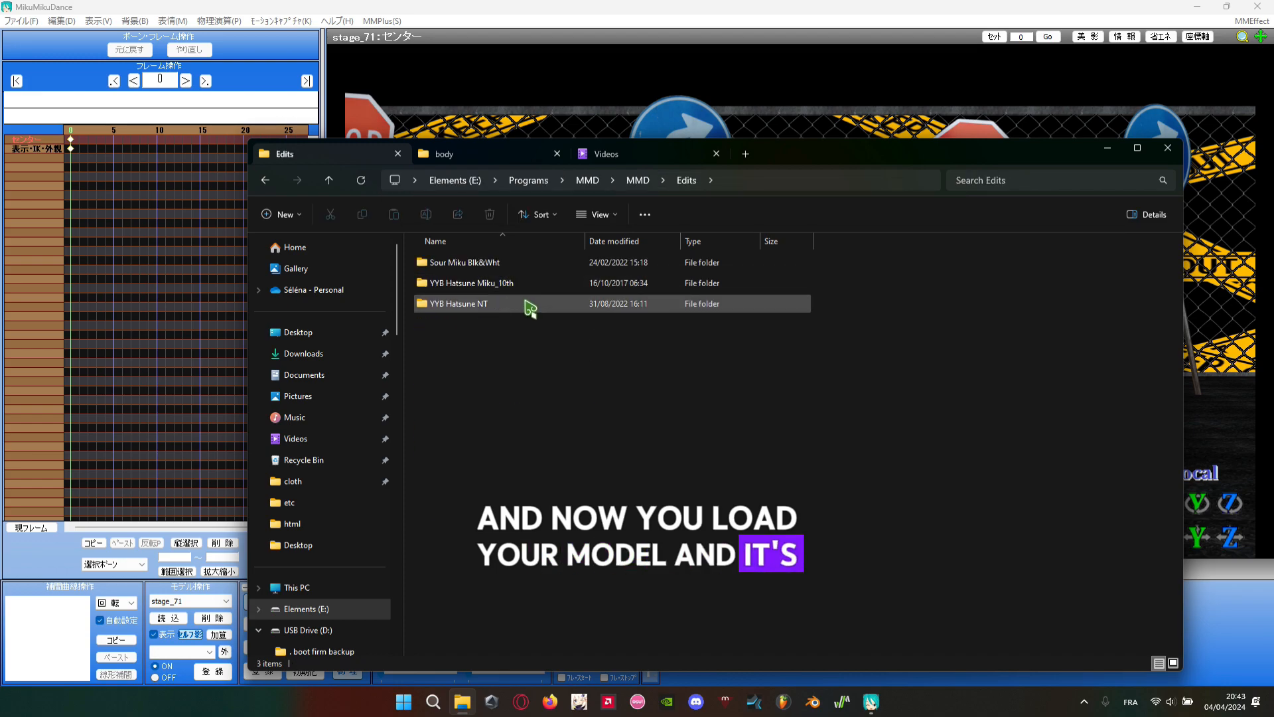
{"action": "double_click", "coordinate": [525, 290]}
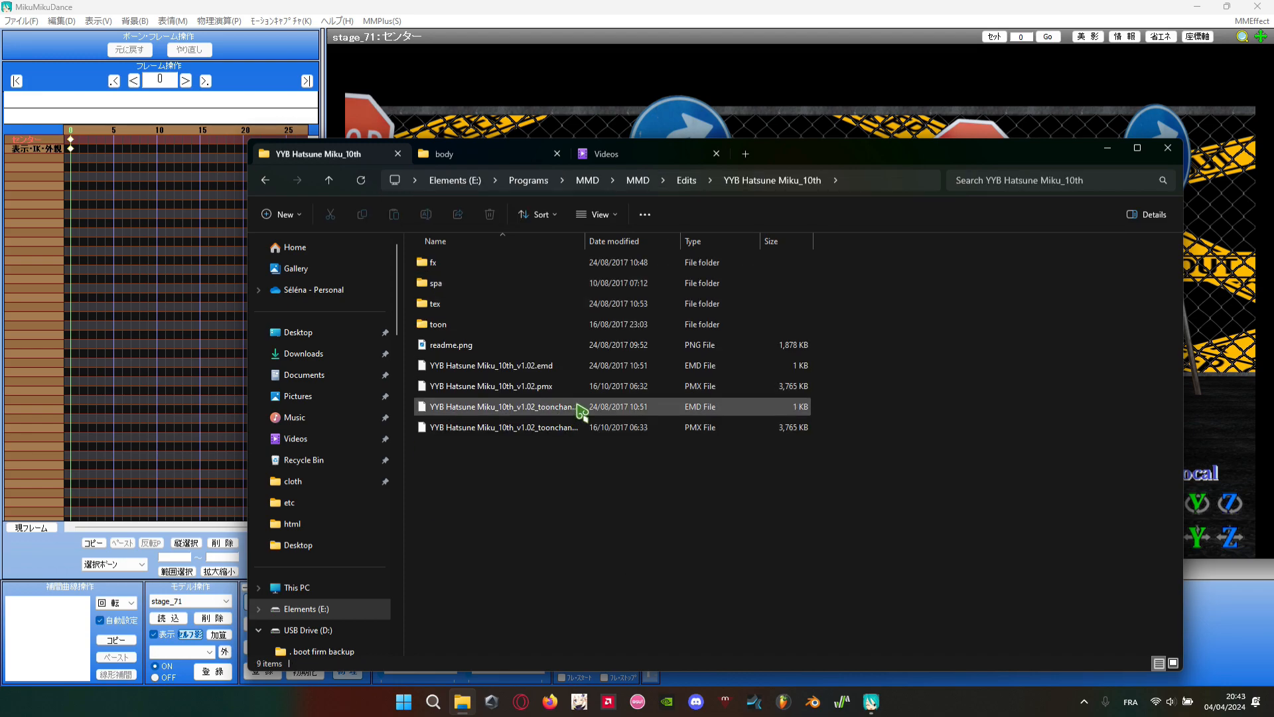
{"action": "left_click_drag", "start_coordinate": [507, 381], "coordinate": [1195, 284]}
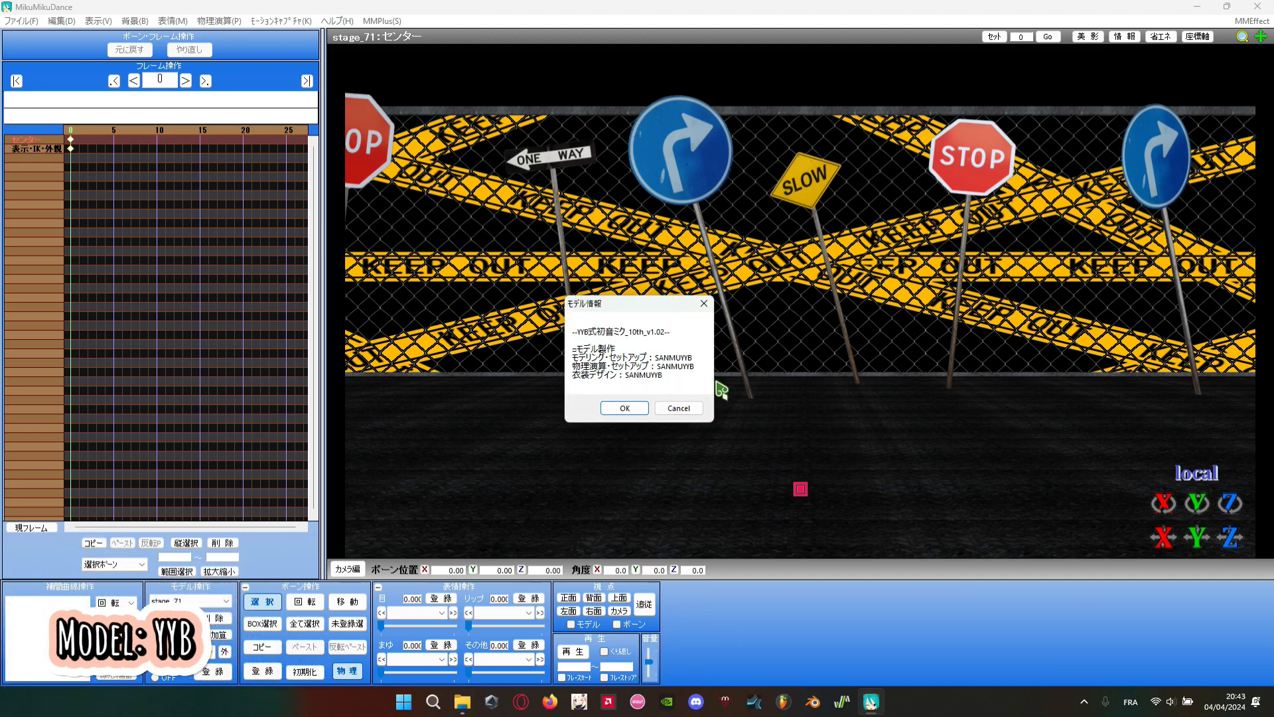
{"action": "left_click", "coordinate": [629, 409]}
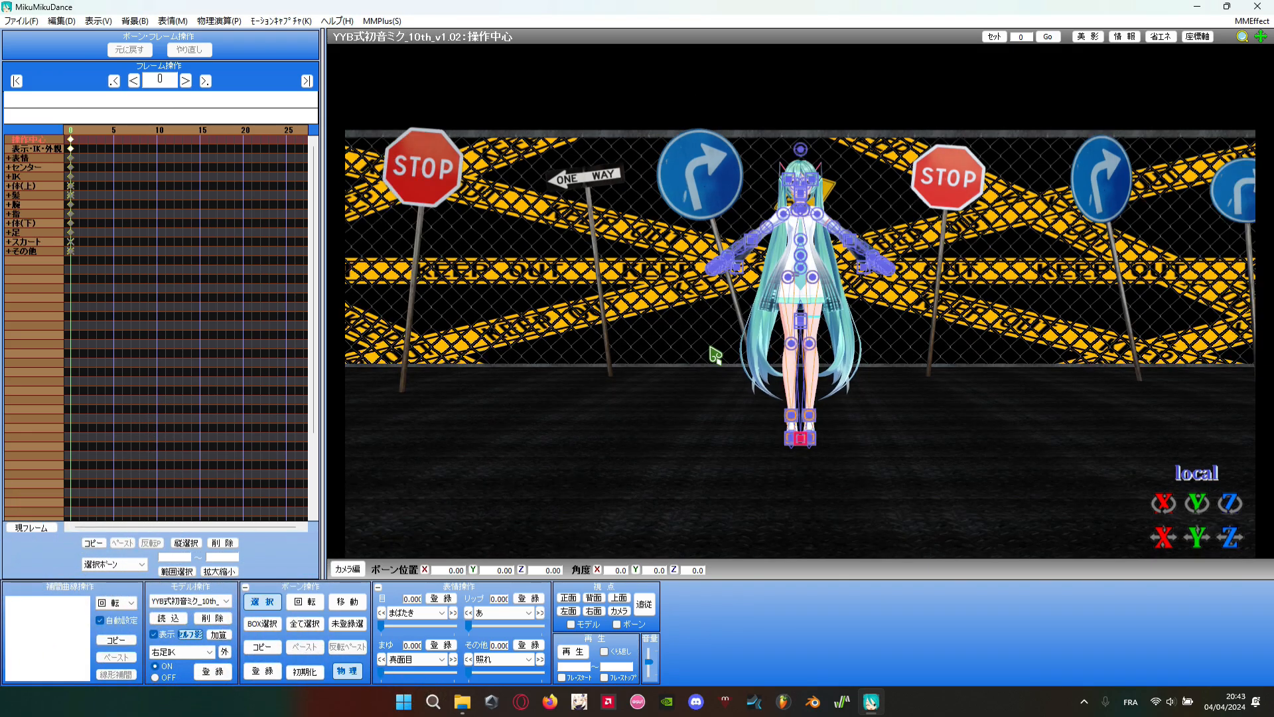
{"action": "left_click", "coordinate": [265, 603]}
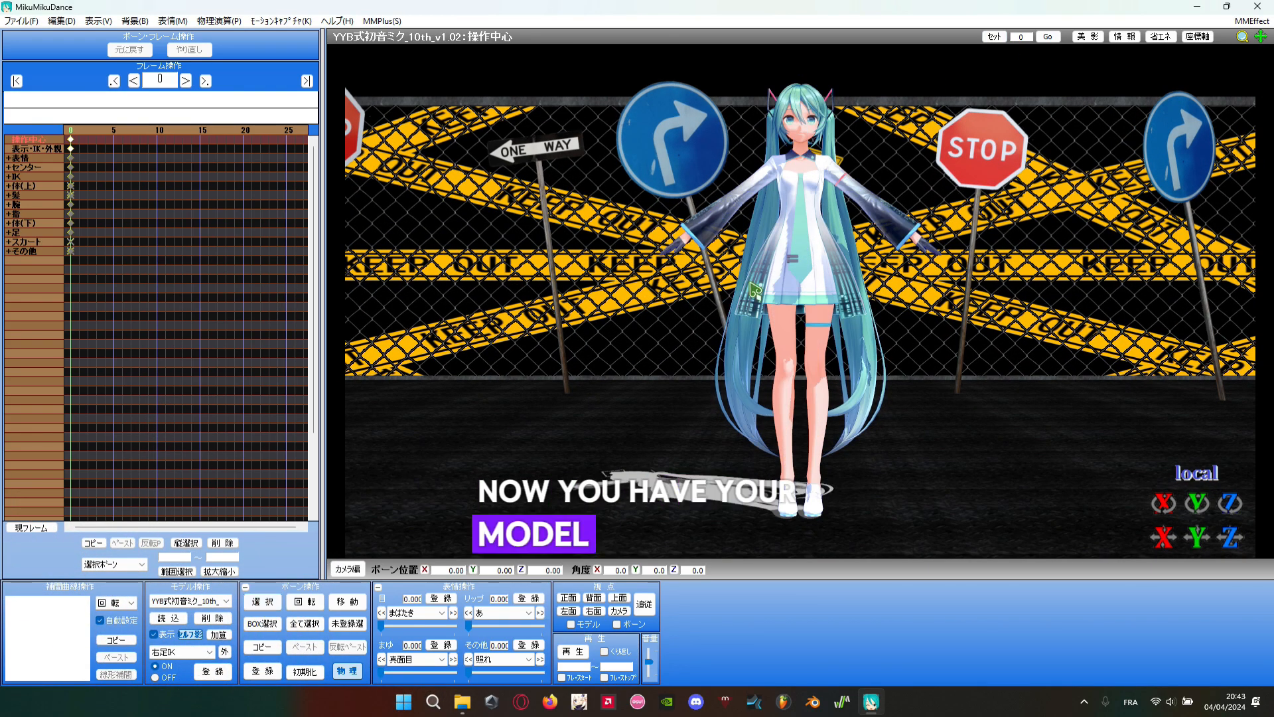
{"action": "scroll", "coordinate": [783, 271], "scroll_direction": "up", "scroll_amount": 4}
{"action": "middle_click_drag", "start_coordinate": [783, 270], "coordinate": [770, 425]}
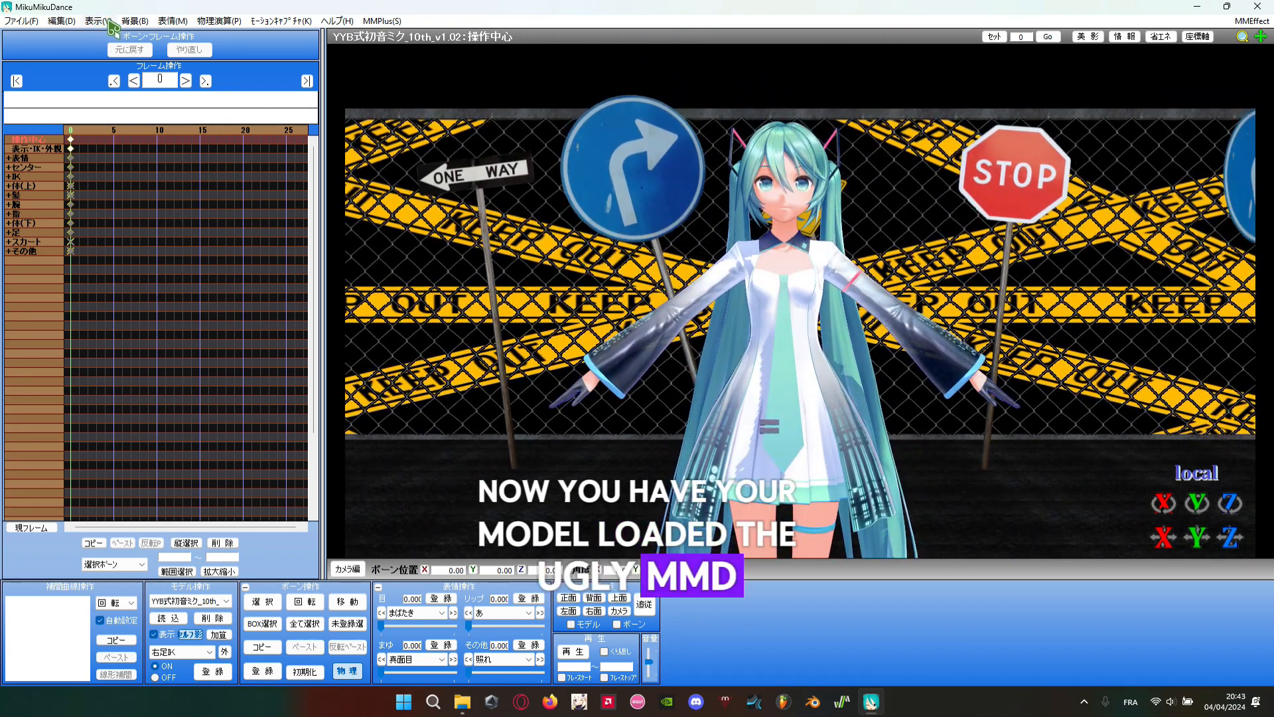
- Switch the program interface to English Mode
{"action": "left_click", "coordinate": [96, 21]}
{"action": "left_click", "coordinate": [70, 20]}
{"action": "mouse_move", "coordinate": [330, 20]}
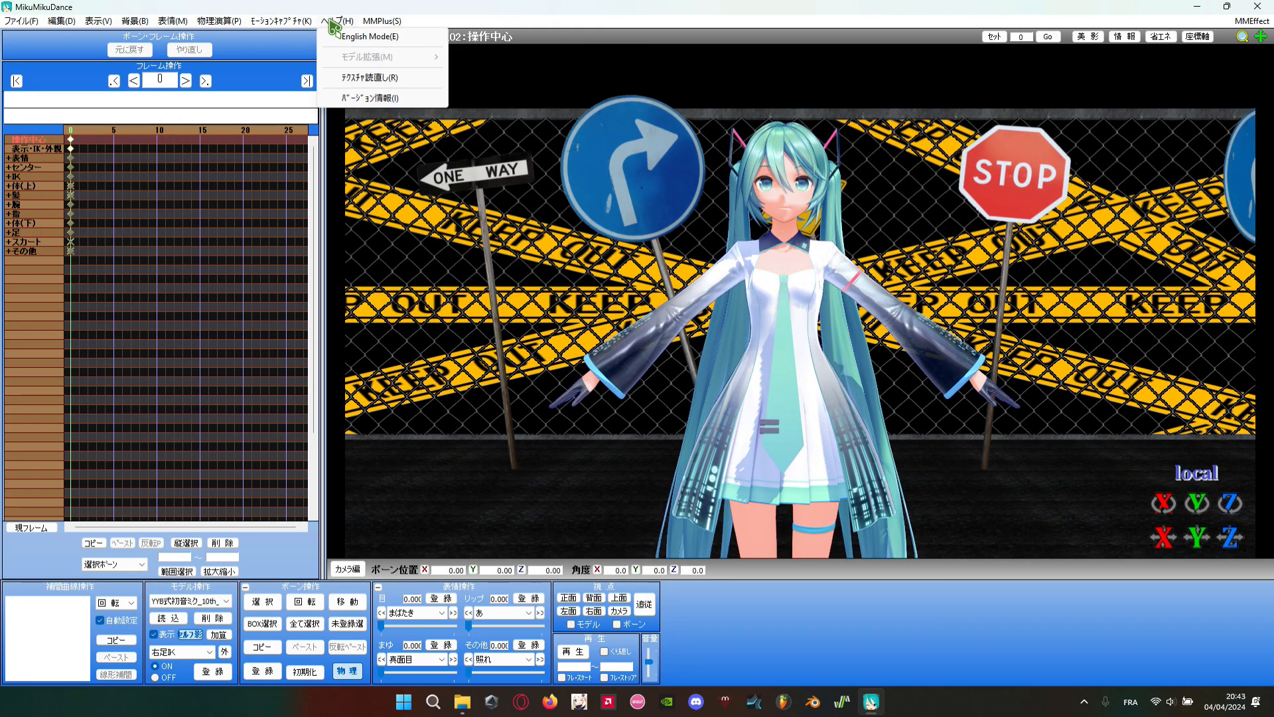
{"action": "left_click", "coordinate": [354, 39]}
- Turn off the display of ground shadows while leaving anti-aliasing enabled
{"action": "left_click", "coordinate": [78, 22]}
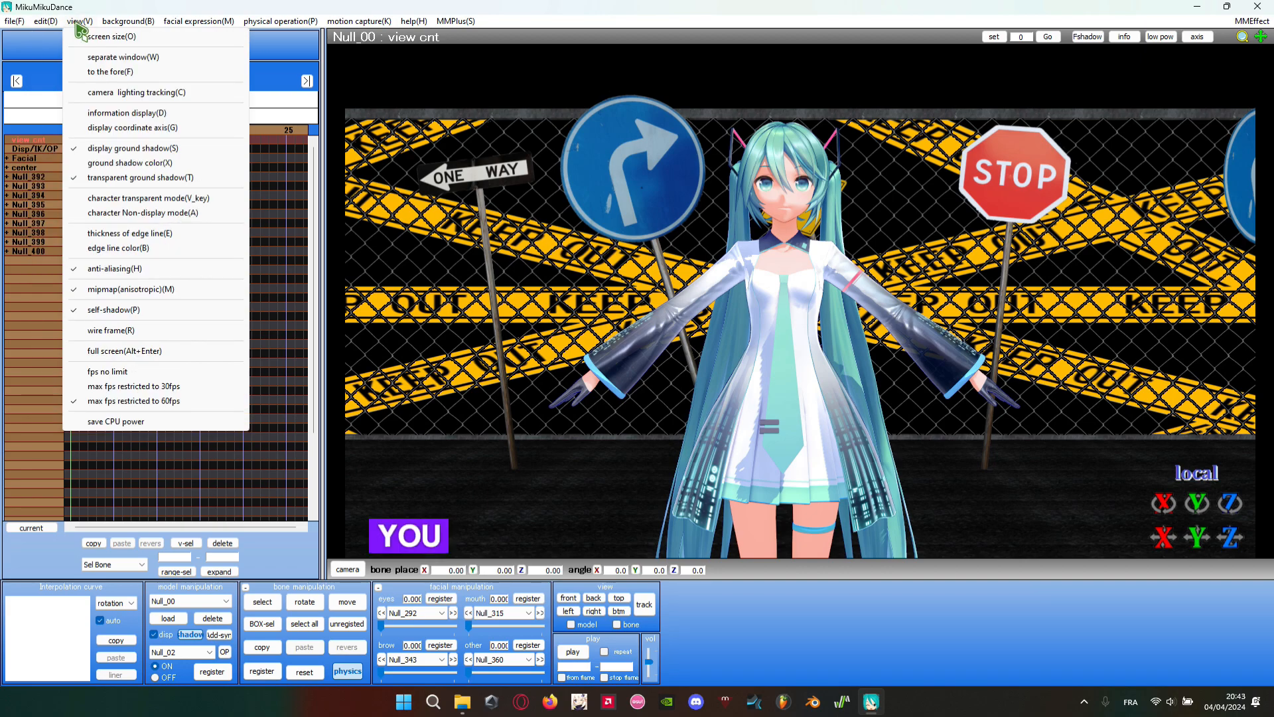
{"action": "left_click", "coordinate": [102, 148]}
{"action": "scroll", "coordinate": [825, 361], "scroll_direction": "down", "scroll_amount": 8}
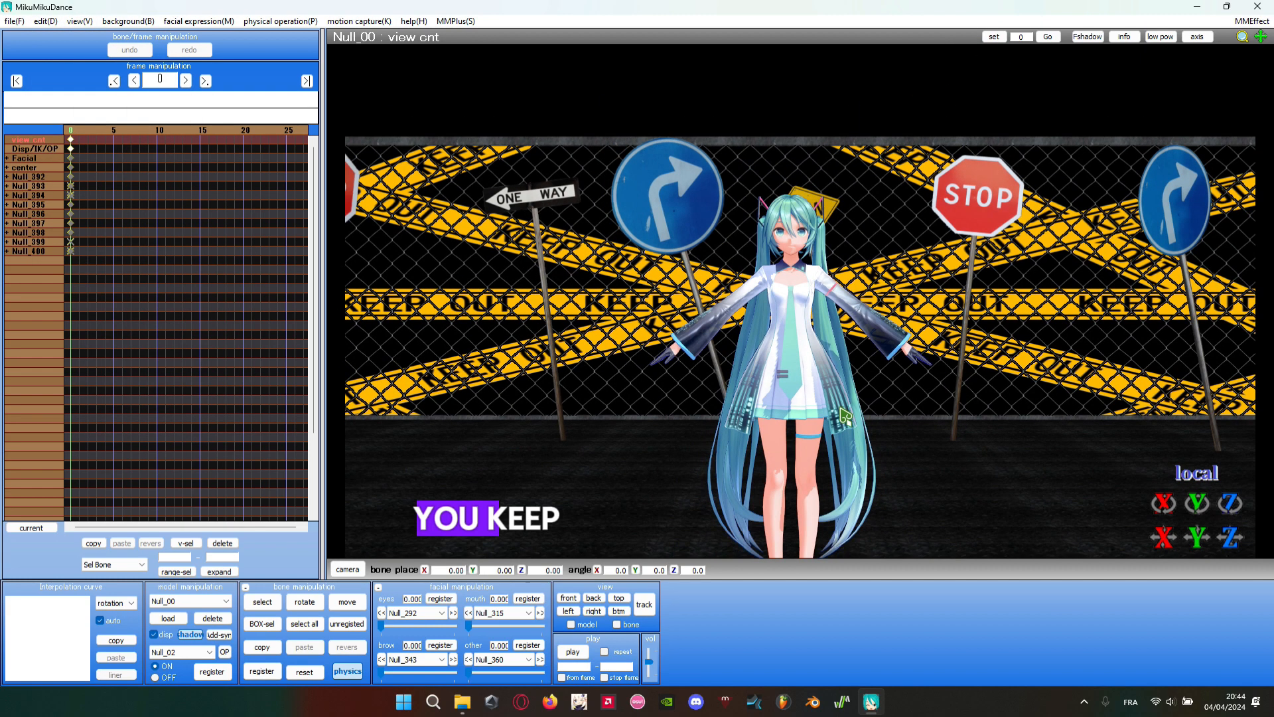
{"action": "middle_click_drag", "start_coordinate": [852, 427], "coordinate": [857, 454]}
{"action": "scroll", "coordinate": [861, 462], "scroll_direction": "up", "scroll_amount": 5}
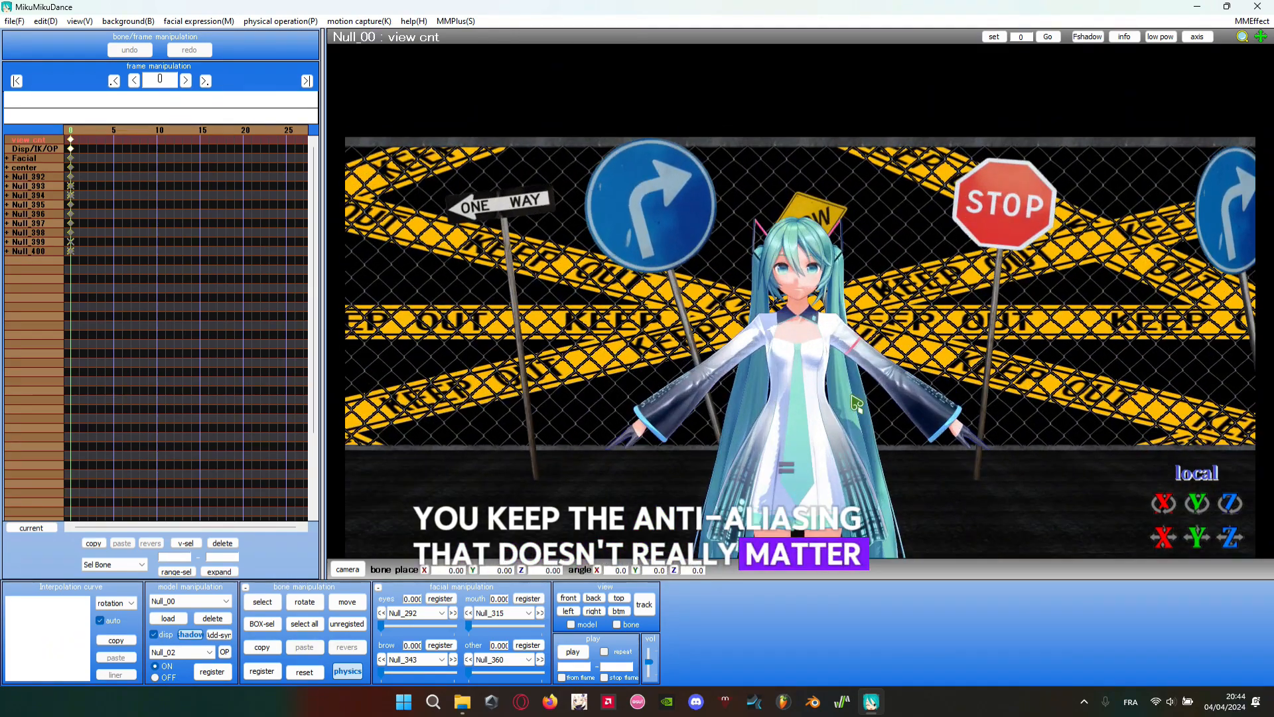
- Load sdPBR.pmx and sdPBRGBuffer.x together from the sdPBR effects folder into the scene
{"action": "left_click", "coordinate": [462, 702]}
{"action": "left_click", "coordinate": [489, 159]}
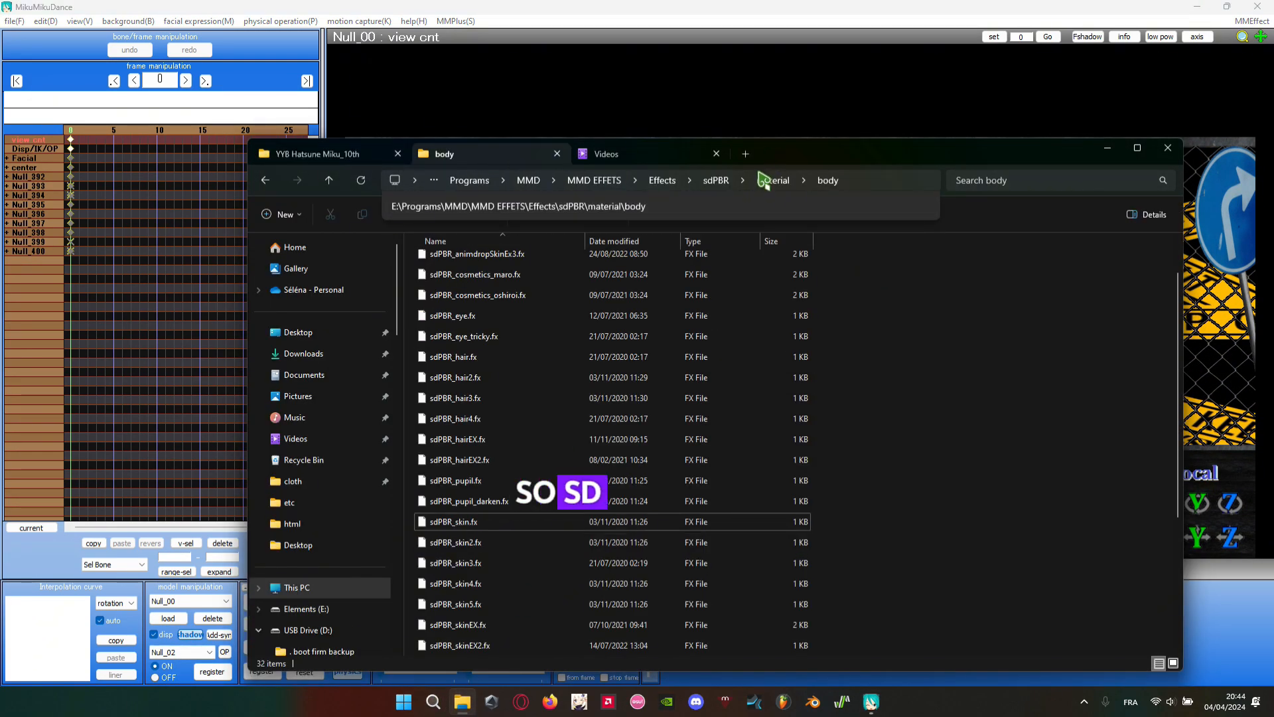
{"action": "left_click", "coordinate": [719, 185]}
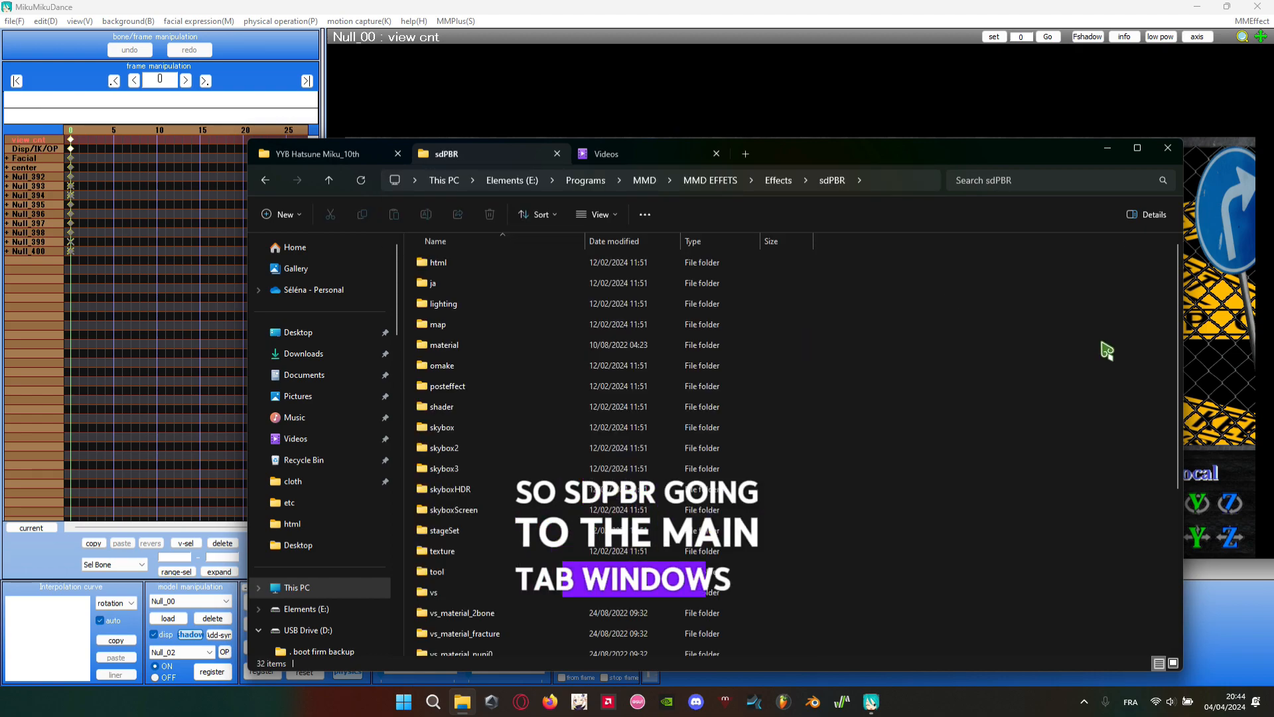
{"action": "scroll", "coordinate": [585, 557], "scroll_direction": "down", "scroll_amount": 4}
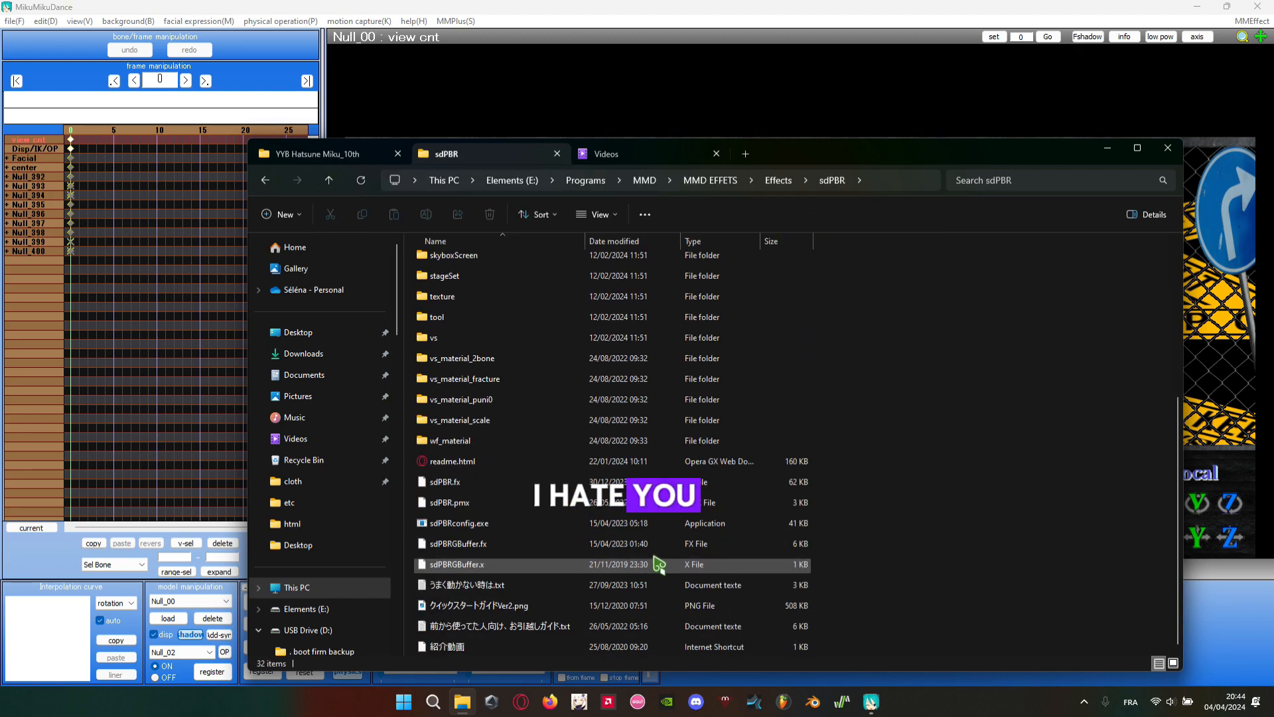
{"action": "left_click", "coordinate": [548, 503]}
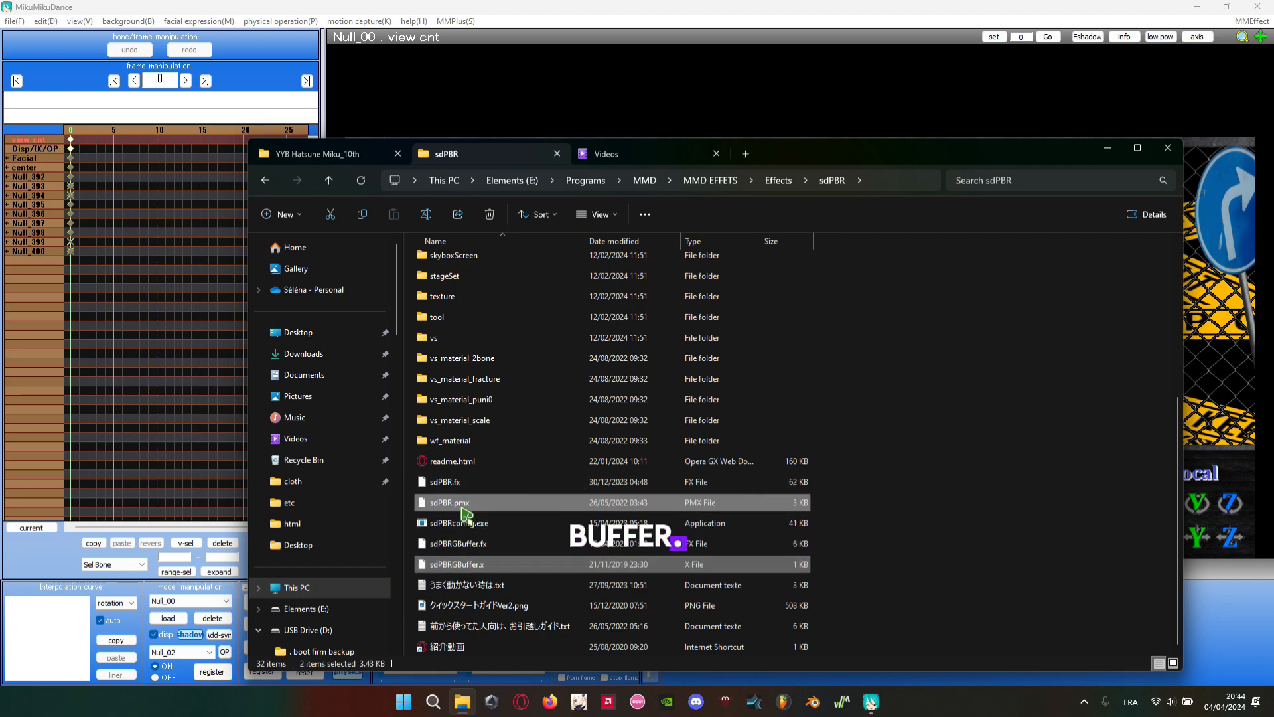
{"action": "left_click_drag", "start_coordinate": [563, 20], "coordinate": [586, 72]}
{"action": "left_click", "coordinate": [624, 387]}
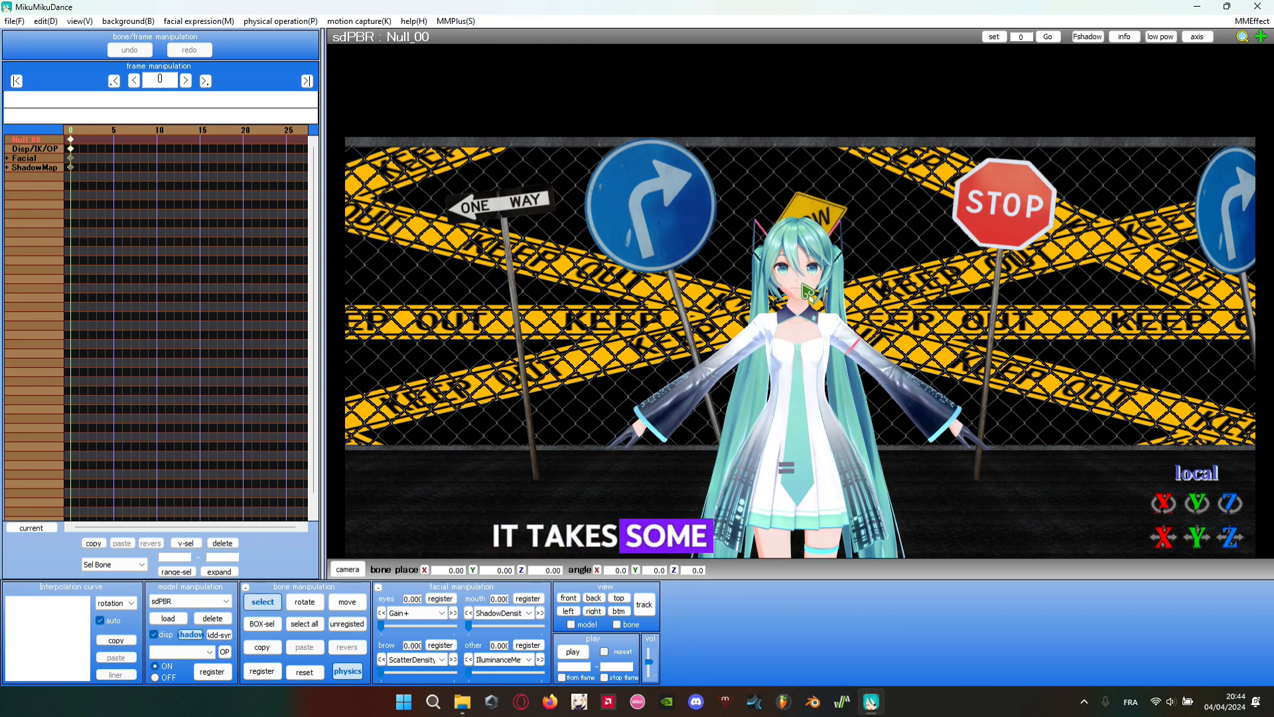
{"action": "scroll", "coordinate": [866, 383], "scroll_direction": "up", "scroll_amount": 5}
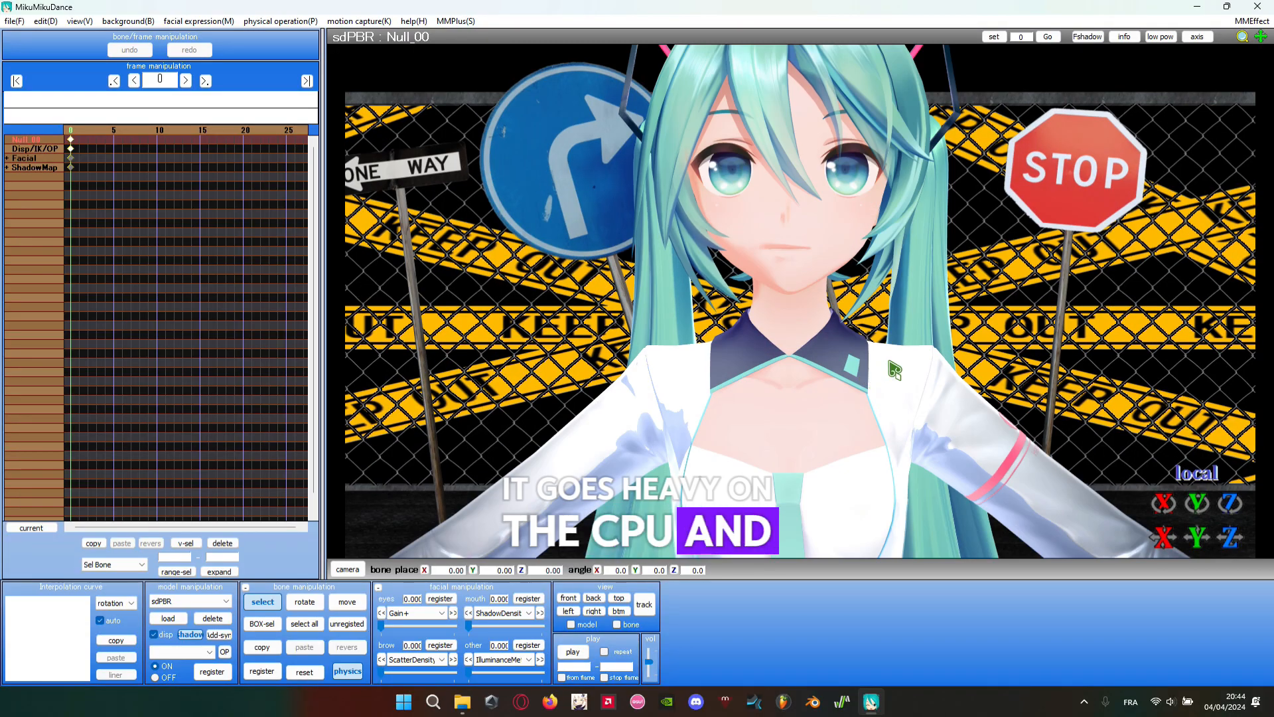
{"action": "right_click_drag", "start_coordinate": [864, 377], "coordinate": [582, 410]}
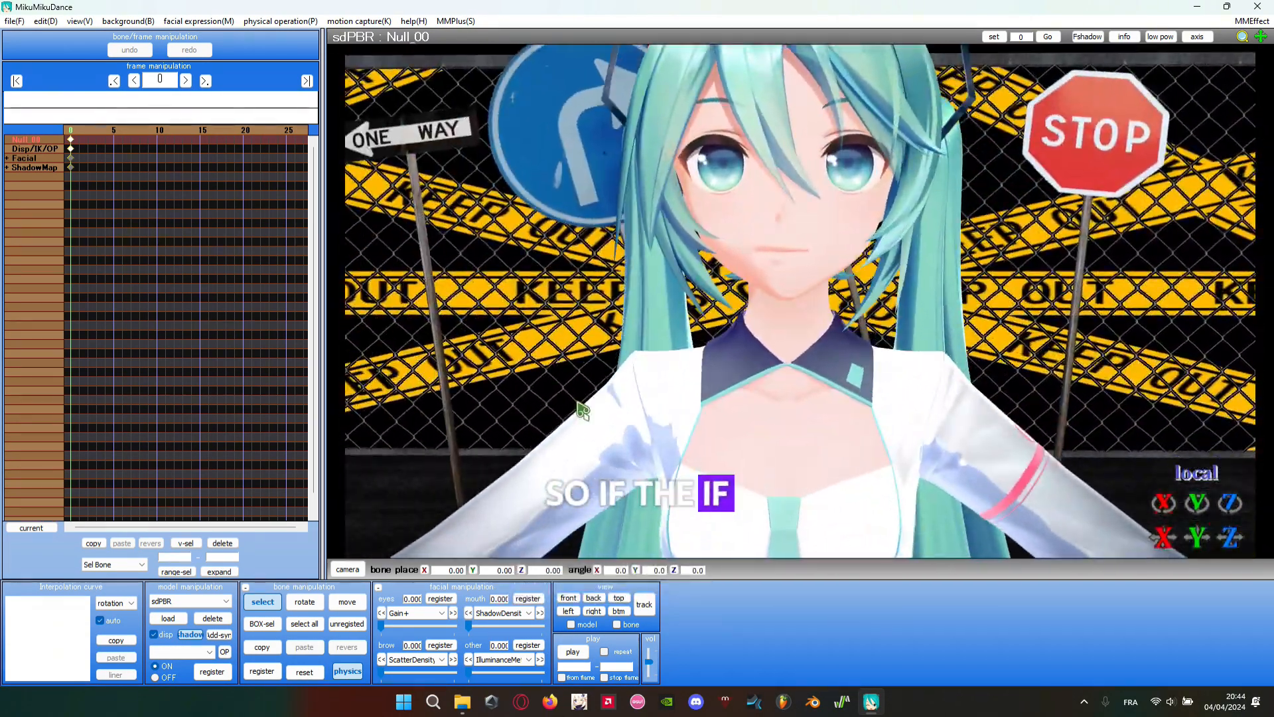
{"action": "scroll", "coordinate": [617, 403], "scroll_direction": "down", "scroll_amount": 5}
{"action": "scroll", "coordinate": [629, 355], "scroll_direction": "up", "scroll_amount": 5}
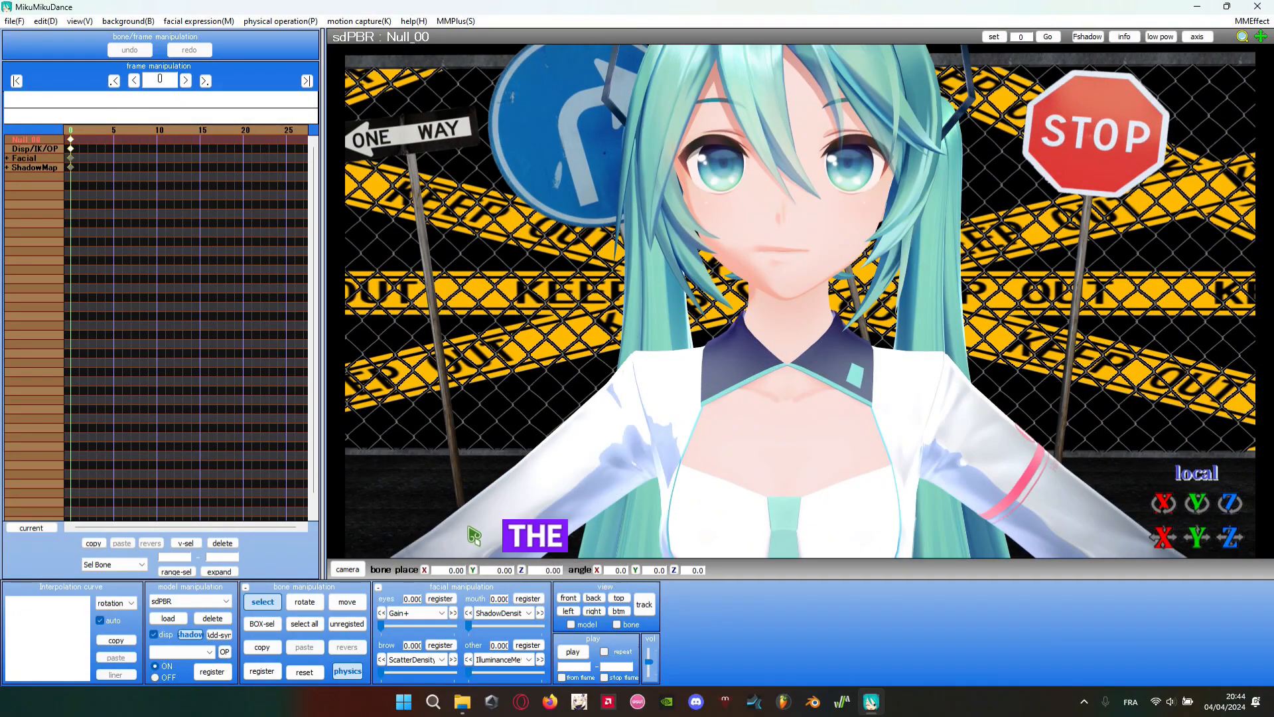
{"action": "scroll", "coordinate": [474, 536], "scroll_direction": "down", "scroll_amount": 5}
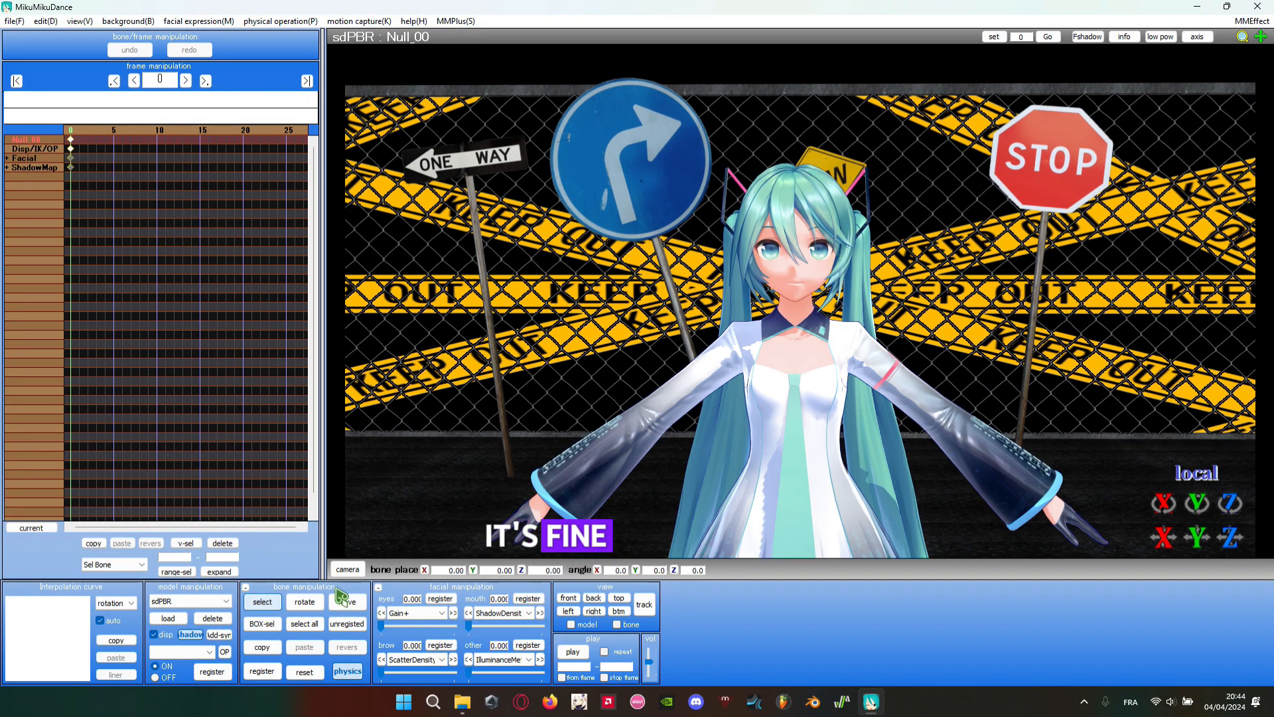
{"action": "scroll", "coordinate": [943, 262], "scroll_direction": "up", "scroll_amount": 8}
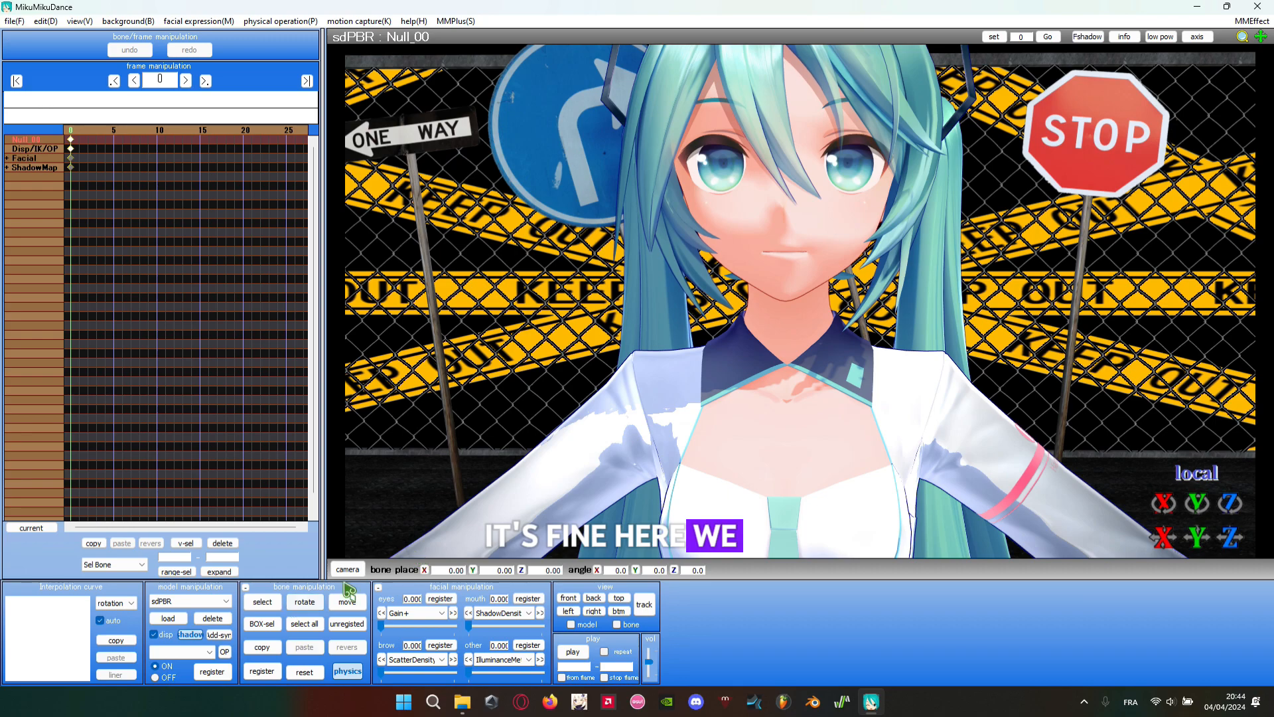
- Switch from model editing to camera mode
{"action": "left_click", "coordinate": [347, 570]}
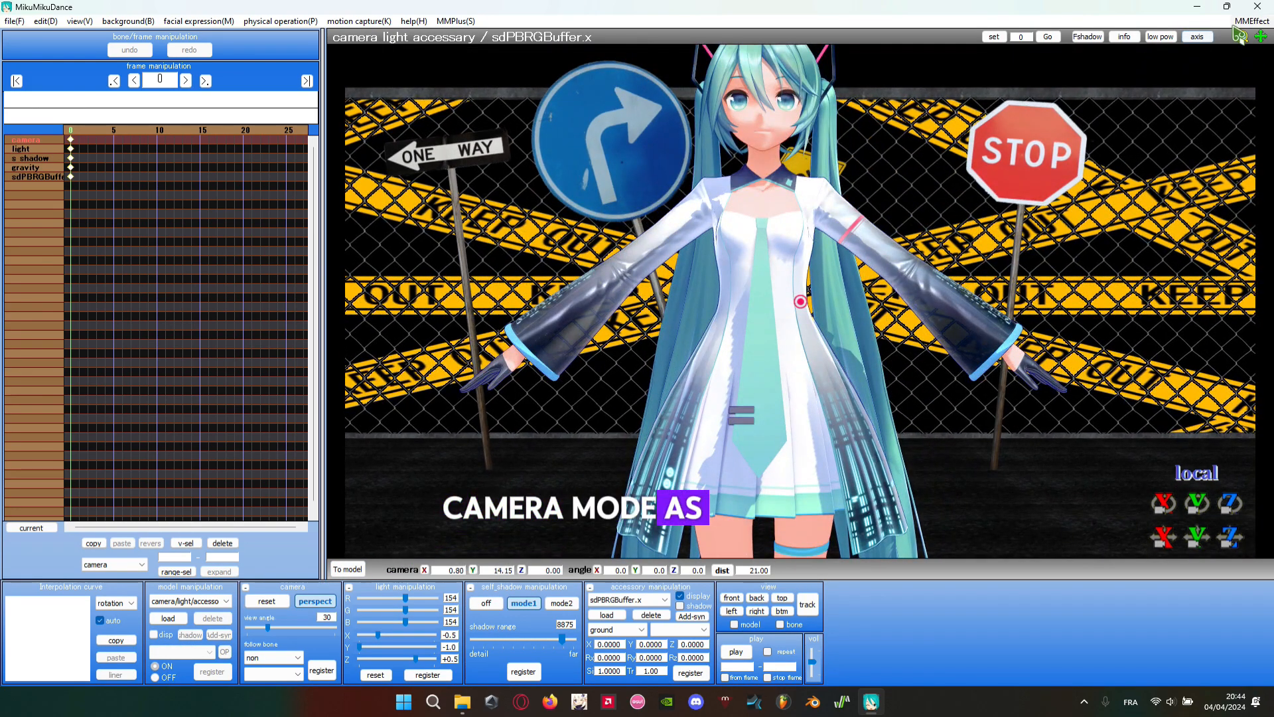
{"action": "left_click", "coordinate": [1251, 20]}
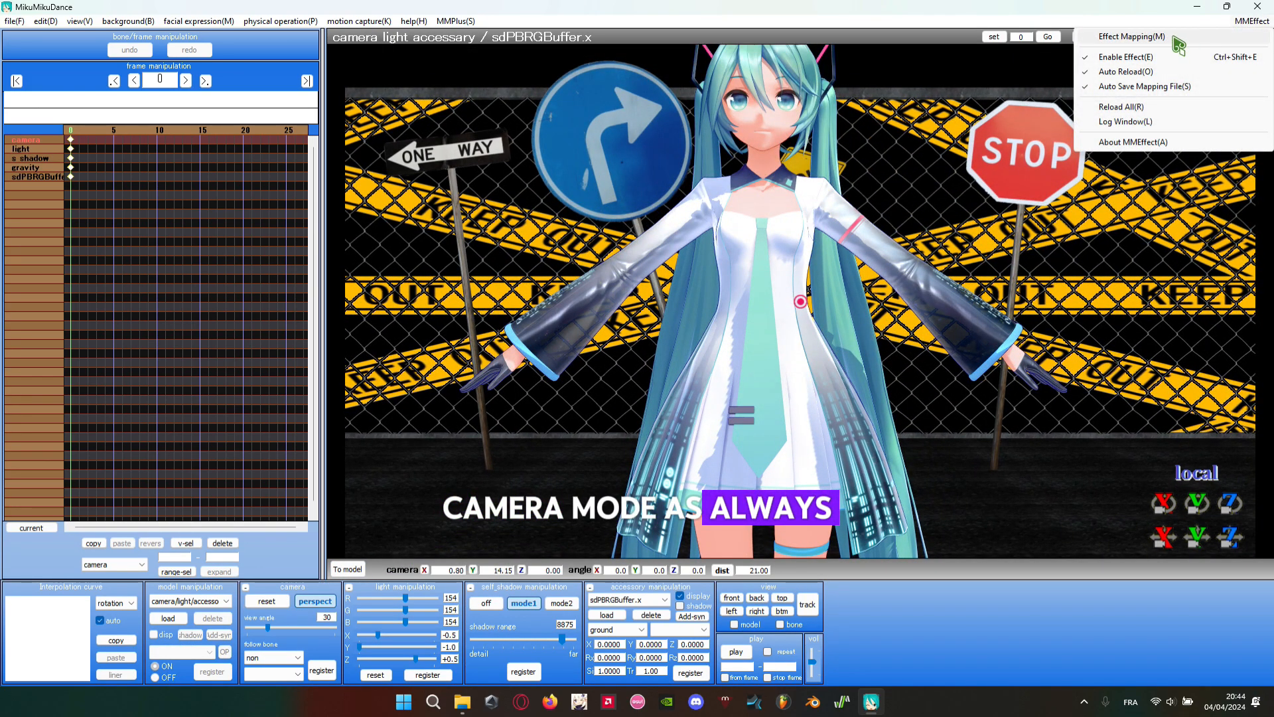
{"action": "left_click", "coordinate": [1132, 36]}
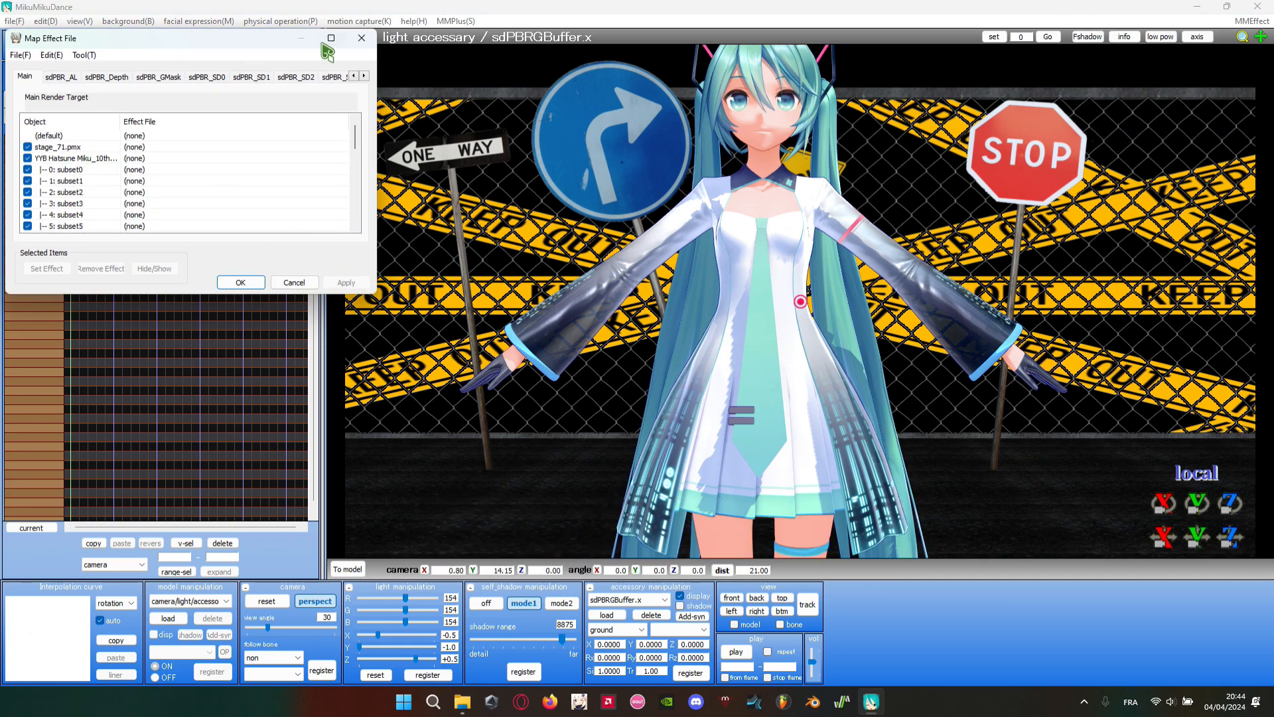
{"action": "left_click", "coordinate": [358, 42]}
- Load skybox_indoor.x from the skybox folder of the sdPBR effects into the scene
{"action": "left_click", "coordinate": [464, 701]}
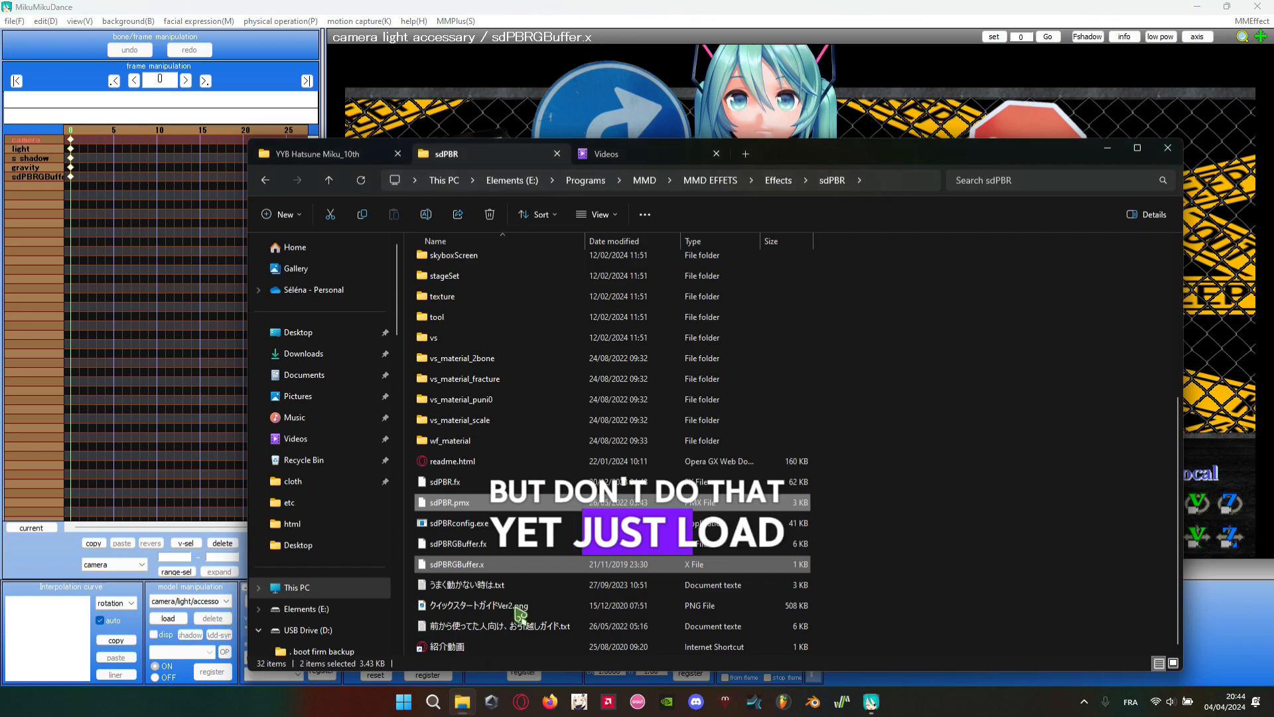
{"action": "scroll", "coordinate": [799, 444], "scroll_direction": "up", "scroll_amount": 4}
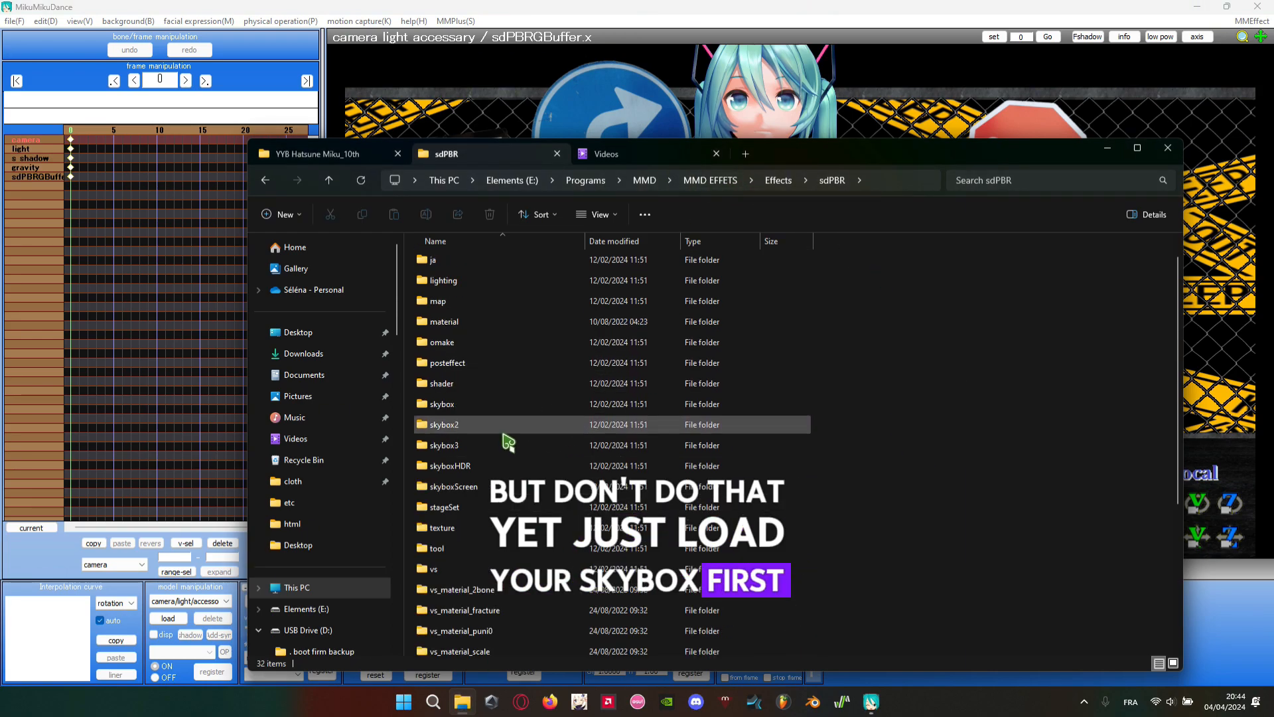
{"action": "double_click", "coordinate": [491, 407]}
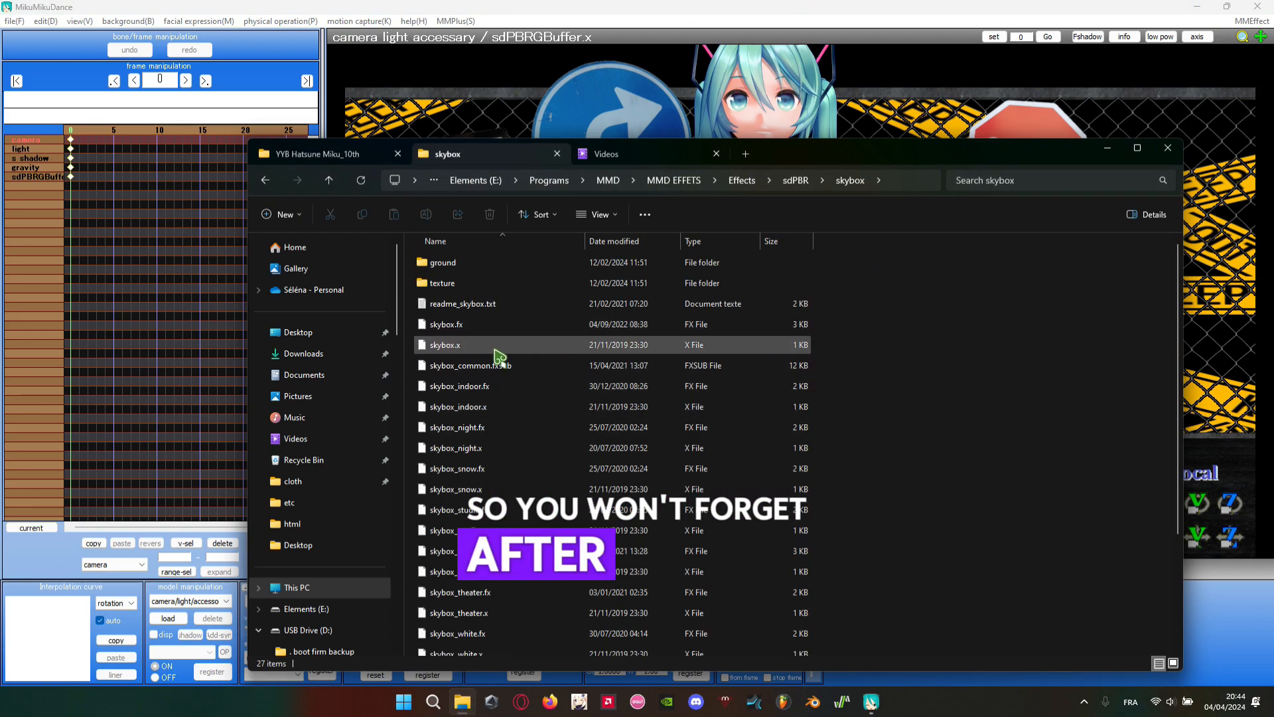
{"action": "left_click", "coordinate": [465, 345]}
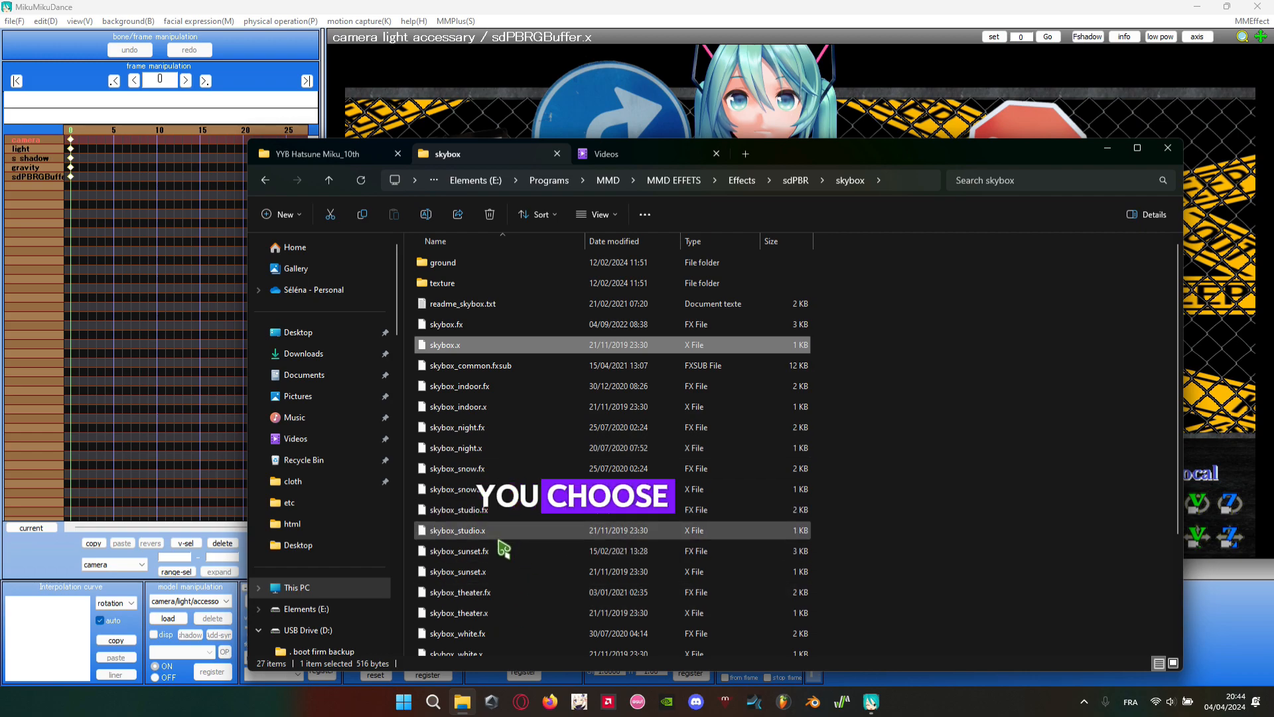
{"action": "scroll", "coordinate": [508, 498], "scroll_direction": "down", "scroll_amount": 2}
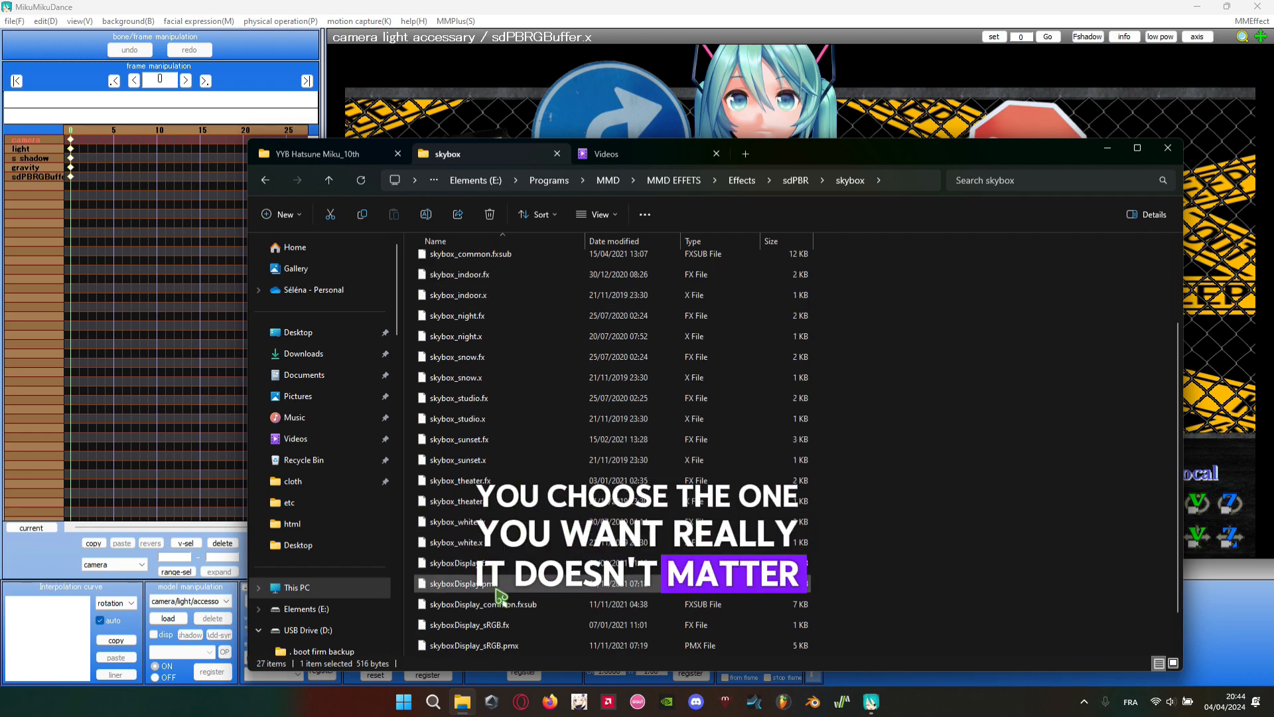
{"action": "scroll", "coordinate": [519, 451], "scroll_direction": "up", "scroll_amount": 2}
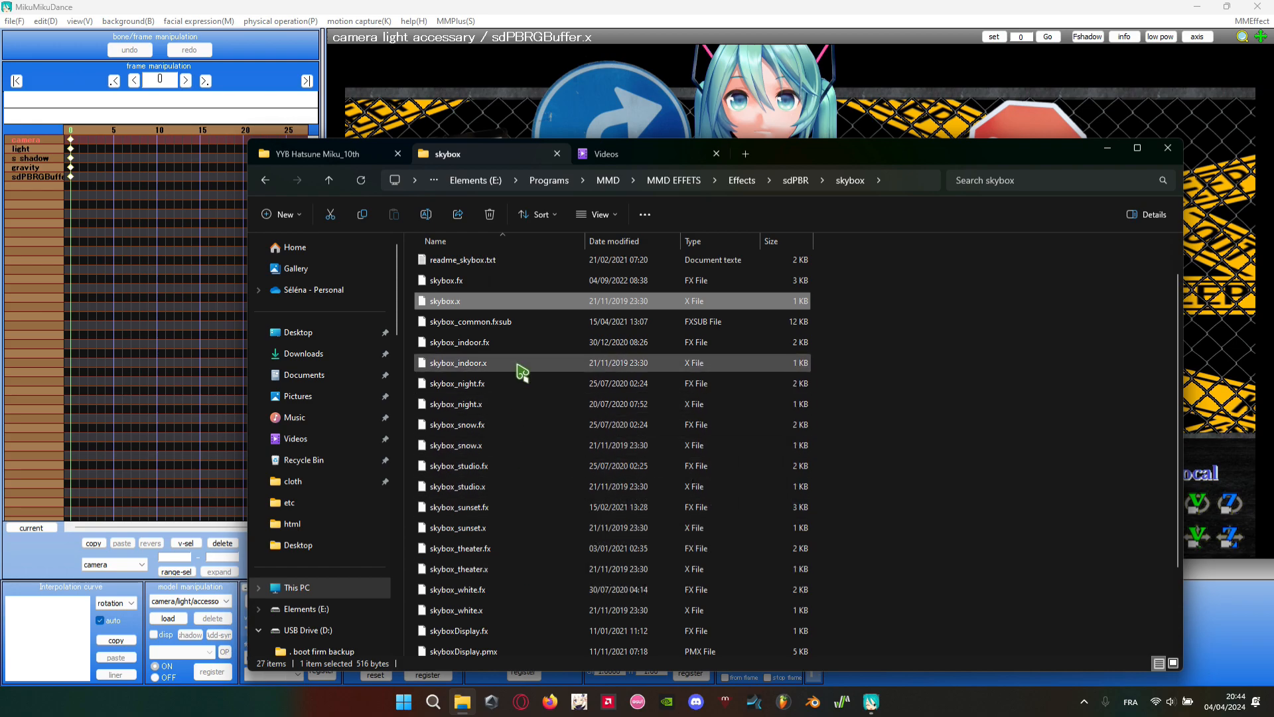
{"action": "left_click_drag", "start_coordinate": [520, 376], "coordinate": [1218, 402]}
{"action": "left_click_drag", "start_coordinate": [999, 383], "coordinate": [1103, 171]}
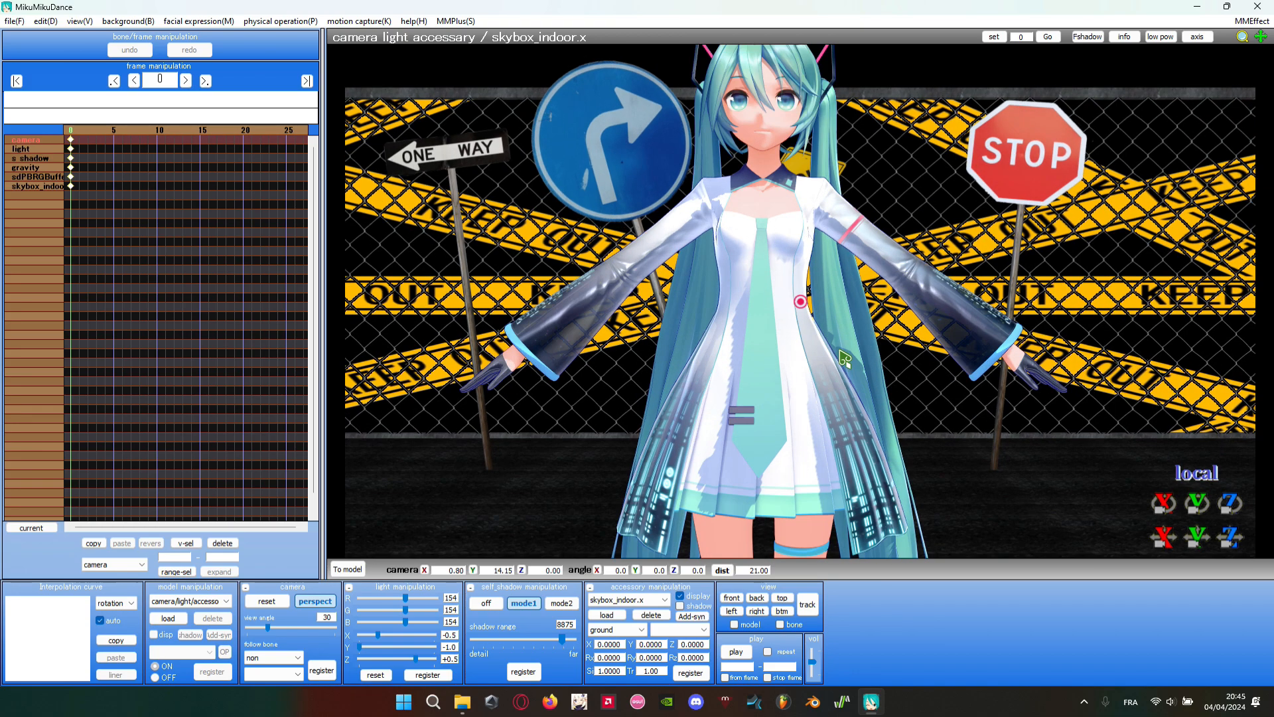
- Open the effect mapping, enlarge its window and turn off Subset-Extract for the YYB Hatsune Miku model
{"action": "middle_click_drag", "start_coordinate": [720, 225], "coordinate": [710, 265]}
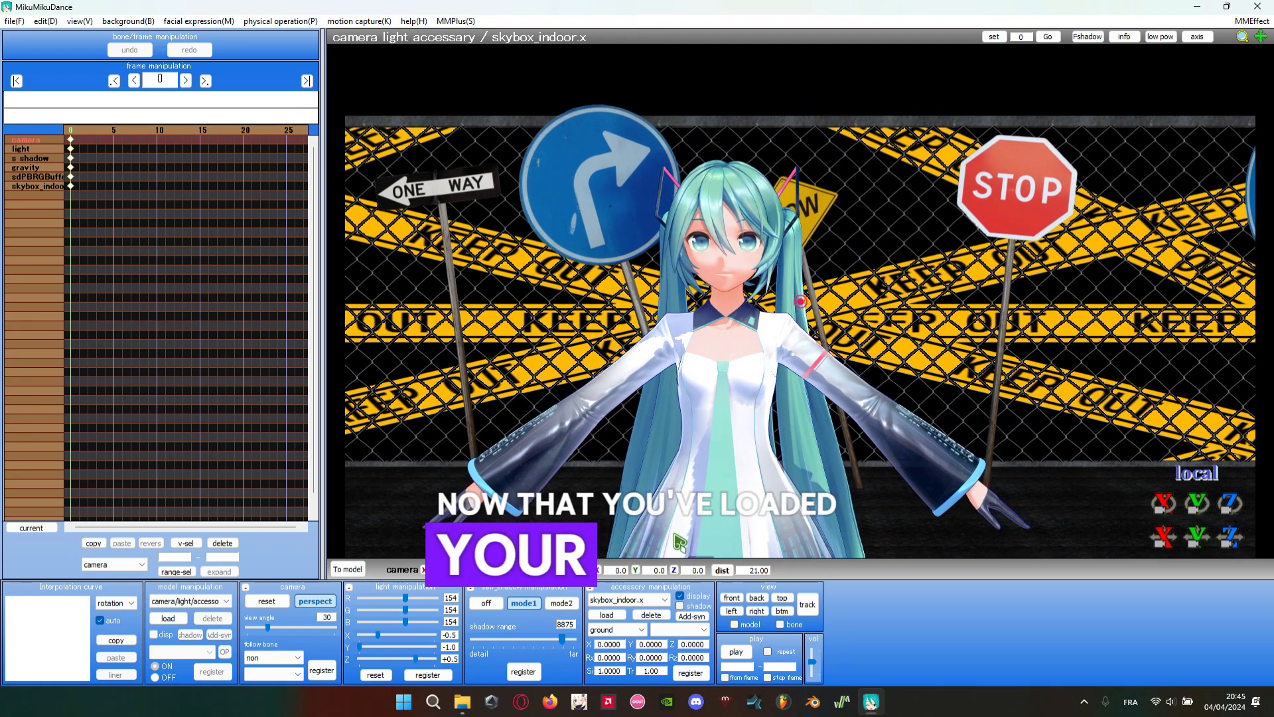
{"action": "left_click", "coordinate": [1258, 21]}
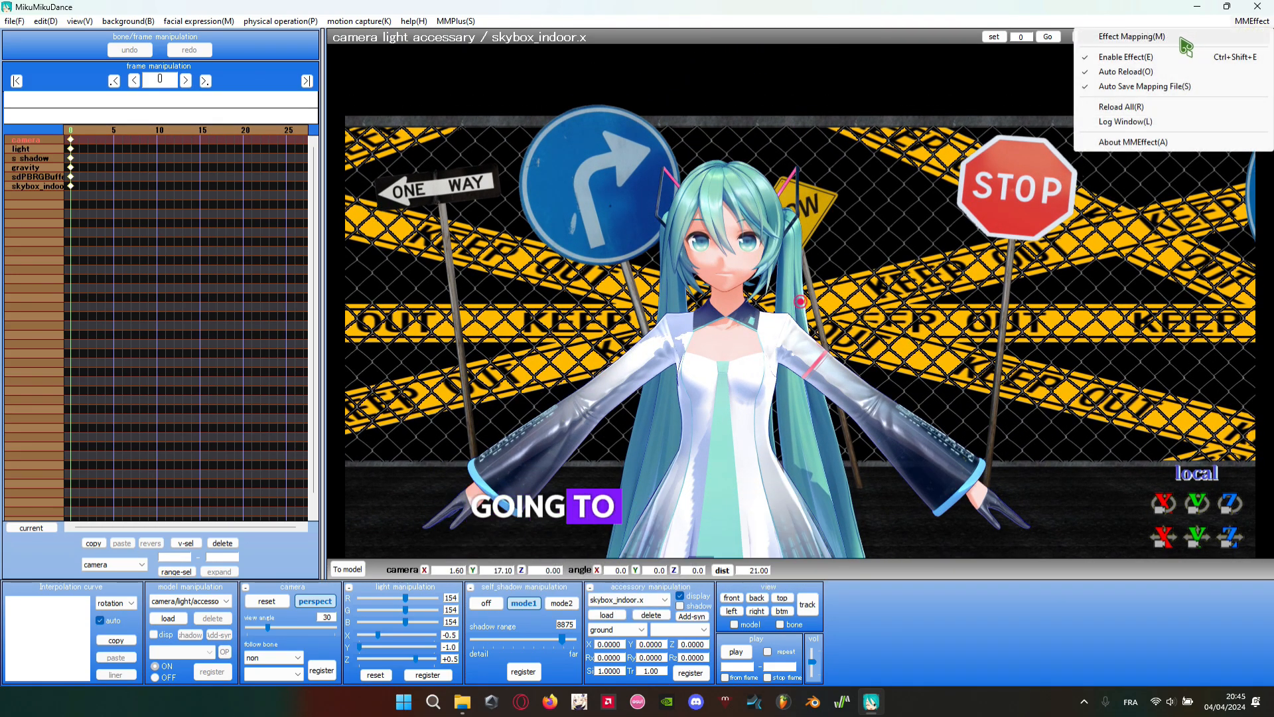
{"action": "left_click", "coordinate": [1182, 39]}
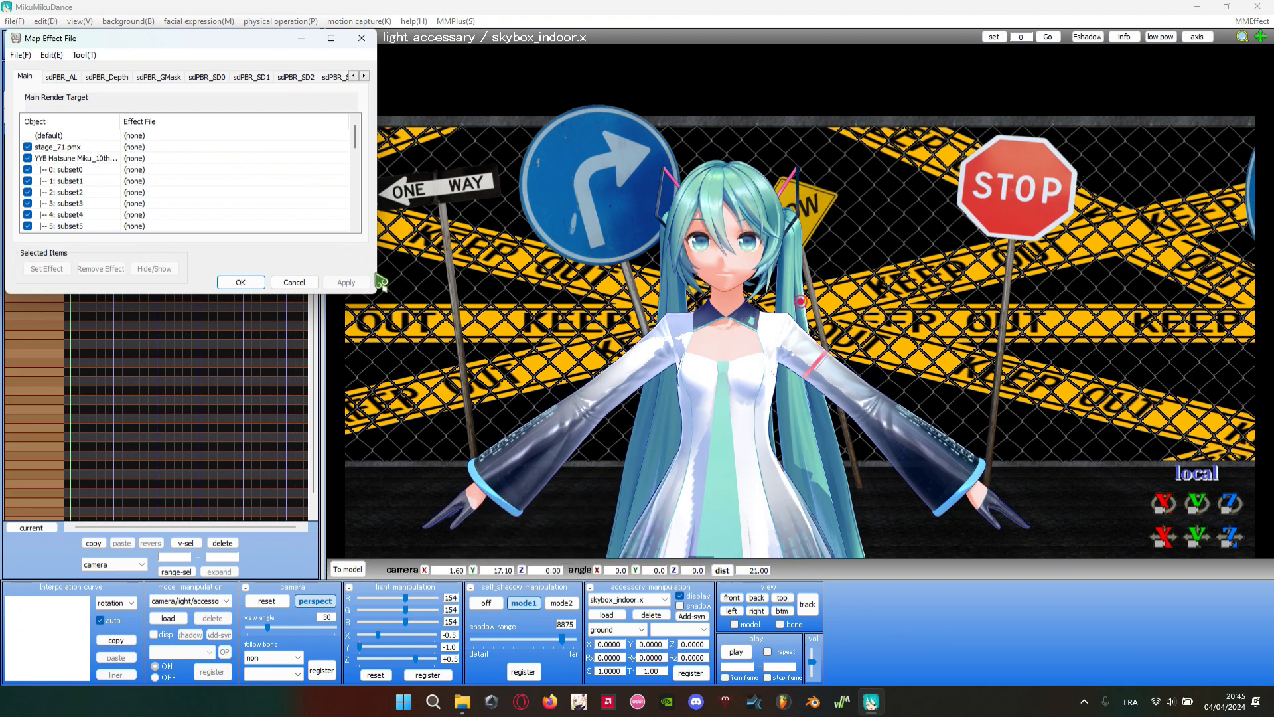
{"action": "left_click_drag", "start_coordinate": [377, 269], "coordinate": [608, 269]}
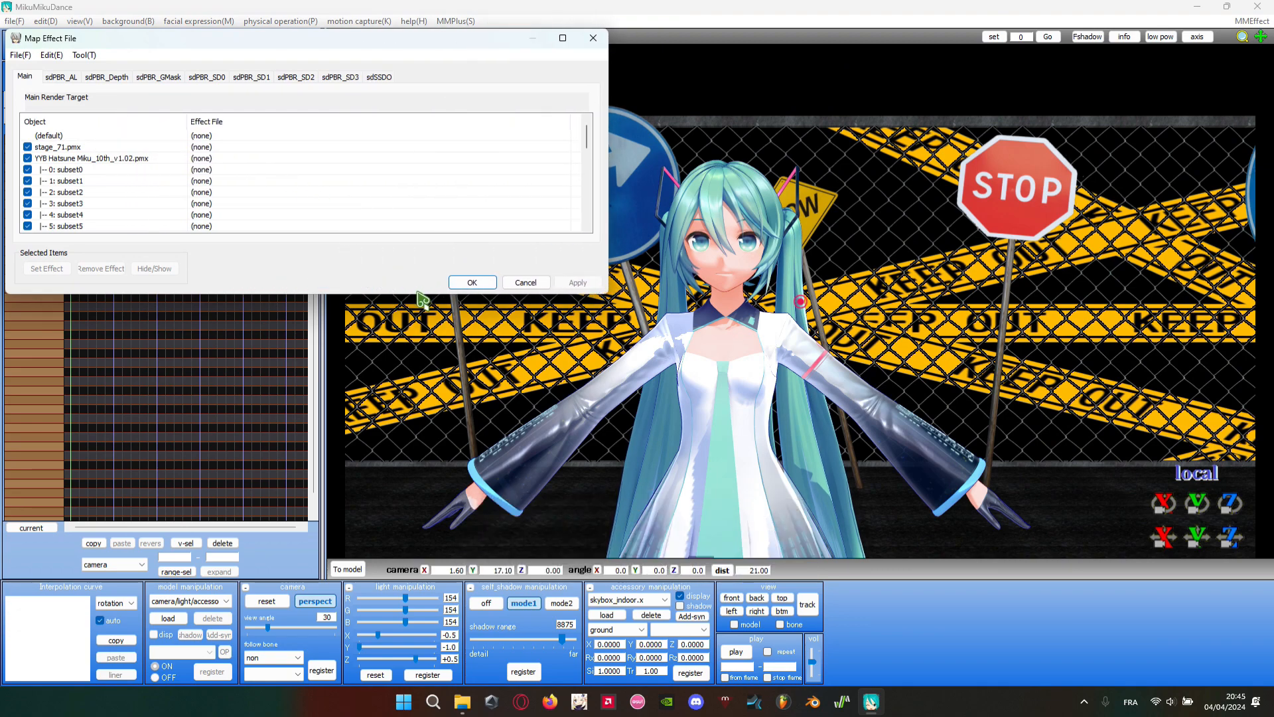
{"action": "left_click_drag", "start_coordinate": [418, 295], "coordinate": [411, 421]}
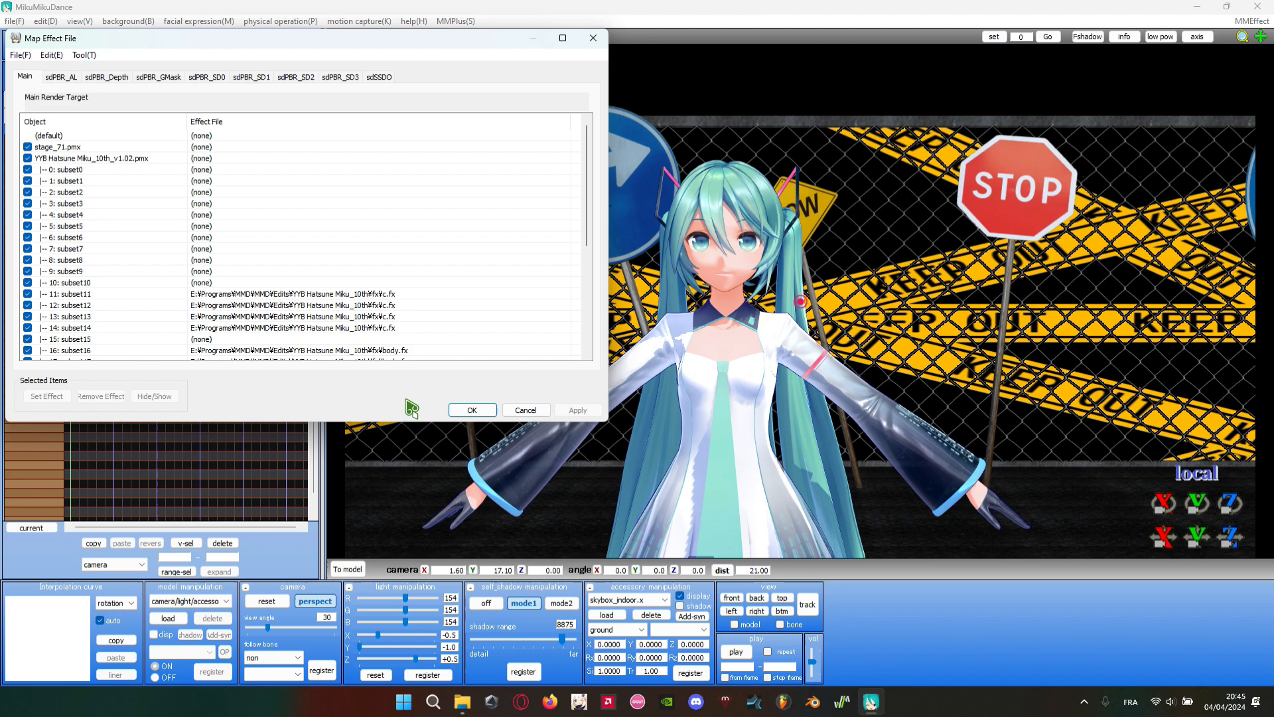
{"action": "left_click", "coordinate": [82, 159]}
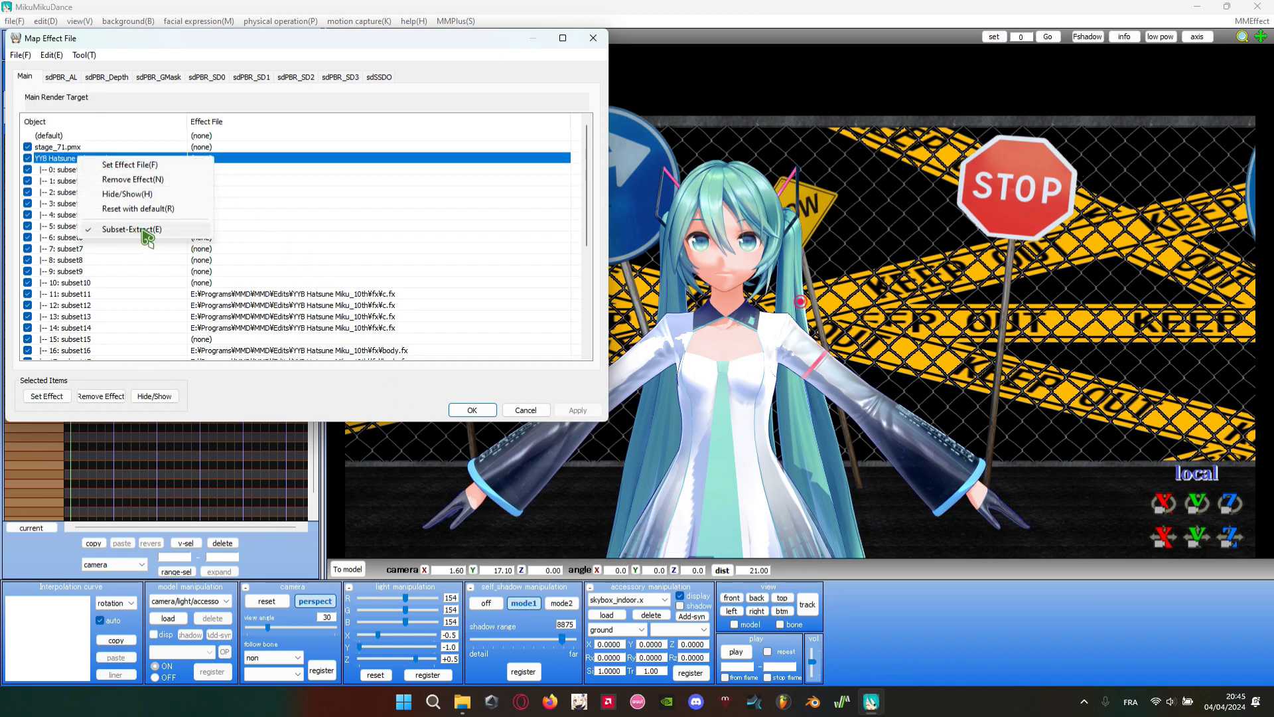
{"action": "left_click", "coordinate": [144, 230]}
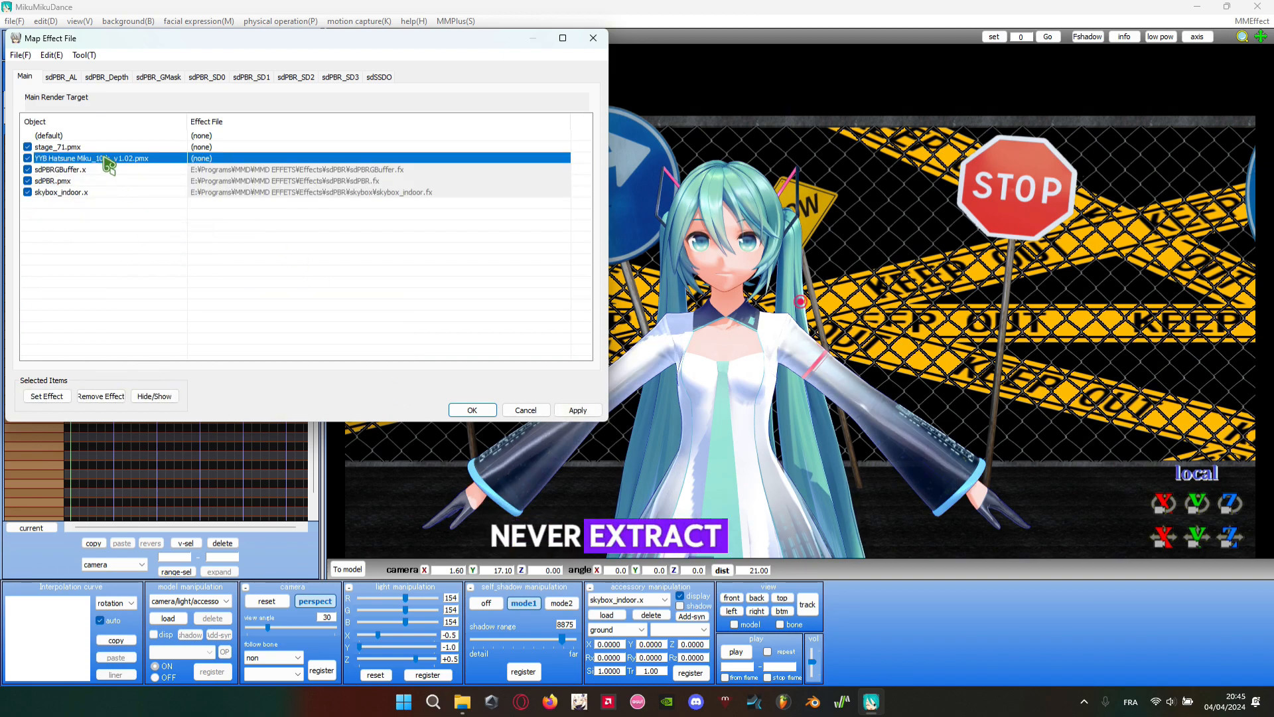
- Assign sdPBR_skin.fx from the sdPBR material body folder to the whole YYB Hatsune Miku model
{"action": "left_click", "coordinate": [468, 702]}
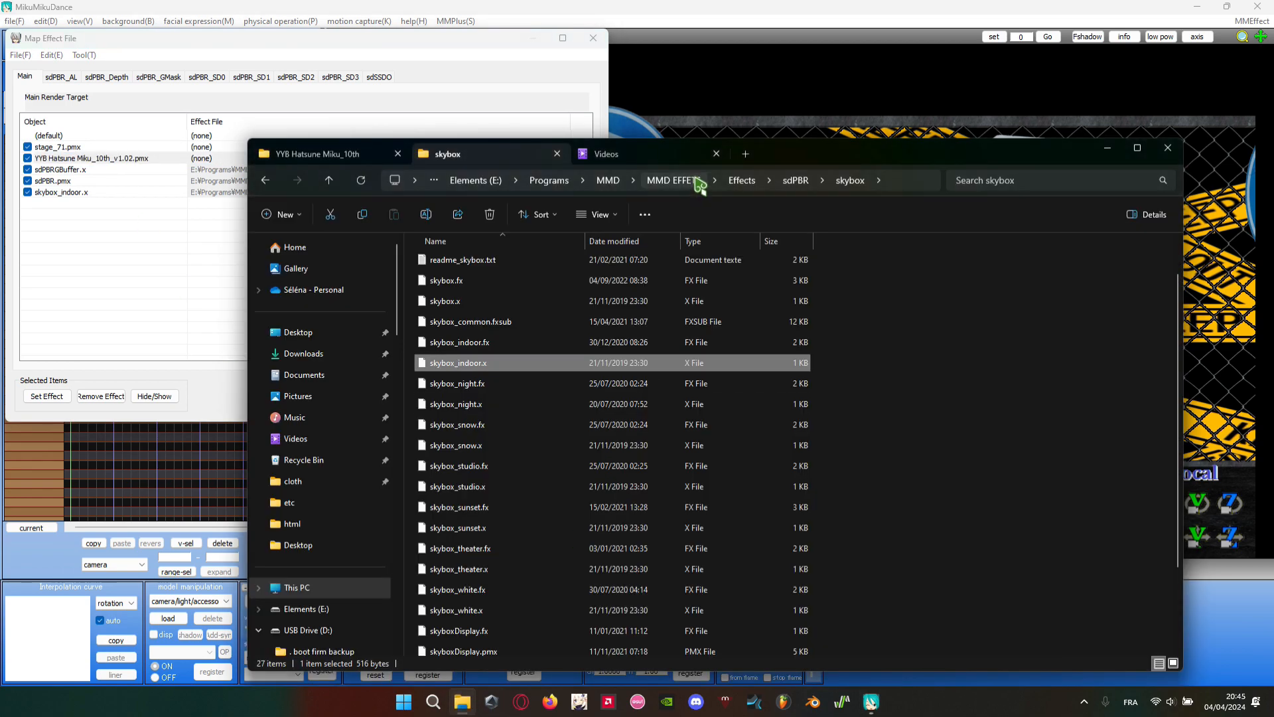
{"action": "left_click", "coordinate": [791, 188]}
{"action": "double_click", "coordinate": [501, 347]}
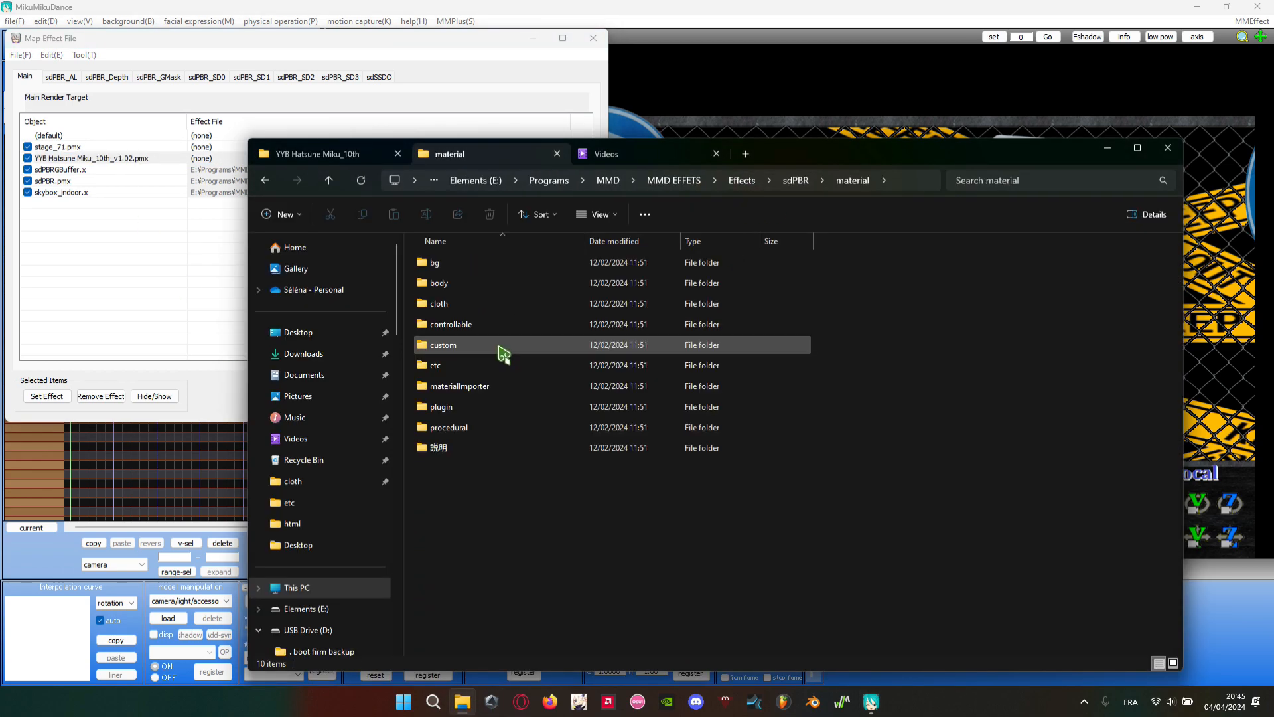
{"action": "double_click", "coordinate": [484, 283]}
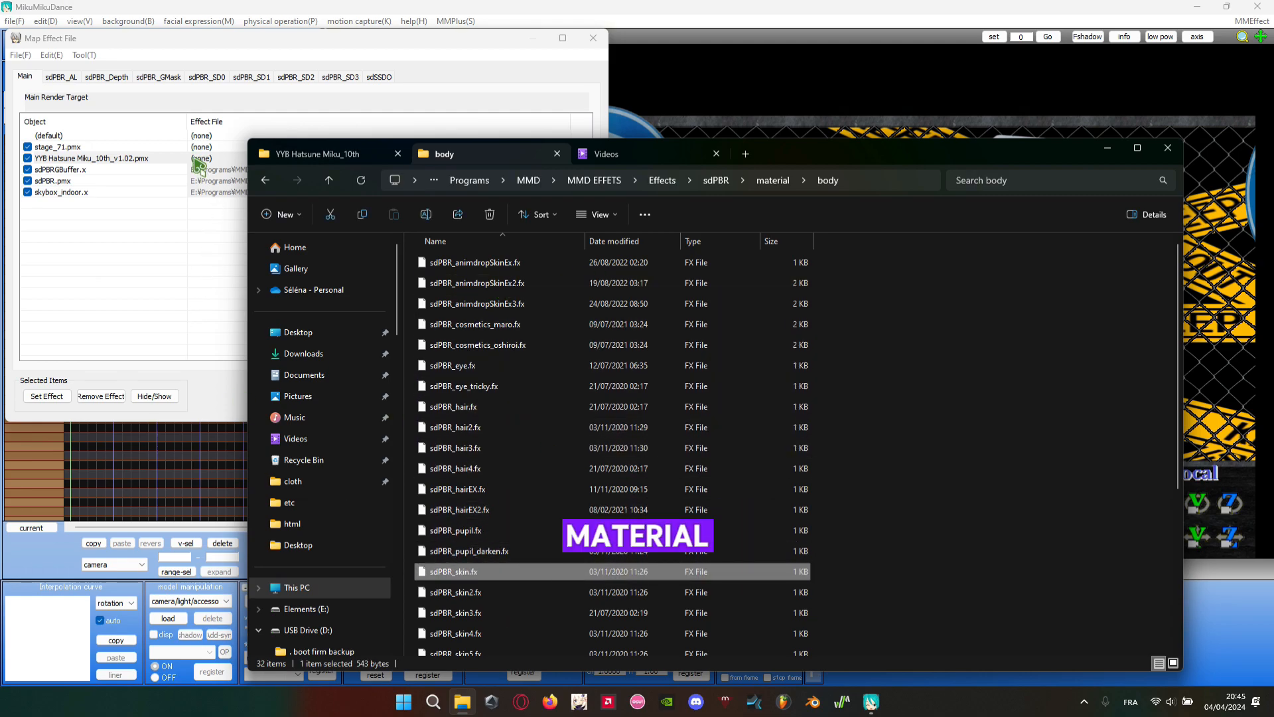
{"action": "left_click_drag", "start_coordinate": [328, 118], "coordinate": [213, 158]}
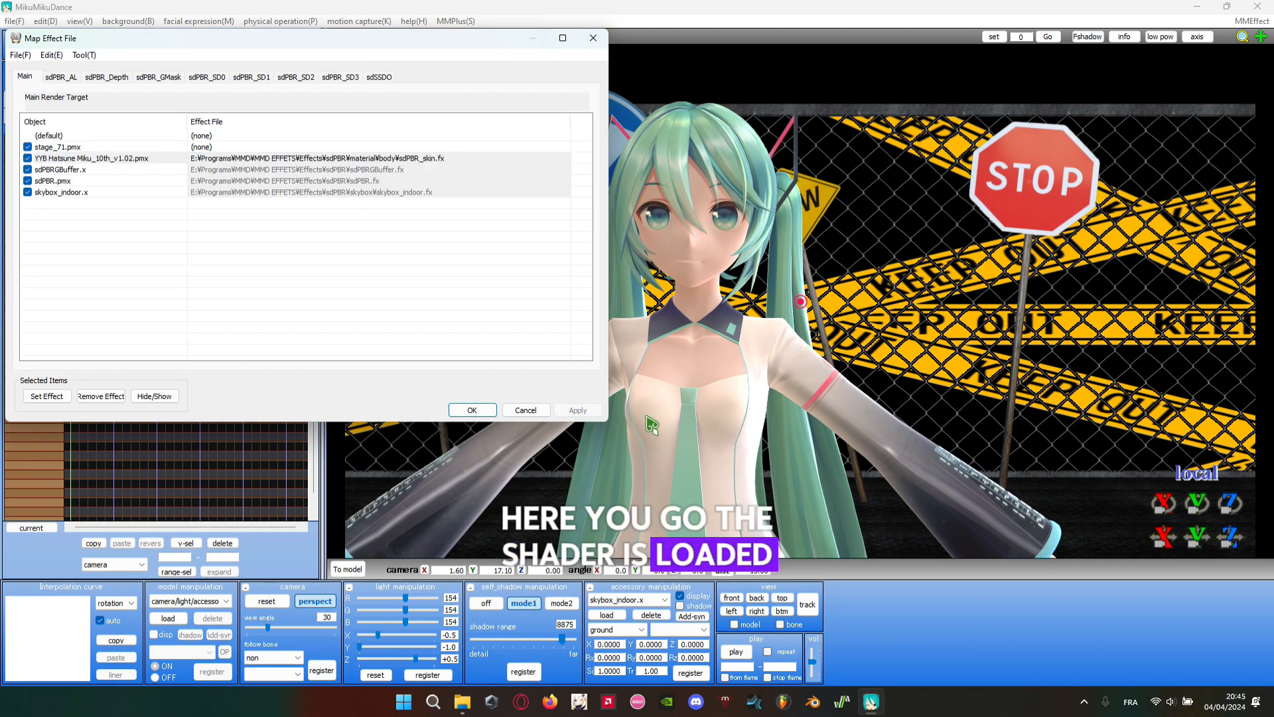
- Expand the YYB Hatsune Miku model into its subsets, and close the effect mapping
{"action": "right_click_drag", "start_coordinate": [829, 414], "coordinate": [406, 408]}
{"action": "right_click_drag", "start_coordinate": [719, 417], "coordinate": [472, 430]}
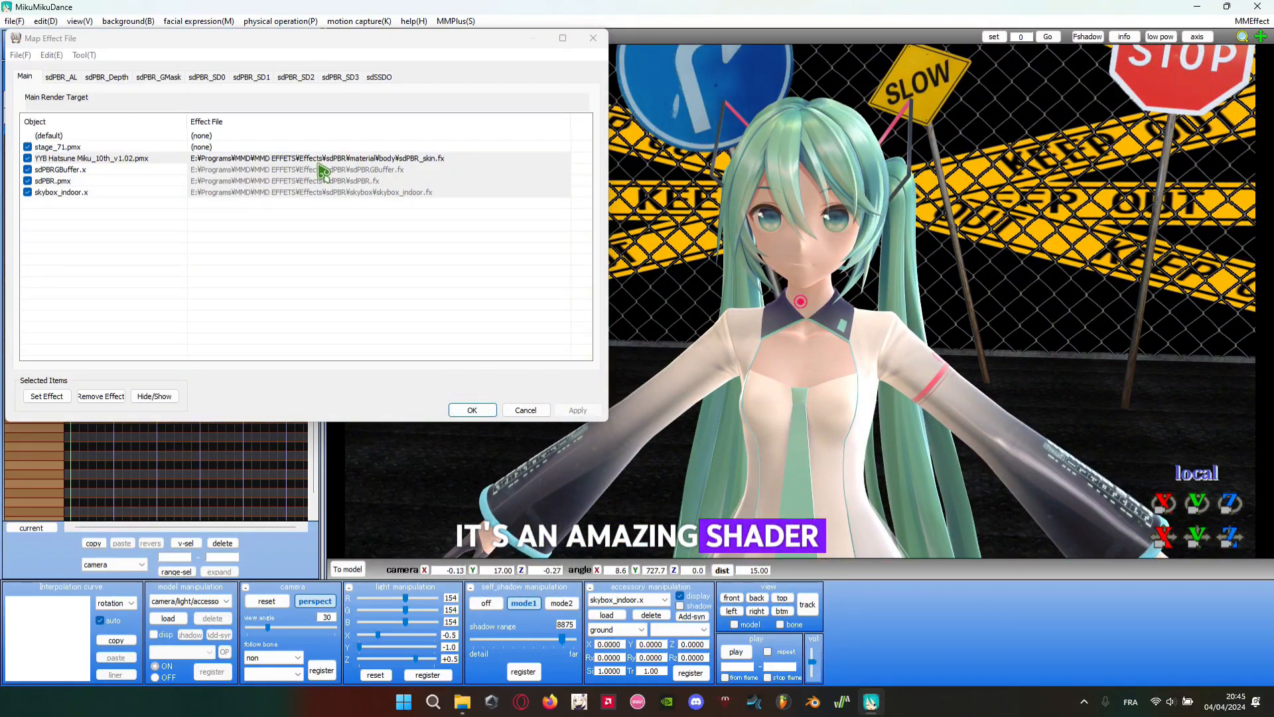
{"action": "left_click", "coordinate": [201, 162]}
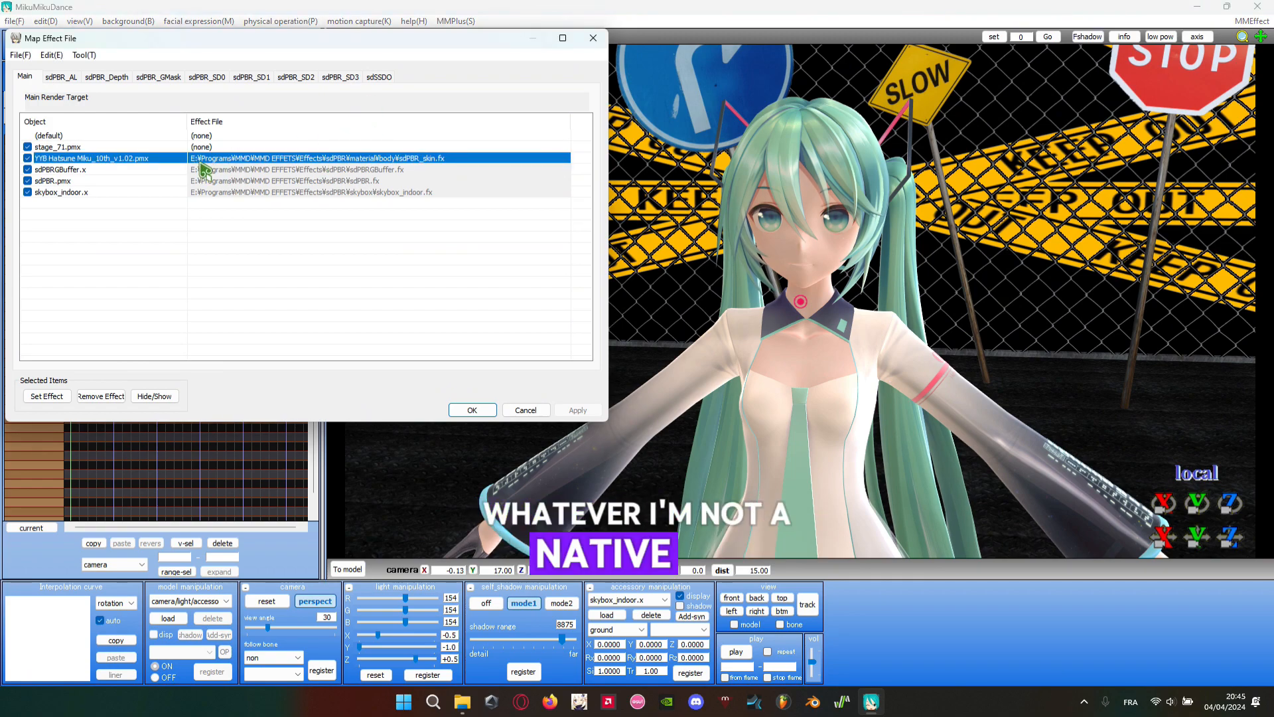
{"action": "left_click", "coordinate": [234, 236]}
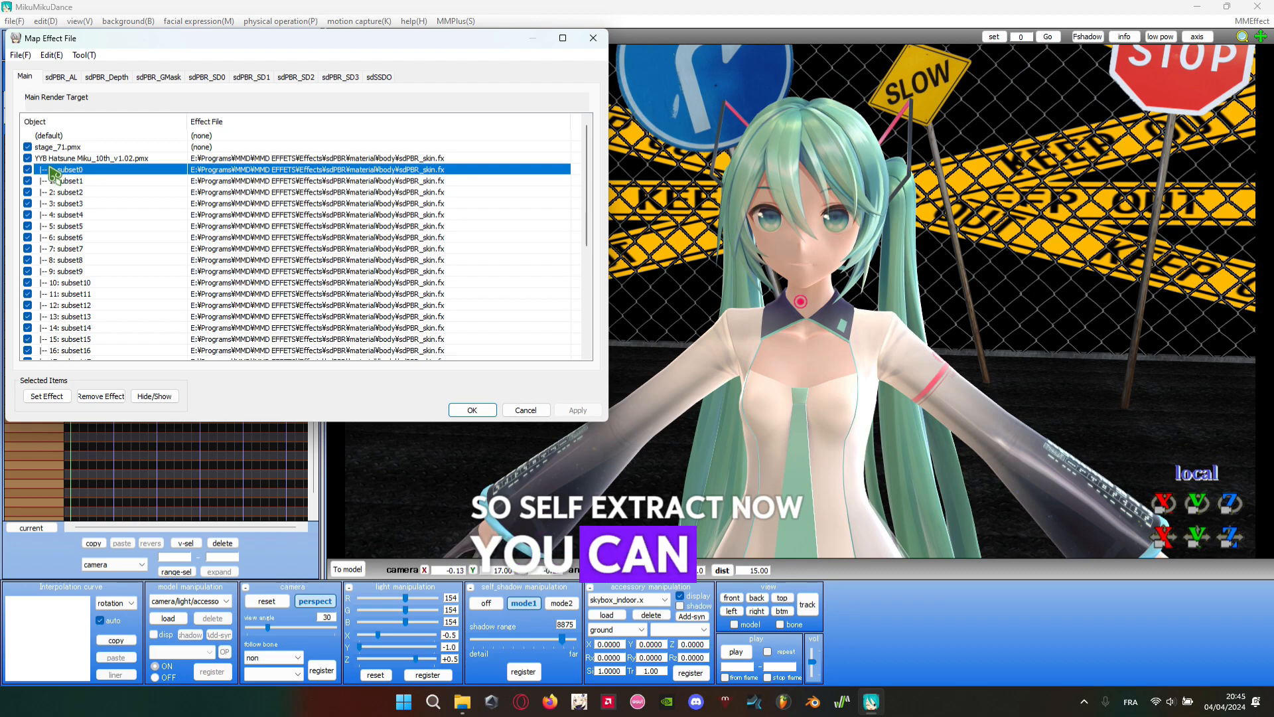
{"action": "left_click", "coordinate": [593, 38]}
- Switch the program interface to Japanese Mode
{"action": "left_click", "coordinate": [414, 20]}
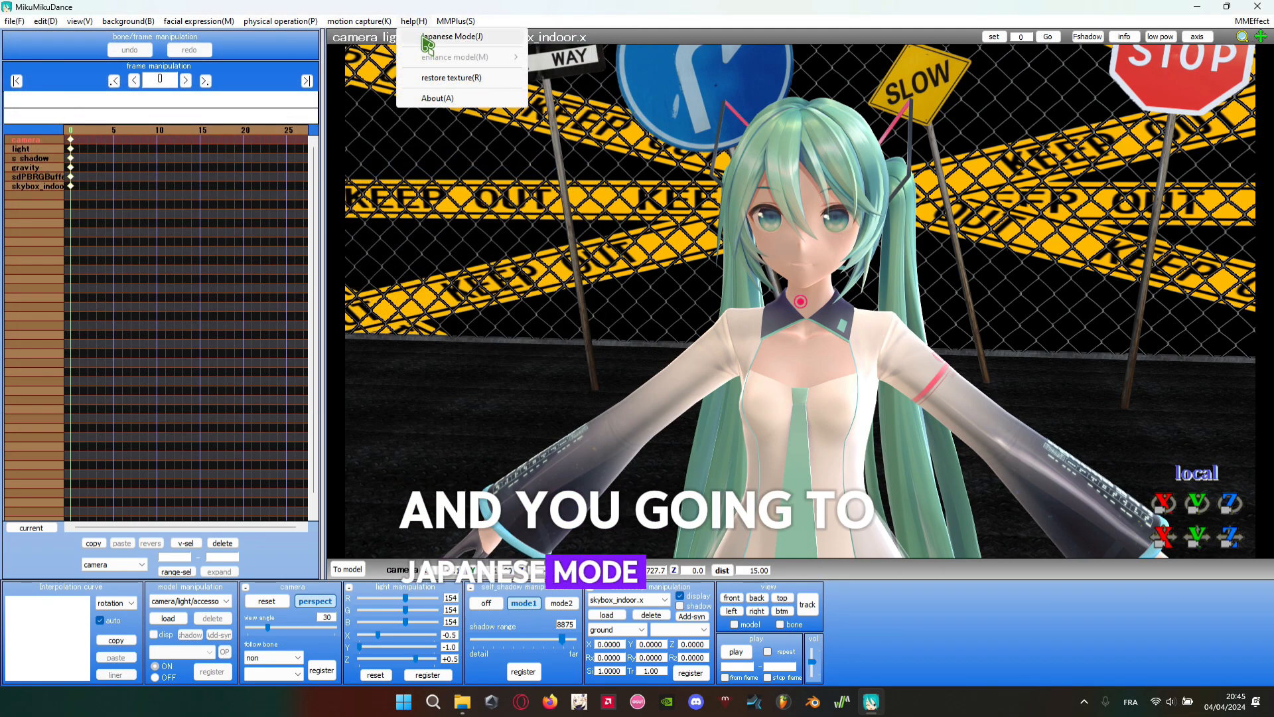
{"action": "left_click", "coordinate": [427, 37]}
- Reopen the effect mapping and extract the YYB Hatsune Miku model's subsets with their material names
{"action": "left_click", "coordinate": [1252, 21]}
{"action": "left_click", "coordinate": [1175, 39]}
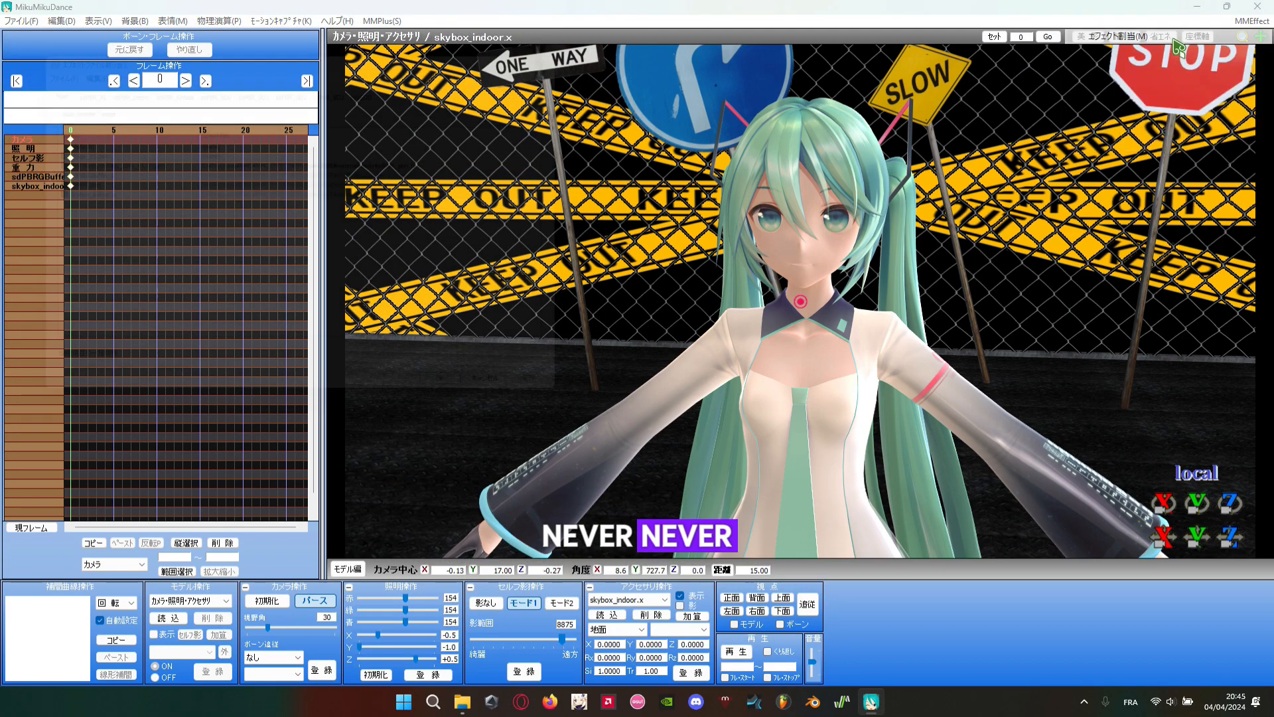
{"action": "left_click", "coordinate": [149, 159]}
{"action": "right_click", "coordinate": [149, 160]}
{"action": "left_click", "coordinate": [207, 232]}
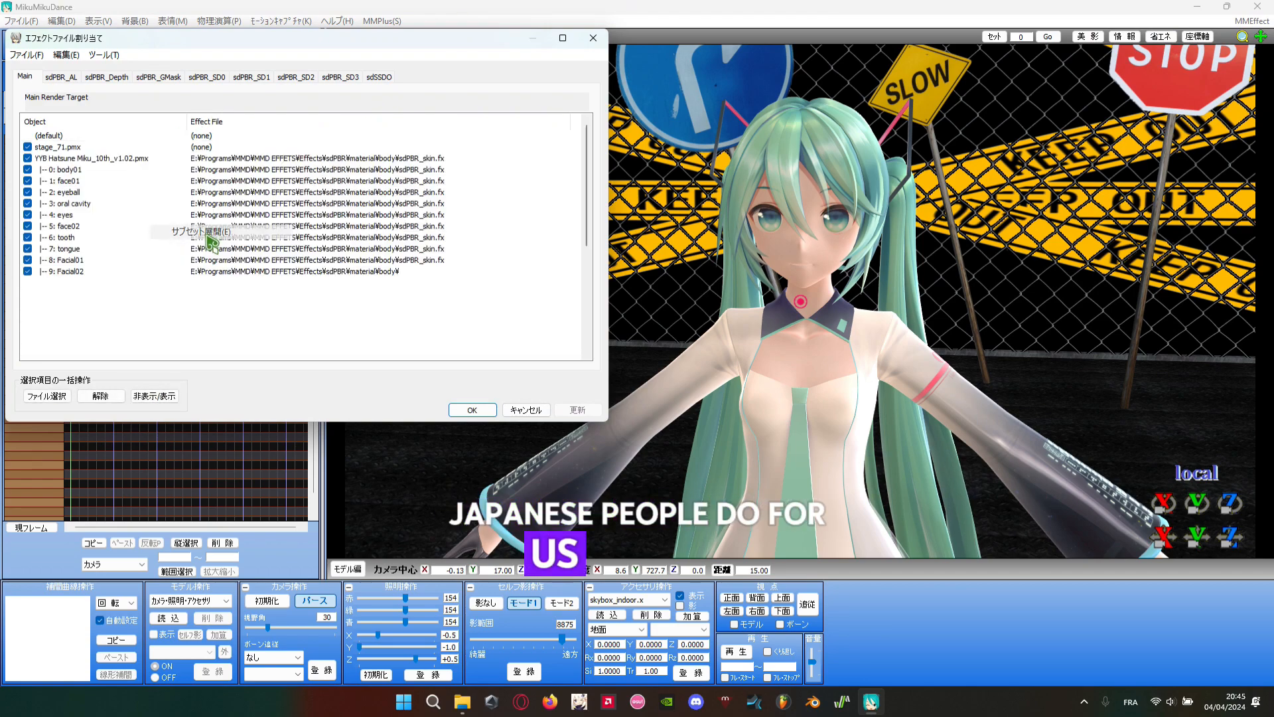
- Toggle the body01 and face01 subsets off and back on to identify them, and examine the model's skin up close
{"action": "left_click", "coordinate": [28, 169]}
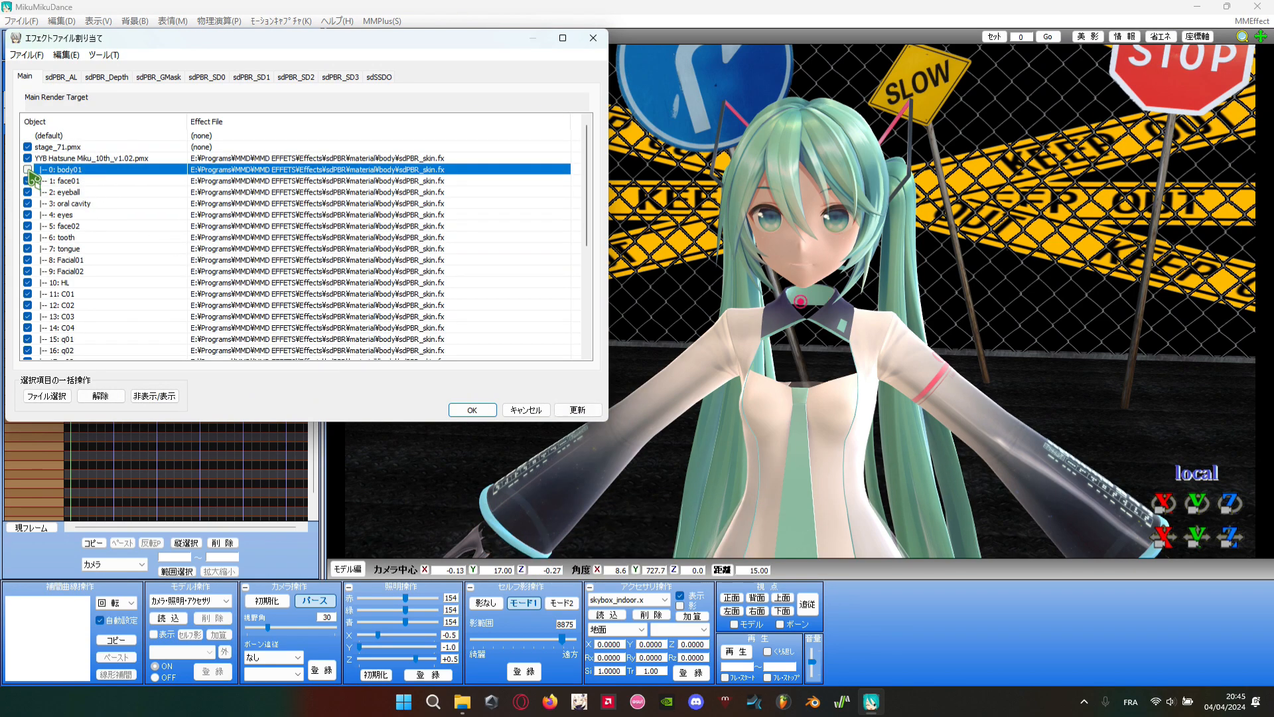
{"action": "left_click", "coordinate": [33, 181]}
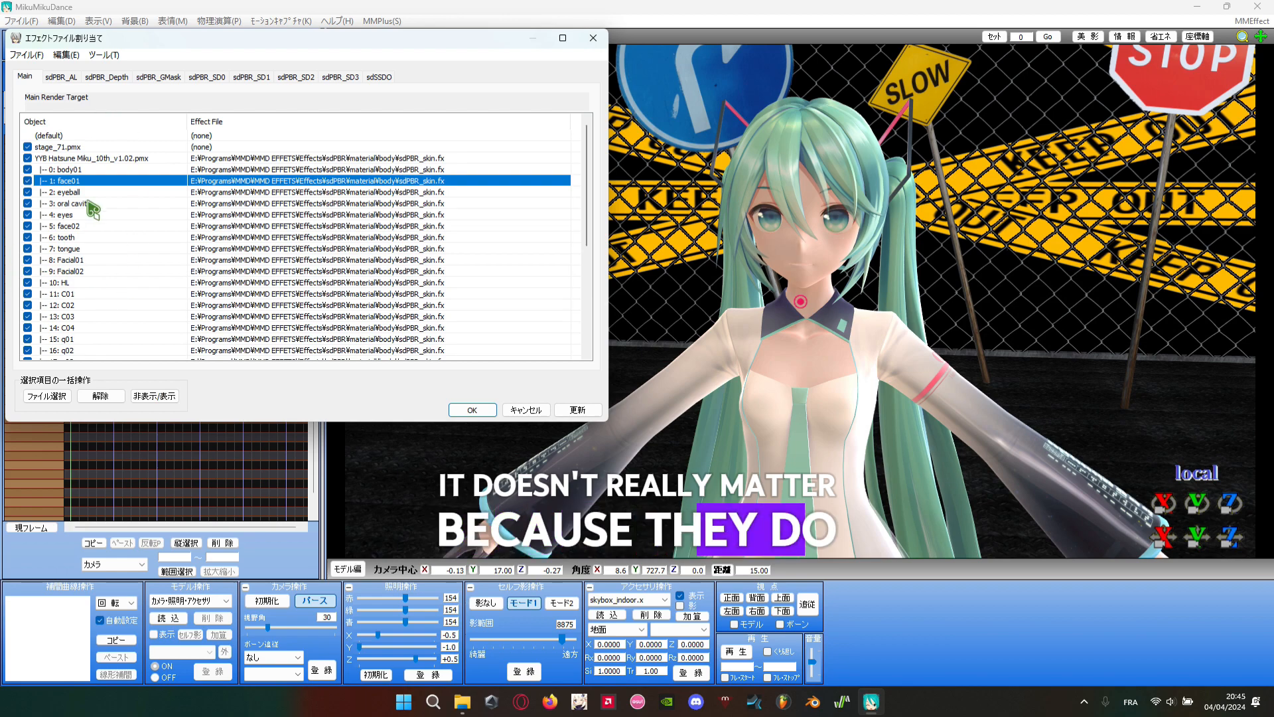
{"action": "left_click", "coordinate": [29, 181]}
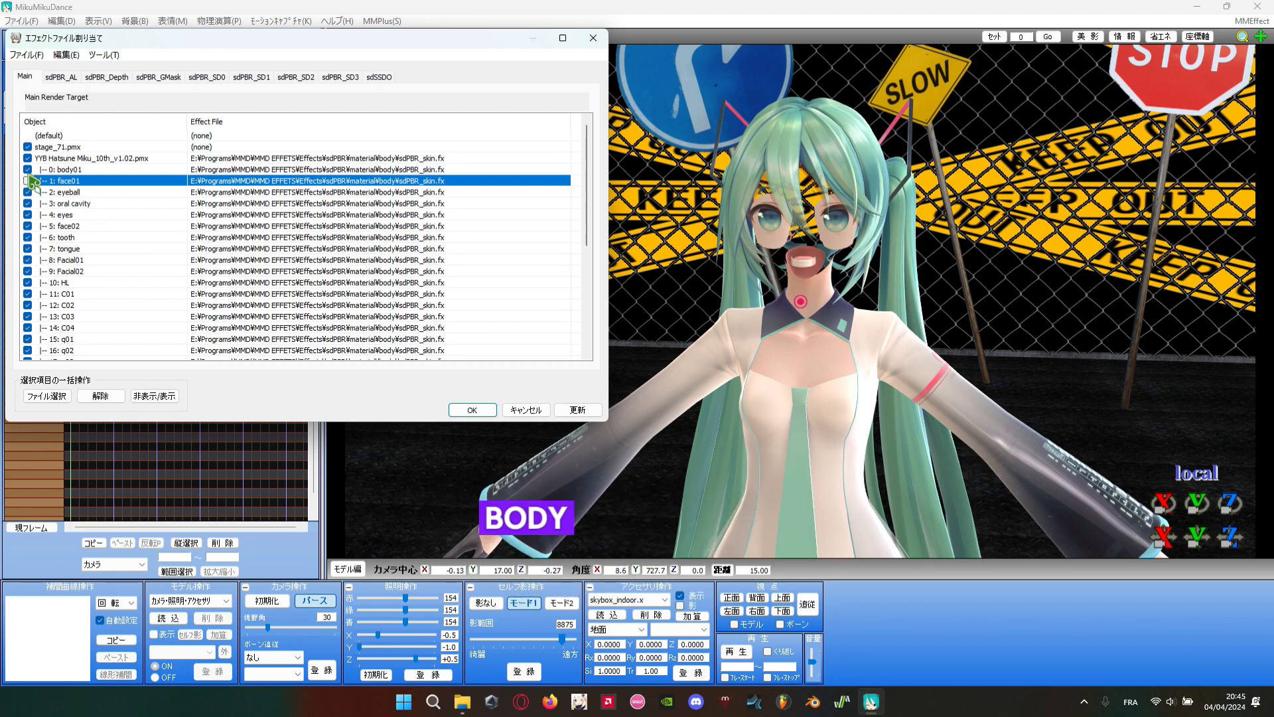
{"action": "left_click", "coordinate": [28, 170]}
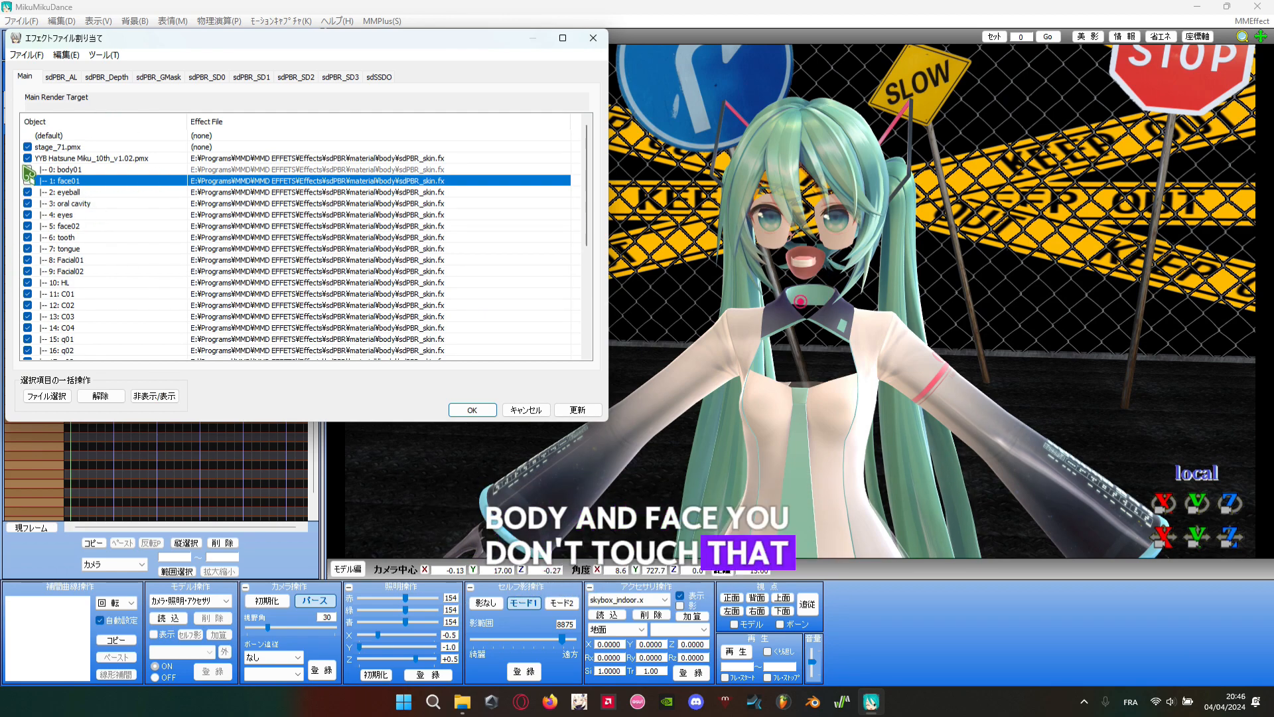
{"action": "left_click", "coordinate": [28, 170]}
{"action": "scroll", "coordinate": [856, 348], "scroll_direction": "up", "scroll_amount": 4}
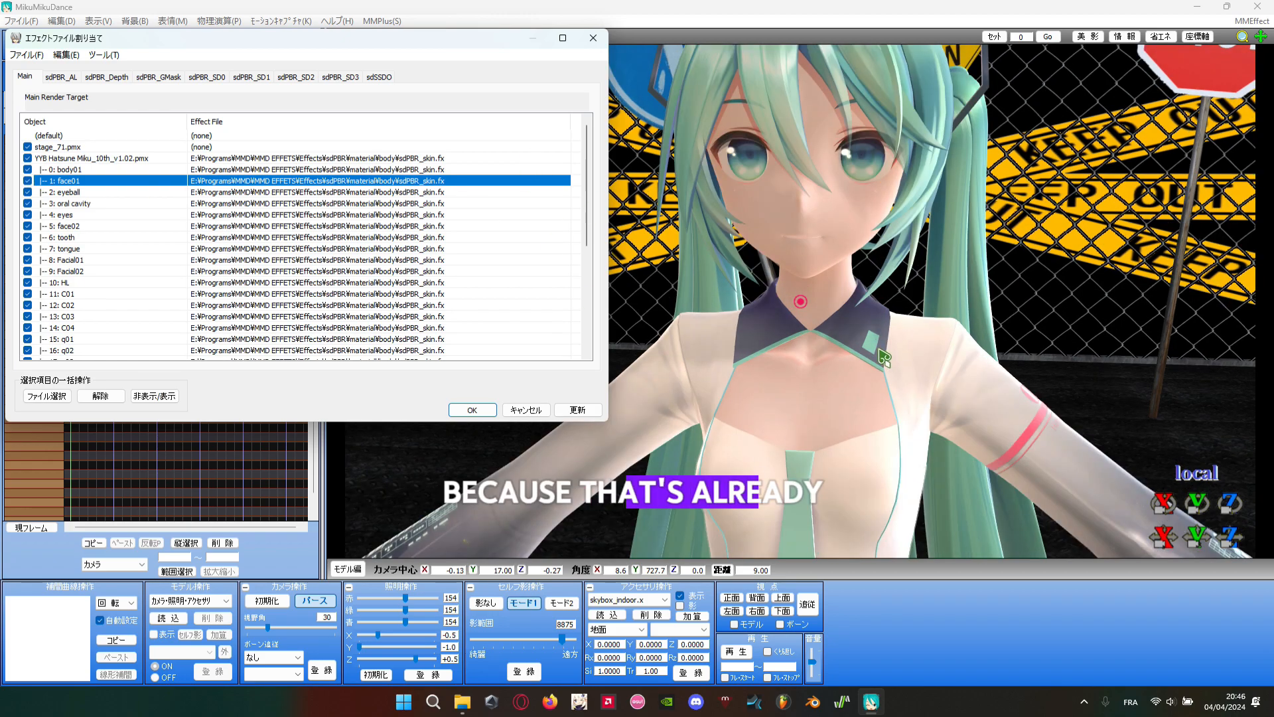
{"action": "middle_click_drag", "start_coordinate": [864, 348], "coordinate": [861, 350]}
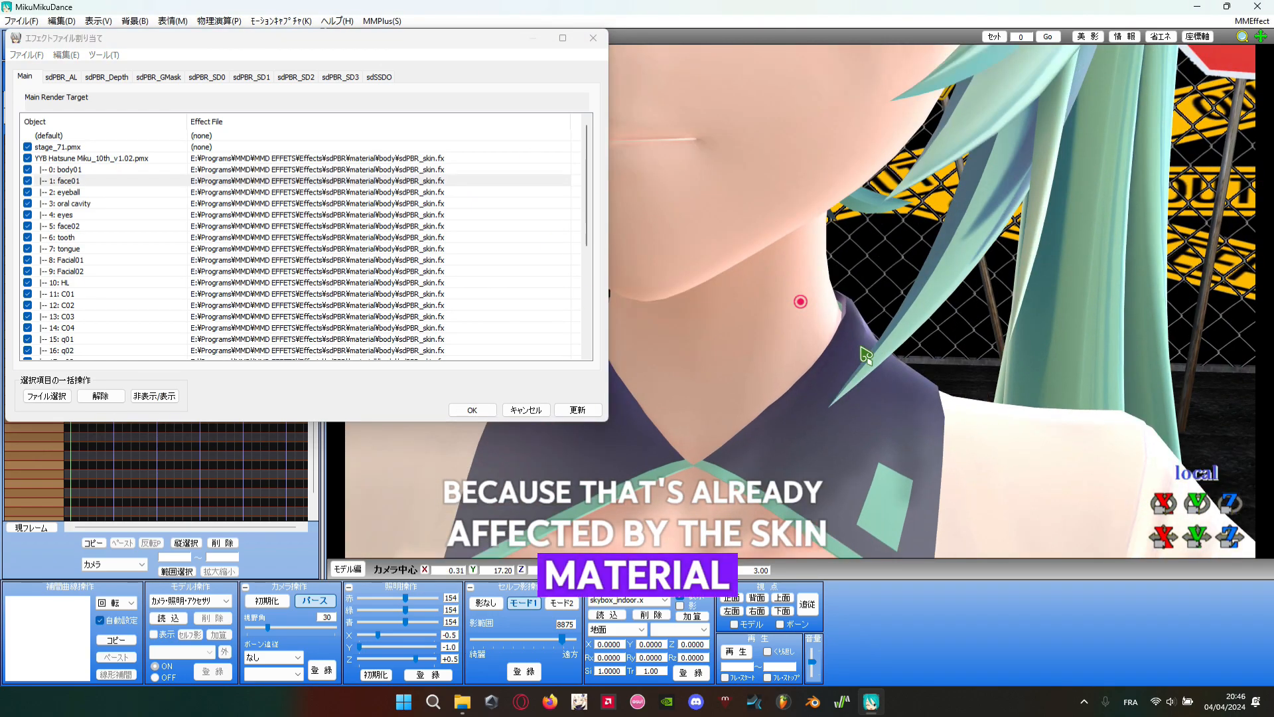
{"action": "scroll", "coordinate": [808, 387], "scroll_direction": "down", "scroll_amount": 2}
{"action": "mouse_move", "coordinate": [809, 387]}
{"action": "middle_mouse_down"}
{"action": "mouse_move", "coordinate": [829, 361]}
{"action": "mouse_move", "coordinate": [818, 383]}
{"action": "middle_mouse_up"}
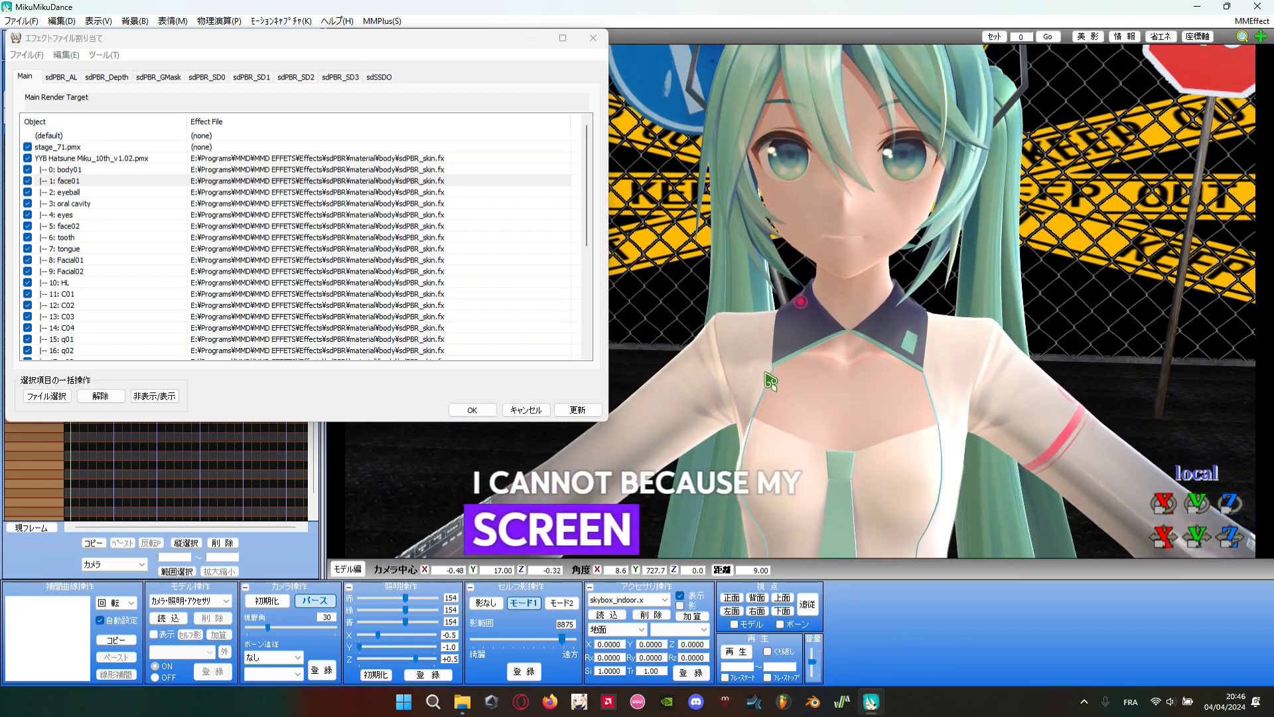
- Check which part the eyes subset covers, assign sdPBR_eye.fx to it, and apply the effect mapping
{"action": "left_click", "coordinate": [63, 192]}
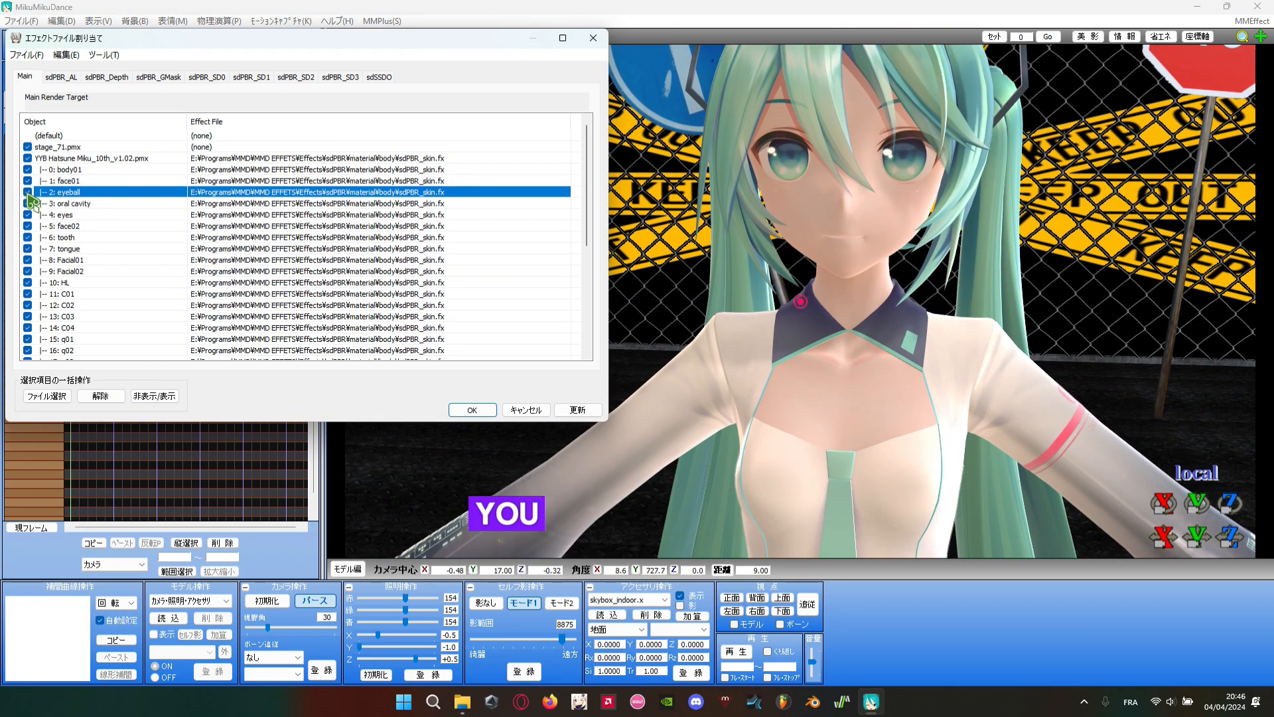
{"action": "left_click", "coordinate": [67, 215]}
{"action": "left_click", "coordinate": [27, 215]}
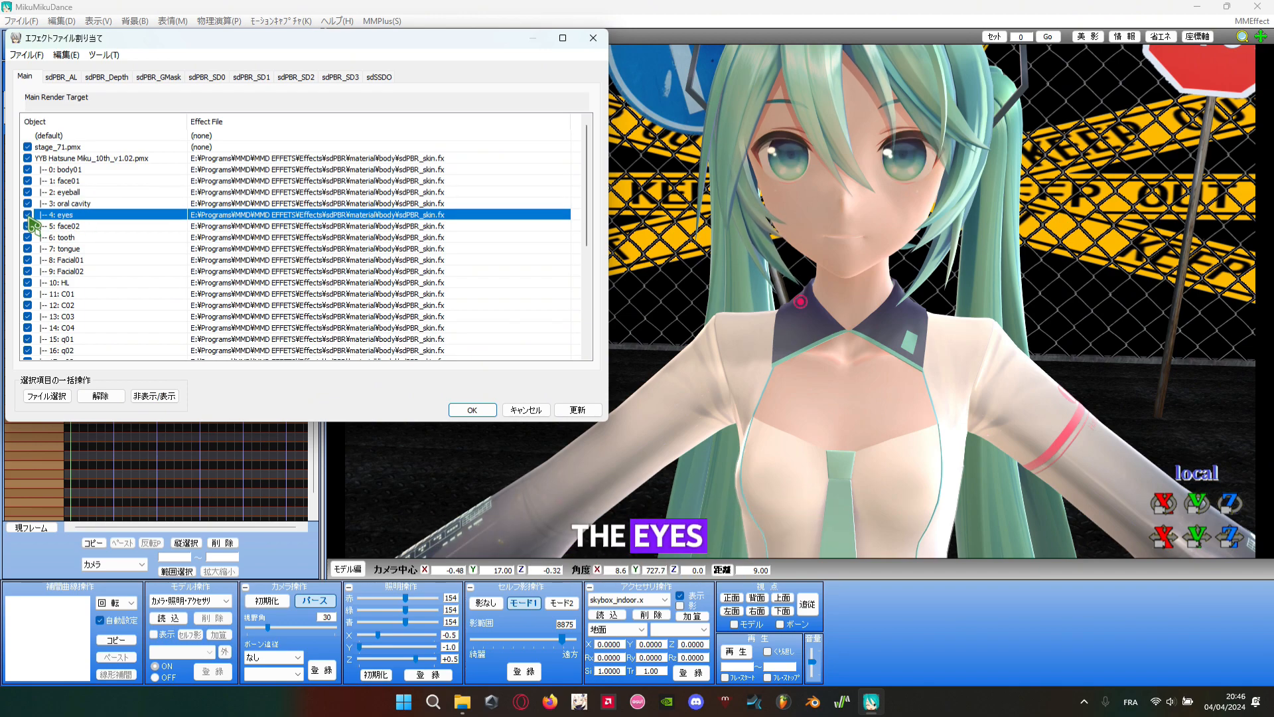
{"action": "double_click", "coordinate": [131, 215]}
{"action": "double_click", "coordinate": [251, 274]}
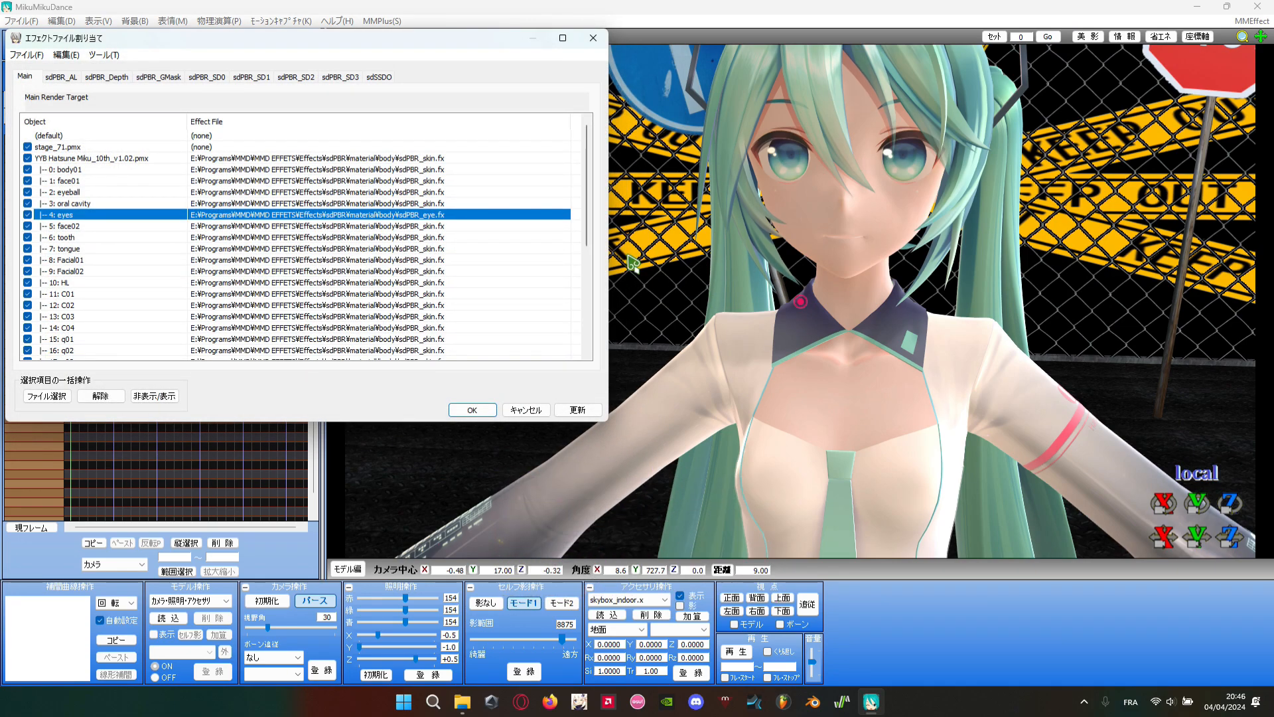
{"action": "left_click", "coordinate": [588, 412]}
- Toggle the face02 and Facial01 subsets off and back on to identify which parts of the face they cover
{"action": "left_click", "coordinate": [69, 226]}
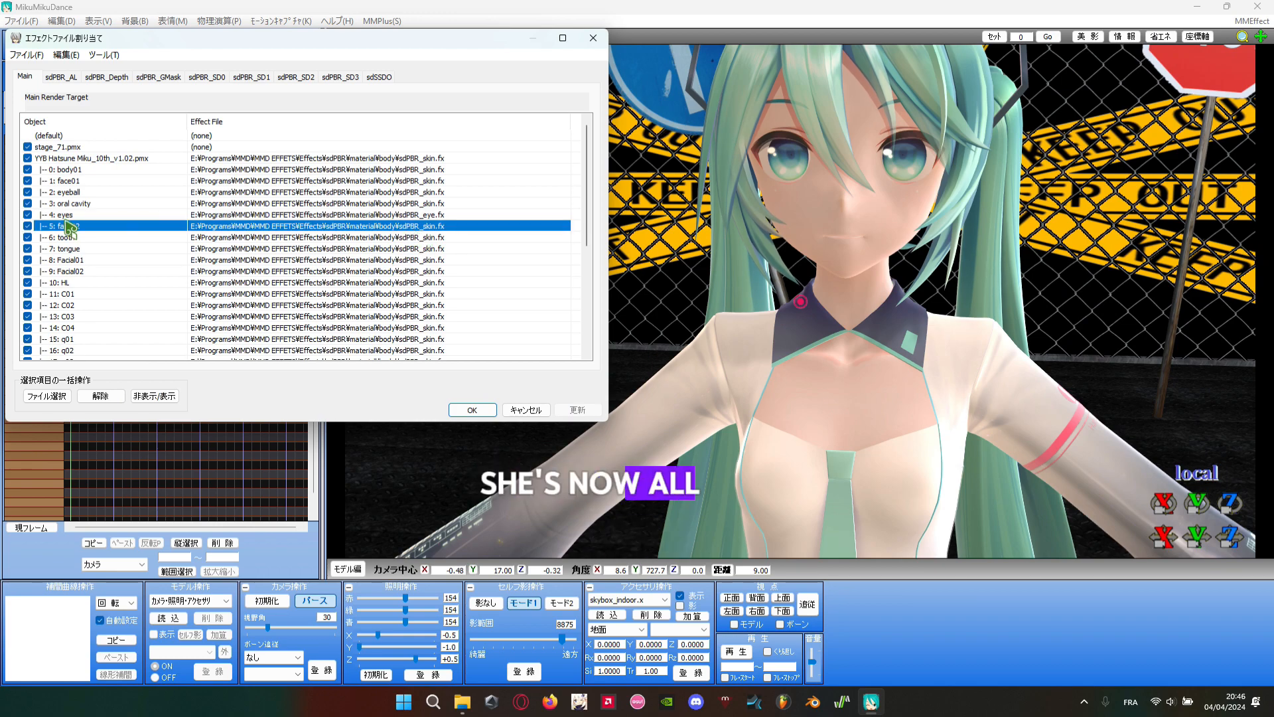
{"action": "left_click", "coordinate": [27, 226]}
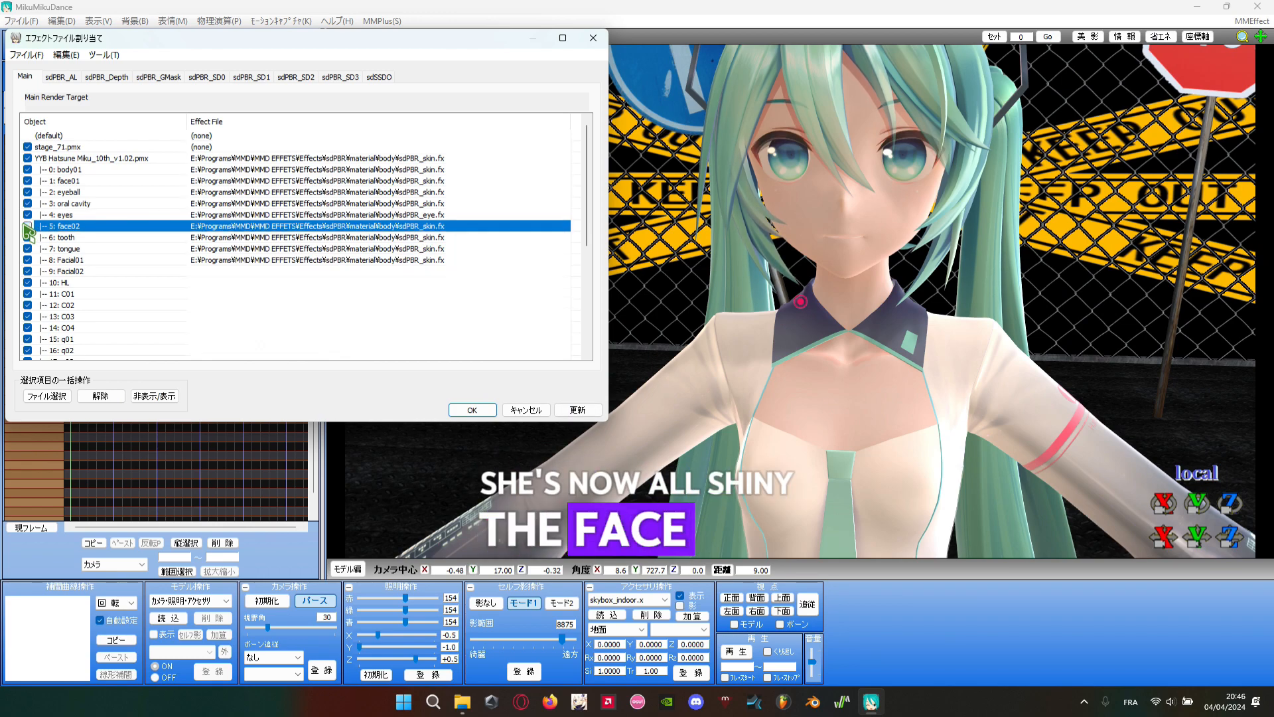
{"action": "left_click", "coordinate": [68, 239]}
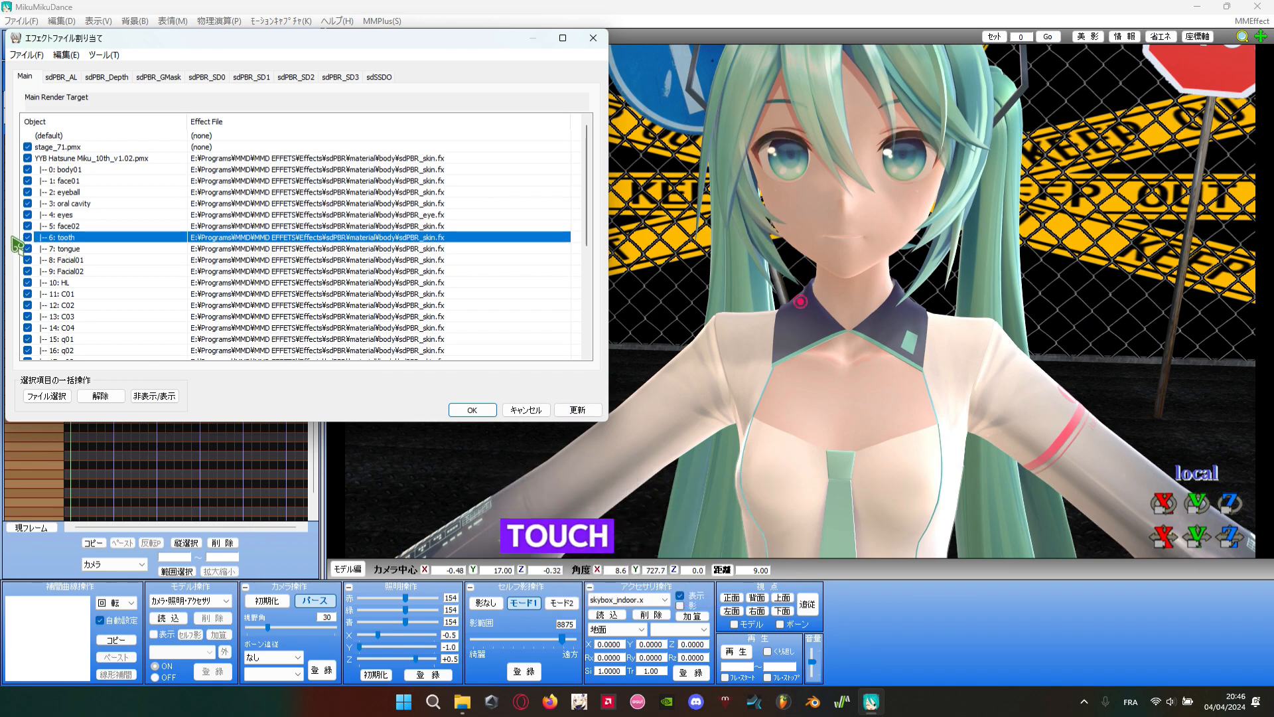
{"action": "left_click", "coordinate": [78, 260]}
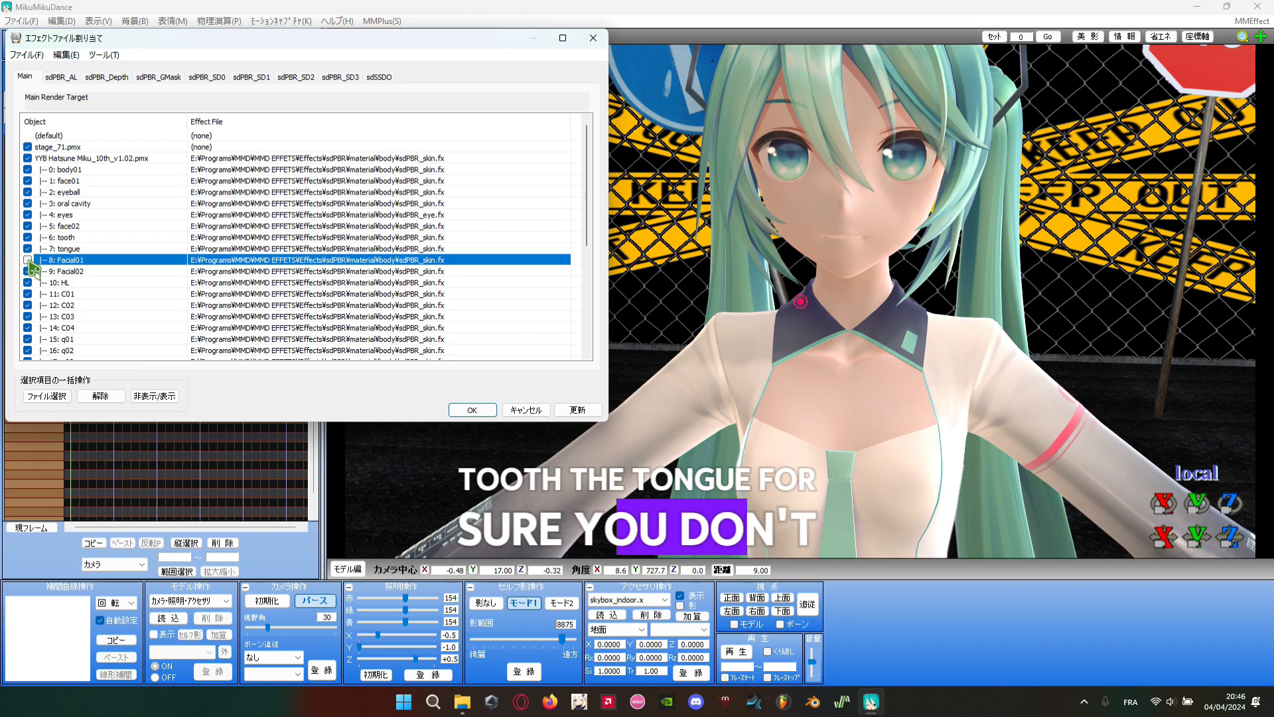
{"action": "scroll", "coordinate": [824, 373], "scroll_direction": "down", "scroll_amount": 4}
{"action": "middle_click_drag", "start_coordinate": [824, 374], "coordinate": [824, 351]}
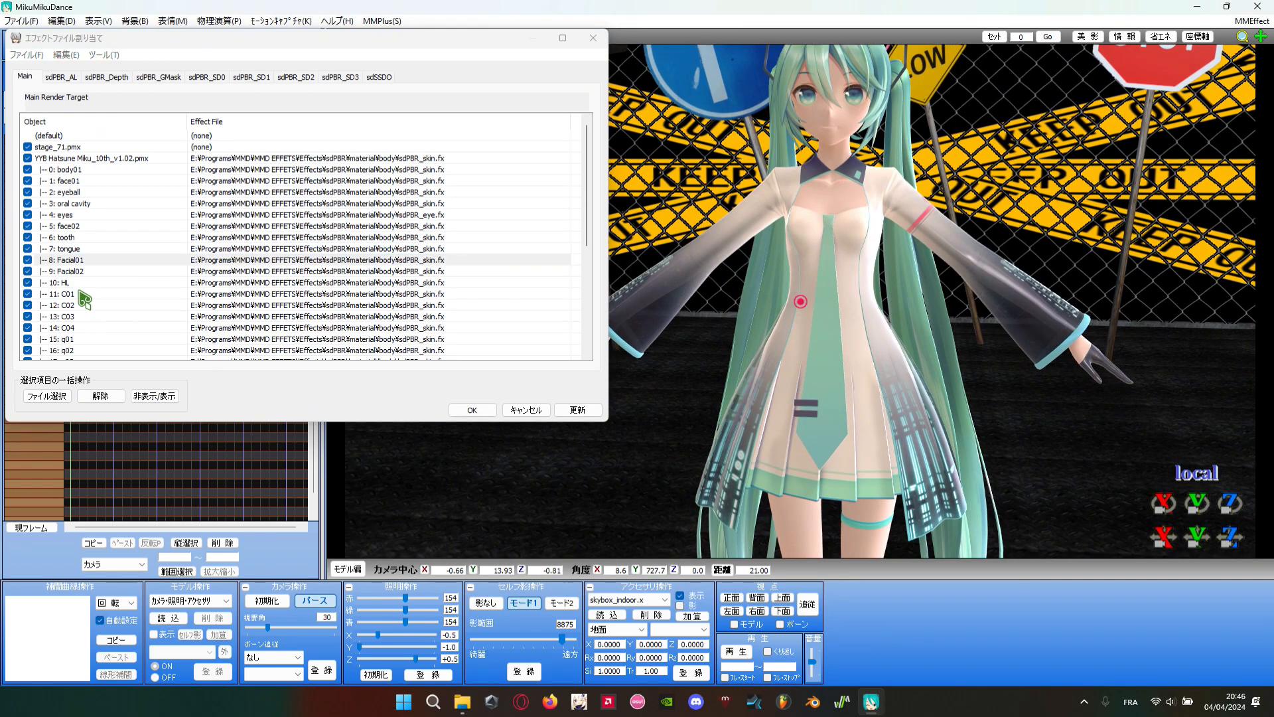
- Assign sdPBR_emissive.fx from the sdPBR material etc folder to the HL subset, and inspect the eye highlights up close
{"action": "left_click", "coordinate": [37, 283]}
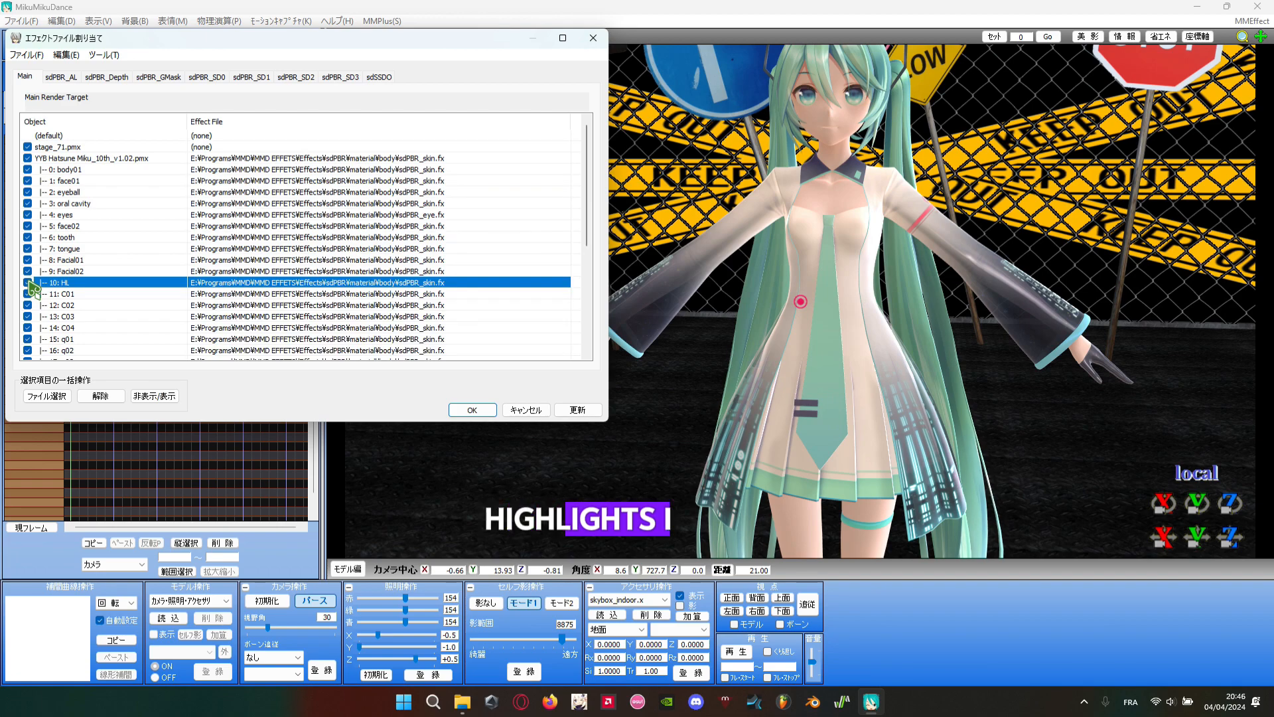
{"action": "double_click", "coordinate": [95, 289]}
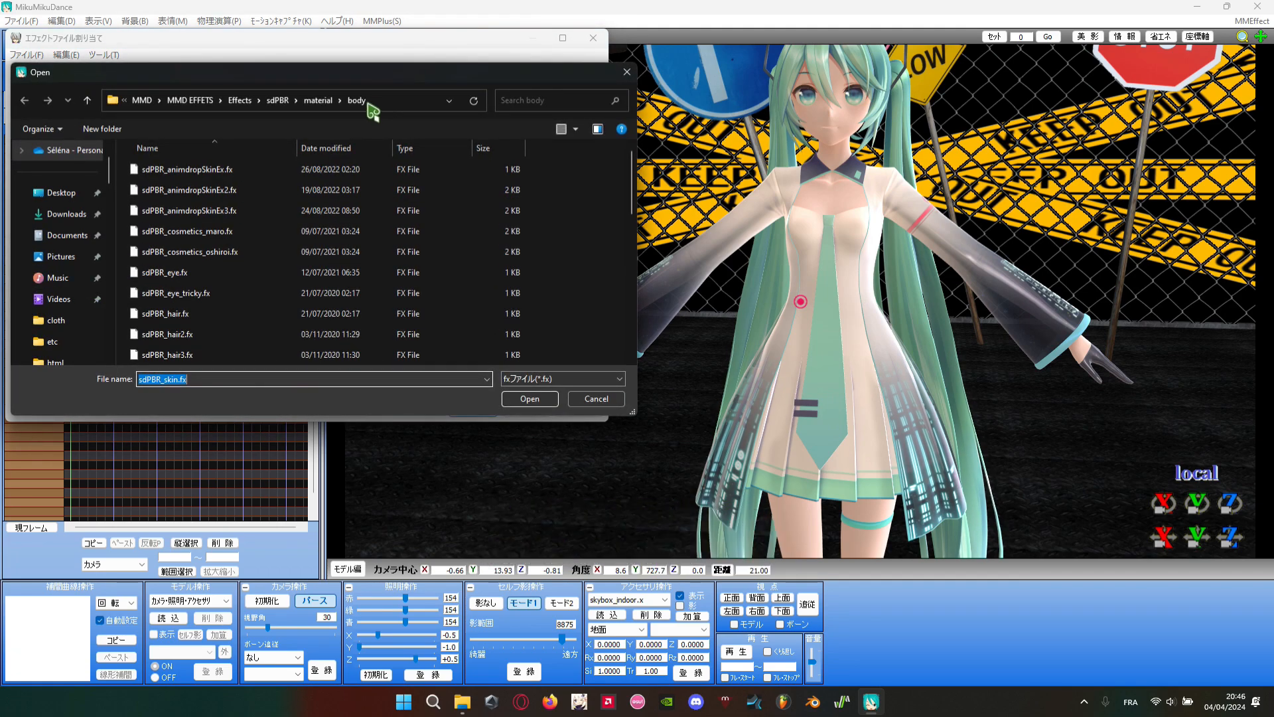
{"action": "left_click", "coordinate": [313, 103]}
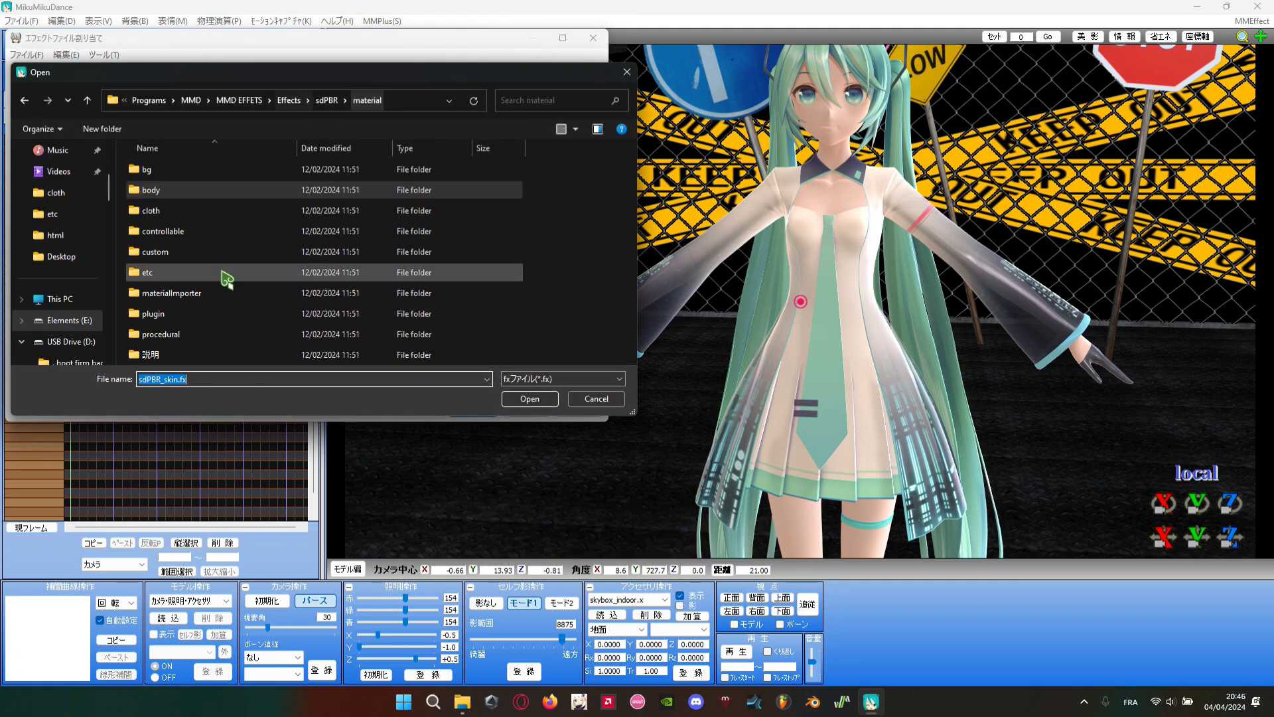
{"action": "double_click", "coordinate": [186, 274]}
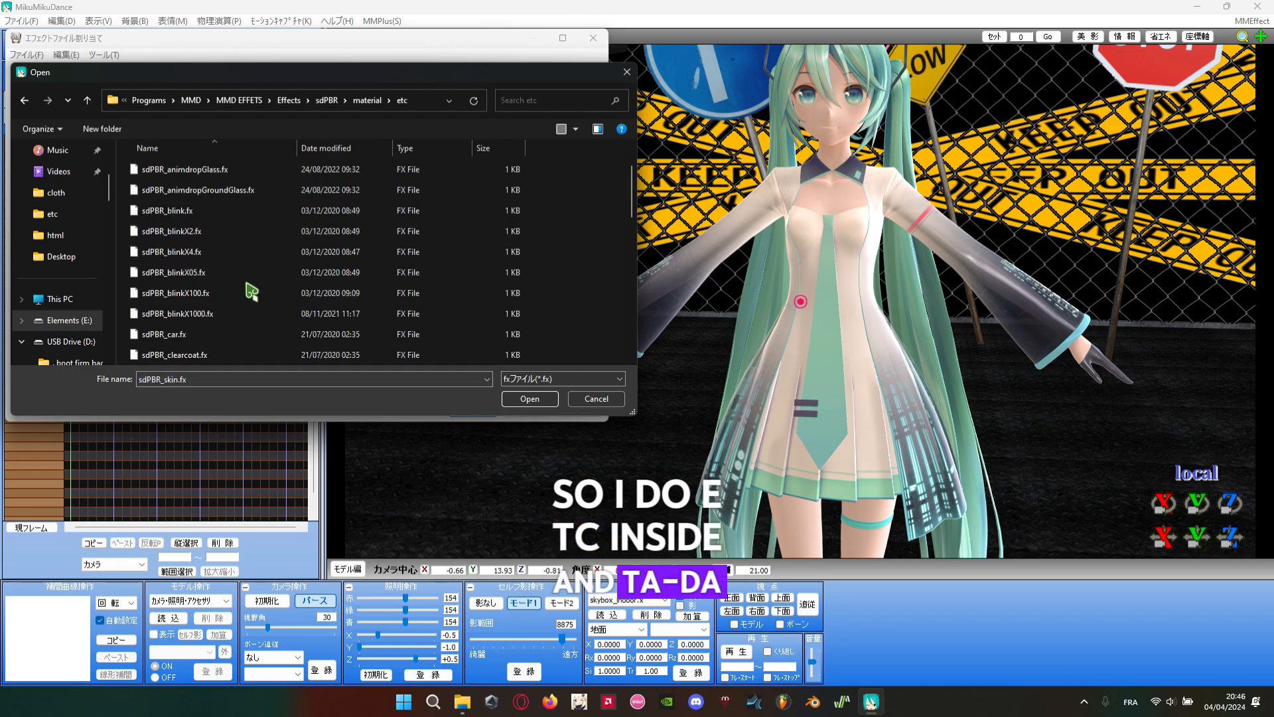
{"action": "scroll", "coordinate": [239, 279], "scroll_direction": "down", "scroll_amount": 3}
{"action": "scroll", "coordinate": [246, 282], "scroll_direction": "down", "scroll_amount": 1}
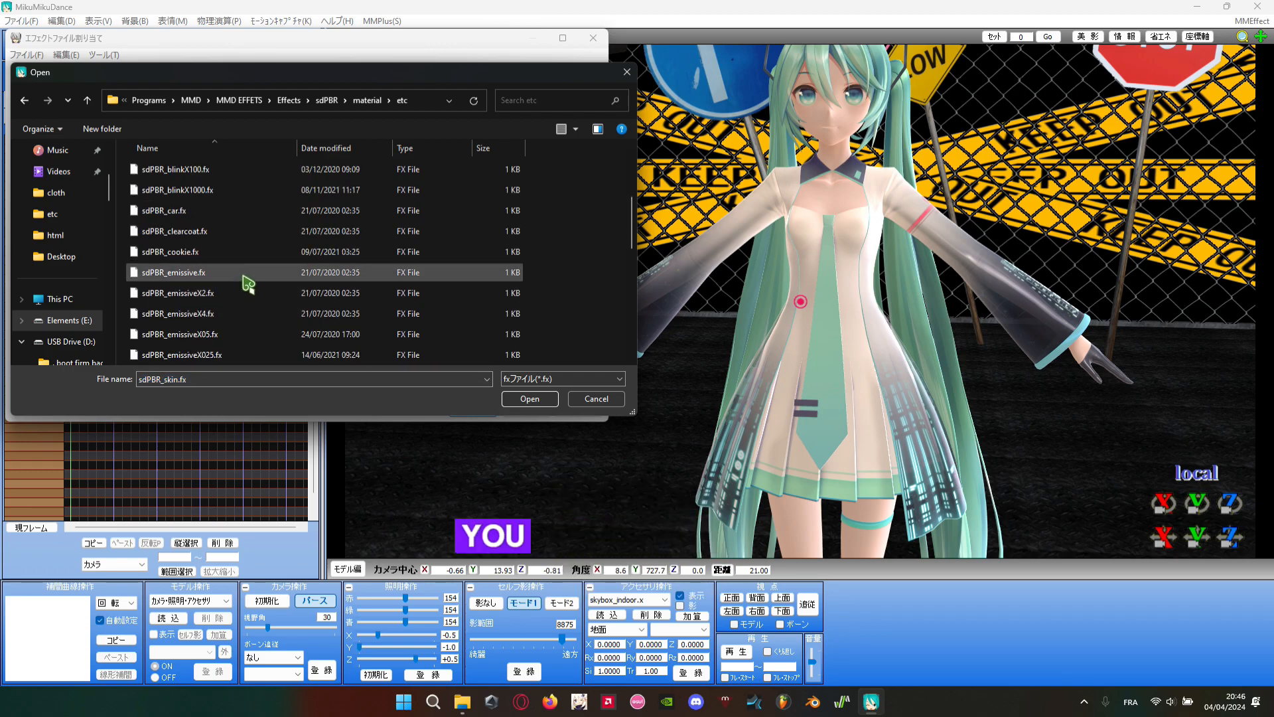
{"action": "left_click", "coordinate": [244, 278]}
{"action": "double_click", "coordinate": [244, 276]}
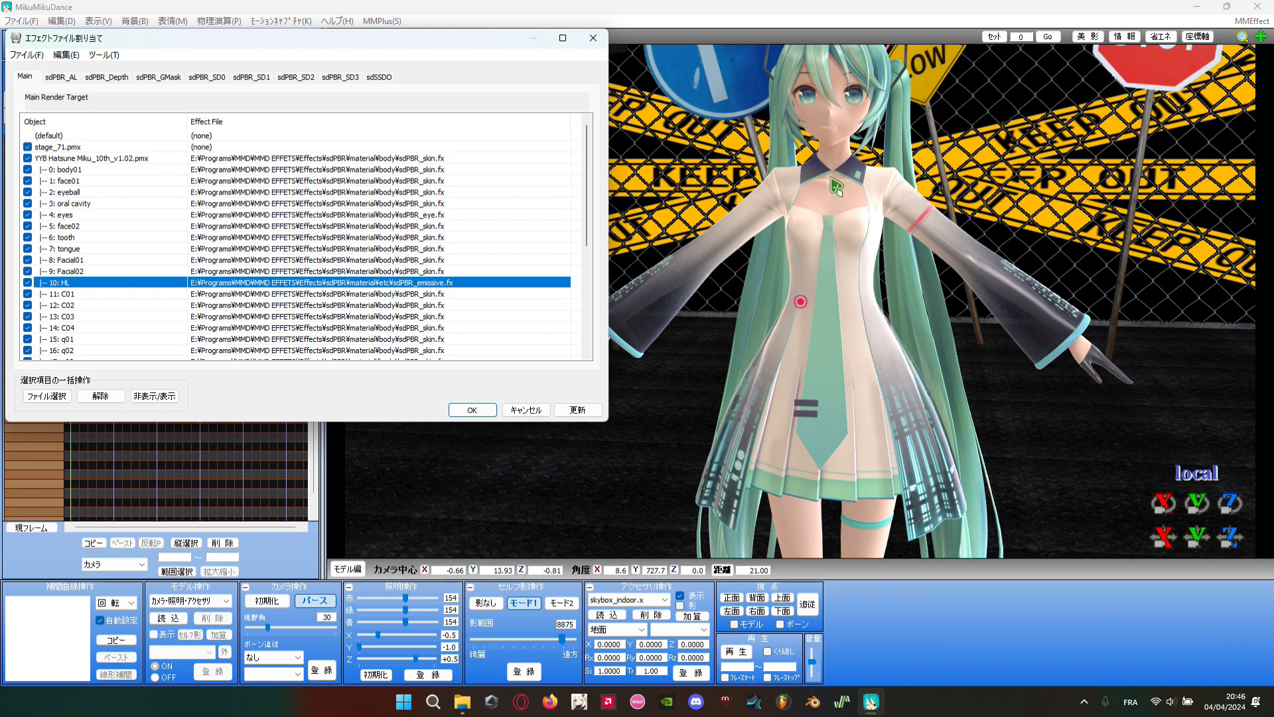
{"action": "scroll", "coordinate": [830, 154], "scroll_direction": "up", "scroll_amount": 10}
{"action": "middle_click_drag", "start_coordinate": [830, 154], "coordinate": [825, 208]}
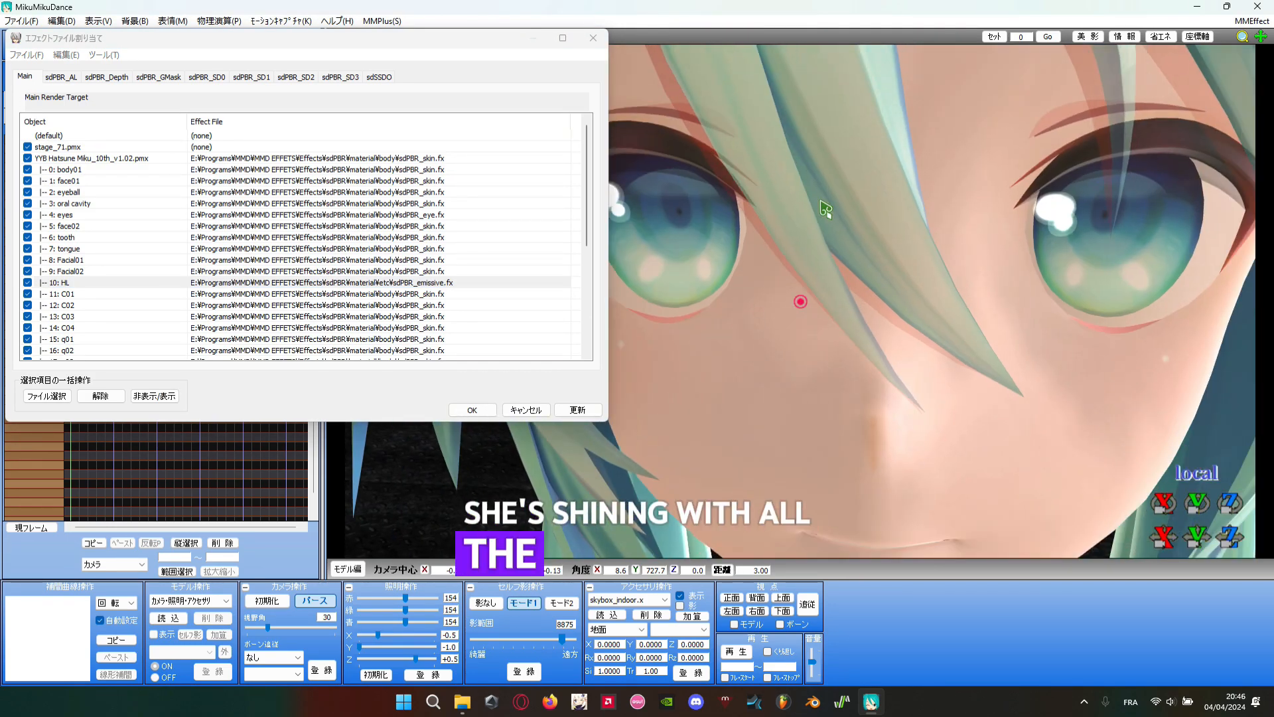
- Toggle the C01 subset off and back on with the full body in view to identify which clothing it covers
{"action": "scroll", "coordinate": [826, 210], "scroll_direction": "down", "scroll_amount": 10}
{"action": "middle_click_drag", "start_coordinate": [854, 284], "coordinate": [869, 388]}
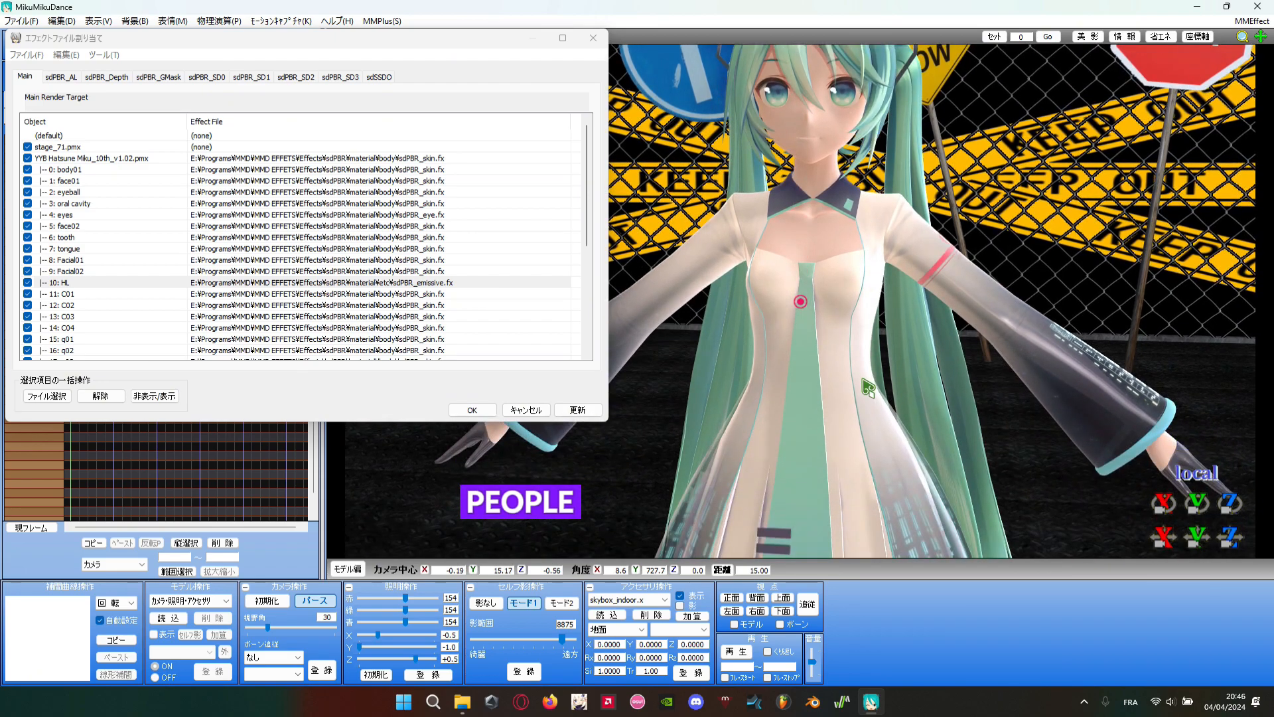
{"action": "scroll", "coordinate": [868, 388], "scroll_direction": "down", "scroll_amount": 5}
{"action": "right_click_drag", "start_coordinate": [868, 389], "coordinate": [823, 365]}
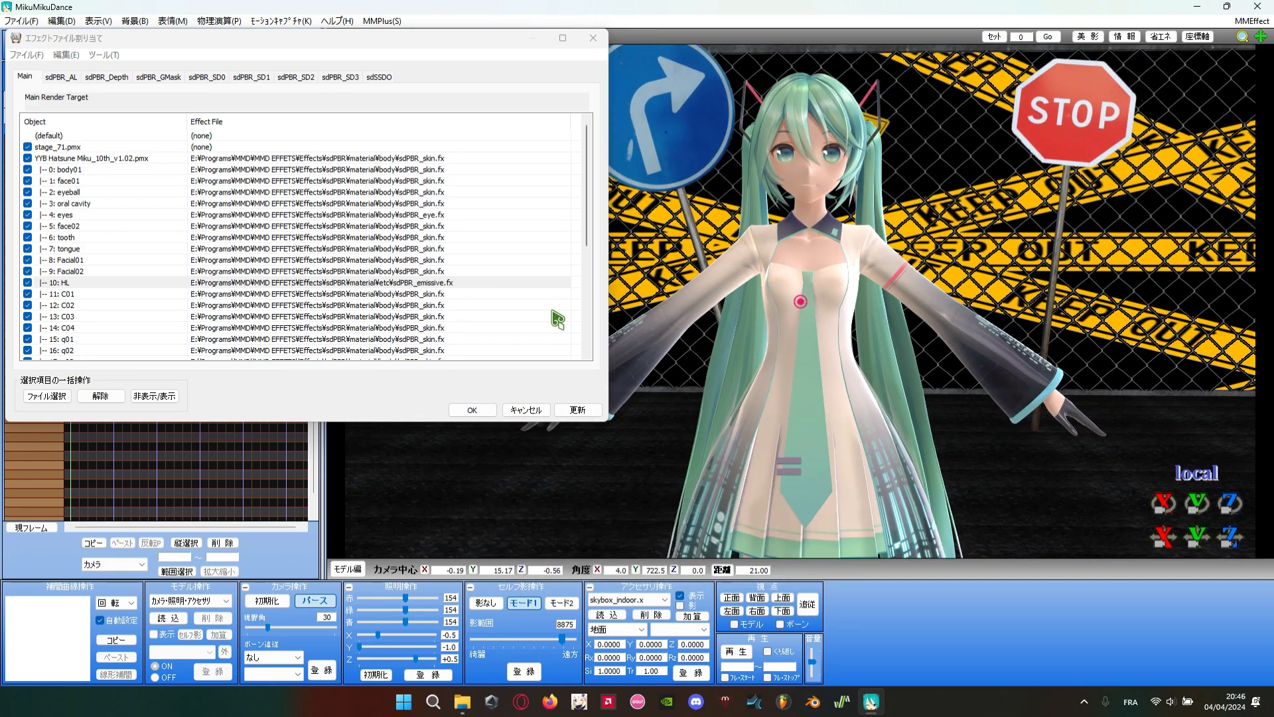
{"action": "left_click", "coordinate": [126, 293]}
{"action": "scroll", "coordinate": [796, 331], "scroll_direction": "down", "scroll_amount": 10}
{"action": "middle_click_drag", "start_coordinate": [764, 398], "coordinate": [785, 307]}
{"action": "left_click", "coordinate": [31, 296]}
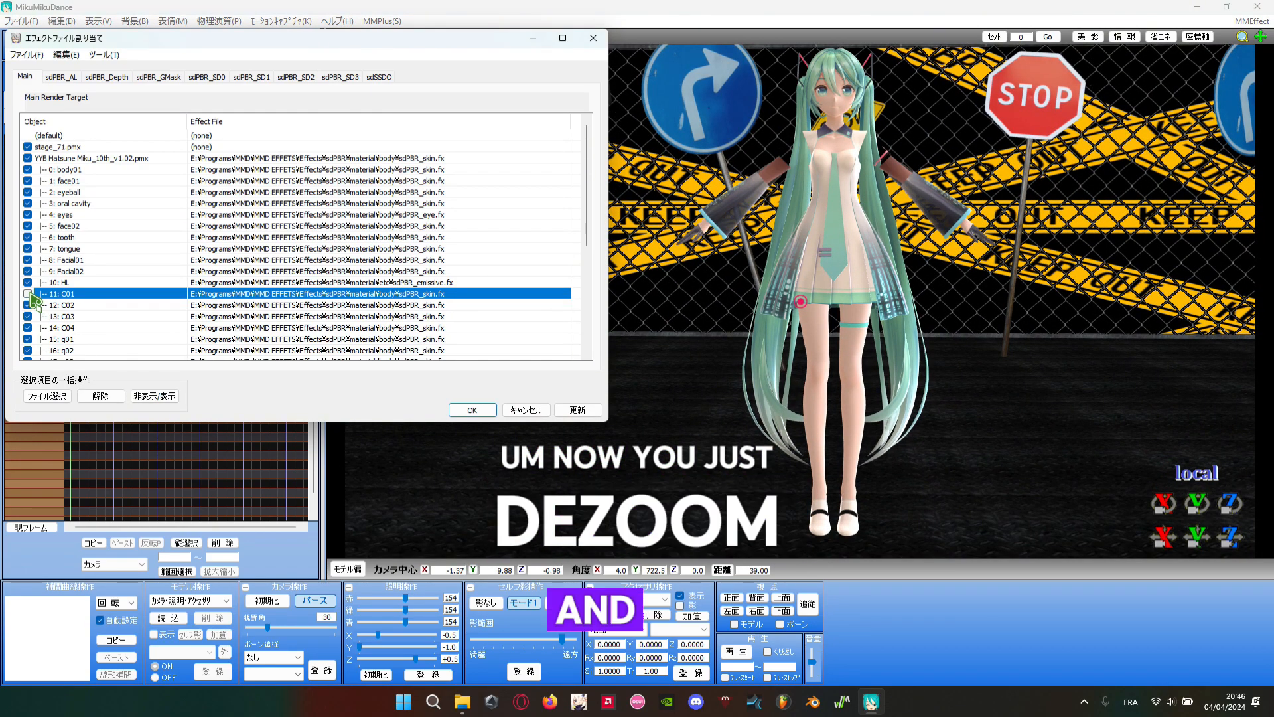
{"action": "left_click", "coordinate": [30, 296]}
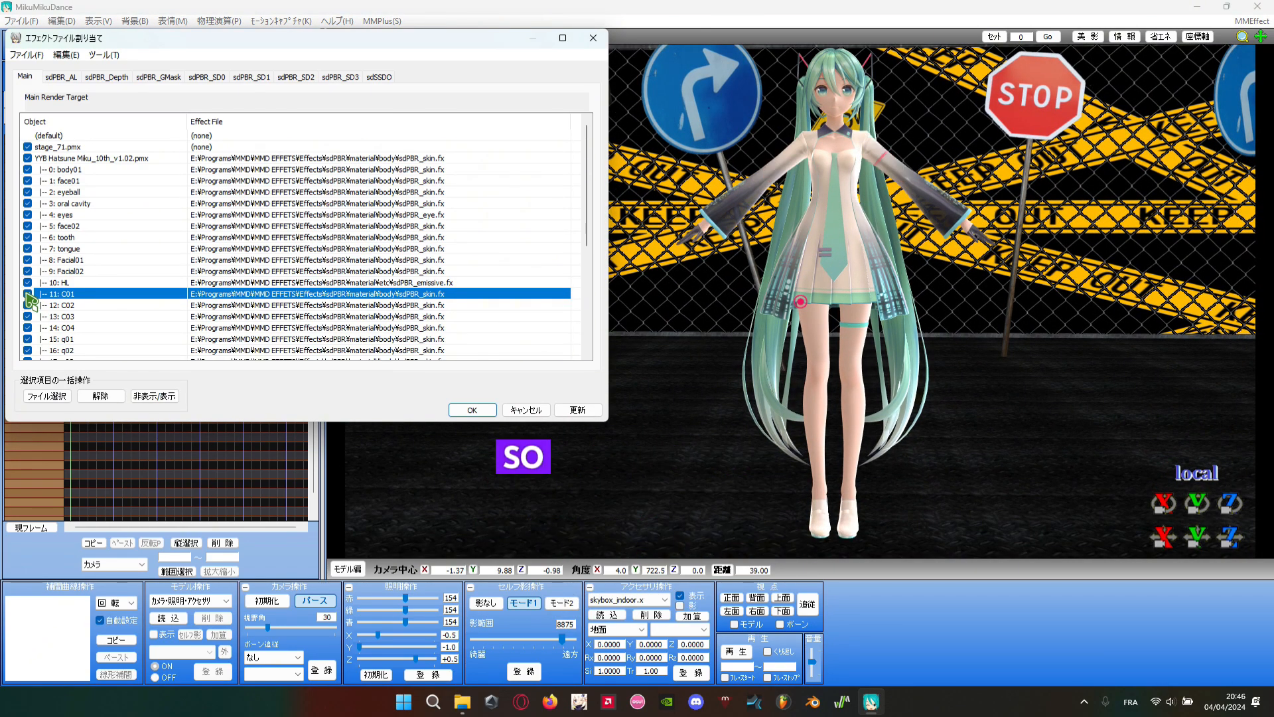
{"action": "left_click", "coordinate": [29, 295]}
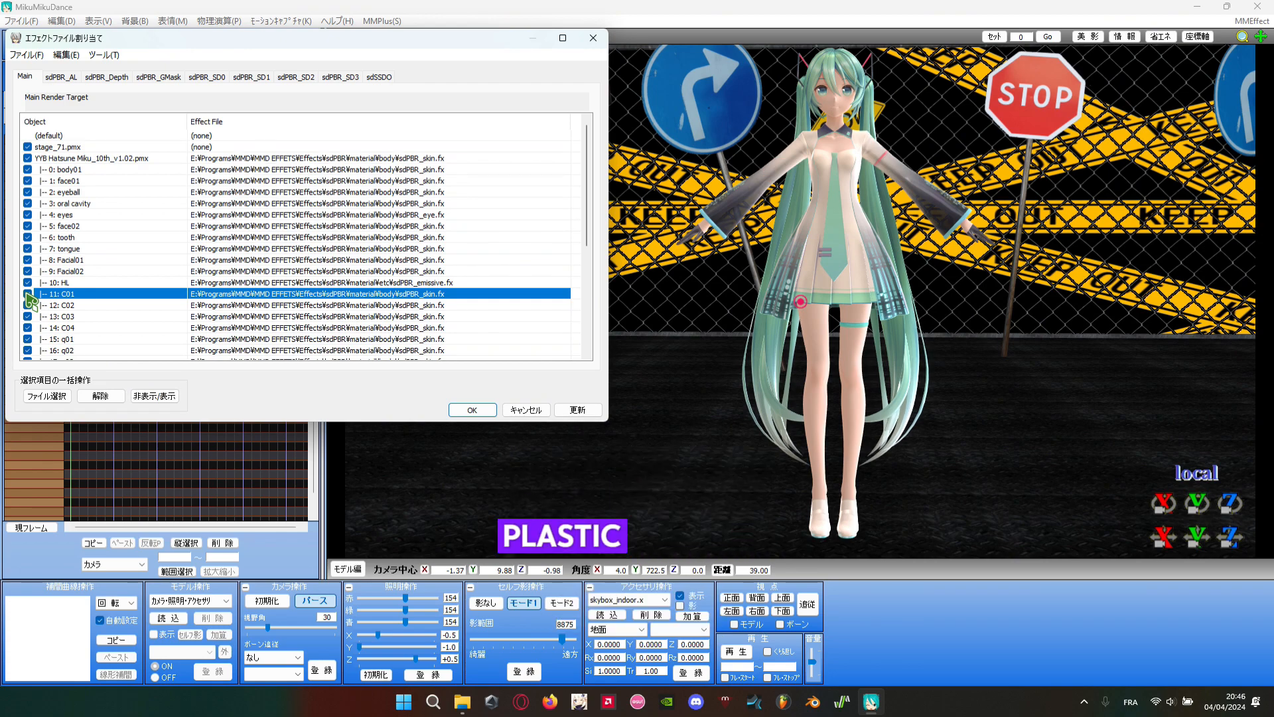
- Assign sdPBR_plasticMid.fx from the material etc folder to the C01 subset, and examine the sleeve up close
{"action": "double_click", "coordinate": [81, 293]}
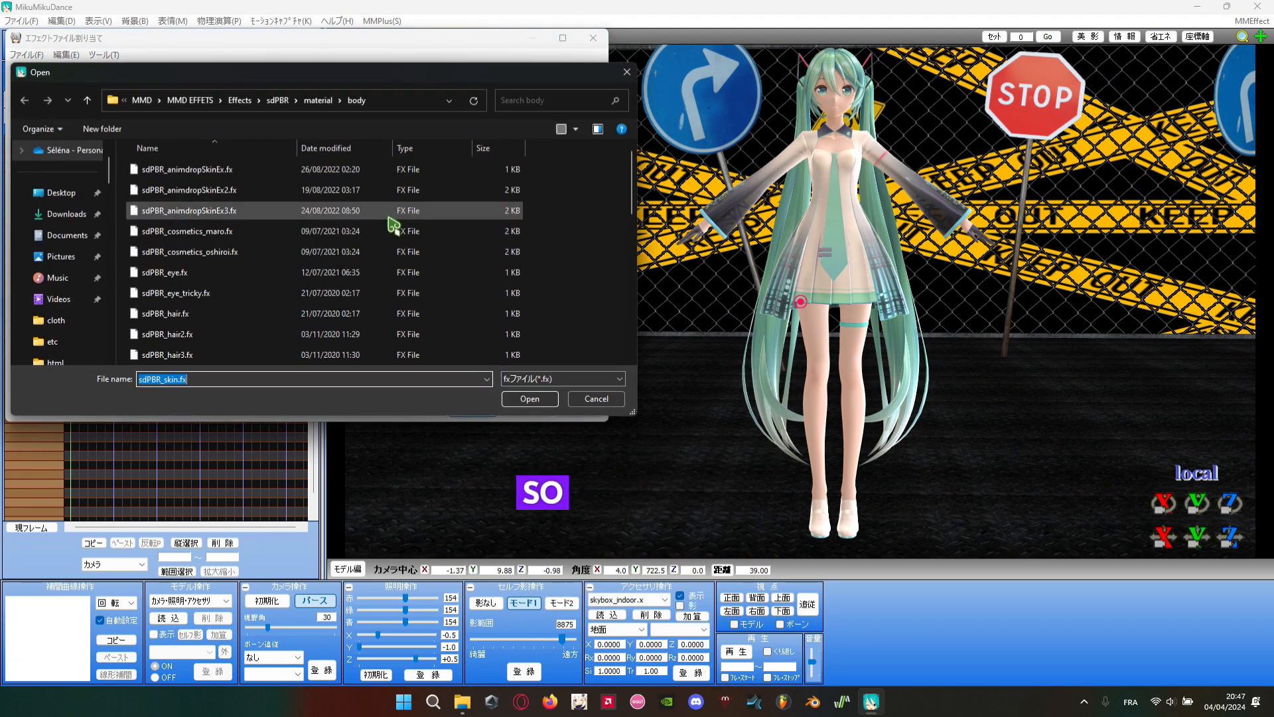
{"action": "left_click", "coordinate": [333, 103]}
{"action": "double_click", "coordinate": [205, 274]}
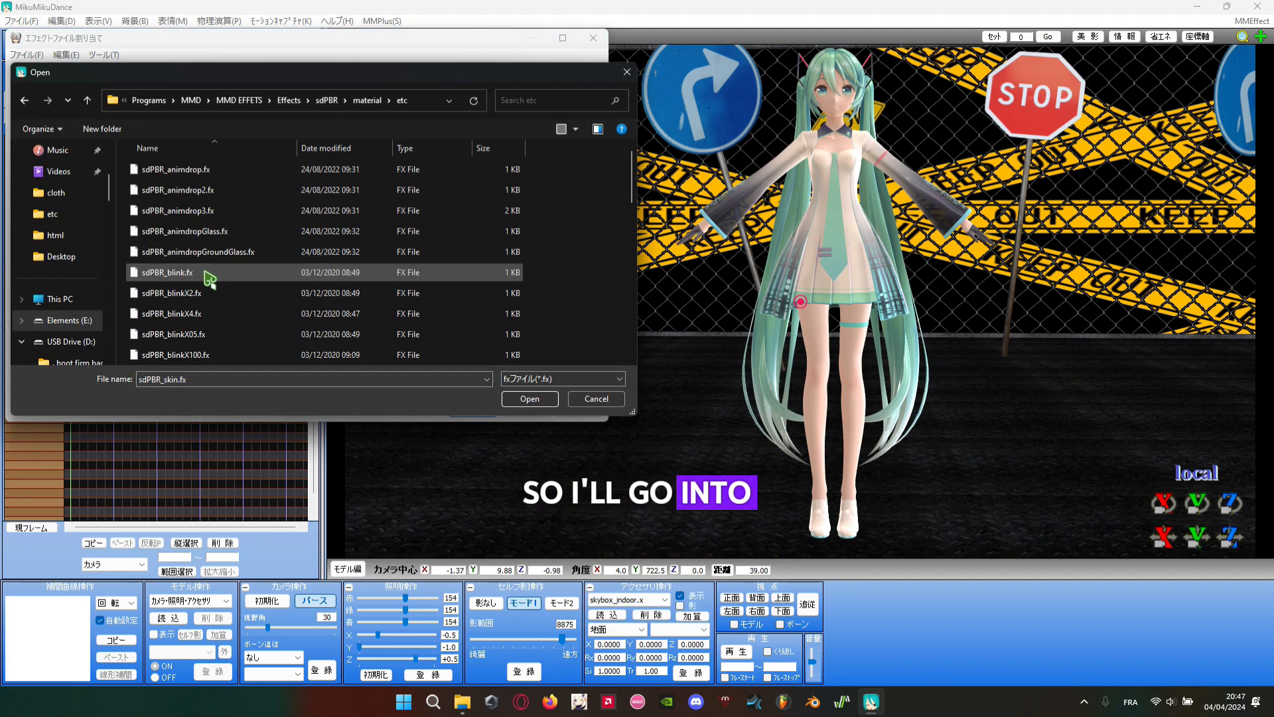
{"action": "scroll", "coordinate": [269, 332], "scroll_direction": "down", "scroll_amount": 6}
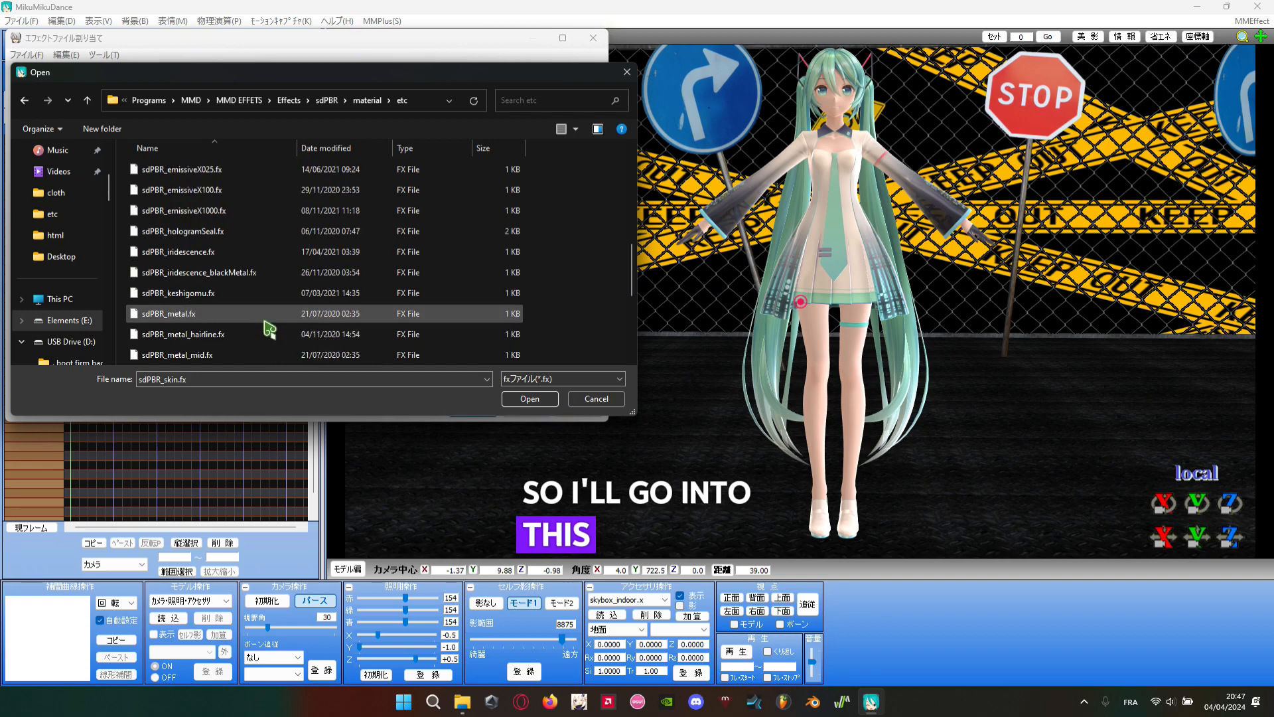
{"action": "double_click", "coordinate": [234, 314]}
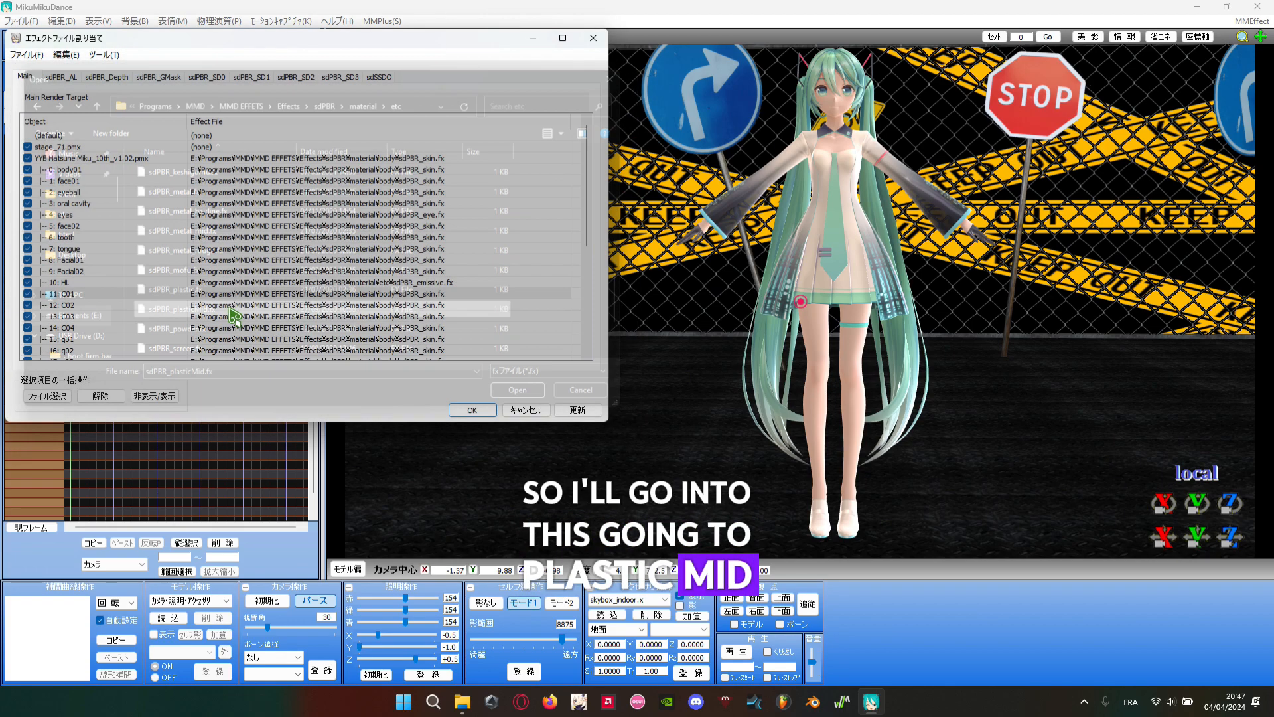
{"action": "scroll", "coordinate": [792, 169], "scroll_direction": "up", "scroll_amount": 10}
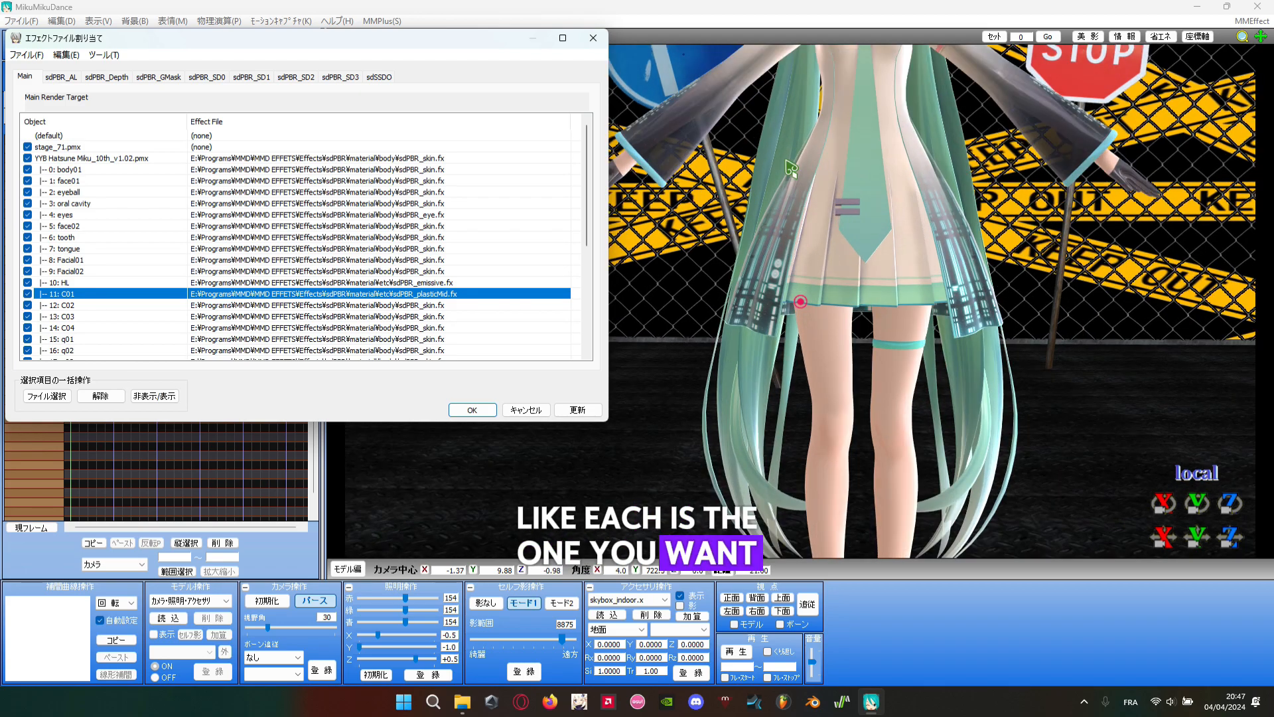
{"action": "middle_click_drag", "start_coordinate": [792, 169], "coordinate": [804, 251]}
{"action": "scroll", "coordinate": [803, 251], "scroll_direction": "up", "scroll_amount": 4}
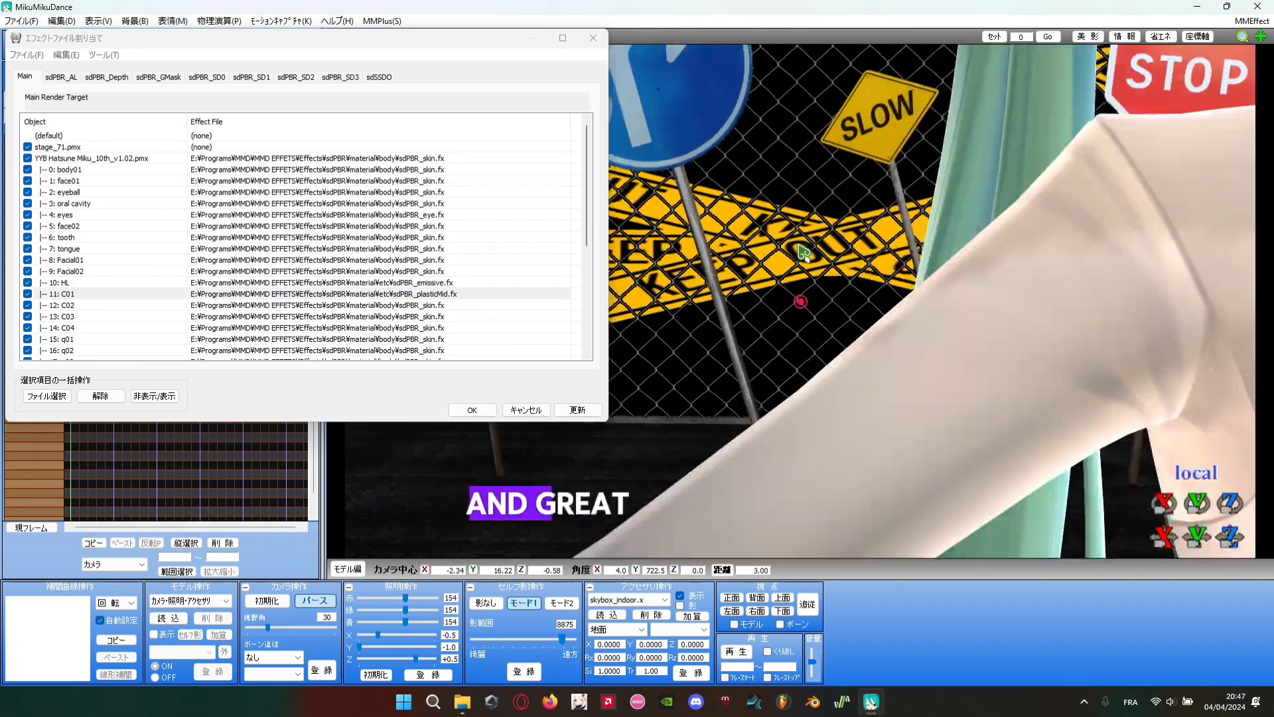
{"action": "scroll", "coordinate": [803, 252], "scroll_direction": "down", "scroll_amount": 12}
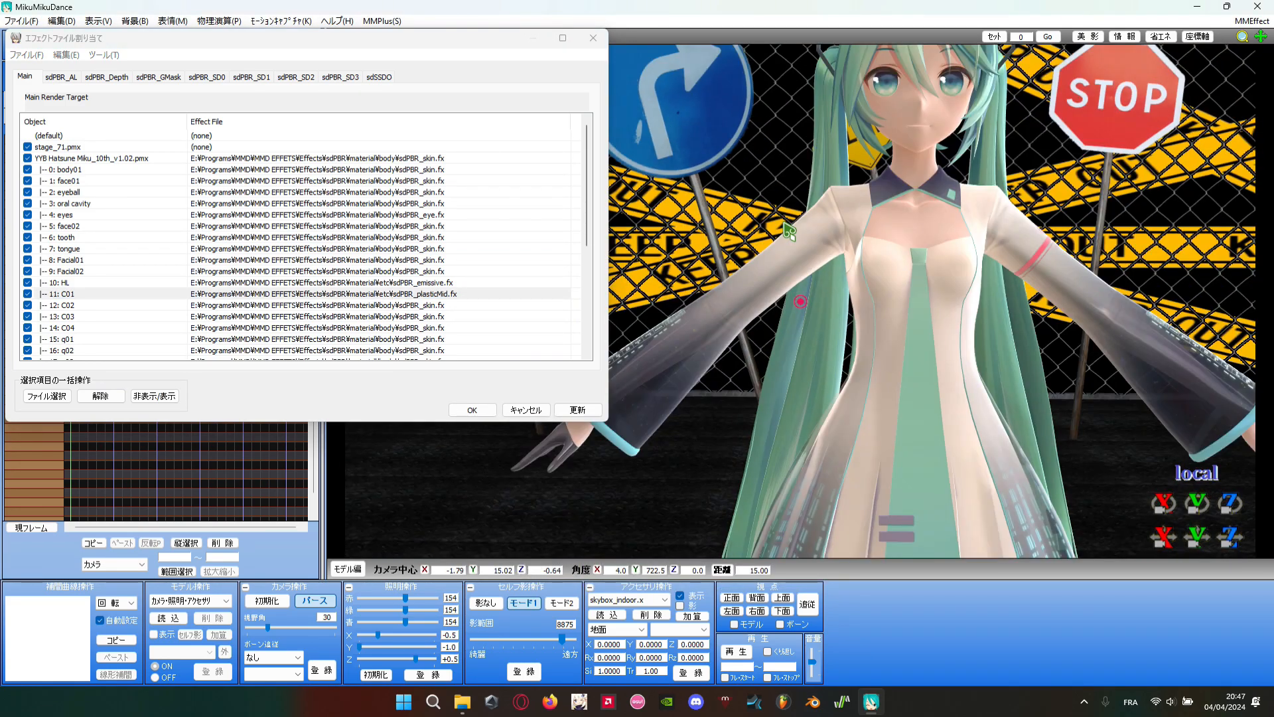
{"action": "middle_click_drag", "start_coordinate": [885, 314], "coordinate": [883, 302]}
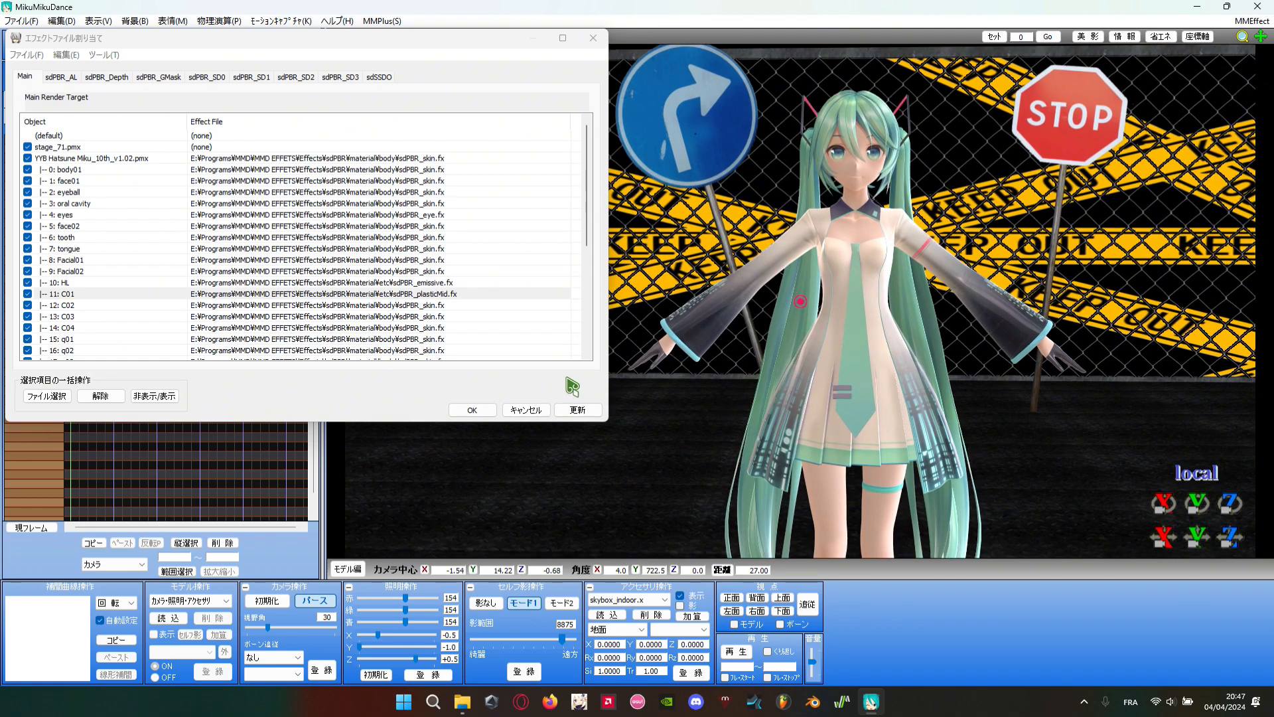
- Identify the C02 subset, and assign sdPBR_plasticMid.fx from the etc folder to C02 and C04 and sdPBR_metal_mid.fx to C03
{"action": "left_click", "coordinate": [454, 306]}
{"action": "scroll", "coordinate": [850, 401], "scroll_direction": "down", "scroll_amount": 4}
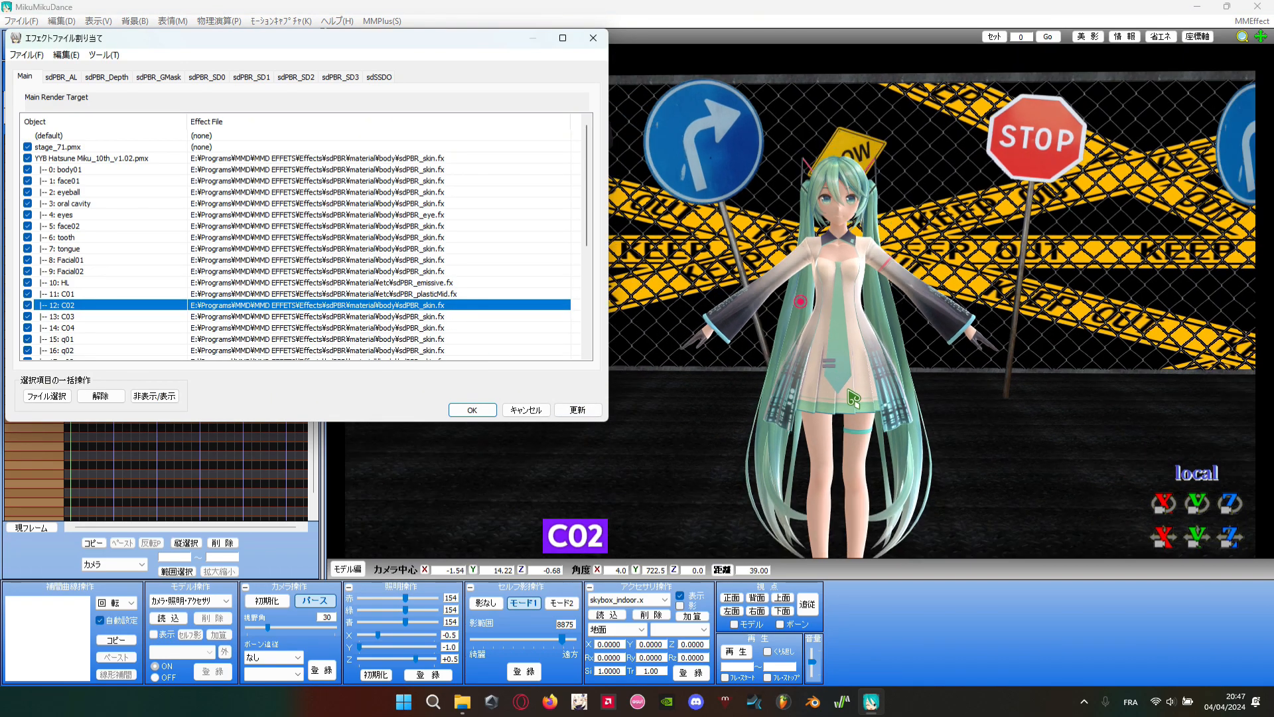
{"action": "middle_click_drag", "start_coordinate": [850, 401], "coordinate": [857, 319]}
{"action": "left_click", "coordinate": [28, 305]}
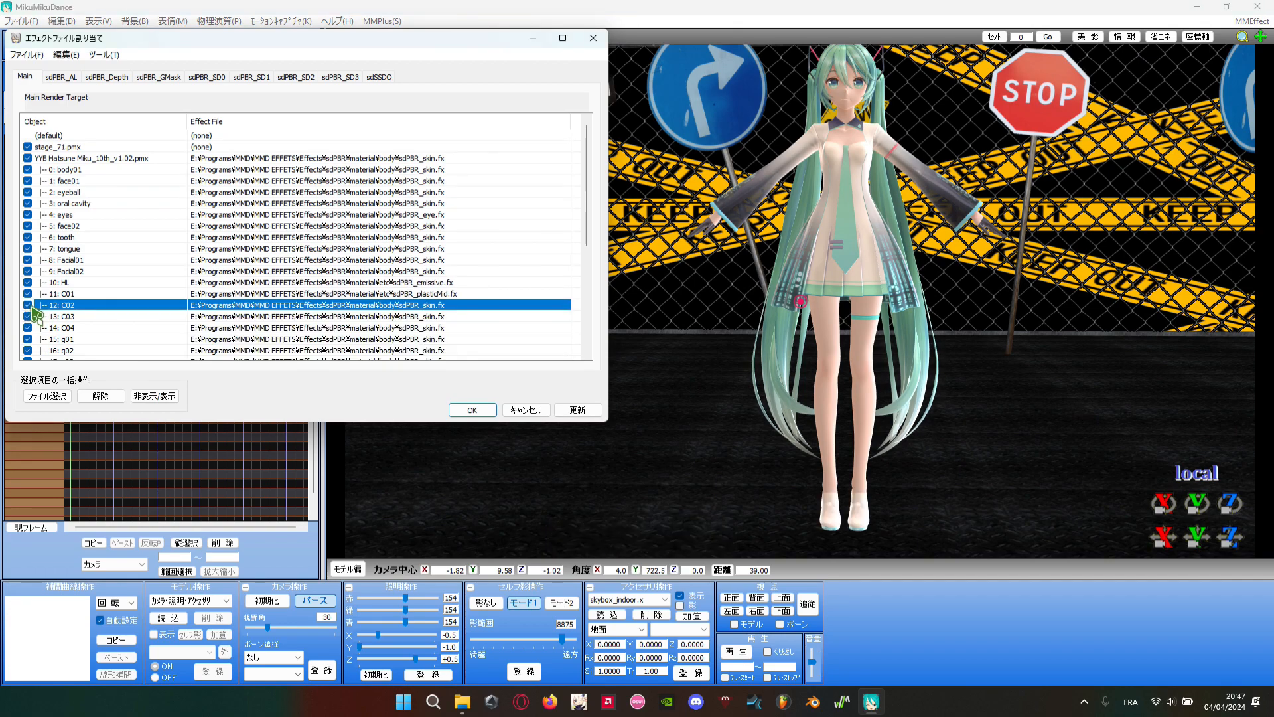
{"action": "double_click", "coordinate": [69, 309]}
{"action": "scroll", "coordinate": [296, 312], "scroll_direction": "down", "scroll_amount": 5}
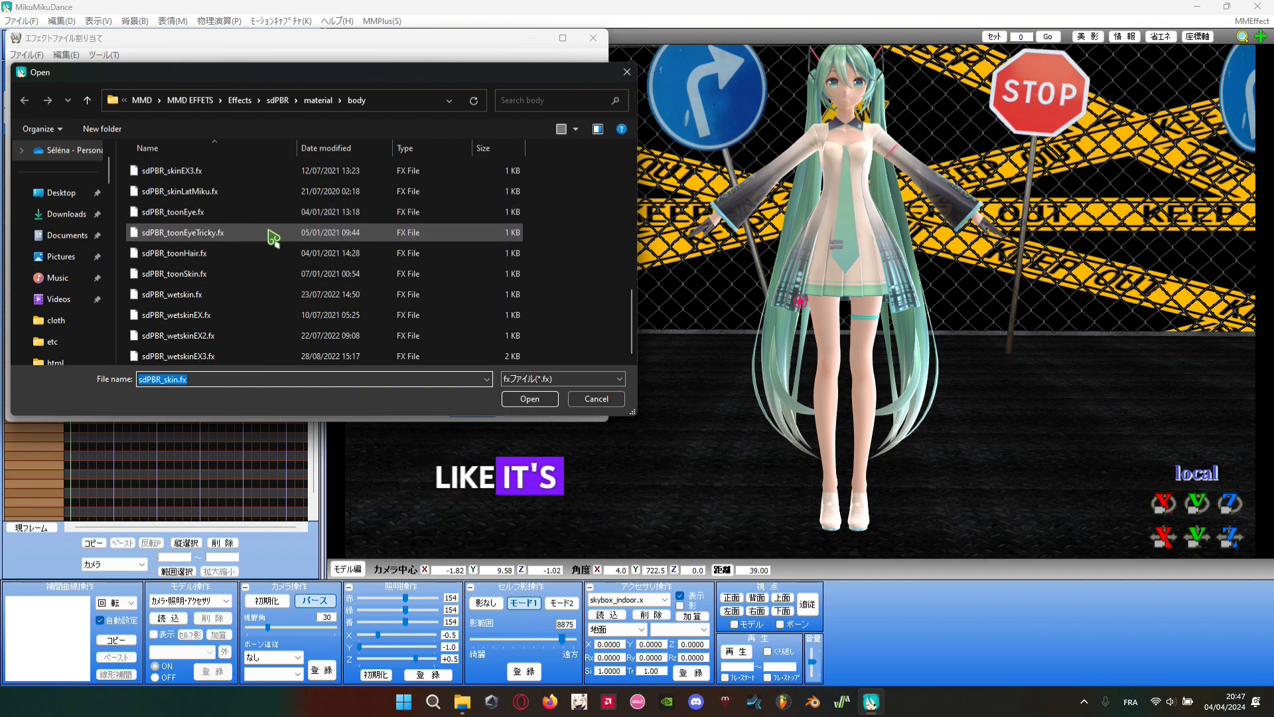
{"action": "left_click", "coordinate": [321, 101]}
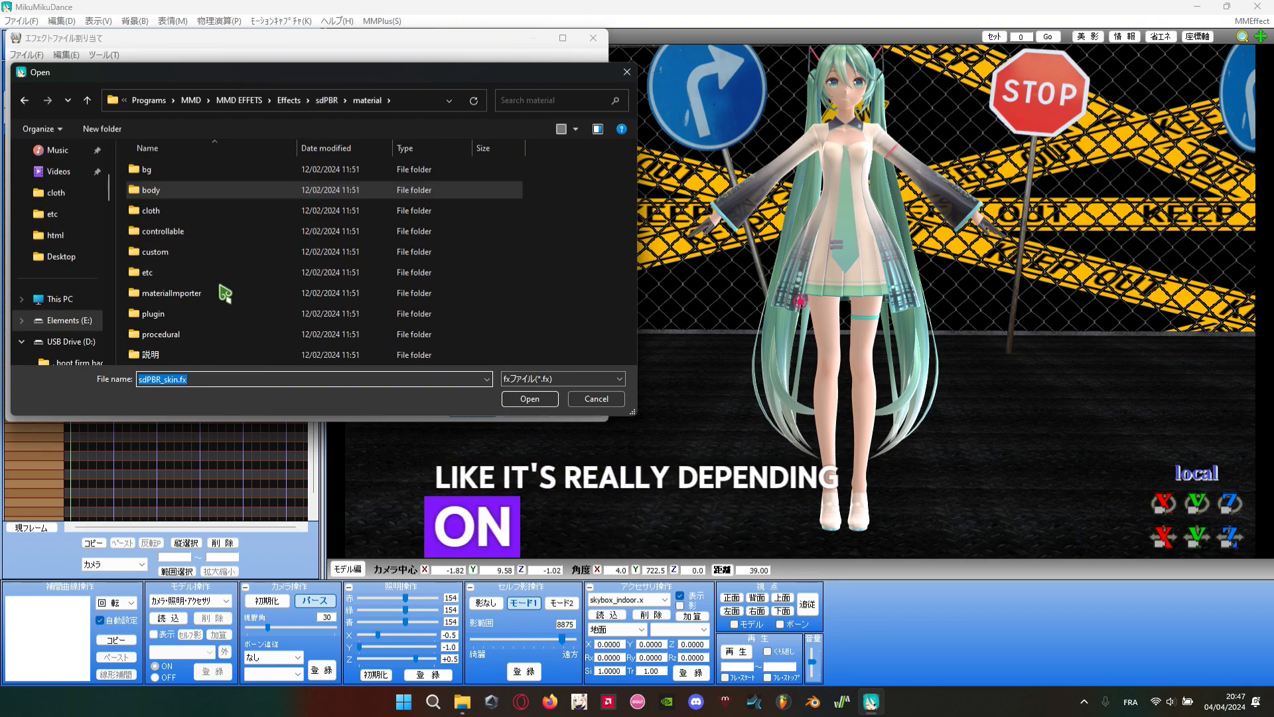
{"action": "double_click", "coordinate": [222, 279]}
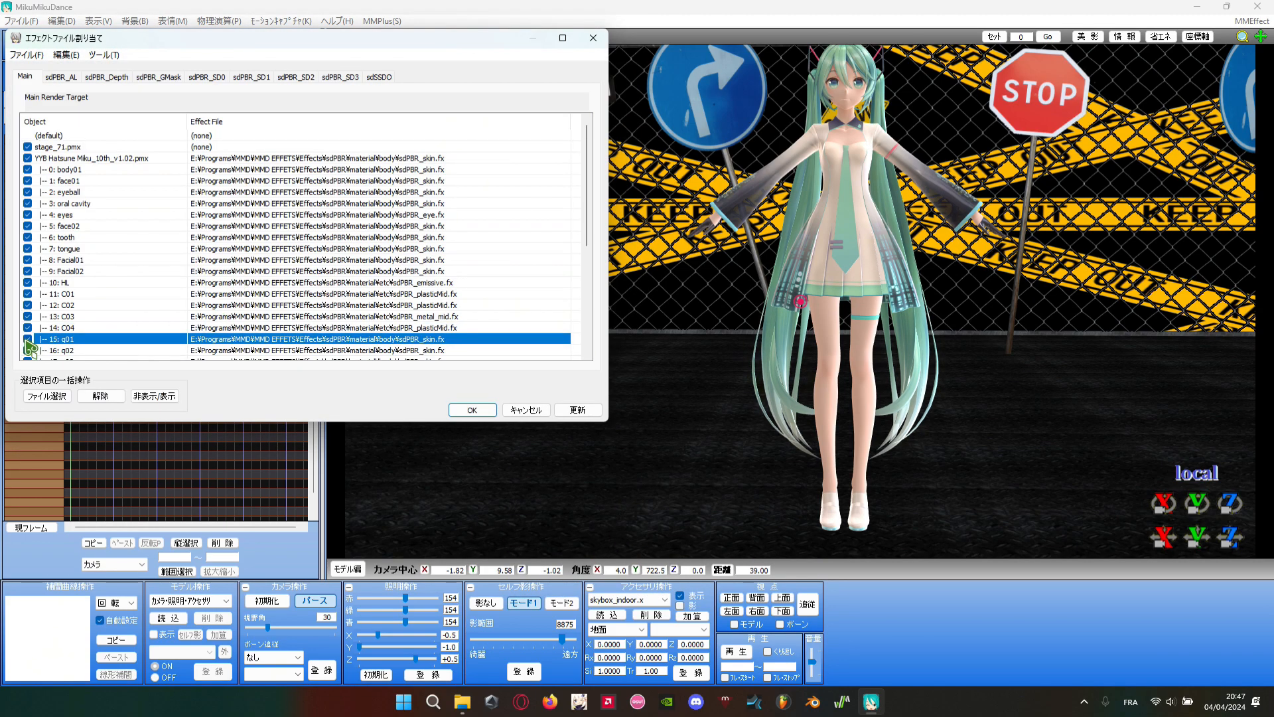
- Assign sdPBR_cloth1.fx from the sdPBR material cloth folder to the q01 subset
{"action": "double_click", "coordinate": [47, 339]}
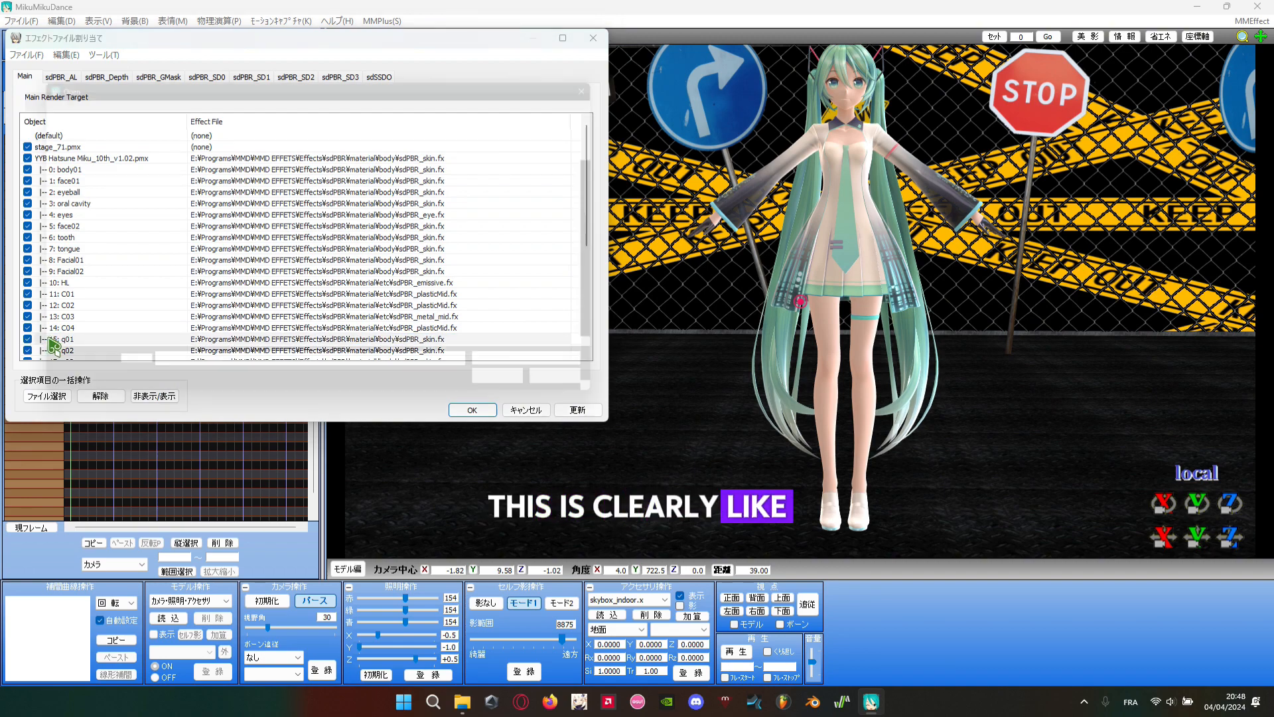
{"action": "left_click", "coordinate": [318, 100]}
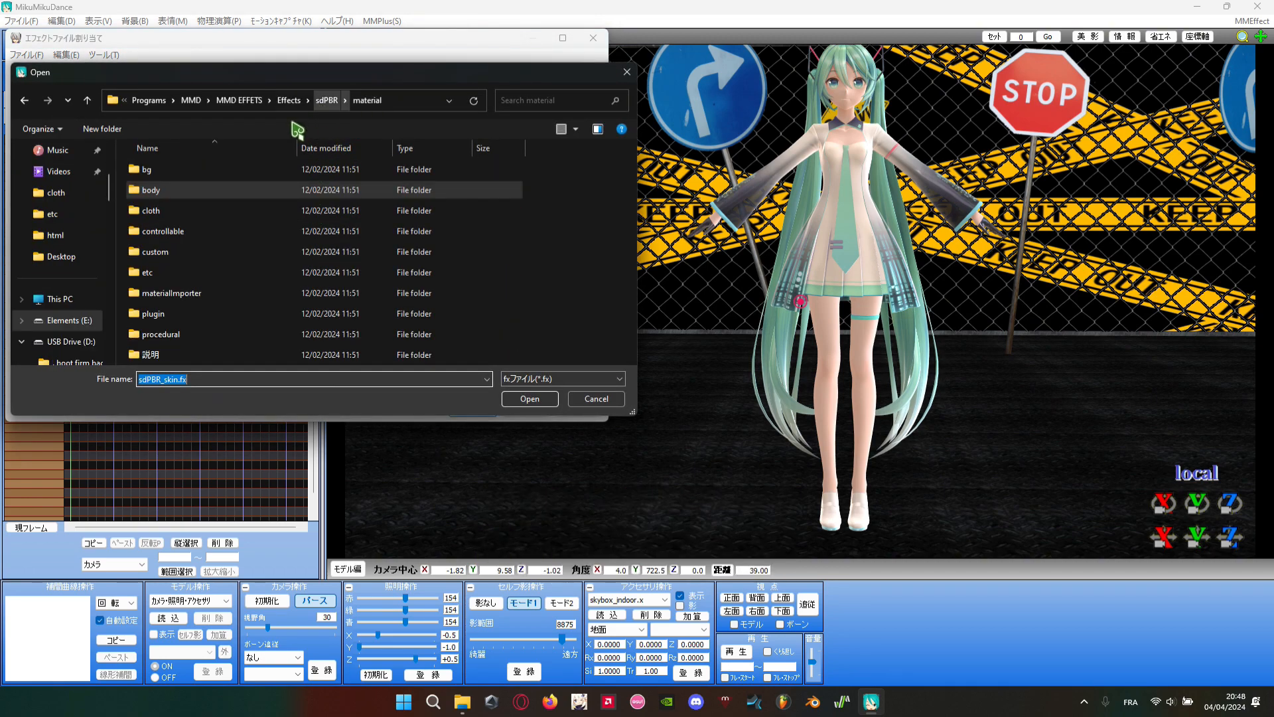
{"action": "double_click", "coordinate": [177, 208]}
{"action": "scroll", "coordinate": [250, 265], "scroll_direction": "down", "scroll_amount": 3}
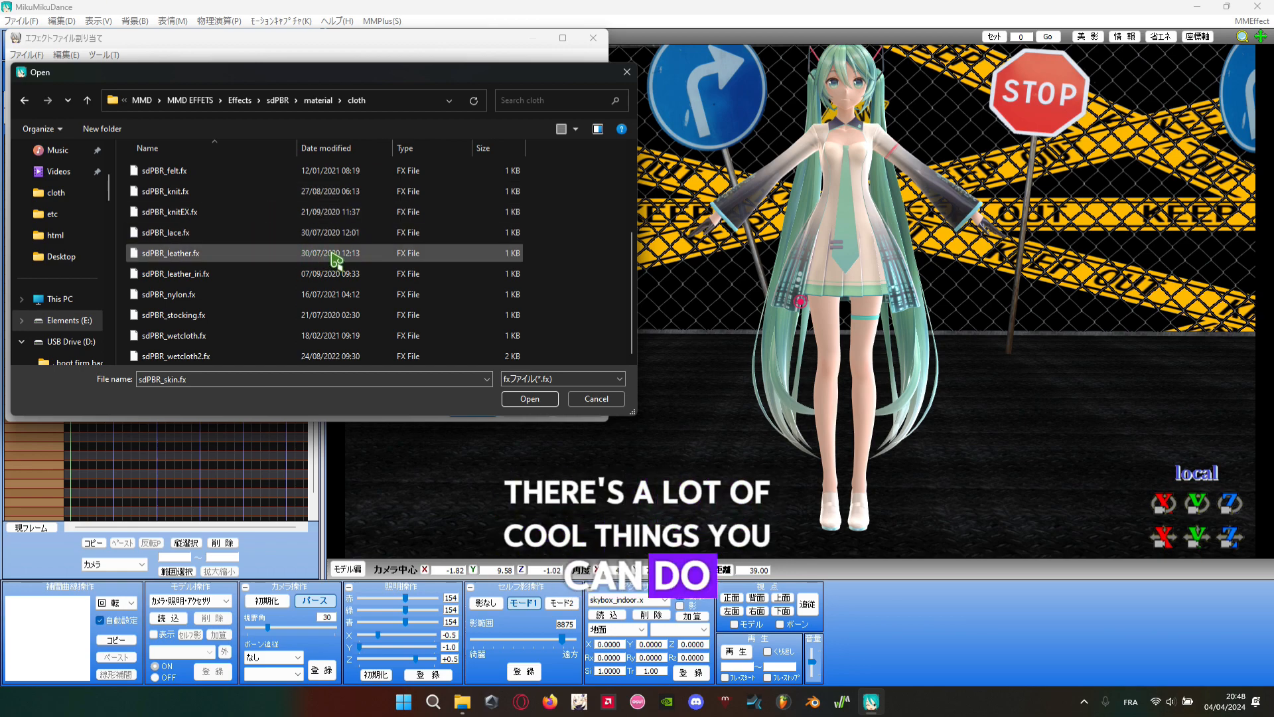
{"action": "scroll", "coordinate": [335, 259], "scroll_direction": "up", "scroll_amount": 2}
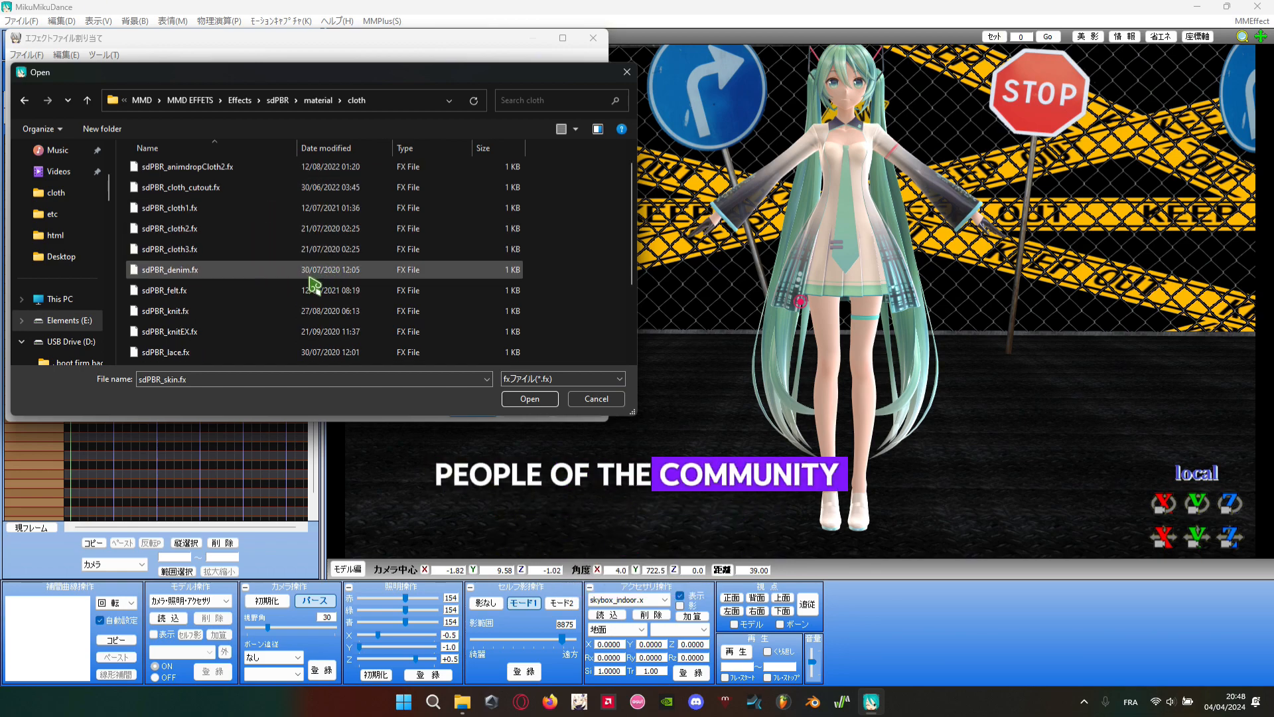
{"action": "scroll", "coordinate": [360, 208], "scroll_direction": "up", "scroll_amount": 1}
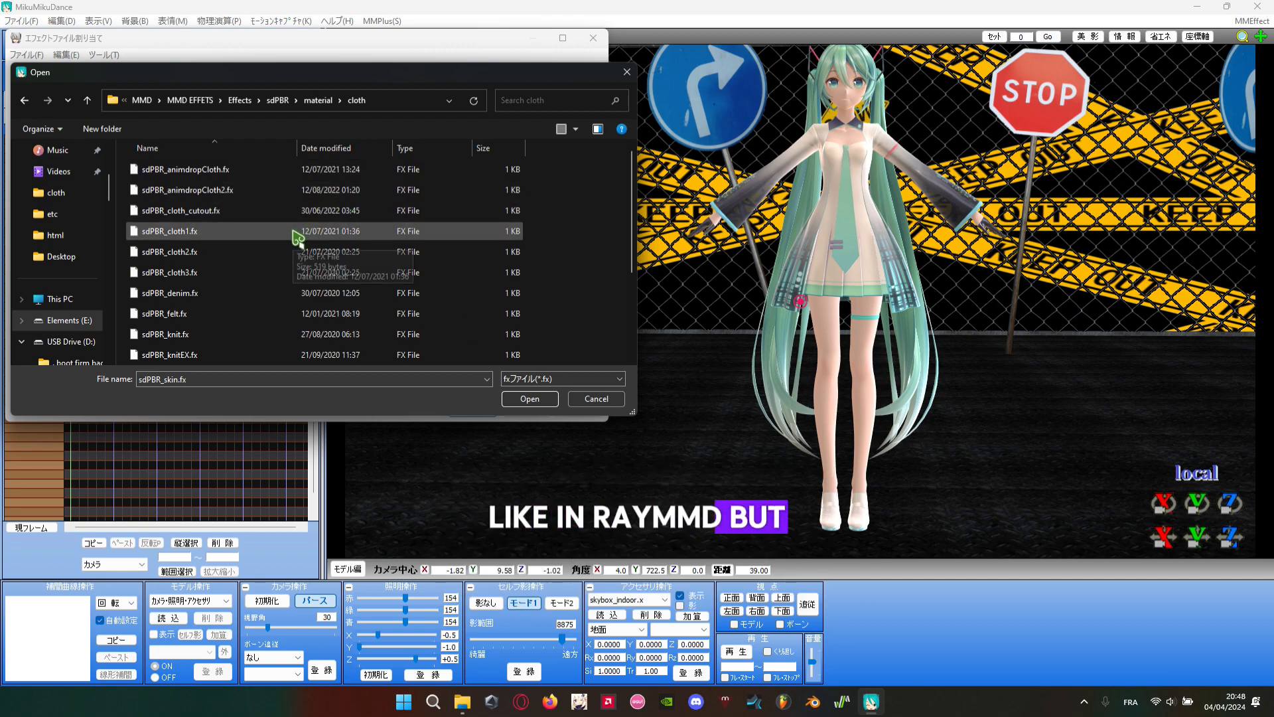
{"action": "double_click", "coordinate": [199, 231]}
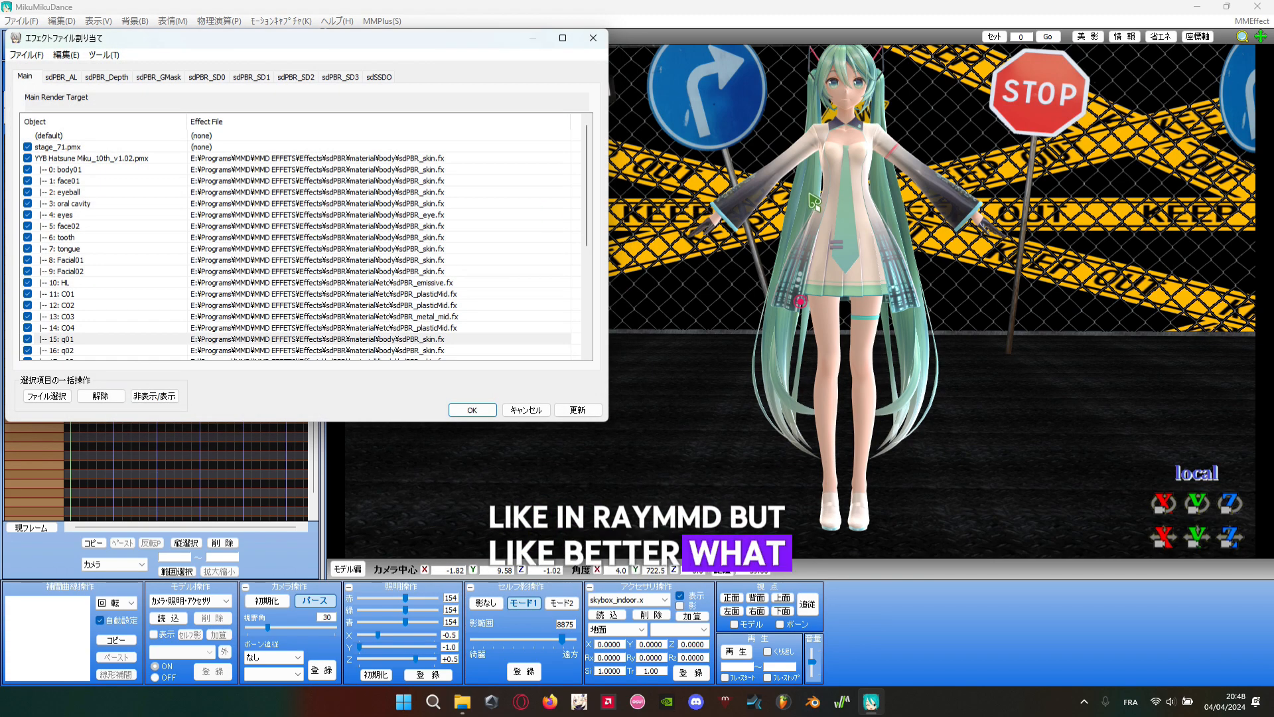
- Examine the dress fabric around the chest and skirt up close, and refresh the effect assignments
{"action": "scroll", "coordinate": [828, 197], "scroll_direction": "up", "scroll_amount": 10}
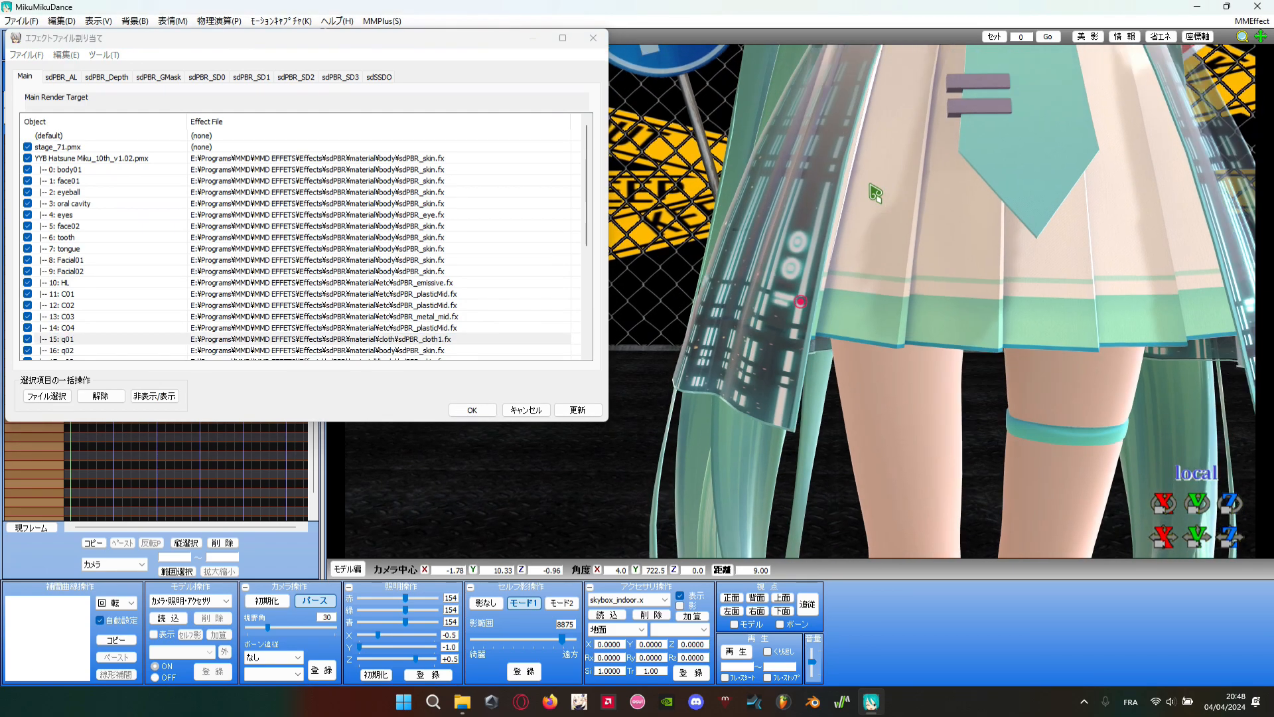
{"action": "middle_click_drag", "start_coordinate": [871, 186], "coordinate": [858, 250]}
{"action": "scroll", "coordinate": [858, 250], "scroll_direction": "up", "scroll_amount": 2}
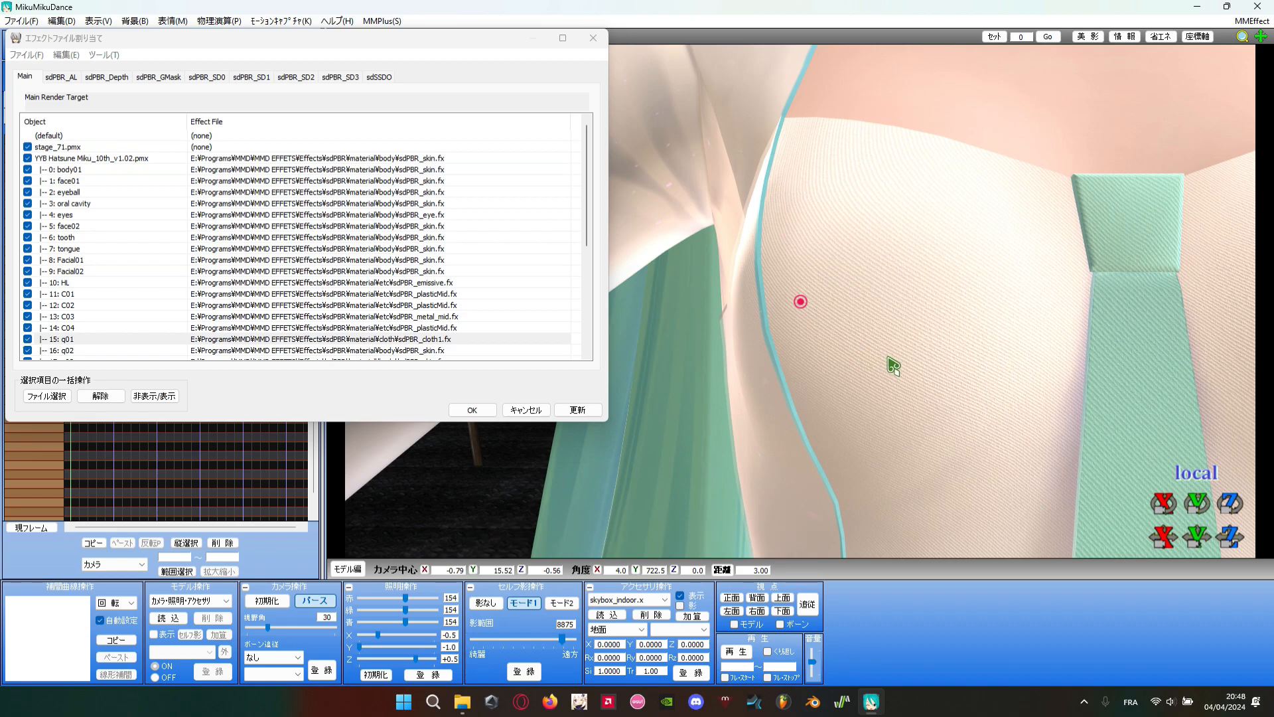
{"action": "scroll", "coordinate": [890, 365], "scroll_direction": "down", "scroll_amount": 6}
{"action": "left_click", "coordinate": [574, 410]}
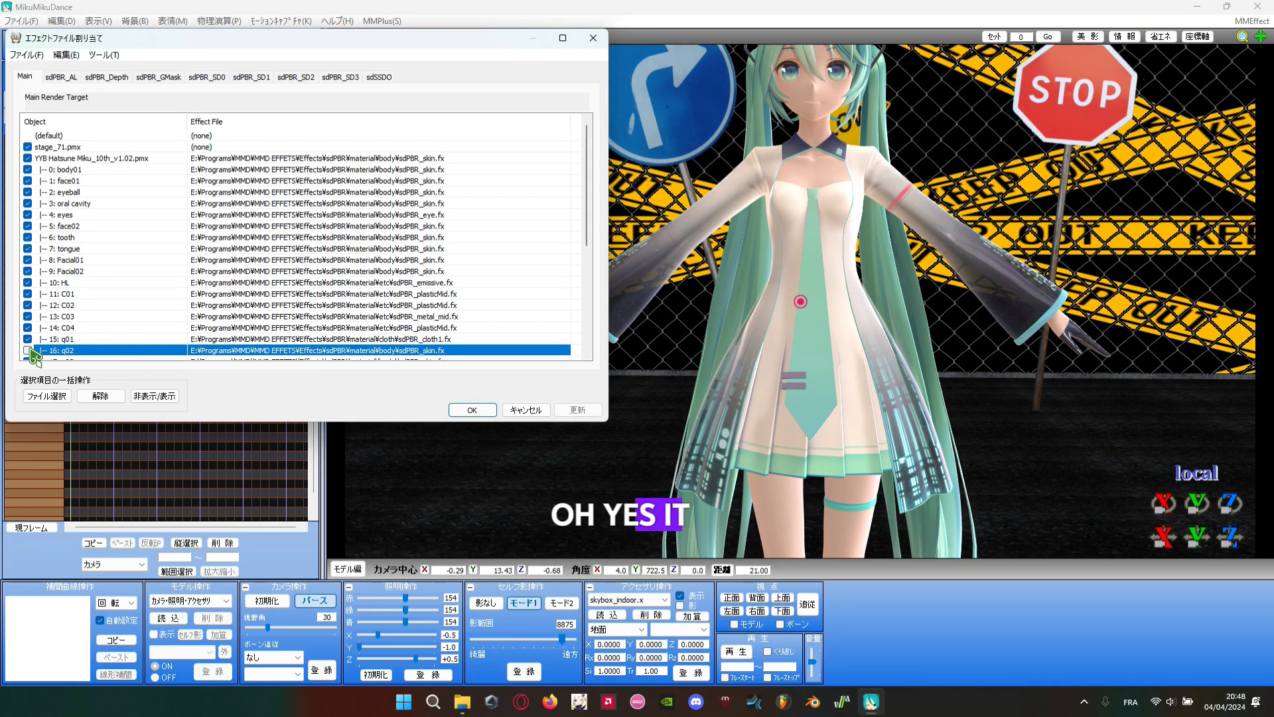
- Toggle the q03 subset's visibility with the full body in view to identify which part it covers
{"action": "scroll", "coordinate": [864, 376], "scroll_direction": "down", "scroll_amount": 6}
{"action": "middle_click_drag", "start_coordinate": [884, 390], "coordinate": [869, 318]}
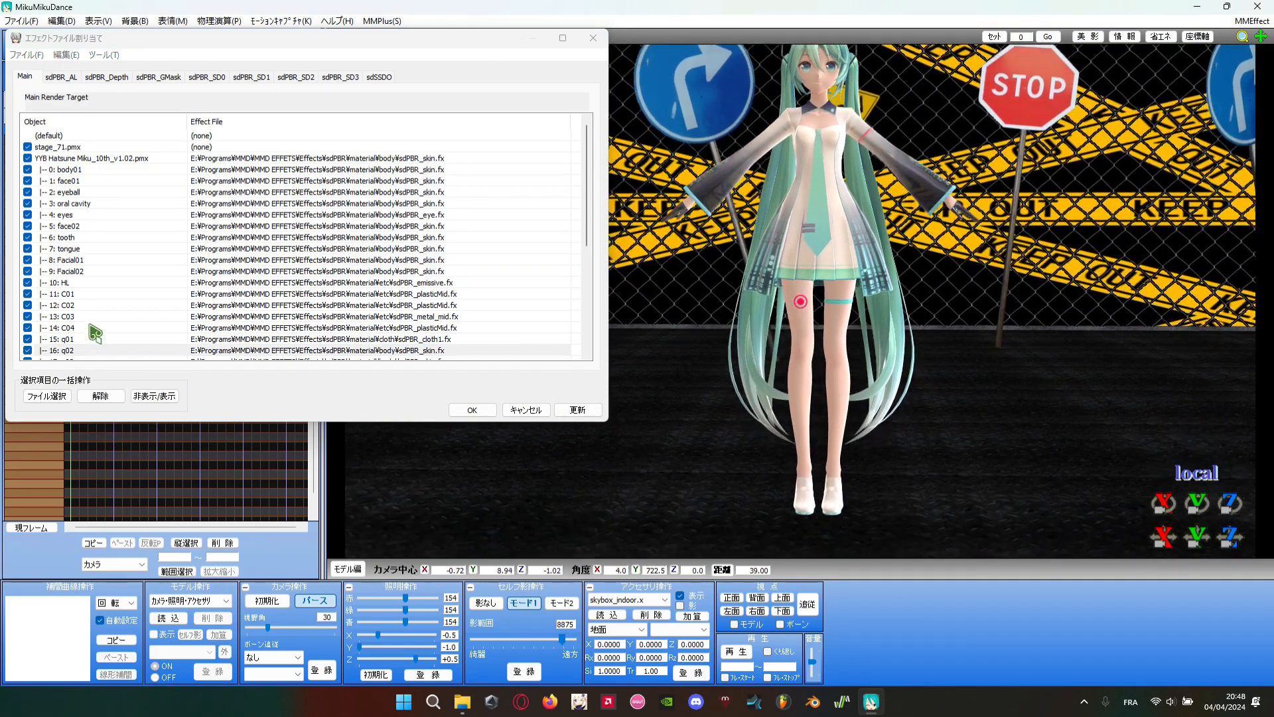
{"action": "scroll", "coordinate": [89, 345], "scroll_direction": "down", "scroll_amount": 1}
{"action": "left_click", "coordinate": [71, 327]}
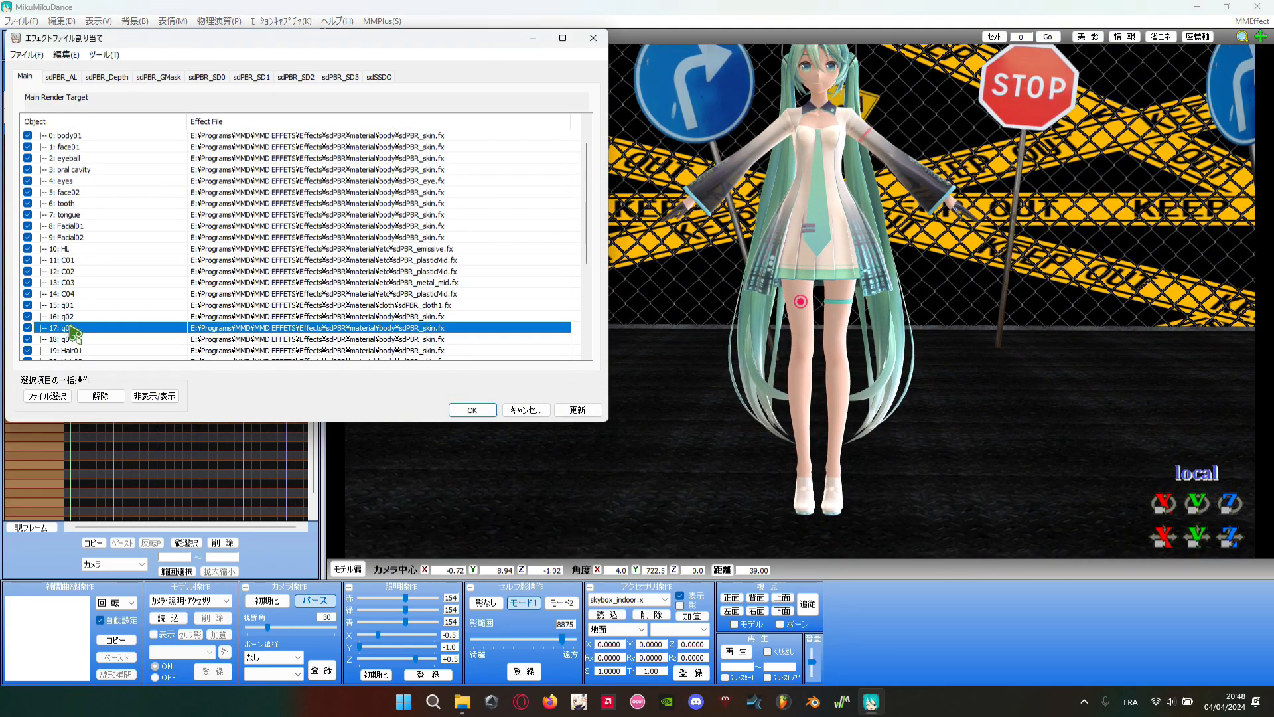
{"action": "left_click", "coordinate": [28, 328]}
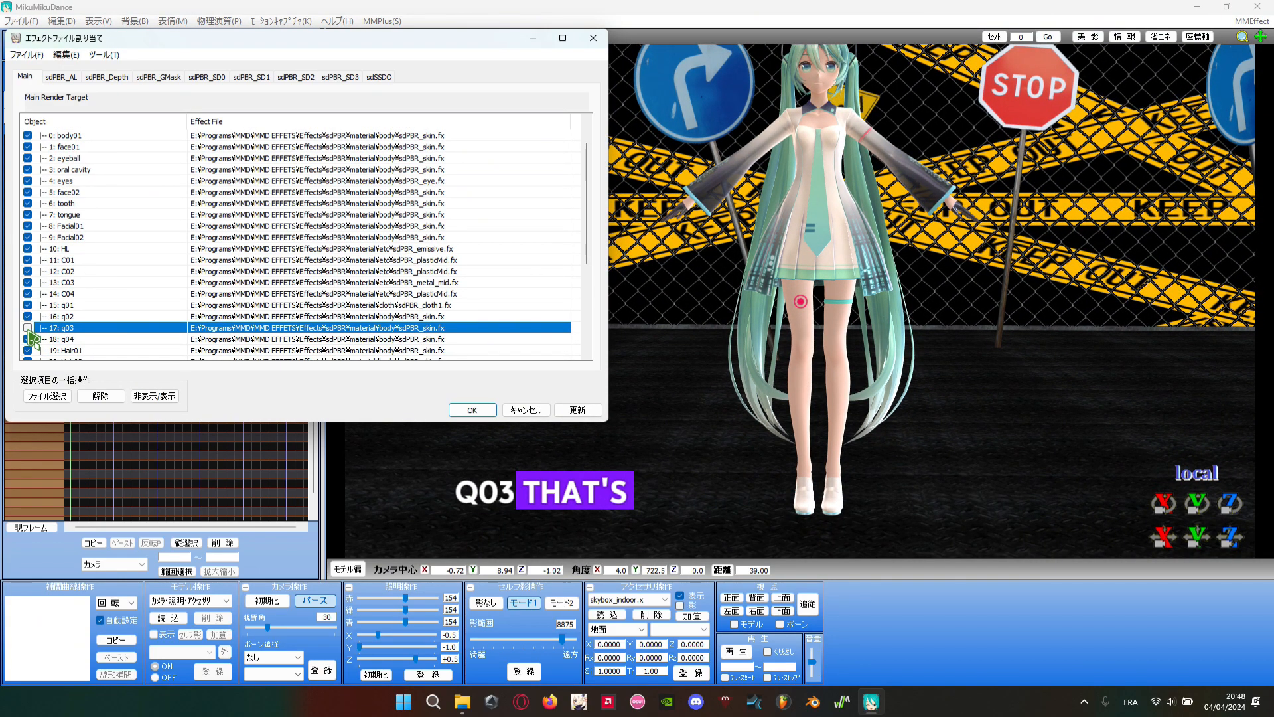
- Assign sdPBR_metal.fx from the sdPBR material etc folder to the q03 subset
{"action": "double_click", "coordinate": [93, 332]}
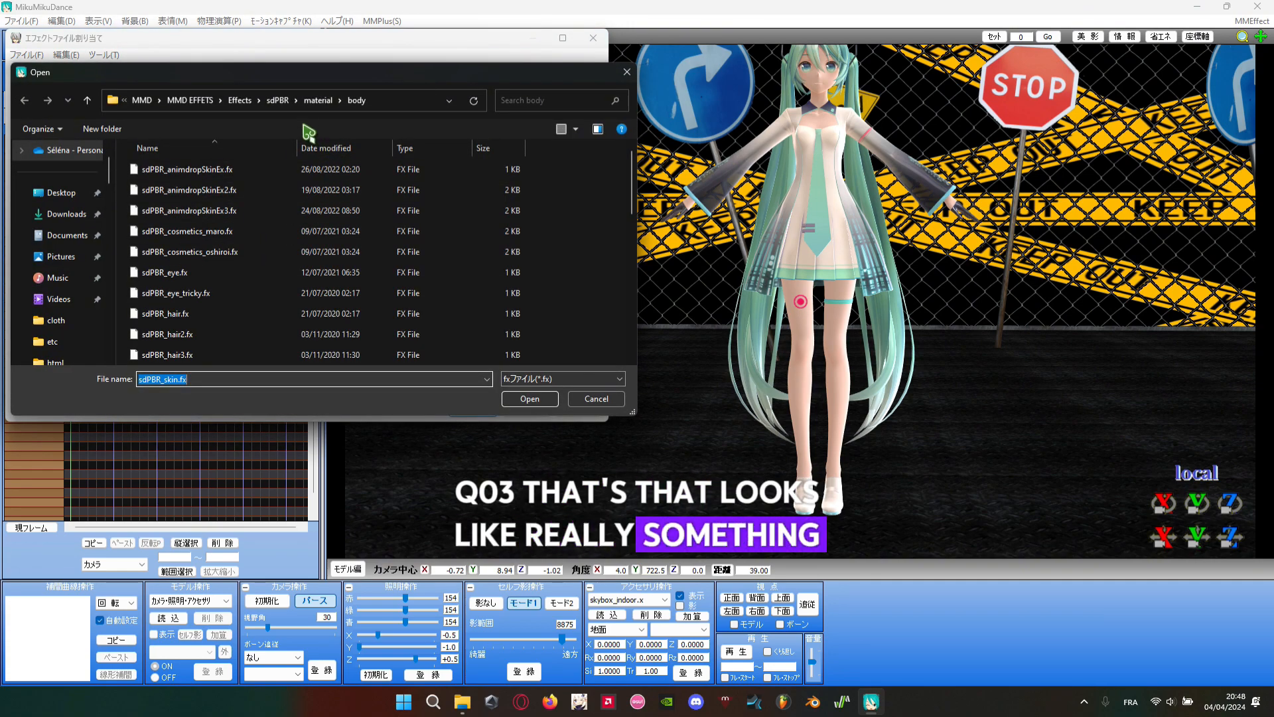
{"action": "left_click", "coordinate": [325, 99]}
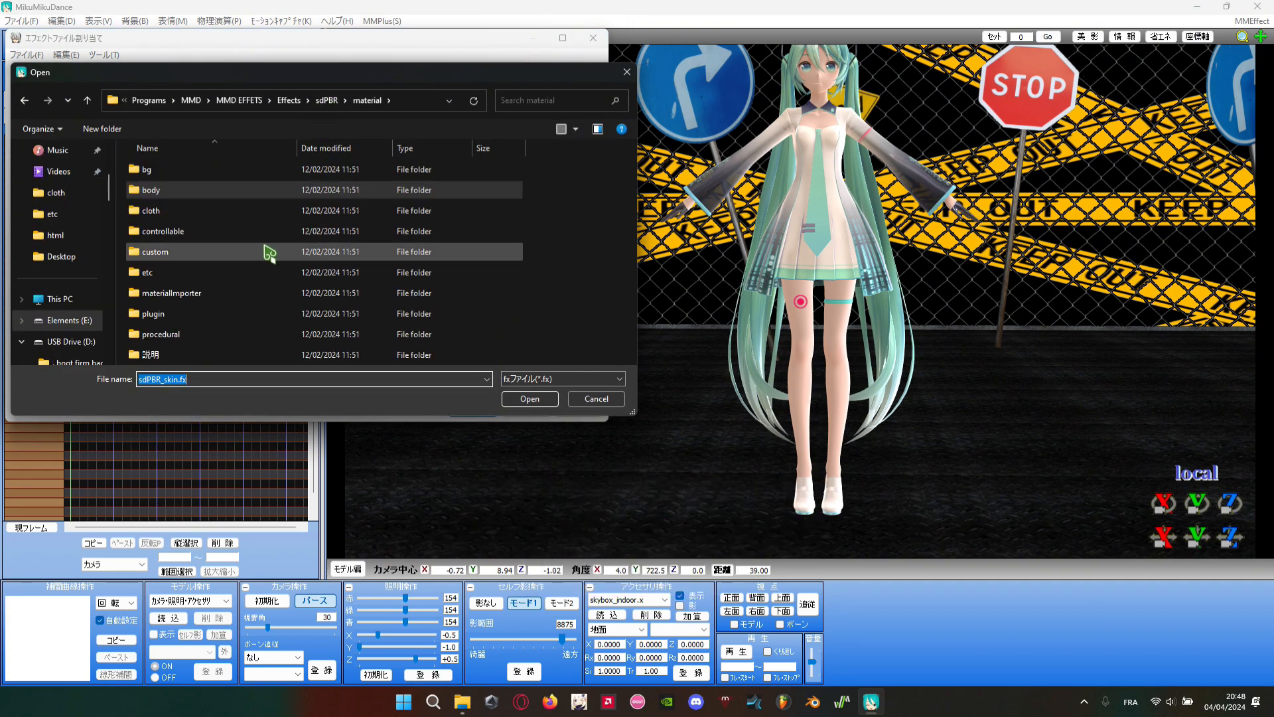
{"action": "double_click", "coordinate": [197, 274]}
{"action": "scroll", "coordinate": [292, 290], "scroll_direction": "down", "scroll_amount": 6}
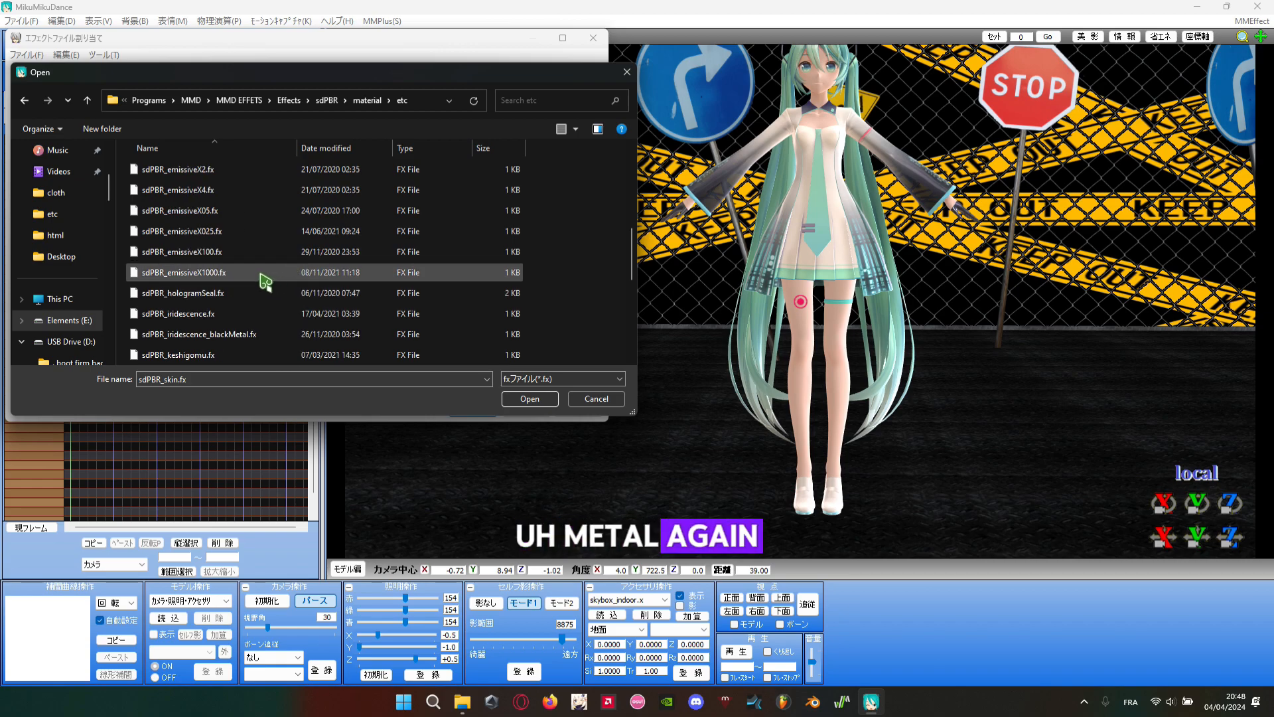
{"action": "scroll", "coordinate": [240, 332], "scroll_direction": "down", "scroll_amount": 1}
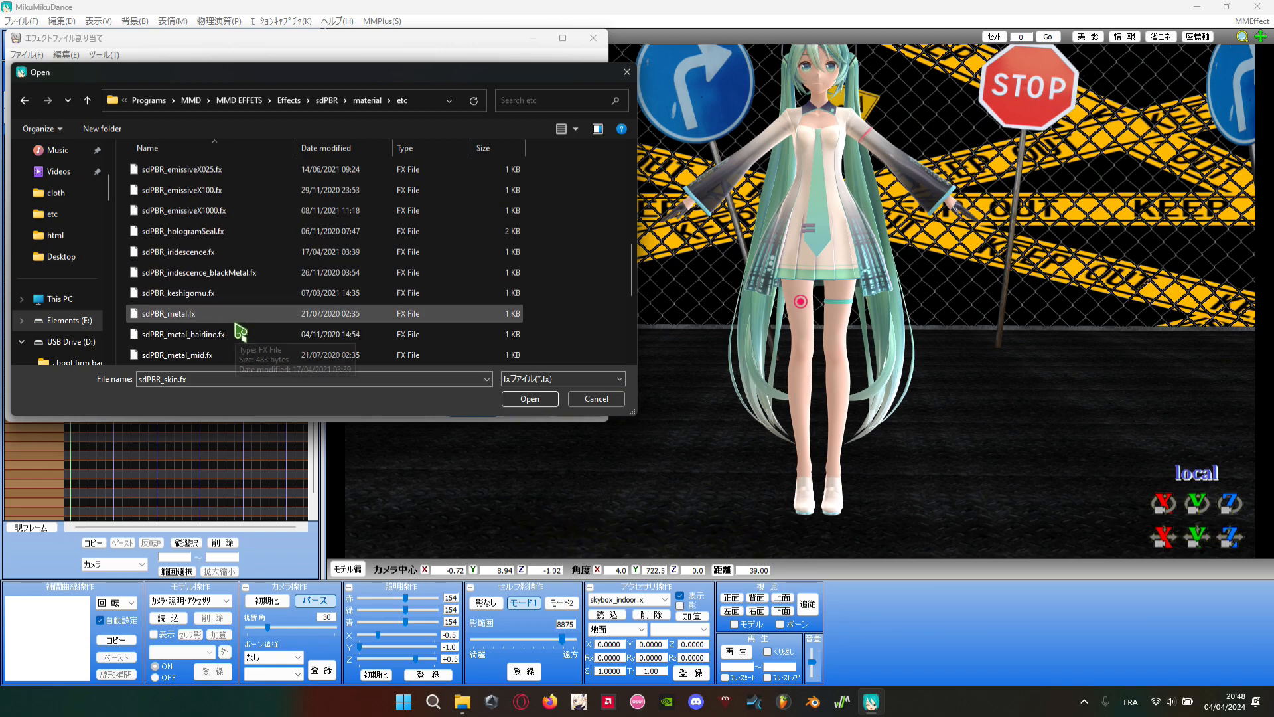
{"action": "double_click", "coordinate": [233, 317]}
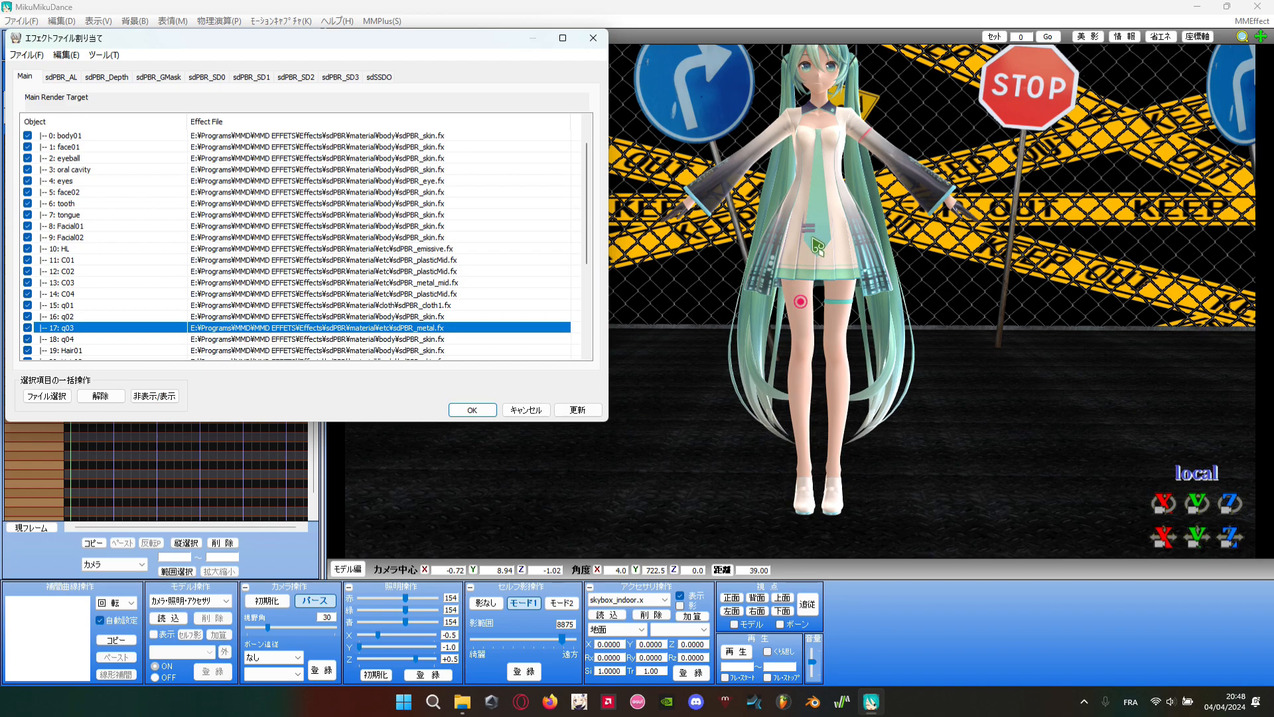
- Examine the metal finish of q03 up close from a slightly turned view, and check the q04 subset
{"action": "scroll", "coordinate": [813, 238], "scroll_direction": "up", "scroll_amount": 6}
{"action": "mouse_move", "coordinate": [815, 235]}
{"action": "right_mouse_down"}
{"action": "mouse_move", "coordinate": [848, 233]}
{"action": "mouse_move", "coordinate": [825, 233]}
{"action": "right_mouse_up"}
{"action": "scroll", "coordinate": [825, 233], "scroll_direction": "down", "scroll_amount": 6}
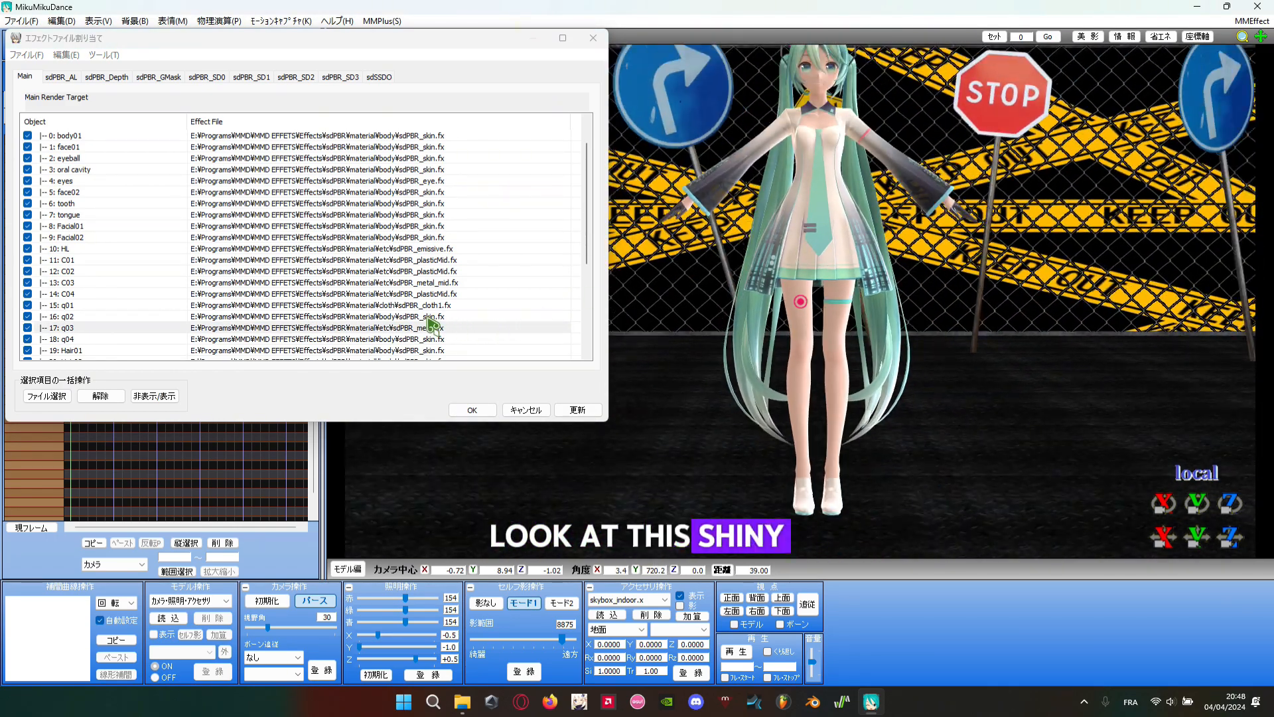
{"action": "left_click", "coordinate": [419, 338]}
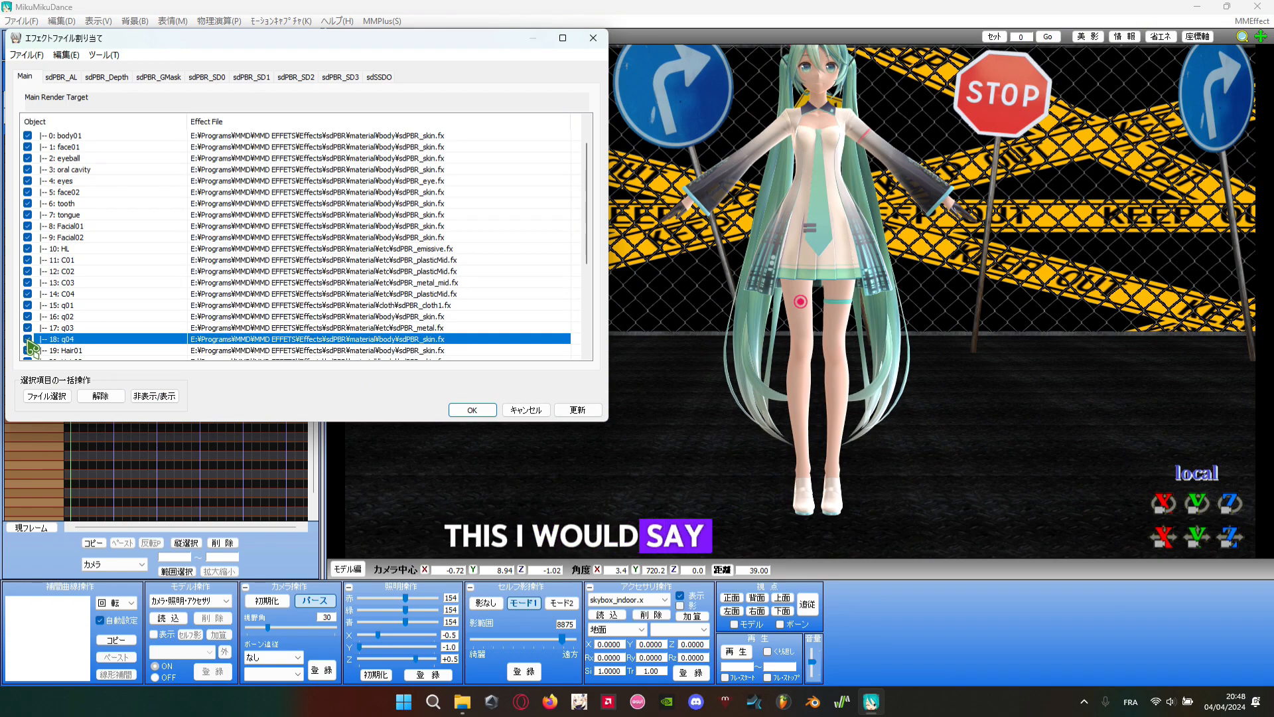
- Assign sdPBR_hairEX.fx from the material body folder to Hair01, Hair02 and Hair03 together, and inspect the hair from several angles
{"action": "left_click", "coordinate": [63, 350]}
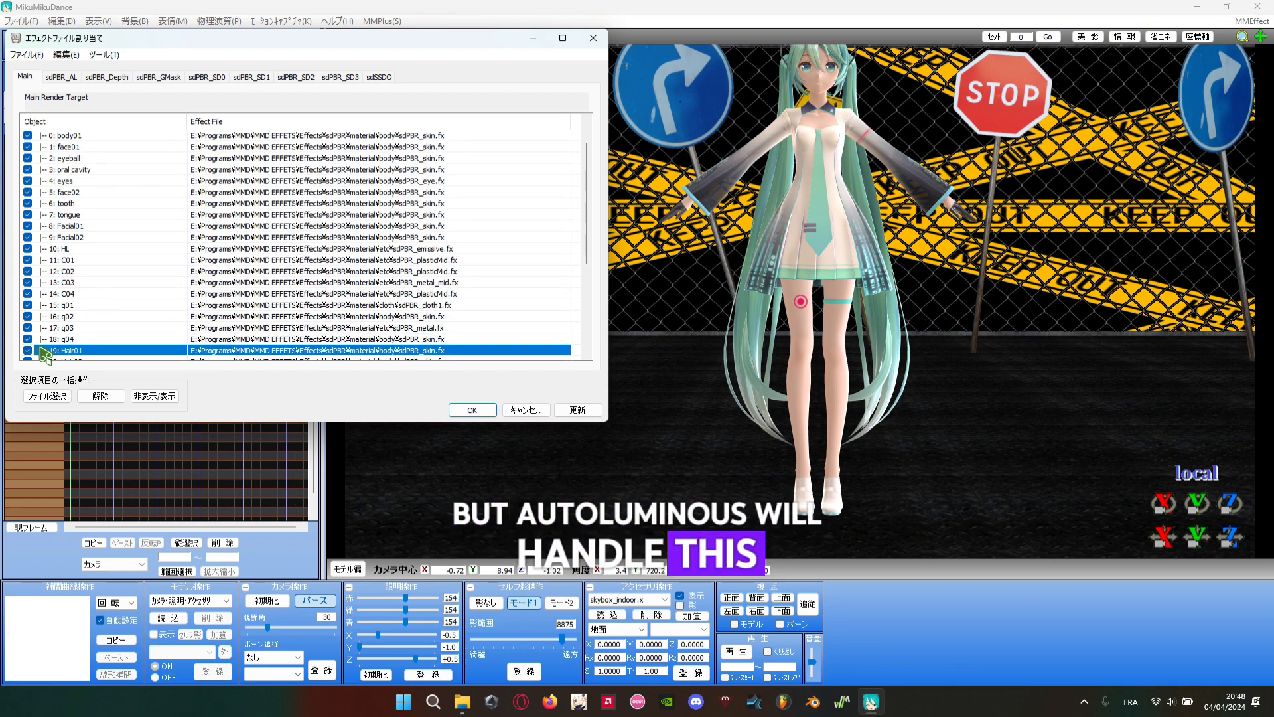
{"action": "scroll", "coordinate": [109, 322], "scroll_direction": "down", "scroll_amount": 1}
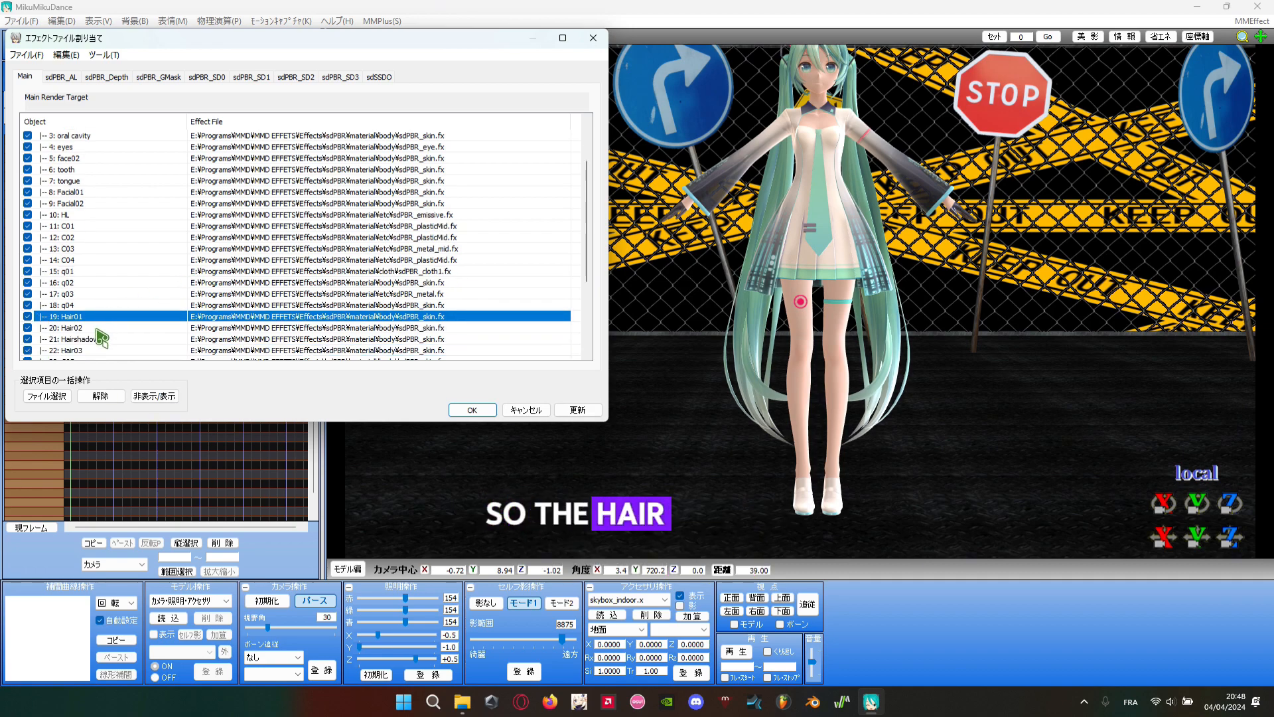
{"action": "left_click", "coordinate": [96, 328], "text": "ctrl"}
{"action": "left_click", "coordinate": [90, 351], "text": "ctrl"}
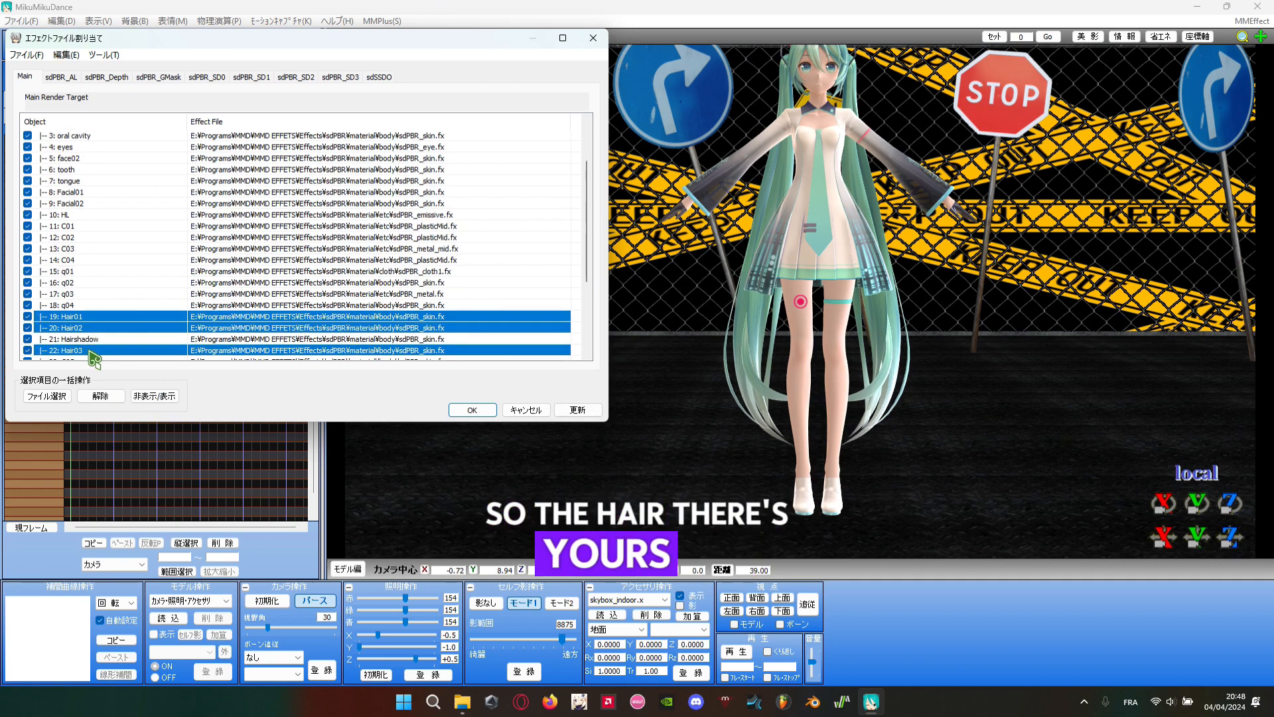
{"action": "left_click", "coordinate": [458, 705]}
{"action": "left_click", "coordinate": [771, 183]}
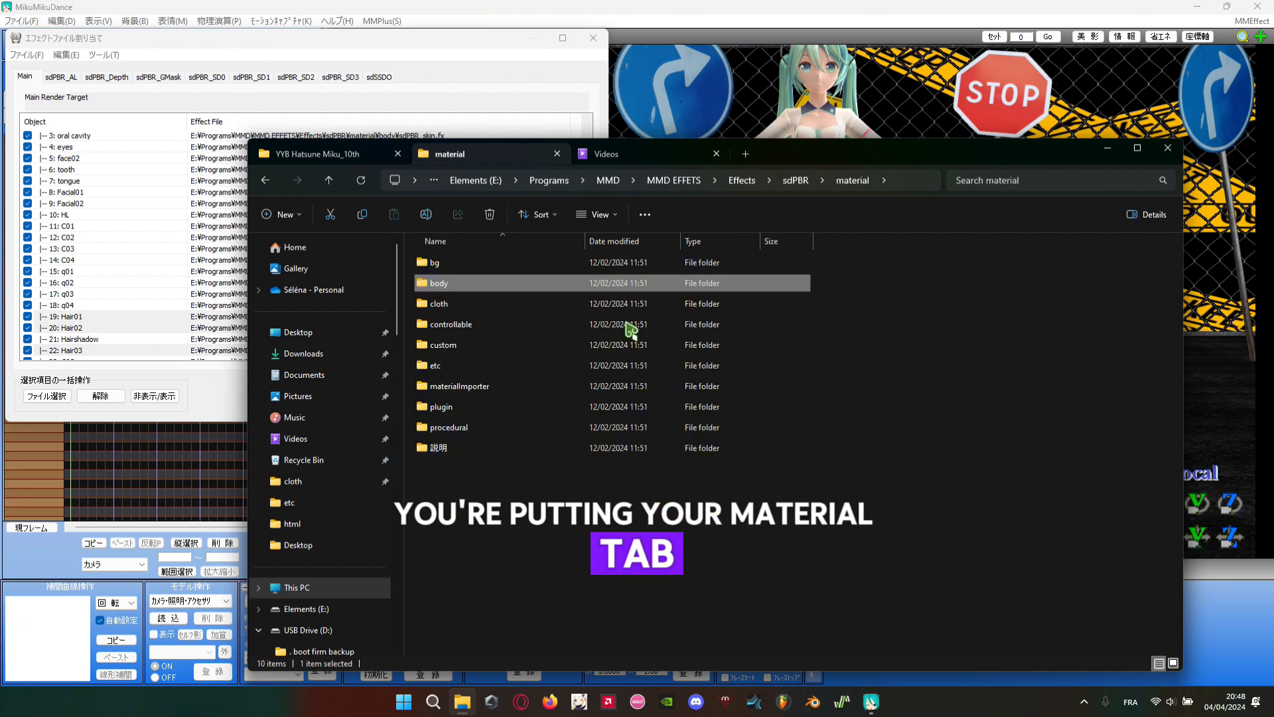
{"action": "double_click", "coordinate": [500, 286]}
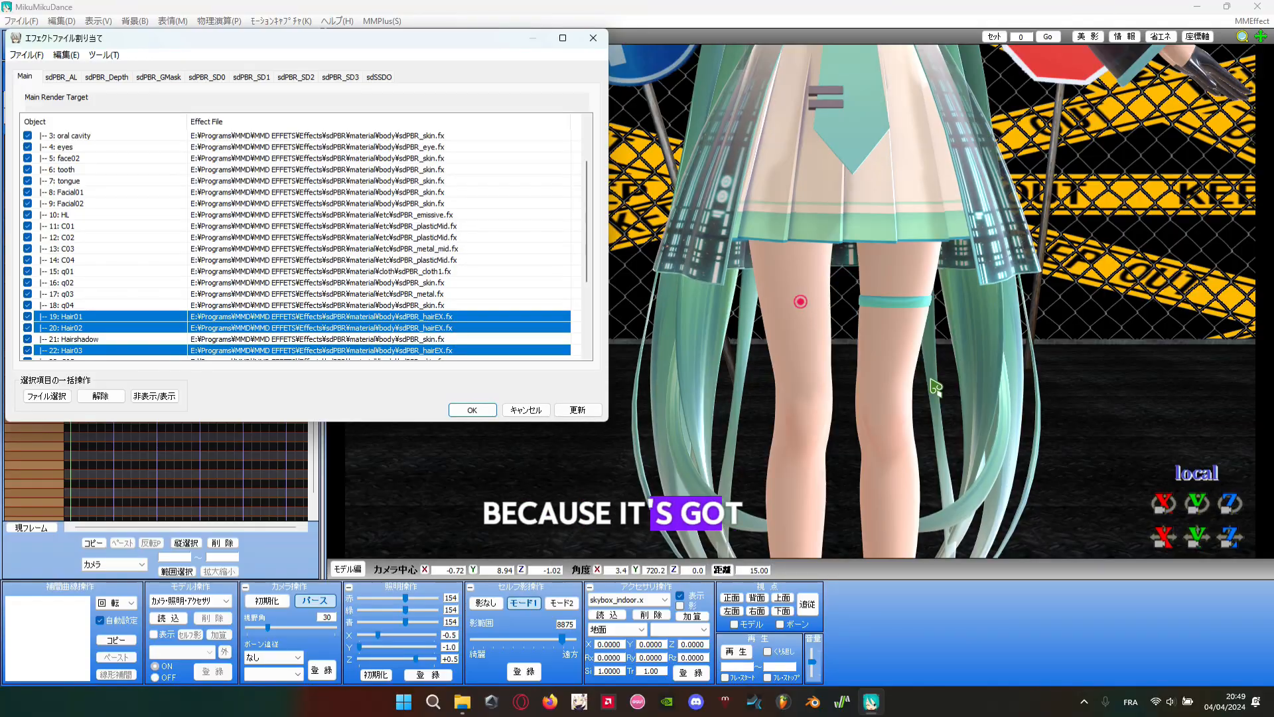
{"action": "middle_click_drag", "start_coordinate": [932, 381], "coordinate": [921, 492]}
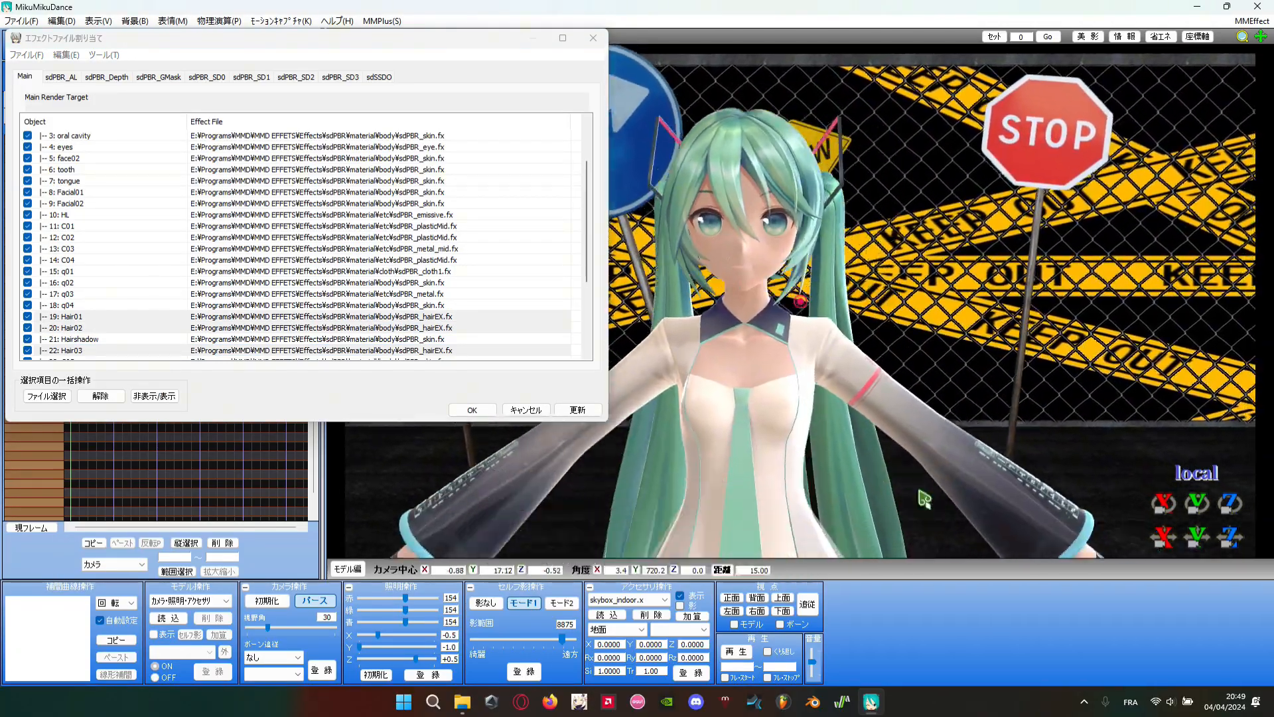
{"action": "right_click_drag", "start_coordinate": [920, 492], "coordinate": [571, 465]}
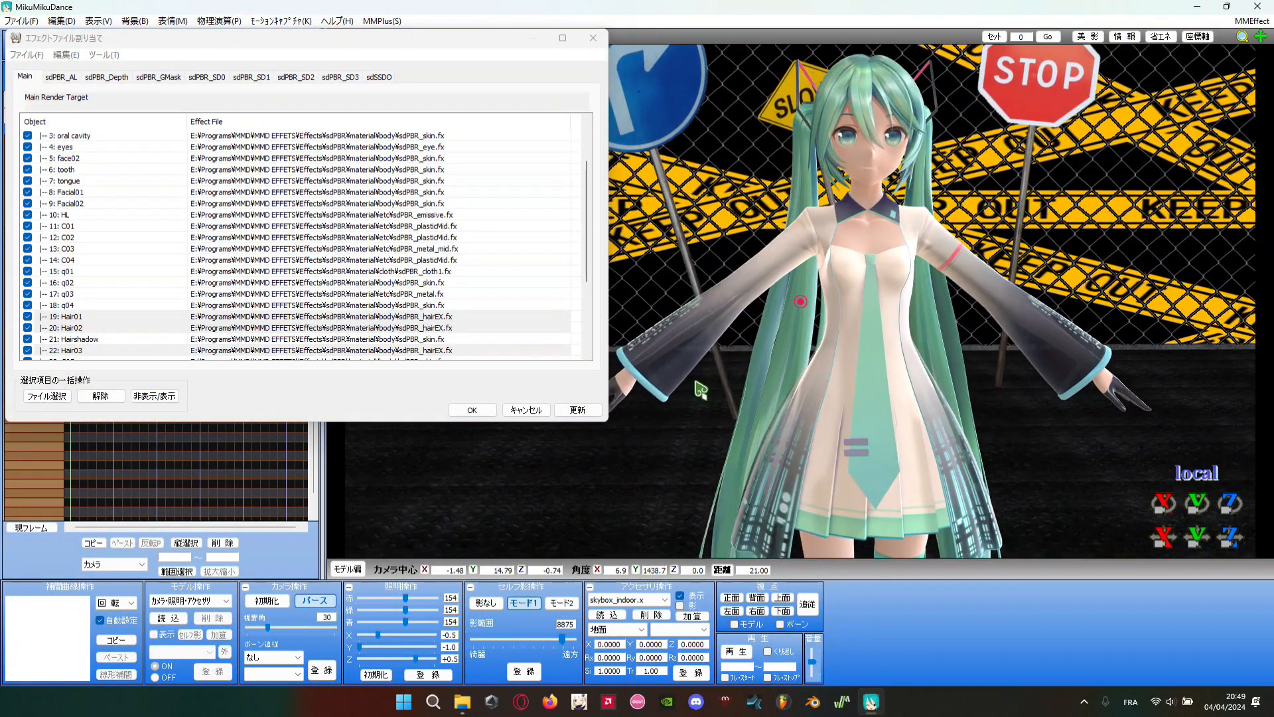
- Toggle the Hairshadow and C05 subsets off and back on to compare the model with and without them
{"action": "scroll", "coordinate": [237, 323], "scroll_direction": "down", "scroll_amount": 1}
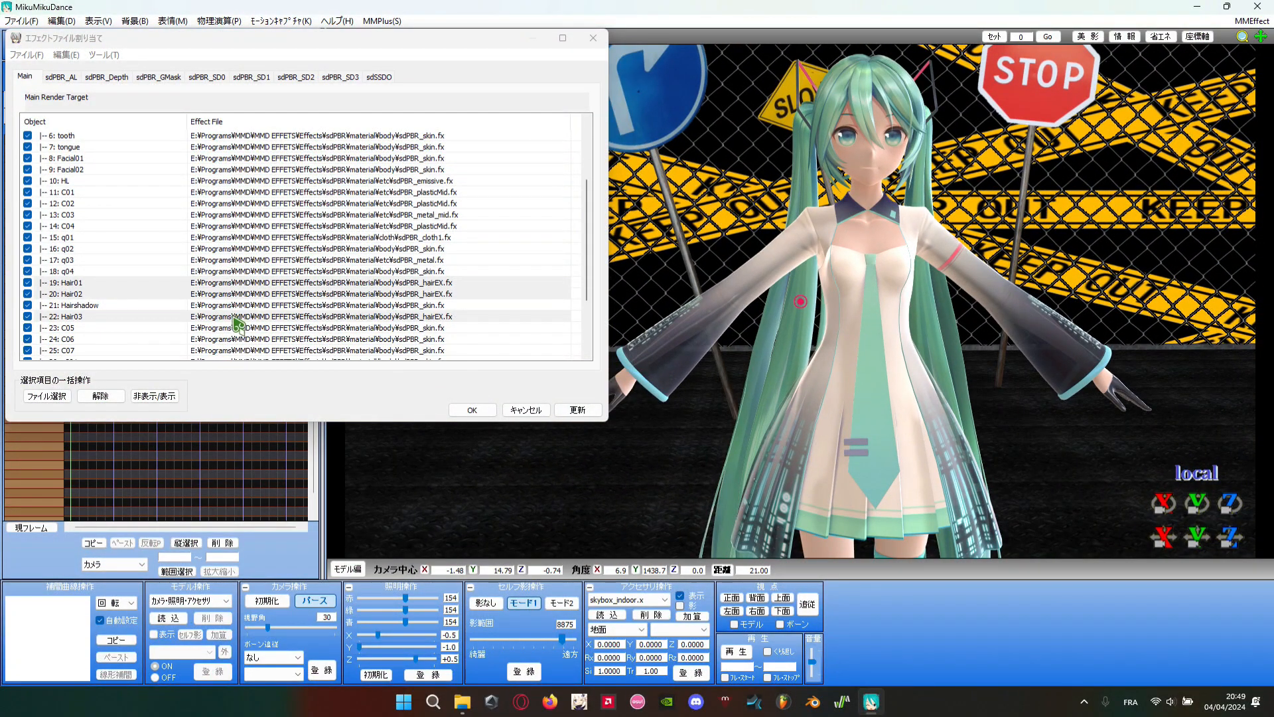
{"action": "left_click", "coordinate": [85, 306]}
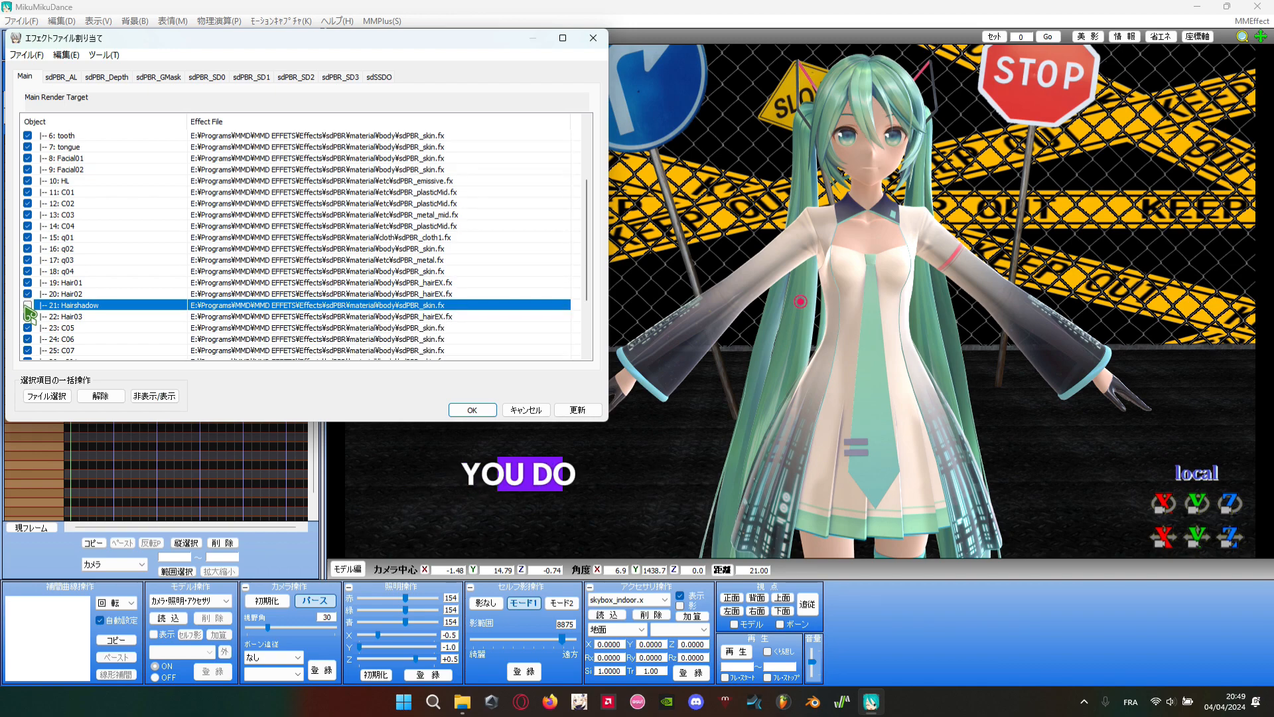
{"action": "left_click", "coordinate": [27, 305]}
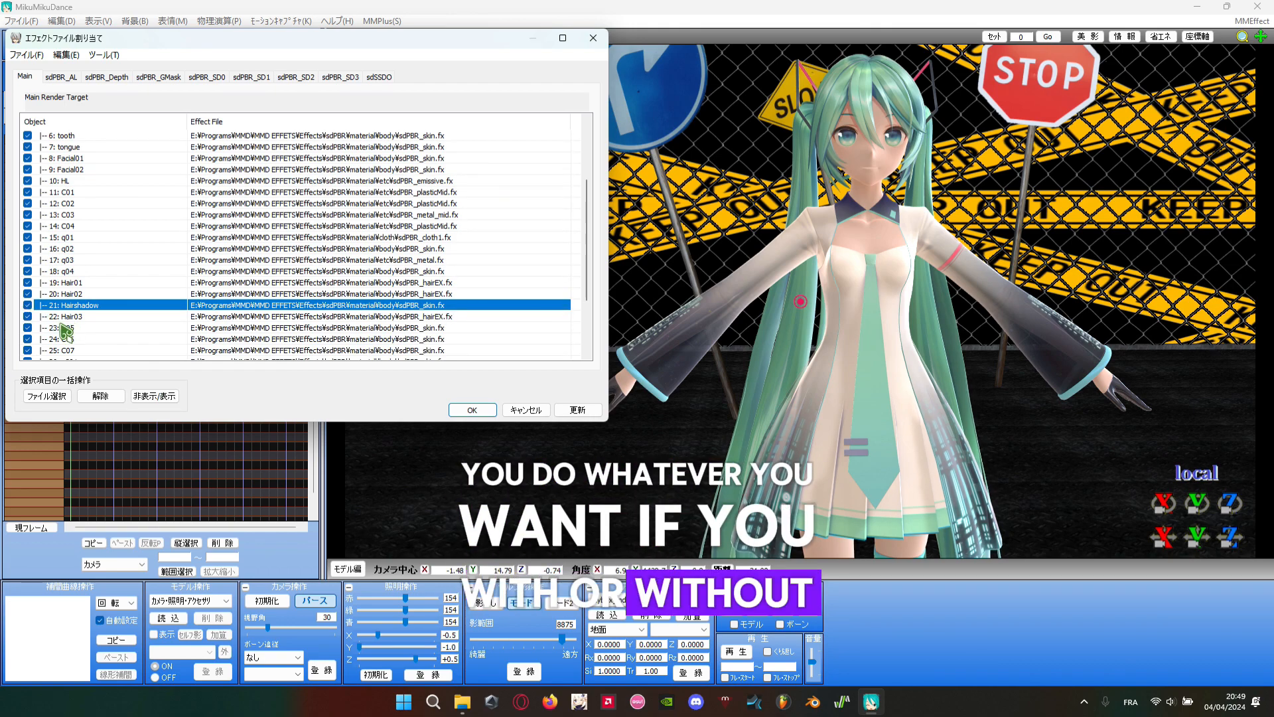
{"action": "left_click", "coordinate": [27, 328]}
{"action": "left_click", "coordinate": [27, 329]}
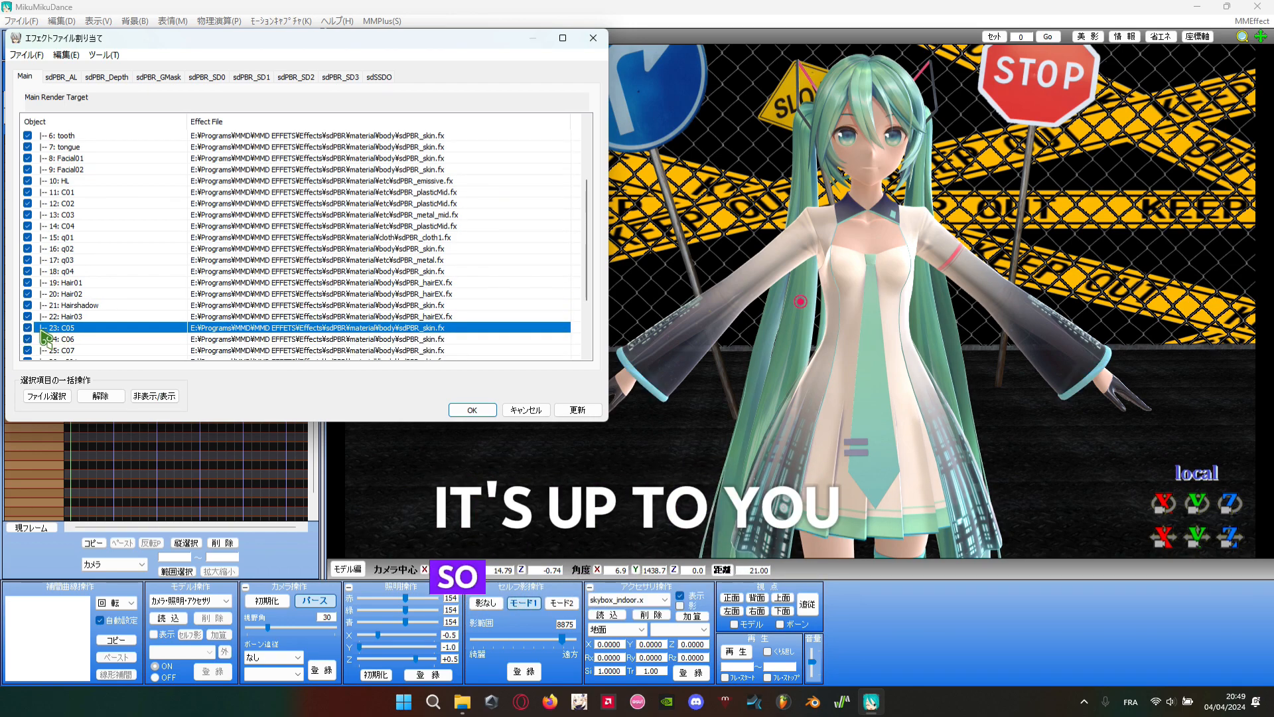
- Toggle the C06 subset off and on repeatedly with more of the body in view to identify it
{"action": "scroll", "coordinate": [764, 420], "scroll_direction": "down", "scroll_amount": 2}
{"action": "middle_click_drag", "start_coordinate": [767, 460], "coordinate": [824, 401]}
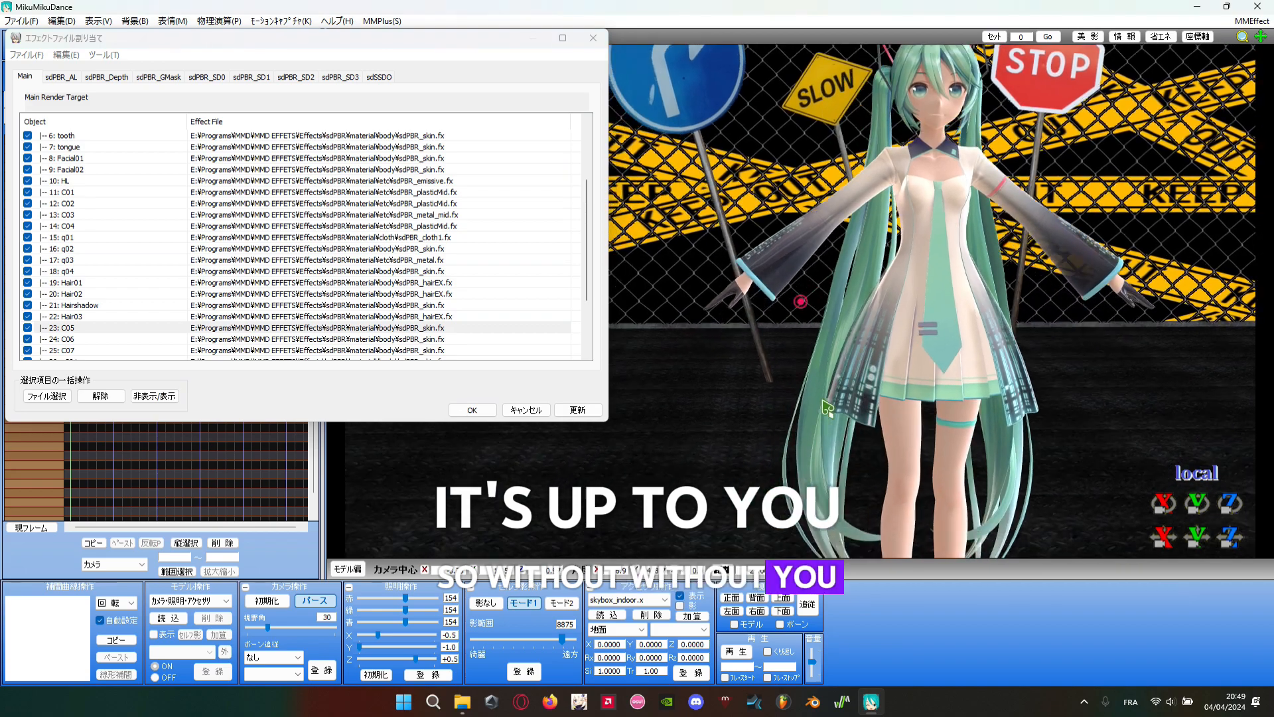
{"action": "left_click", "coordinate": [71, 340]}
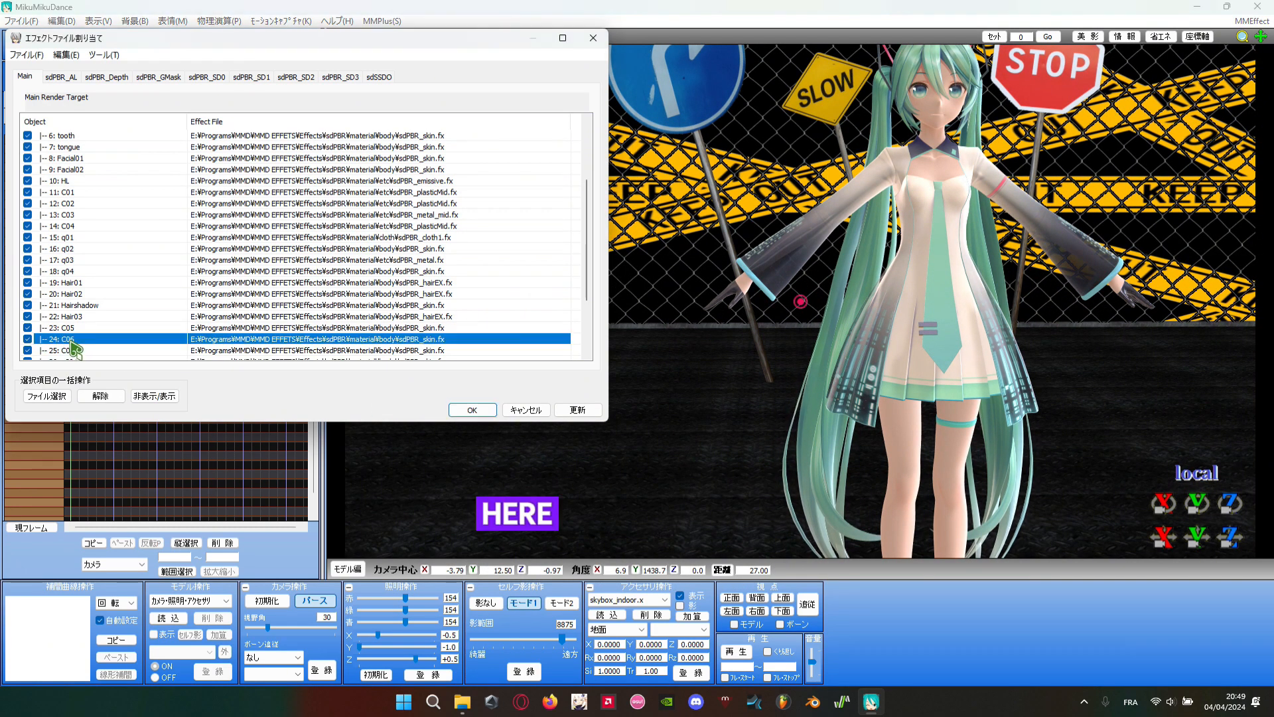
{"action": "left_click", "coordinate": [27, 341]}
{"action": "left_click", "coordinate": [28, 340]}
{"action": "left_click", "coordinate": [27, 340]}
{"action": "left_click", "coordinate": [27, 340]}
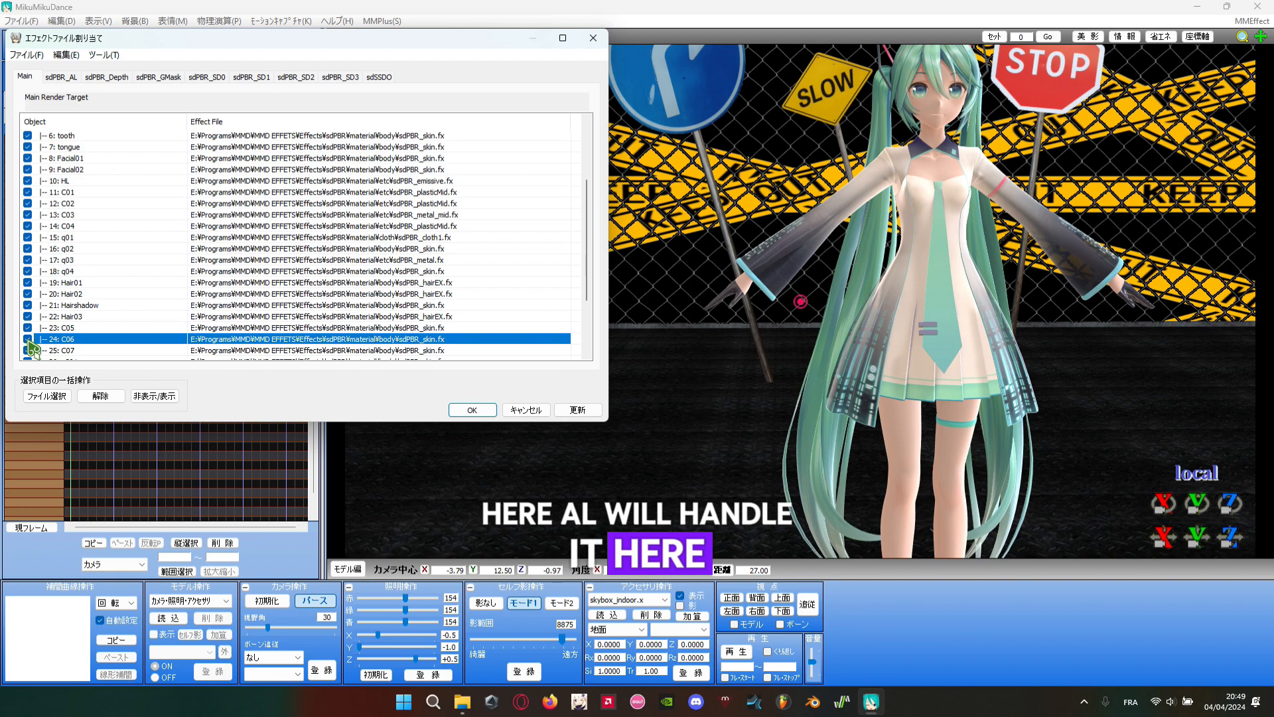
- Assign sdPBR_plasticMid.fx from the material etc folder to the C06 subset
{"action": "double_click", "coordinate": [57, 342]}
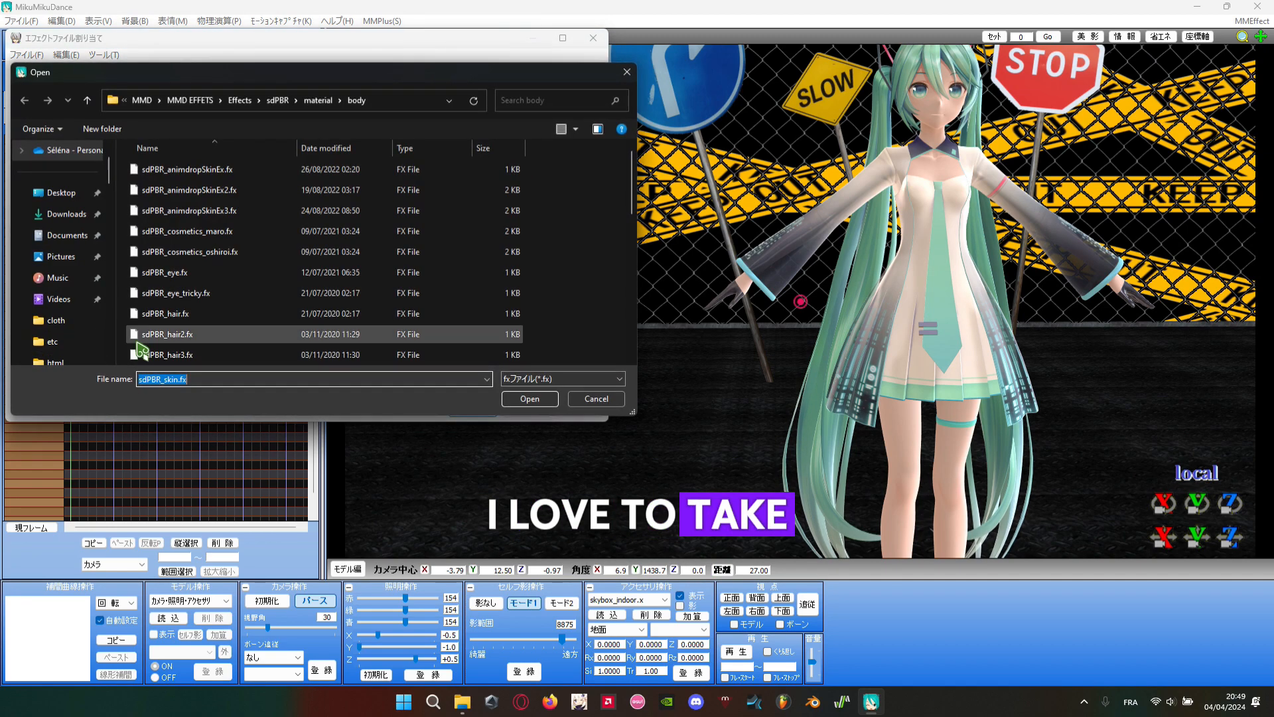
{"action": "left_click", "coordinate": [325, 101]}
{"action": "double_click", "coordinate": [196, 275]}
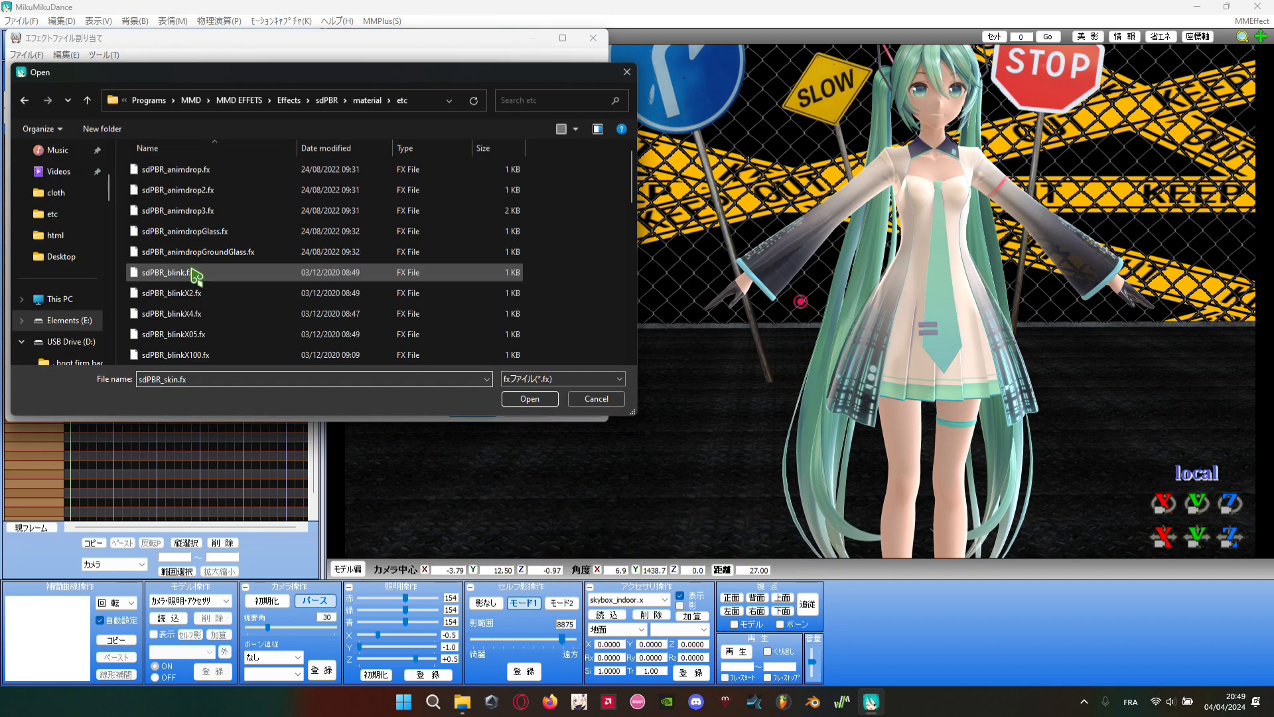
{"action": "double_click", "coordinate": [213, 213]}
- Check C07, toggle q201 off and on to identify it, and assign sdPBR_plasticMid.fx to q201
{"action": "left_click", "coordinate": [277, 285]}
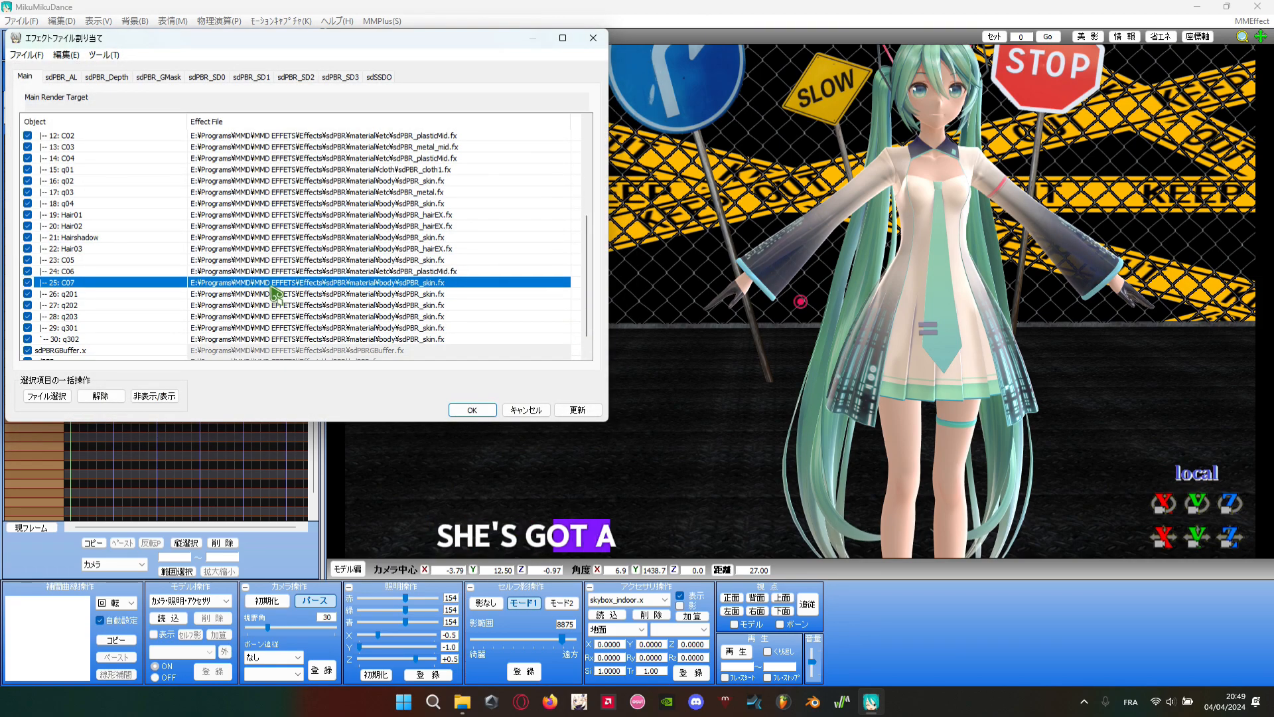
{"action": "left_click", "coordinate": [28, 283]}
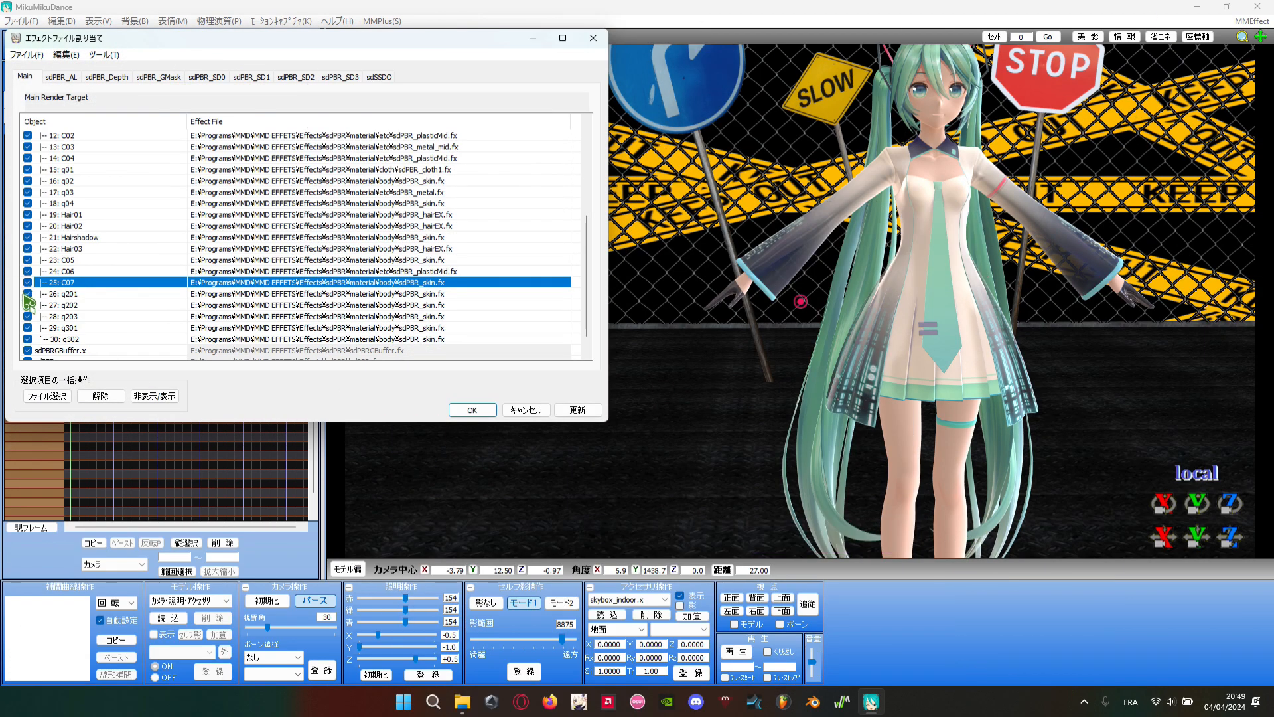
{"action": "left_click", "coordinate": [25, 295]}
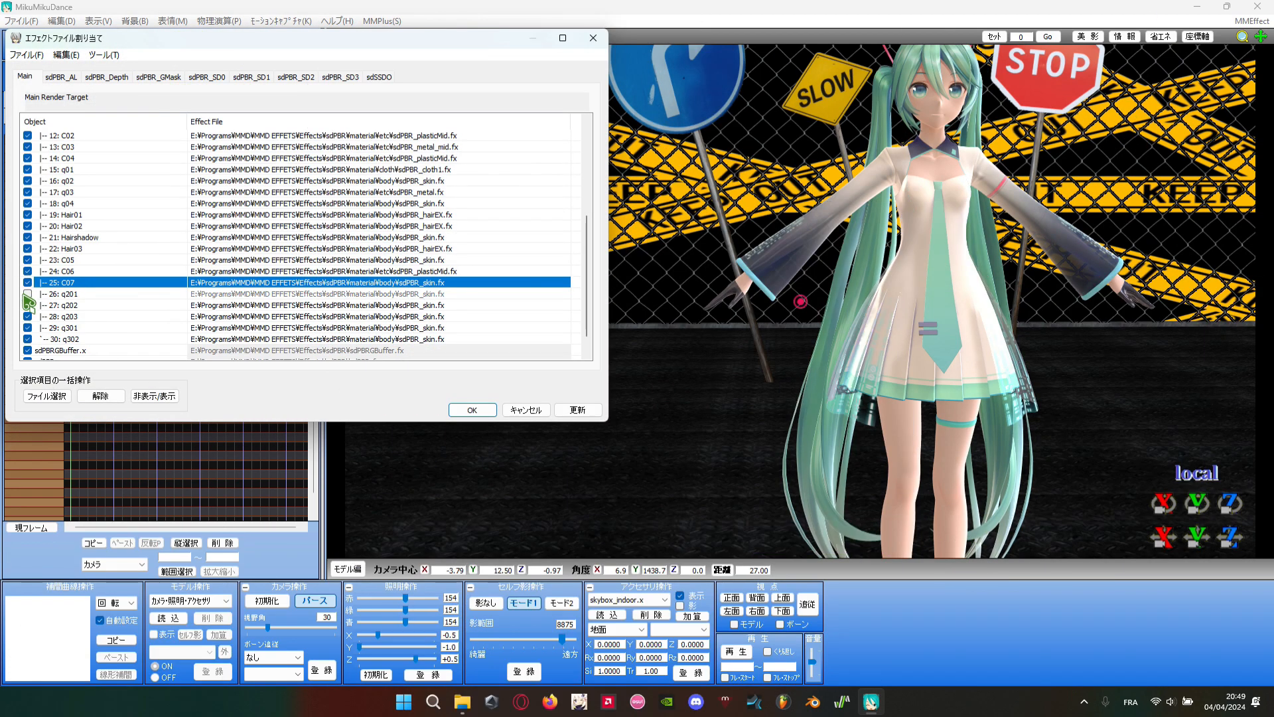
{"action": "left_click", "coordinate": [25, 295]}
{"action": "left_click", "coordinate": [25, 295]}
{"action": "left_click", "coordinate": [27, 294]}
{"action": "double_click", "coordinate": [223, 294]}
- Toggle the q202, q203 and q301 subsets to identify them, and view the model closer from the side and back
{"action": "left_click", "coordinate": [28, 305]}
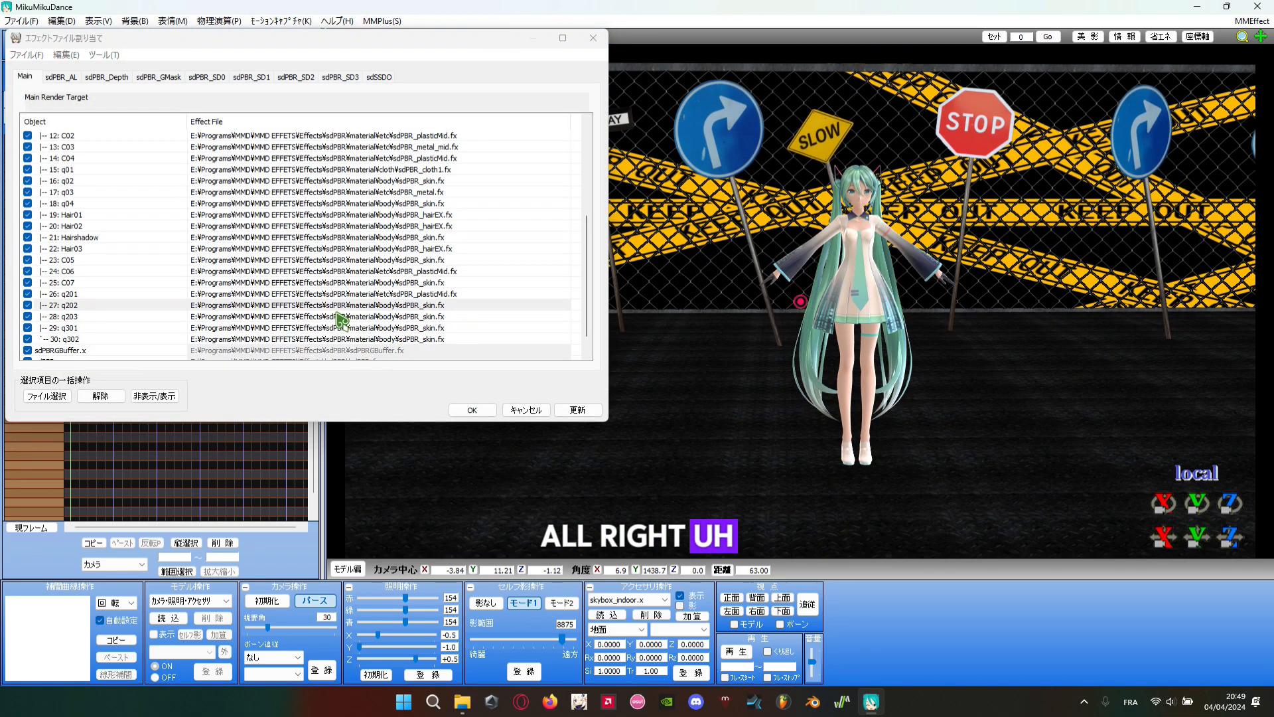
{"action": "left_click", "coordinate": [334, 316]}
{"action": "left_click", "coordinate": [27, 316]}
{"action": "left_click", "coordinate": [26, 317]}
{"action": "left_click", "coordinate": [57, 328]}
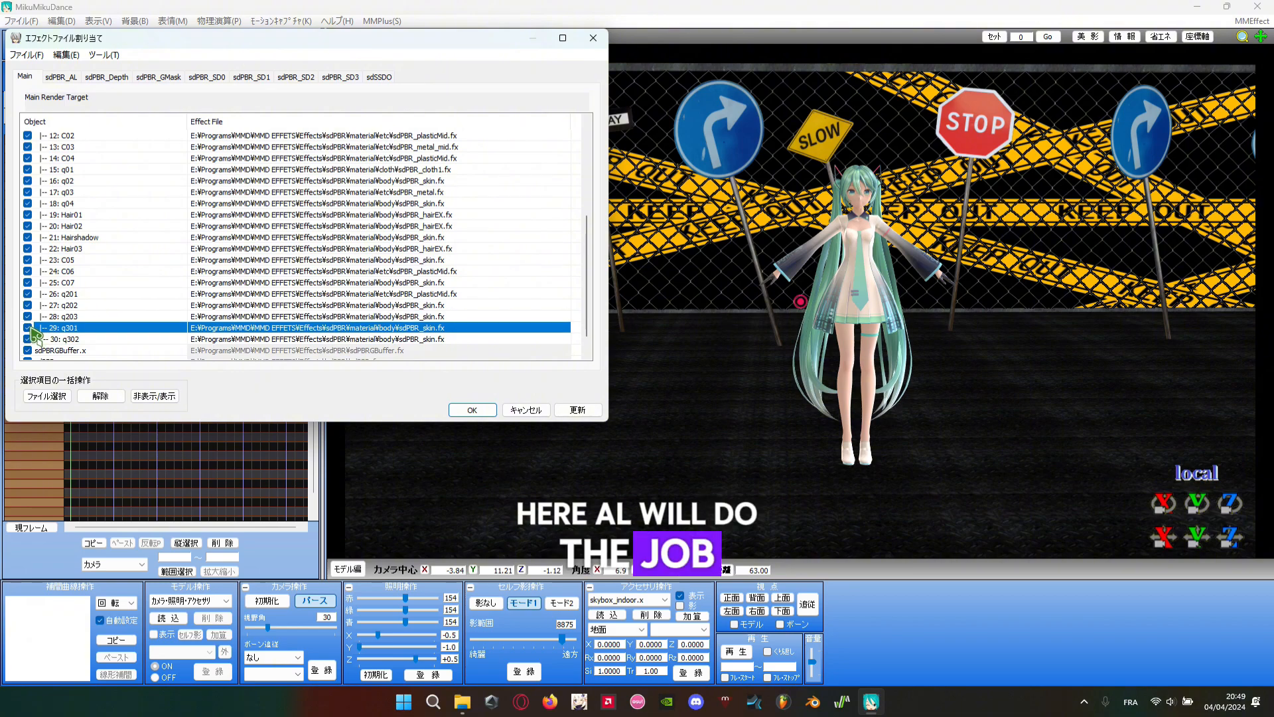
{"action": "left_click", "coordinate": [27, 328]}
{"action": "scroll", "coordinate": [946, 220], "scroll_direction": "up", "scroll_amount": 7}
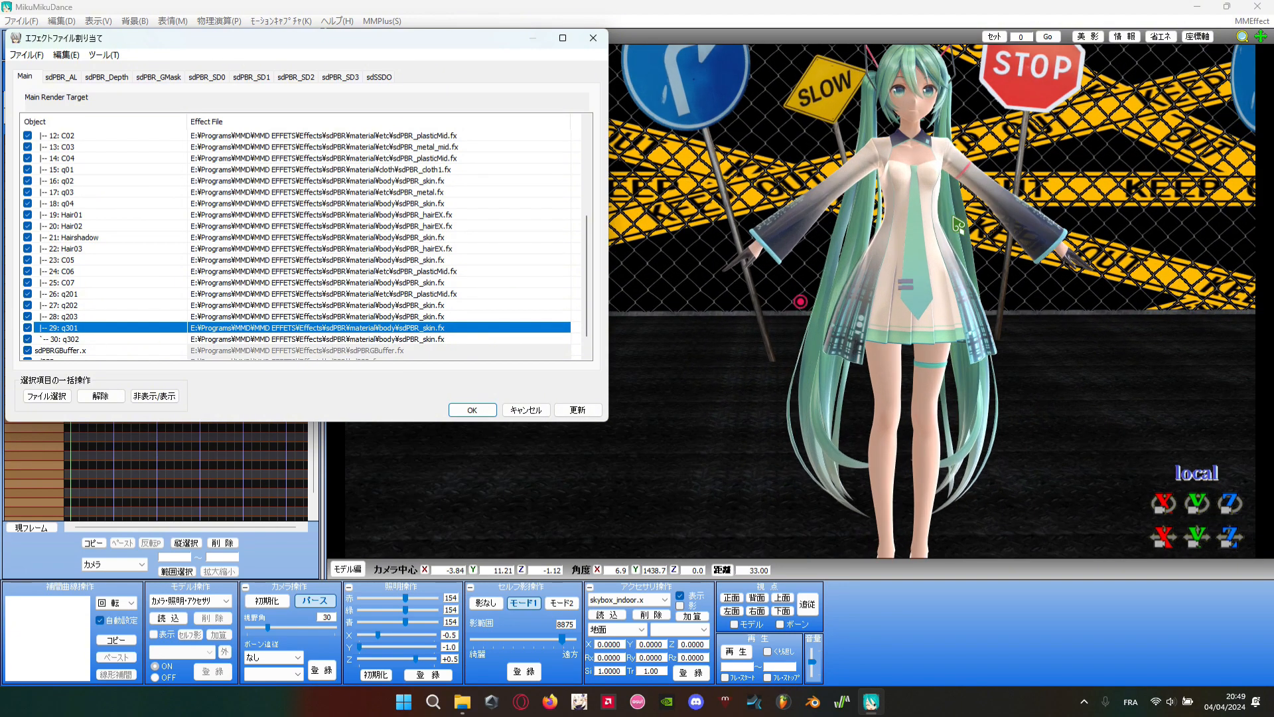
{"action": "middle_click_drag", "start_coordinate": [1162, 152], "coordinate": [1025, 216]}
{"action": "right_click_drag", "start_coordinate": [1025, 217], "coordinate": [569, 284]}
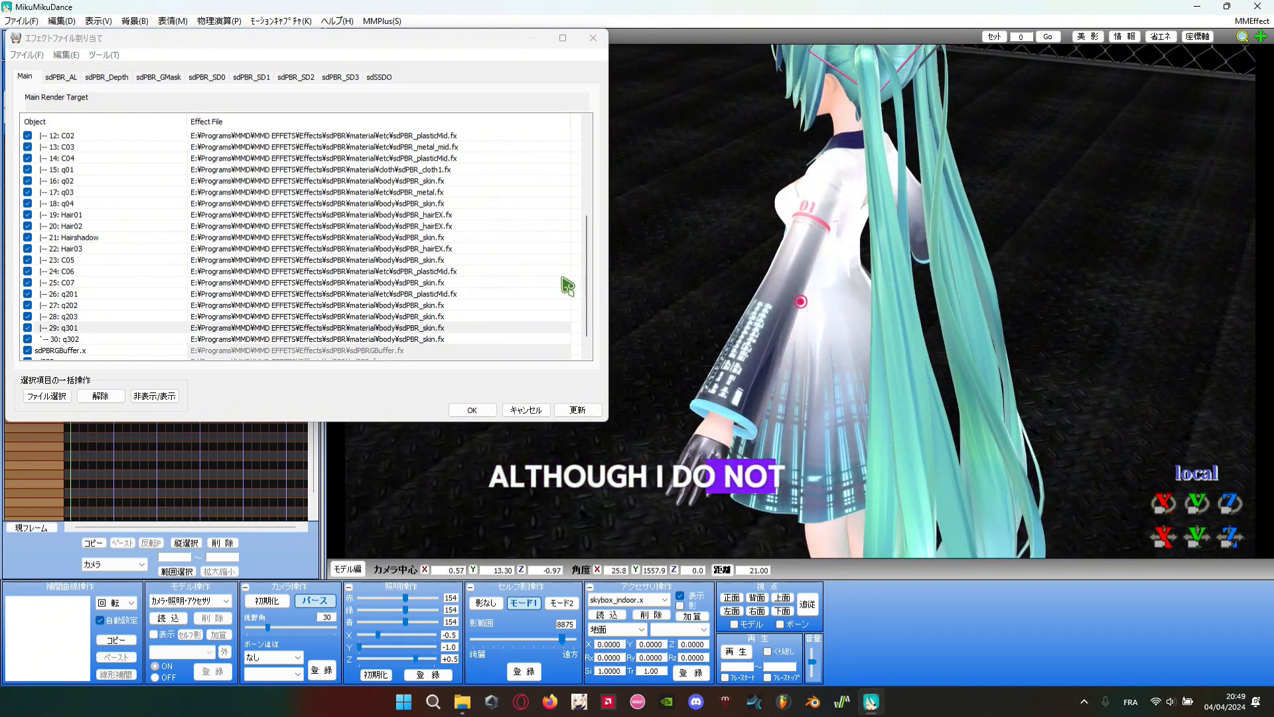
- Assign sdPBR_emissive.fx to the q302 subset, inspect the whole figure and accept the main effect assignments
{"action": "left_click", "coordinate": [137, 349]}
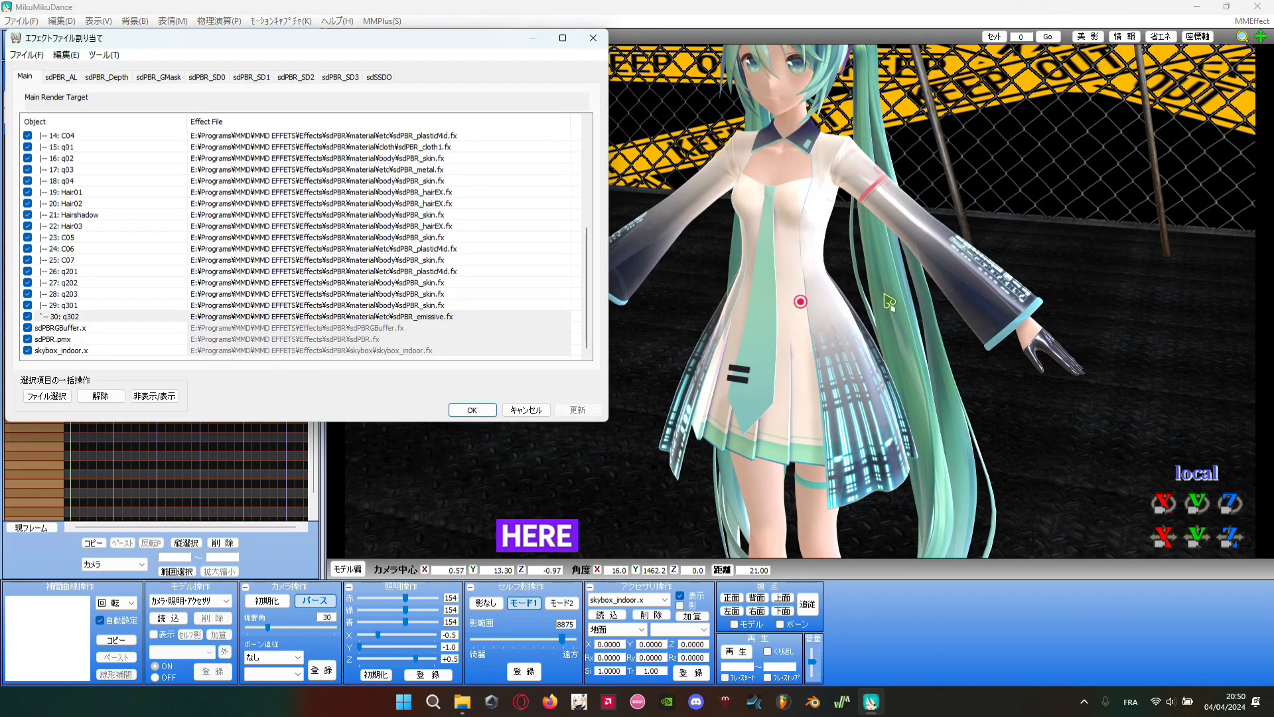
{"action": "scroll", "coordinate": [888, 301], "scroll_direction": "down", "scroll_amount": 10}
{"action": "right_click_drag", "start_coordinate": [847, 484], "coordinate": [615, 328]}
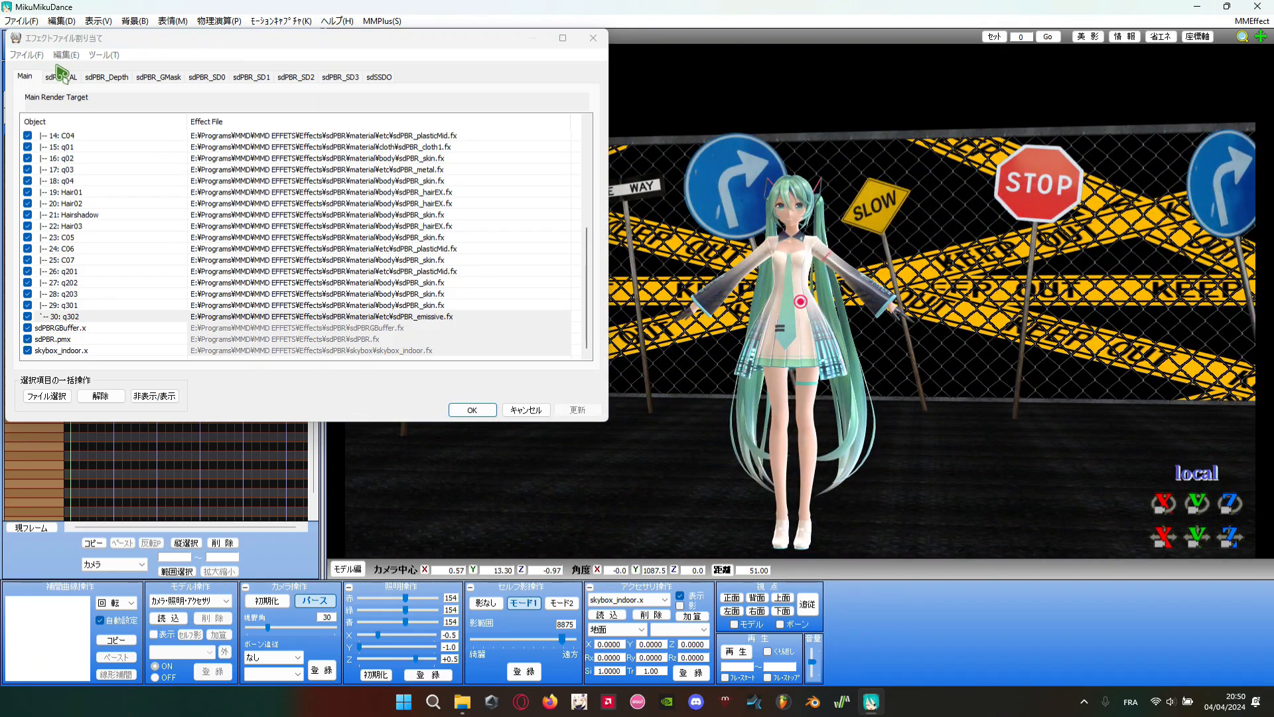
{"action": "left_click", "coordinate": [476, 412]}
{"action": "scroll", "coordinate": [764, 356], "scroll_direction": "up", "scroll_amount": 3}
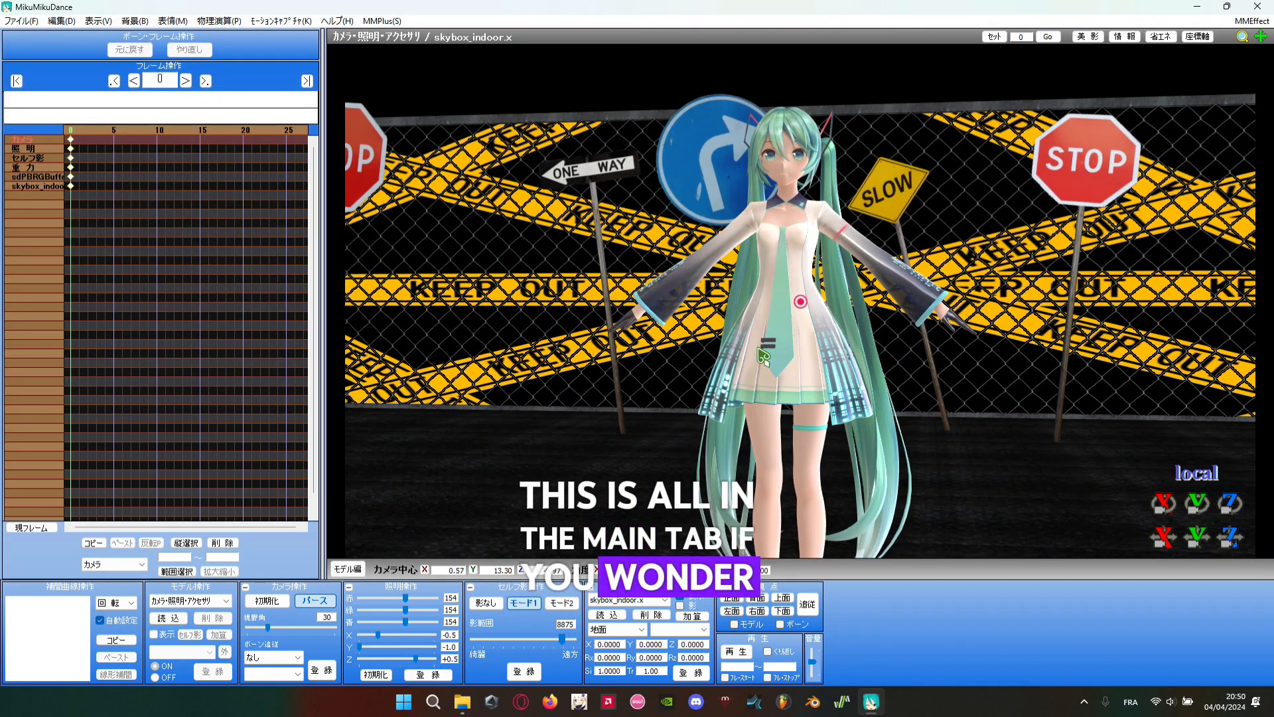
{"action": "right_click_drag", "start_coordinate": [714, 370], "coordinate": [982, 372]}
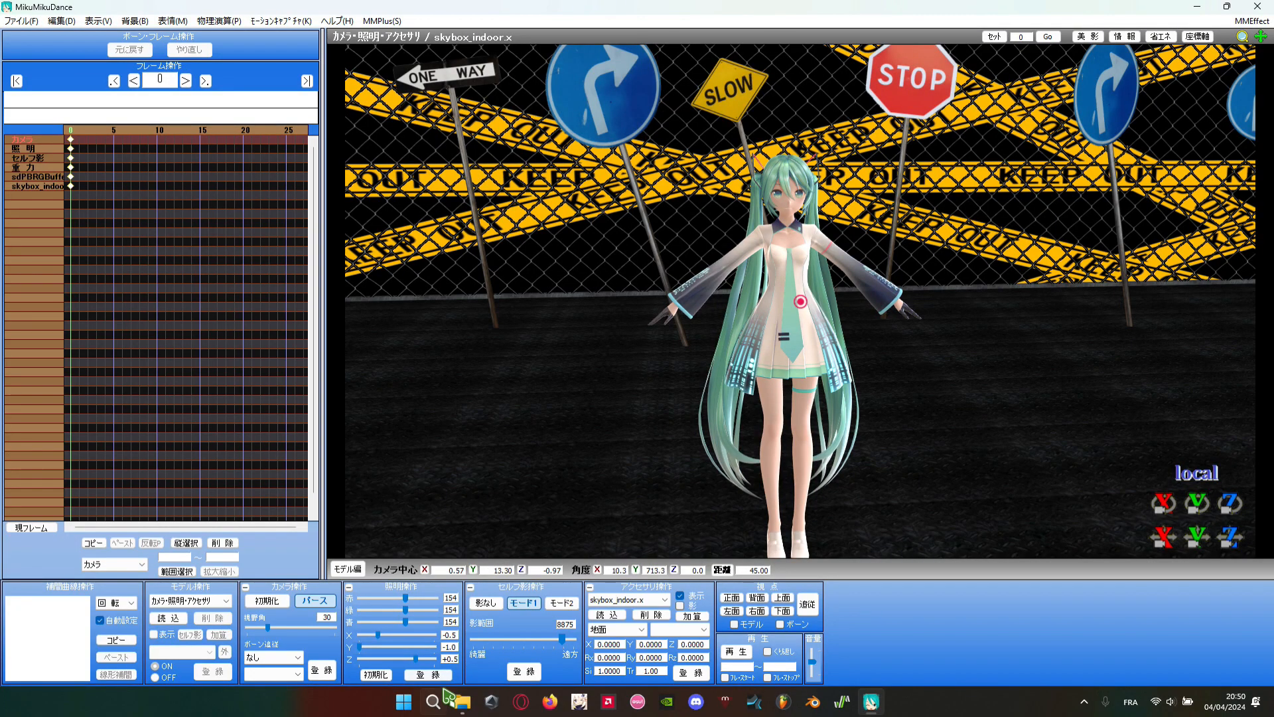
- Switch to File Explorer and go from the sdPBR material folder up to Effects, into the inner AutoLuminous4 folder
{"action": "left_click", "coordinate": [460, 701]}
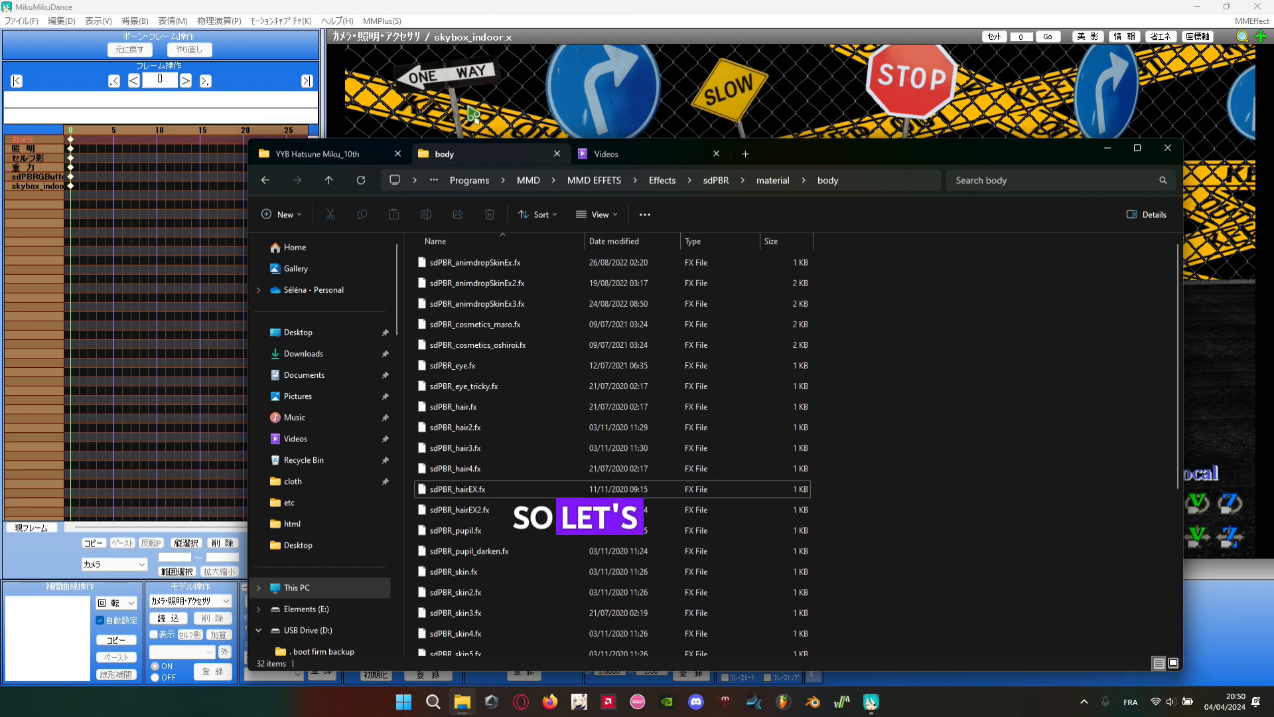
{"action": "left_click", "coordinate": [763, 183]}
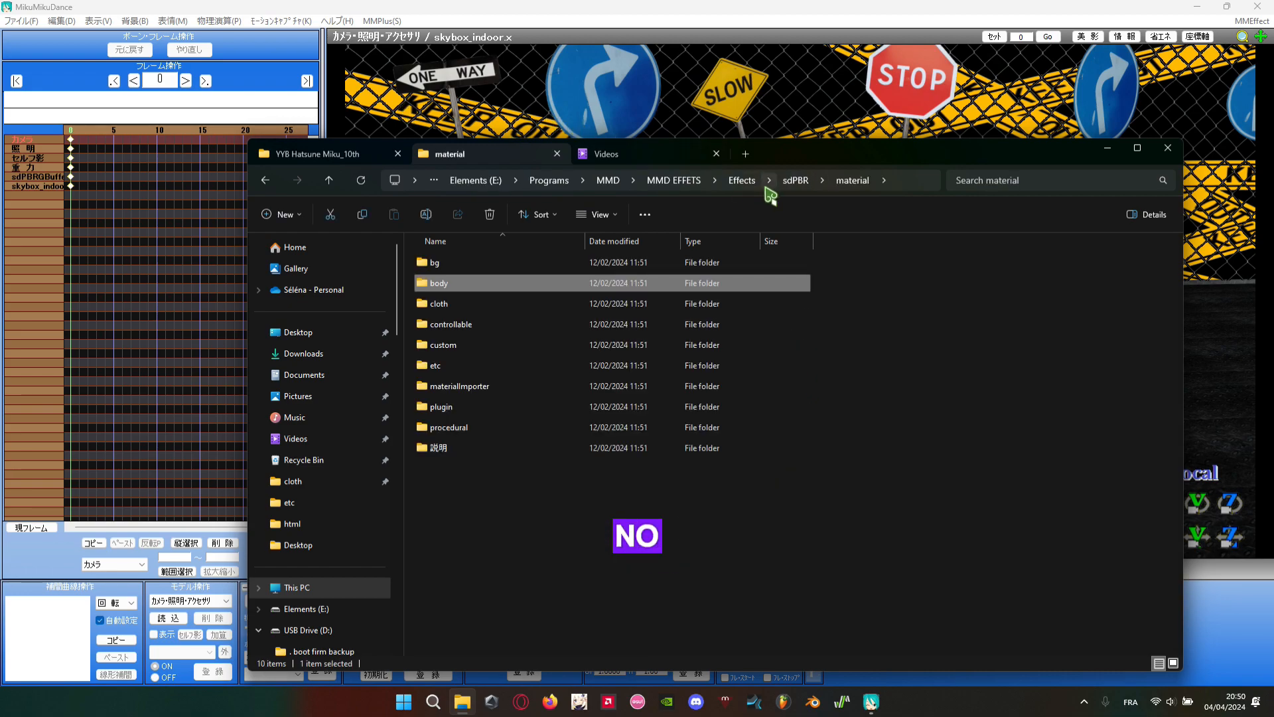
{"action": "left_click", "coordinate": [788, 190]}
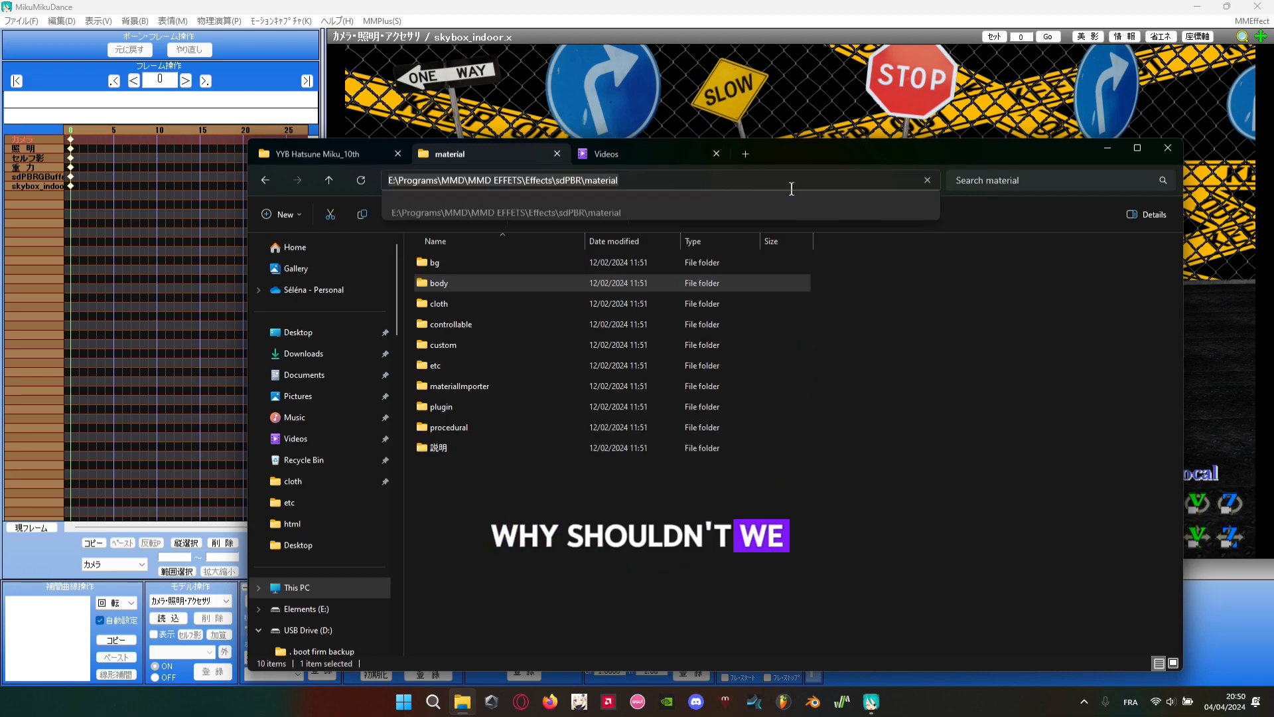
{"action": "left_click", "coordinate": [863, 330]}
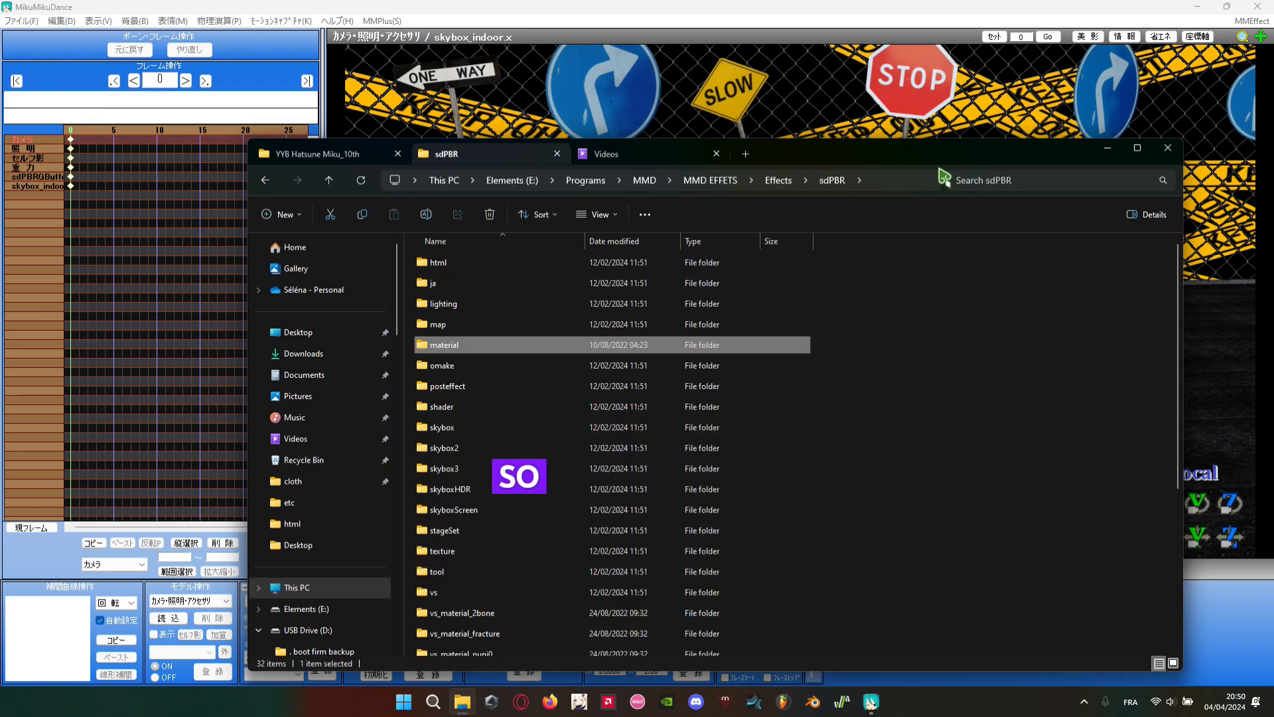
{"action": "left_click_drag", "start_coordinate": [939, 162], "coordinate": [763, 189]}
{"action": "left_click", "coordinate": [578, 223]}
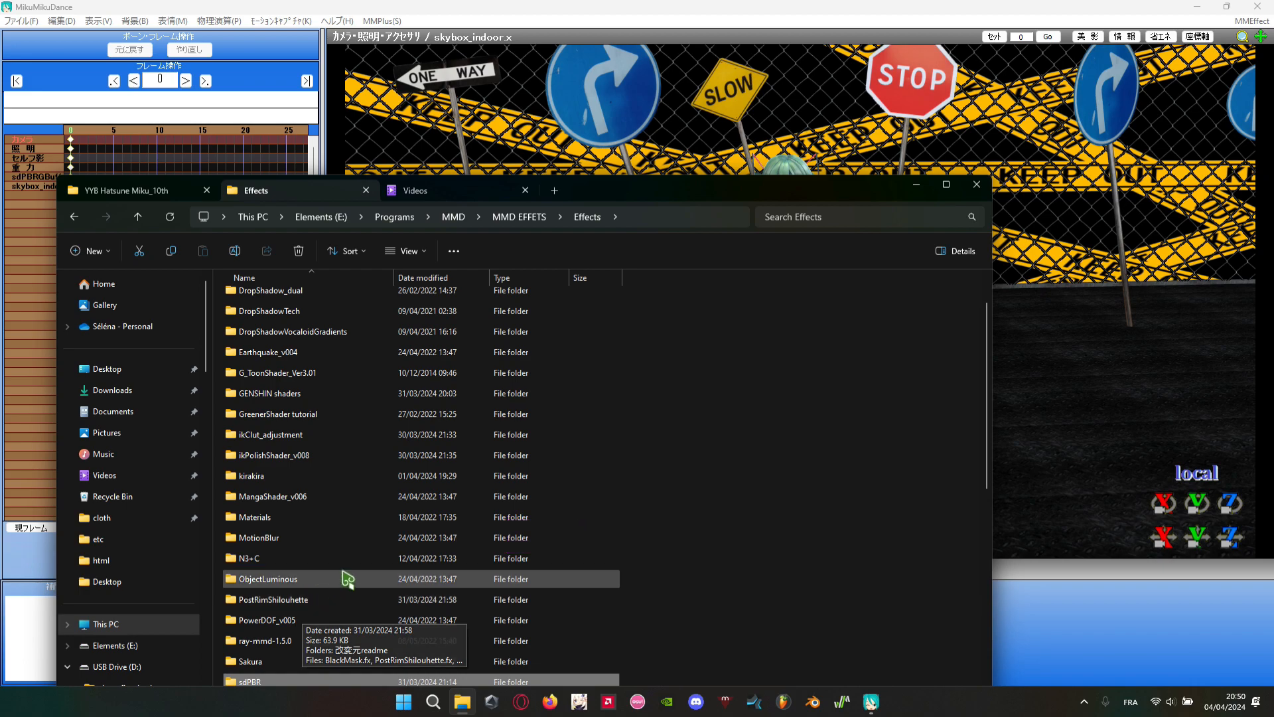
{"action": "scroll", "coordinate": [341, 576], "scroll_direction": "up", "scroll_amount": 1}
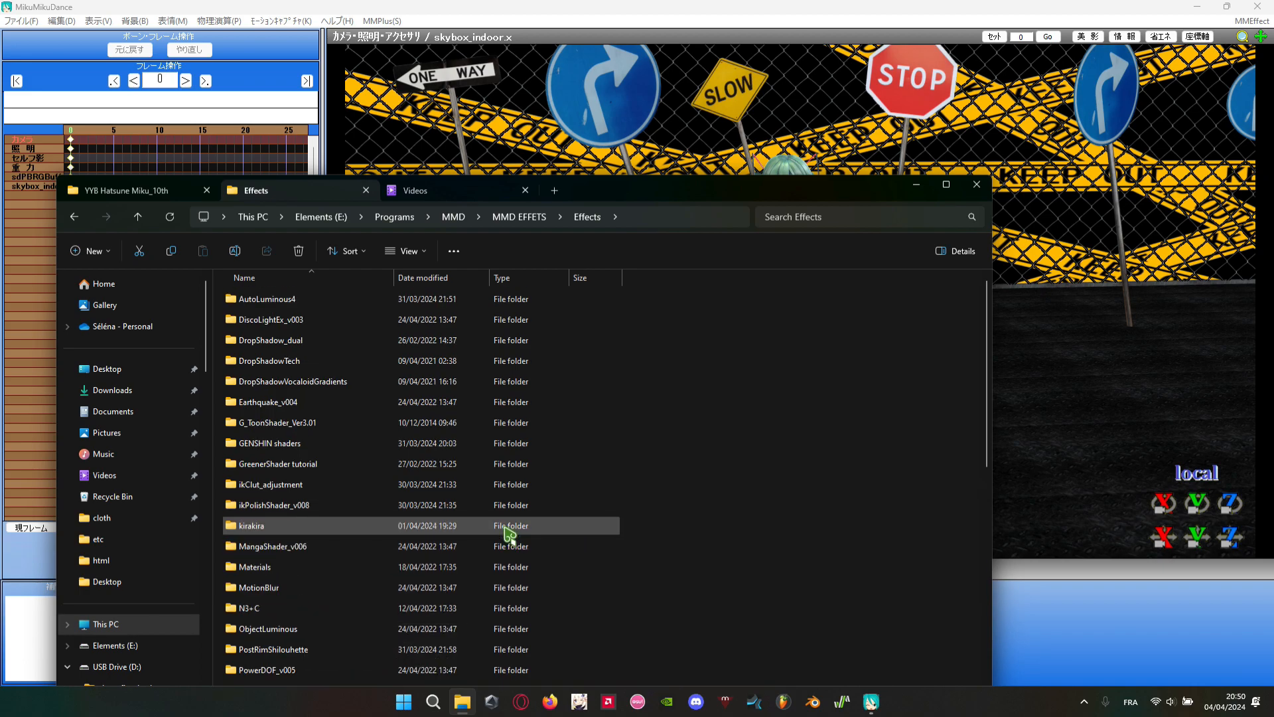
{"action": "double_click", "coordinate": [363, 300]}
{"action": "double_click", "coordinate": [364, 300]}
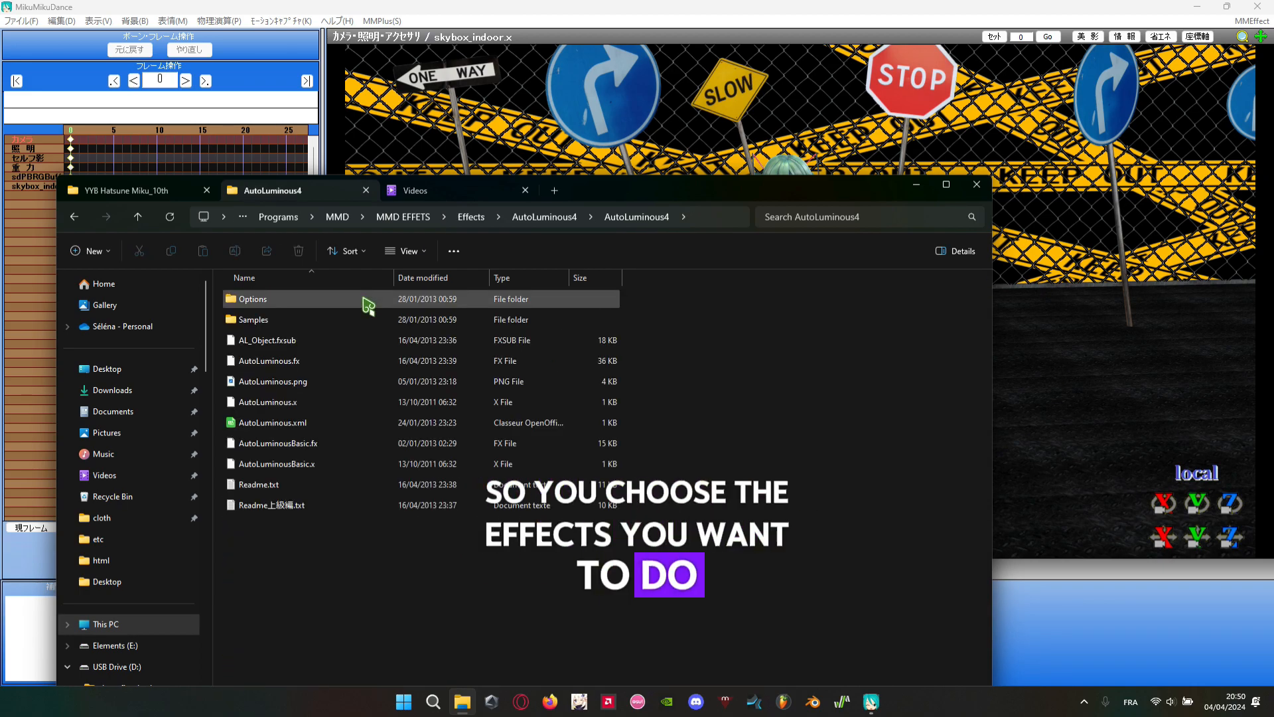
- Load AutoLuminousBasic.x into the MikuMikuDance scene and view the glow from behind the model
{"action": "left_click", "coordinate": [313, 403]}
{"action": "left_click", "coordinate": [339, 464], "text": "ctrl"}
{"action": "left_click_drag", "start_coordinate": [345, 480], "coordinate": [1087, 418]}
{"action": "right_click_drag", "start_coordinate": [1069, 412], "coordinate": [558, 455]}
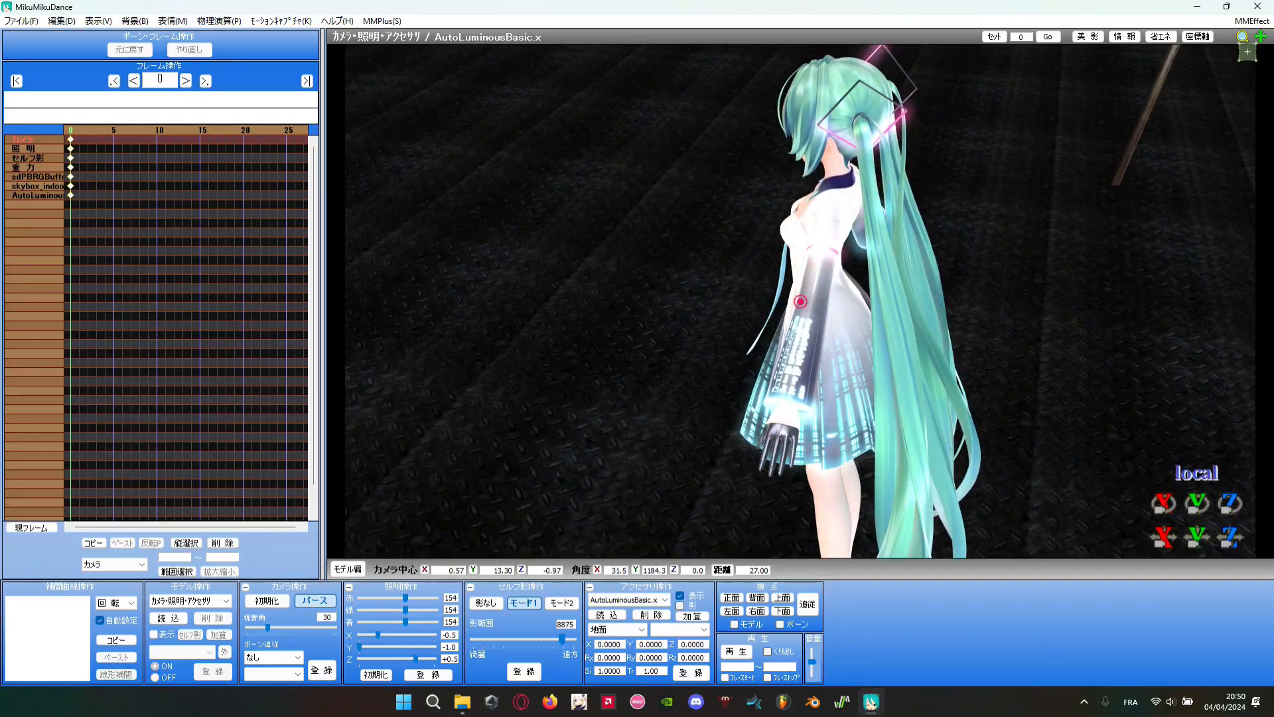
- Open the ALB_EmitterRT effect assignments and try hiding the q302 subset from the emitter target
{"action": "left_click", "coordinate": [1253, 21]}
{"action": "left_click", "coordinate": [1169, 49]}
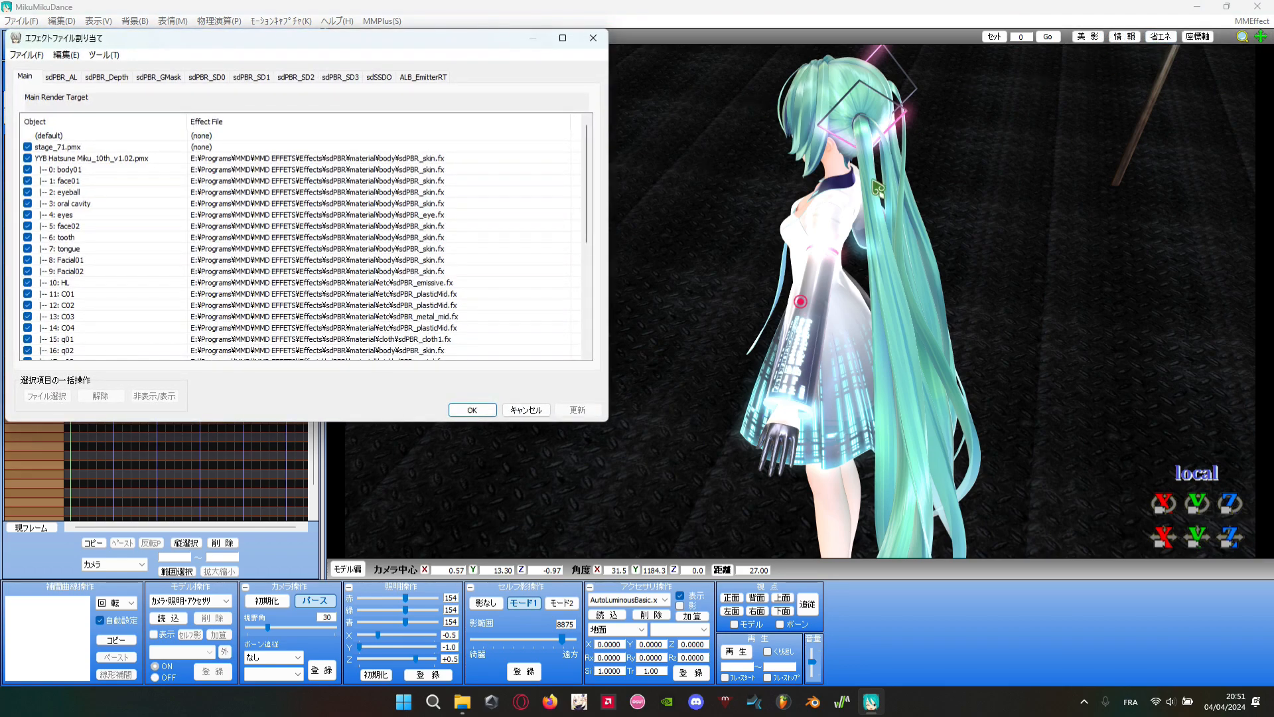
{"action": "scroll", "coordinate": [878, 189], "scroll_direction": "up", "scroll_amount": 6}
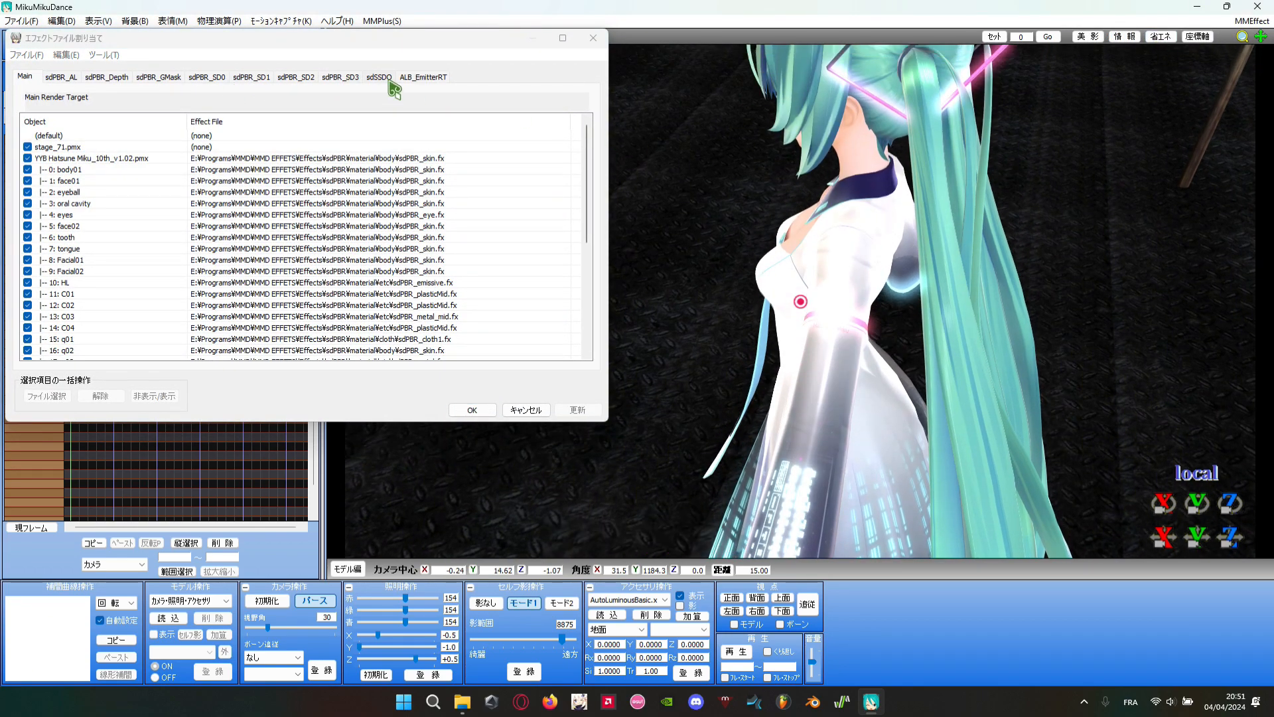
{"action": "left_click", "coordinate": [424, 77]}
{"action": "scroll", "coordinate": [86, 294], "scroll_direction": "down", "scroll_amount": 2}
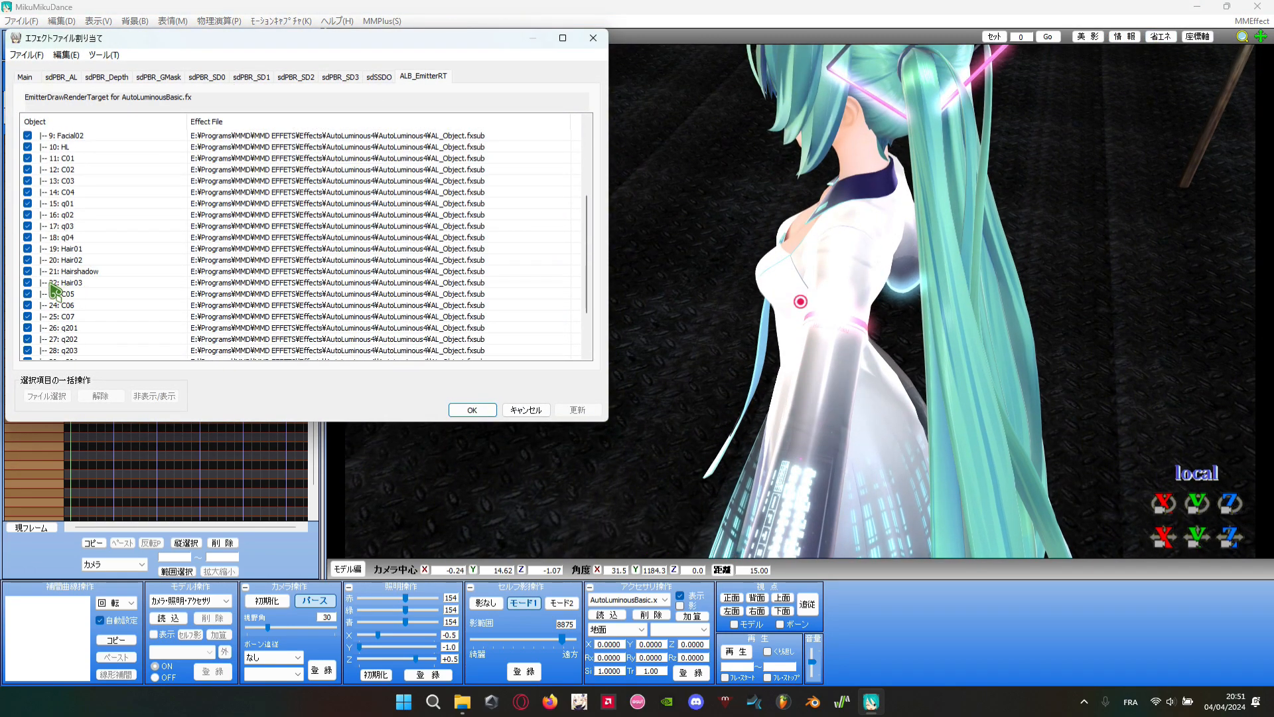
{"action": "scroll", "coordinate": [55, 305], "scroll_direction": "down", "scroll_amount": 2}
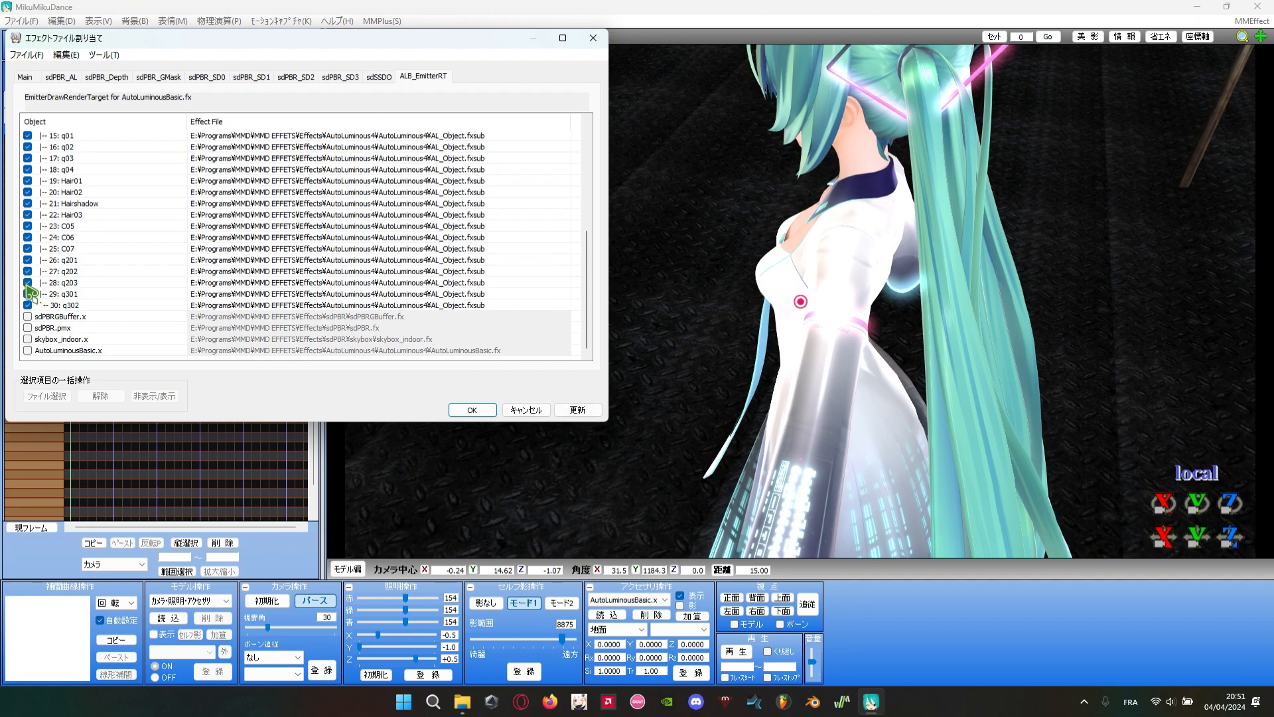
{"action": "left_click", "coordinate": [29, 305]}
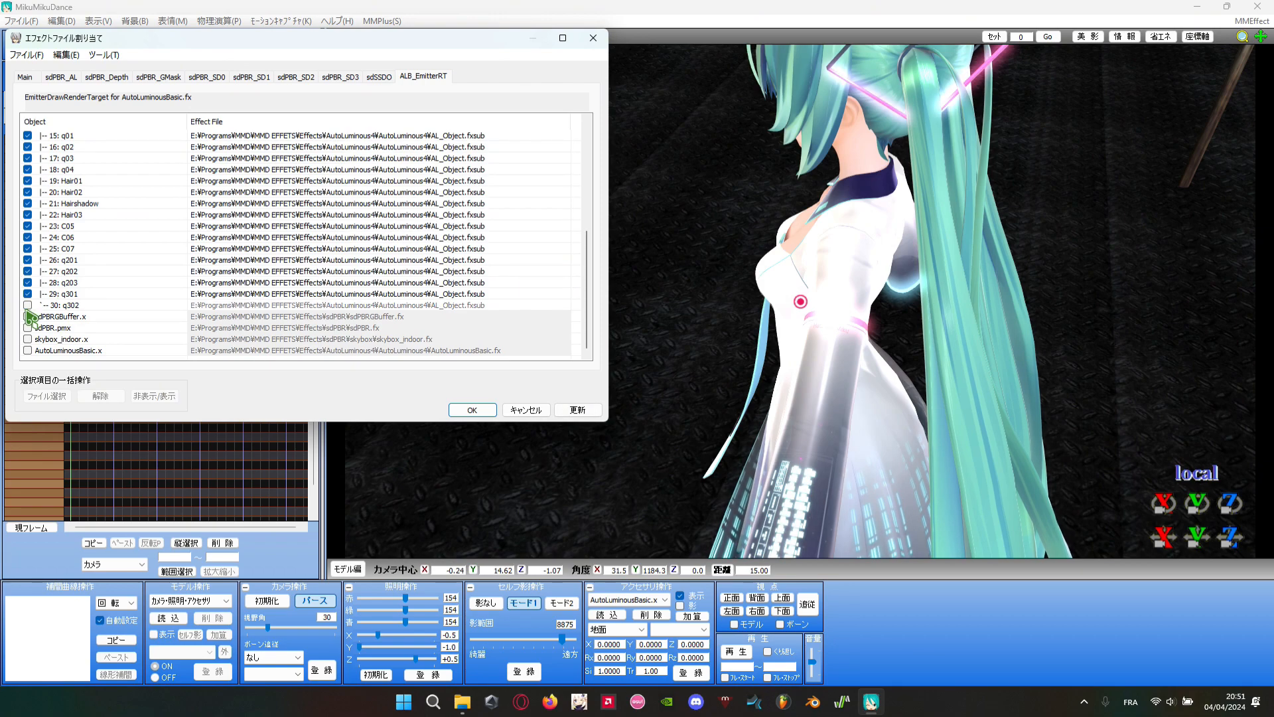
- Test hiding q203 in ALB_EmitterRT, re-enable it, disable q301 instead and update the render
{"action": "double_click", "coordinate": [34, 283]}
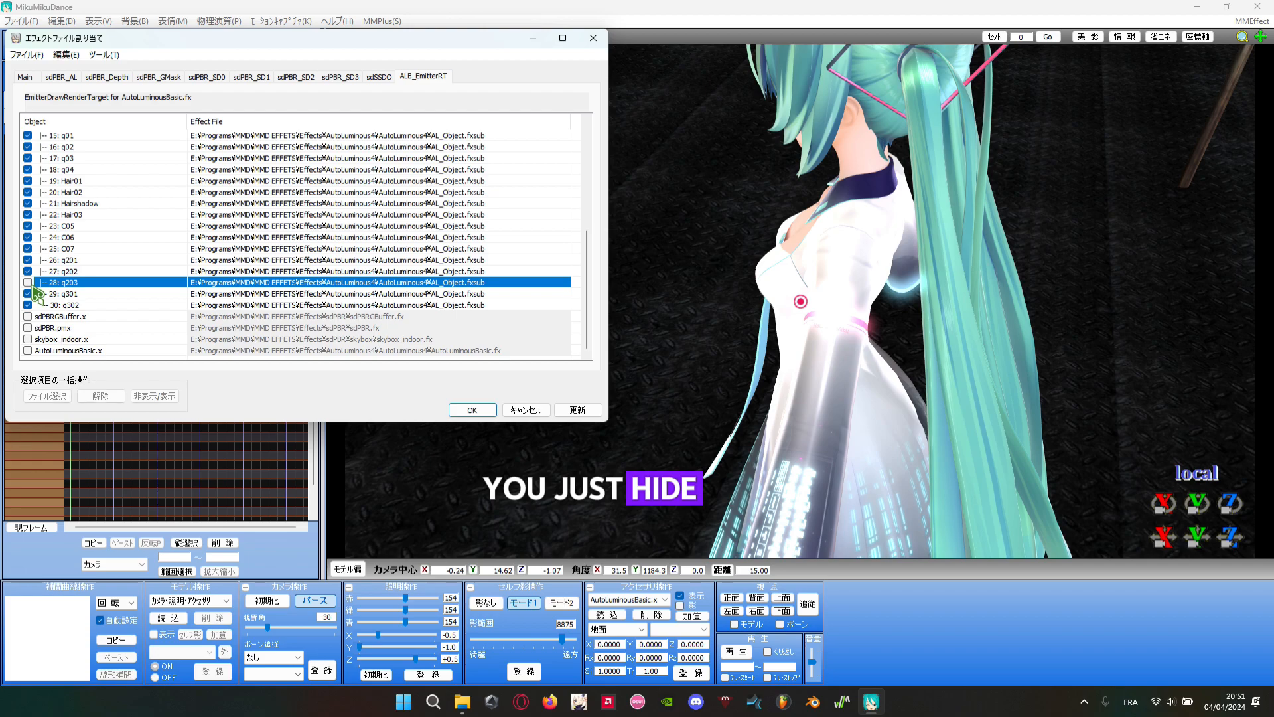
{"action": "key", "text": "Return"}
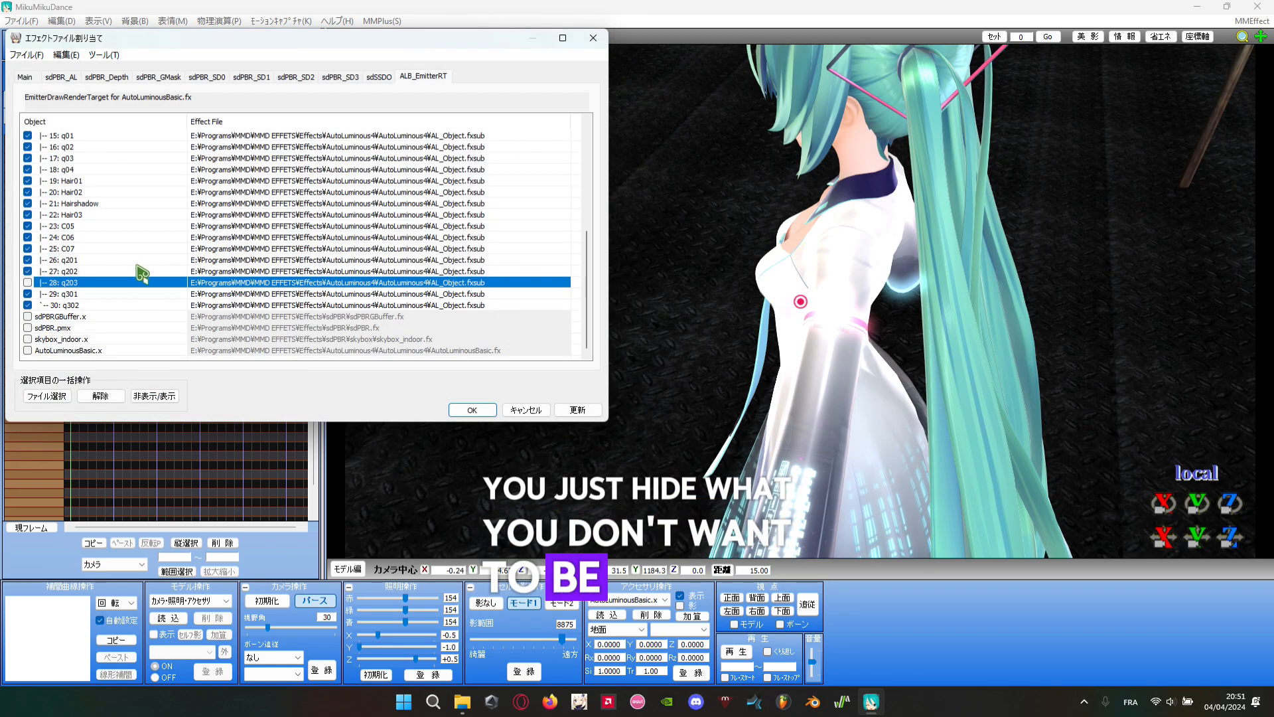
{"action": "left_click", "coordinate": [29, 284]}
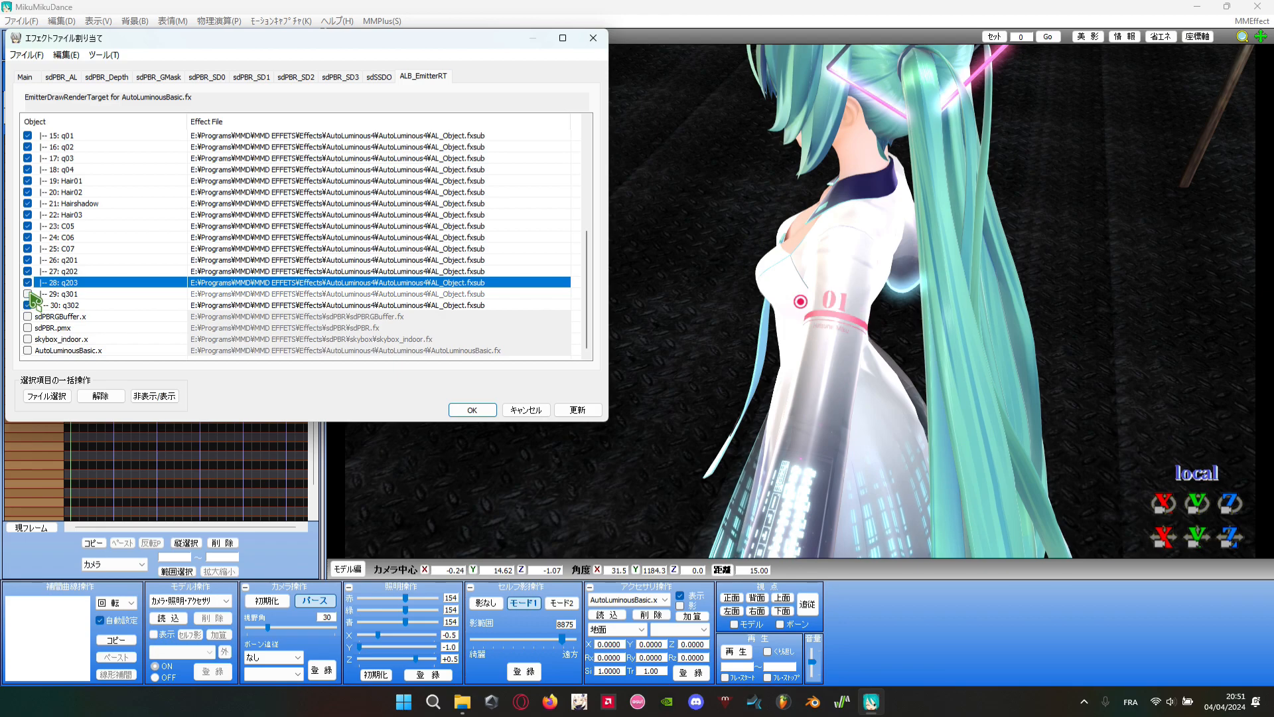
{"action": "left_click", "coordinate": [578, 410]}
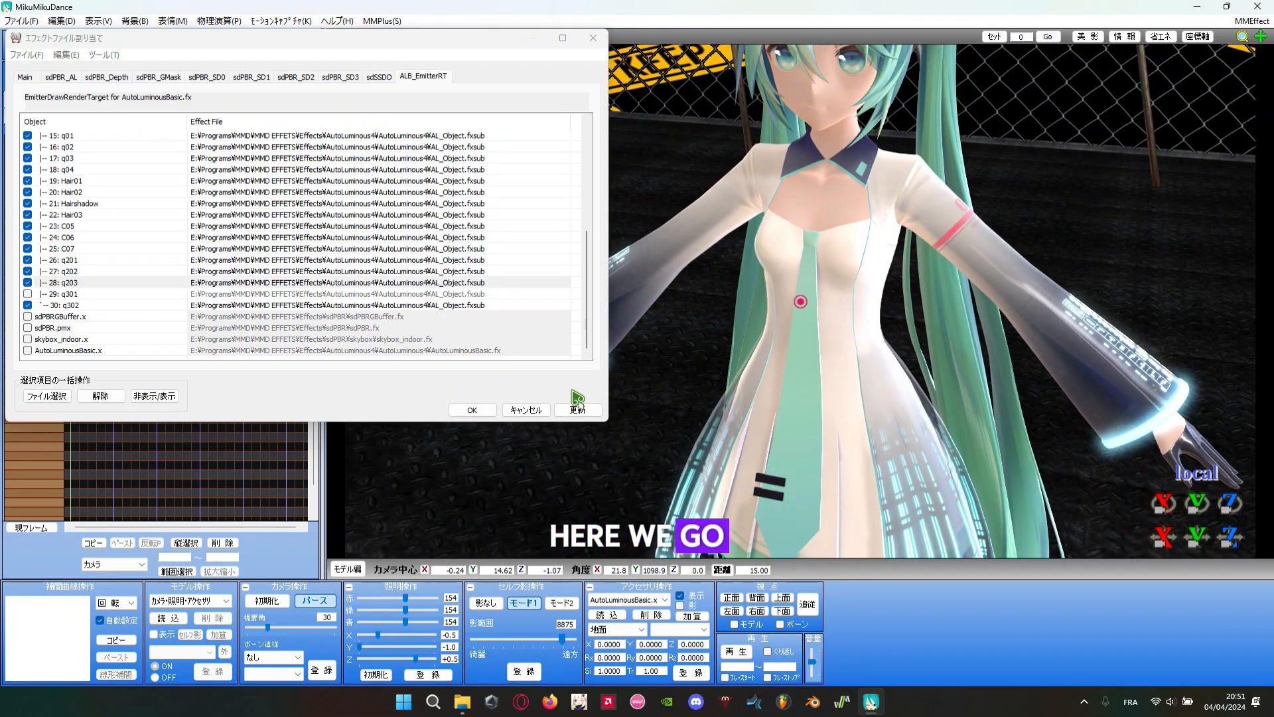
- Disable q302 in ALB_EmitterRT, inspect the glow from several angles and accept the assignments
{"action": "left_click", "coordinate": [88, 304]}
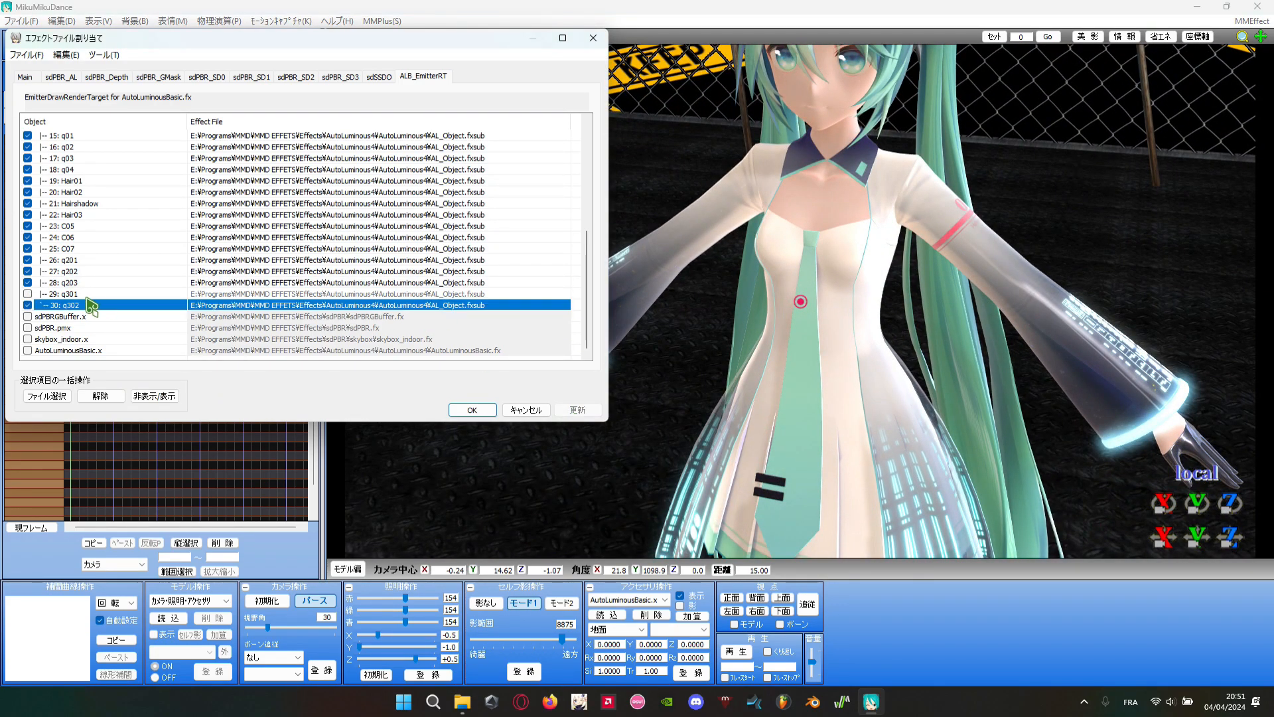
{"action": "left_click", "coordinate": [28, 305]}
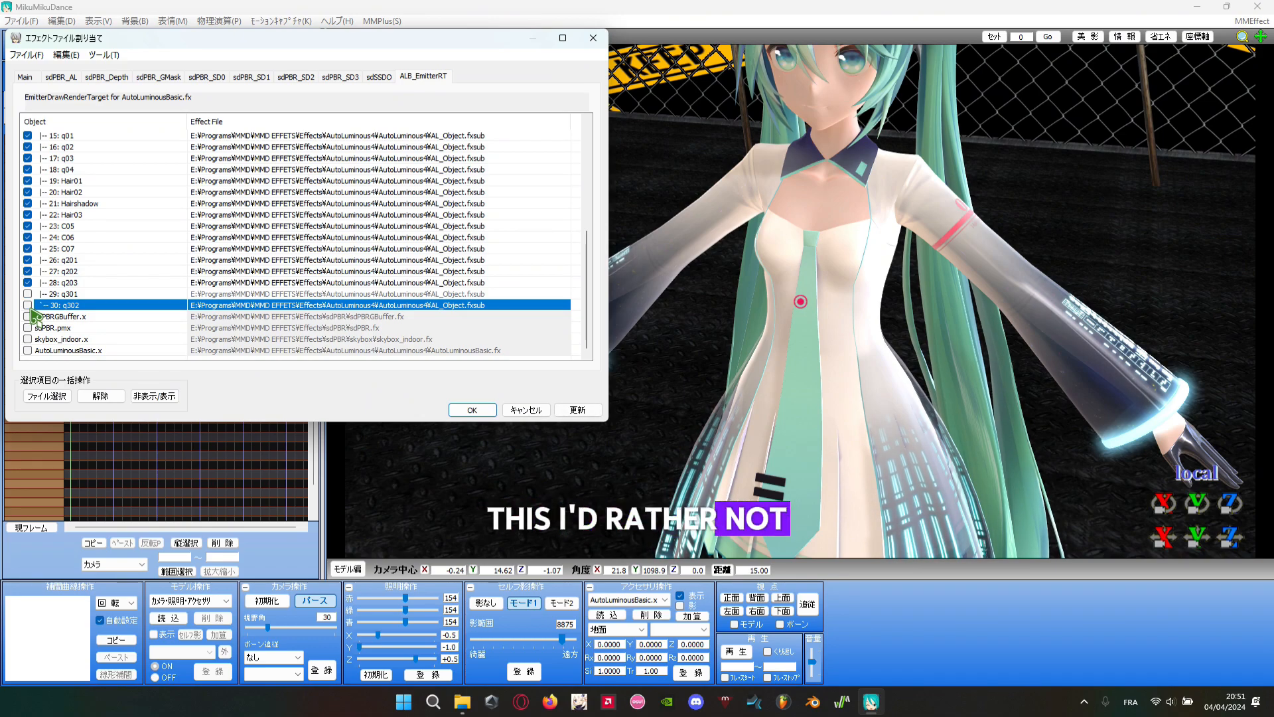
{"action": "left_click", "coordinate": [575, 407]}
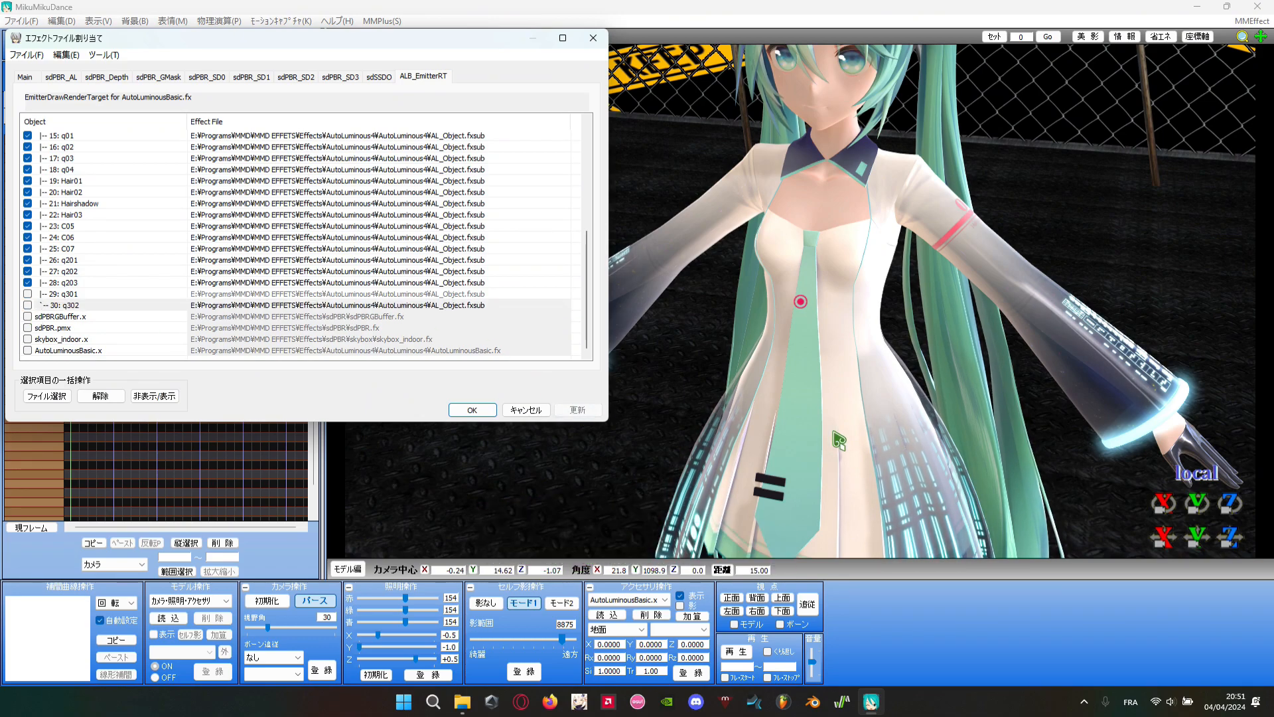
{"action": "right_click_drag", "start_coordinate": [836, 430], "coordinate": [941, 407]}
{"action": "scroll", "coordinate": [939, 360], "scroll_direction": "down", "scroll_amount": 4}
{"action": "right_click_drag", "start_coordinate": [948, 364], "coordinate": [472, 353]}
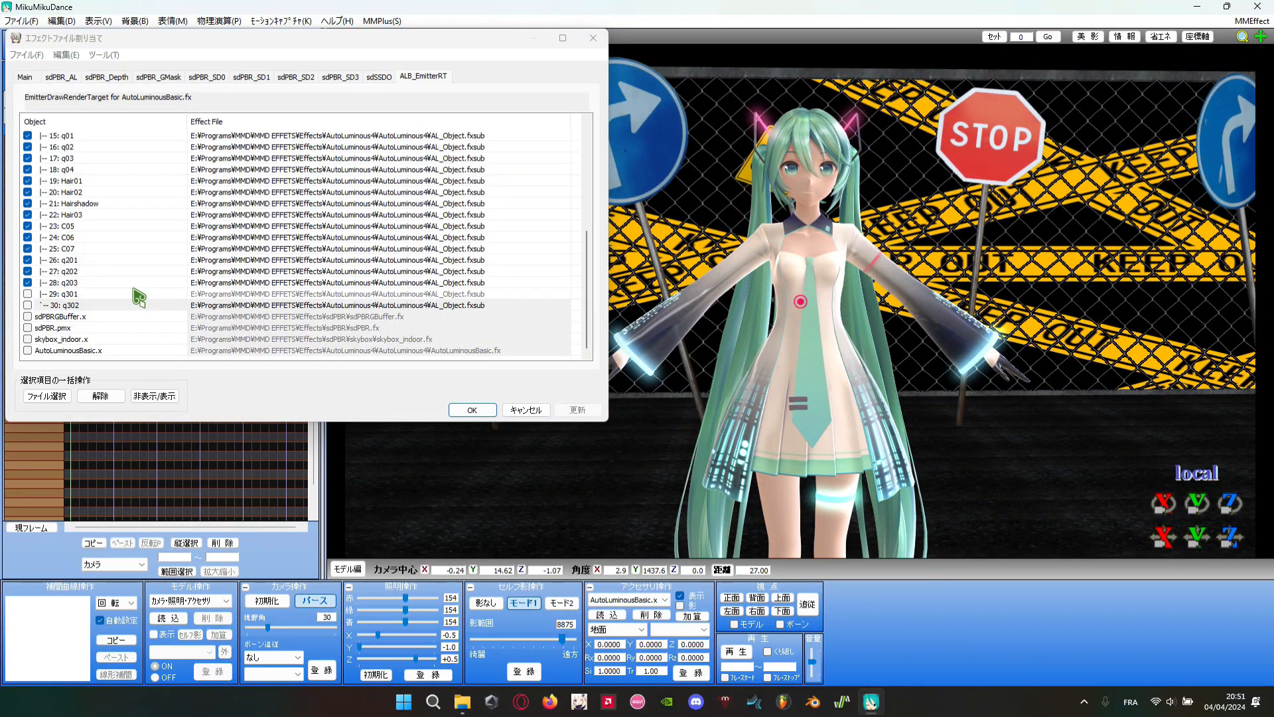
{"action": "left_click", "coordinate": [471, 410]}
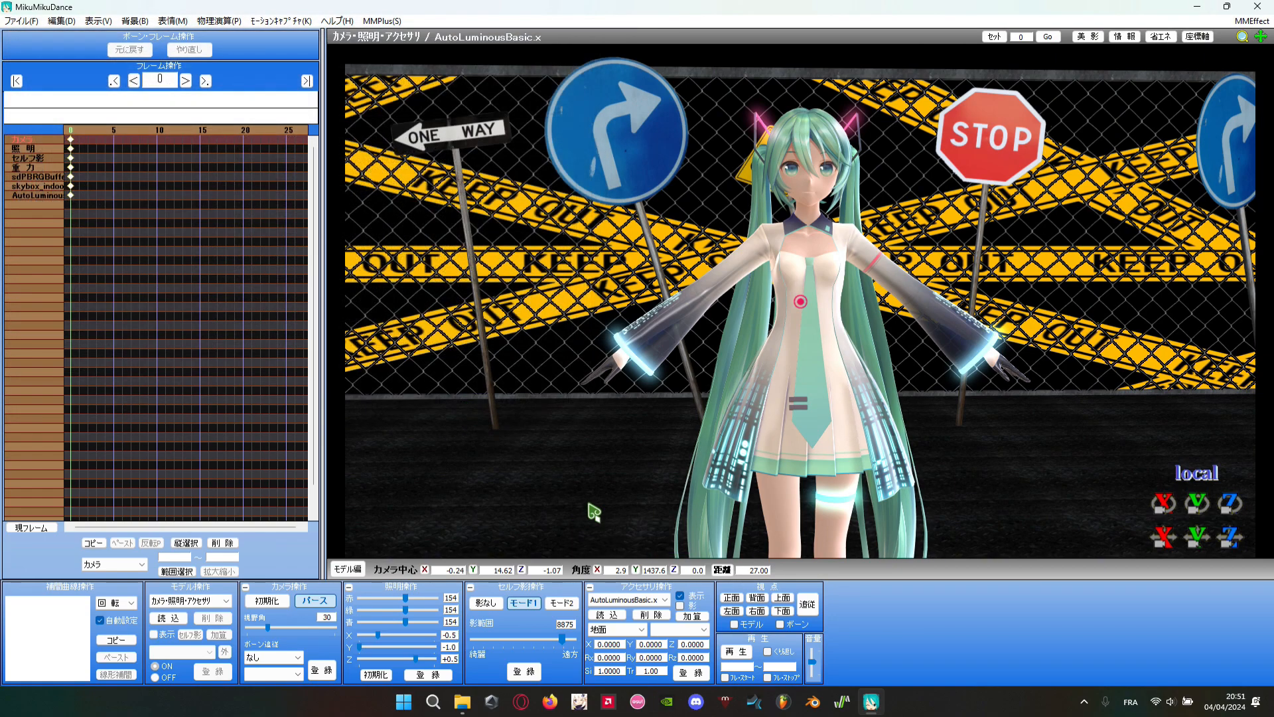
- Load sdHexDoF.x from the DoF folder inside sdPBR's posteffect folder into the MikuMikuDance scene
{"action": "left_click", "coordinate": [451, 703]}
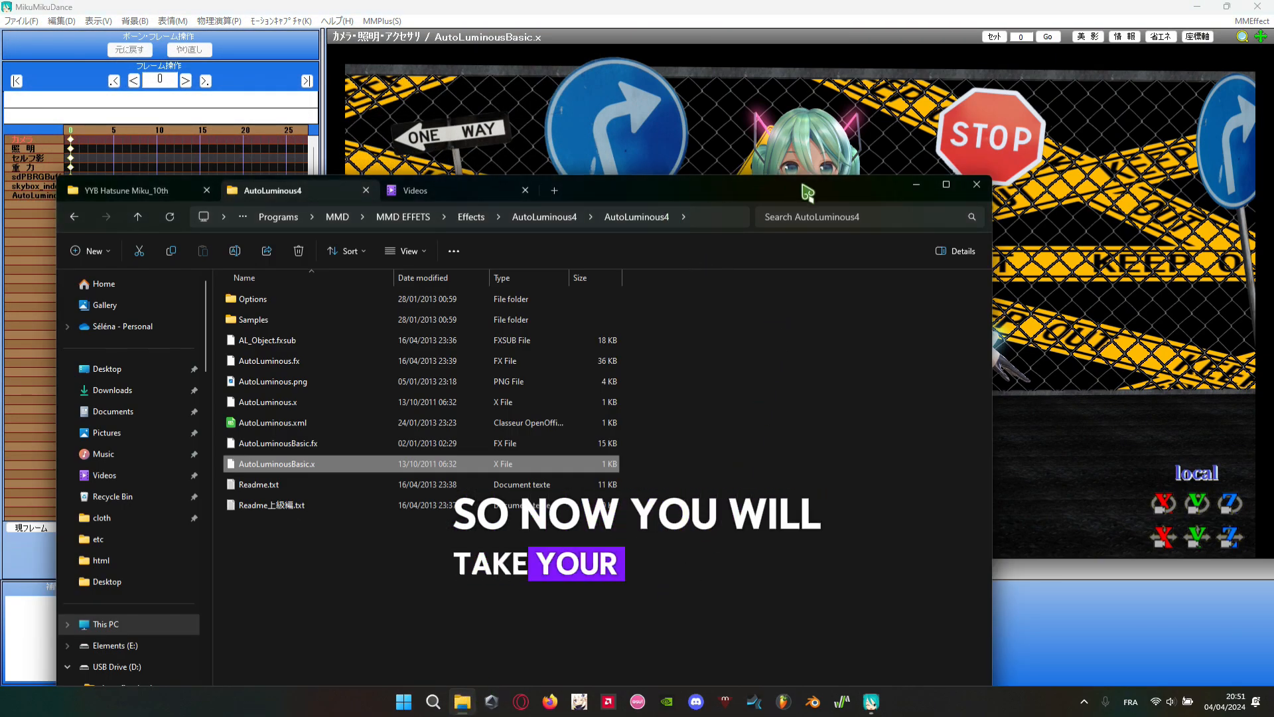
{"action": "left_click", "coordinate": [531, 218]}
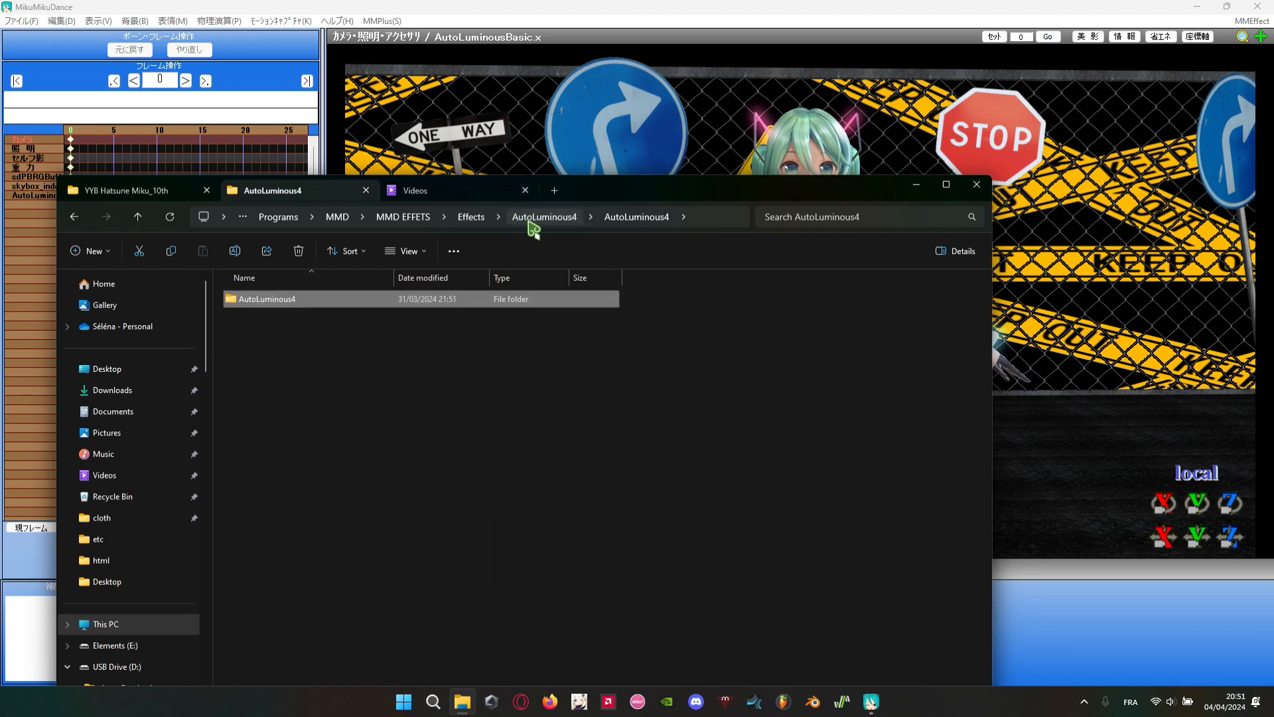
{"action": "left_click", "coordinate": [588, 218]}
{"action": "scroll", "coordinate": [444, 495], "scroll_direction": "down", "scroll_amount": 5}
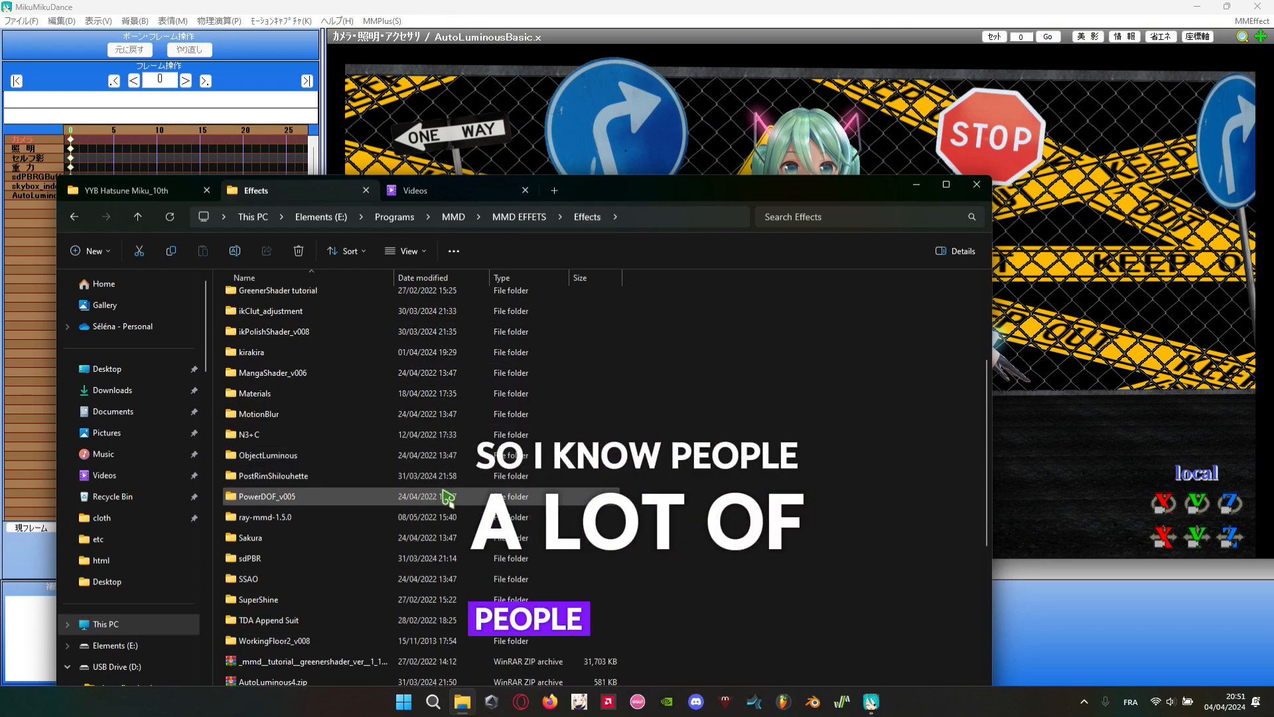
{"action": "double_click", "coordinate": [332, 561]}
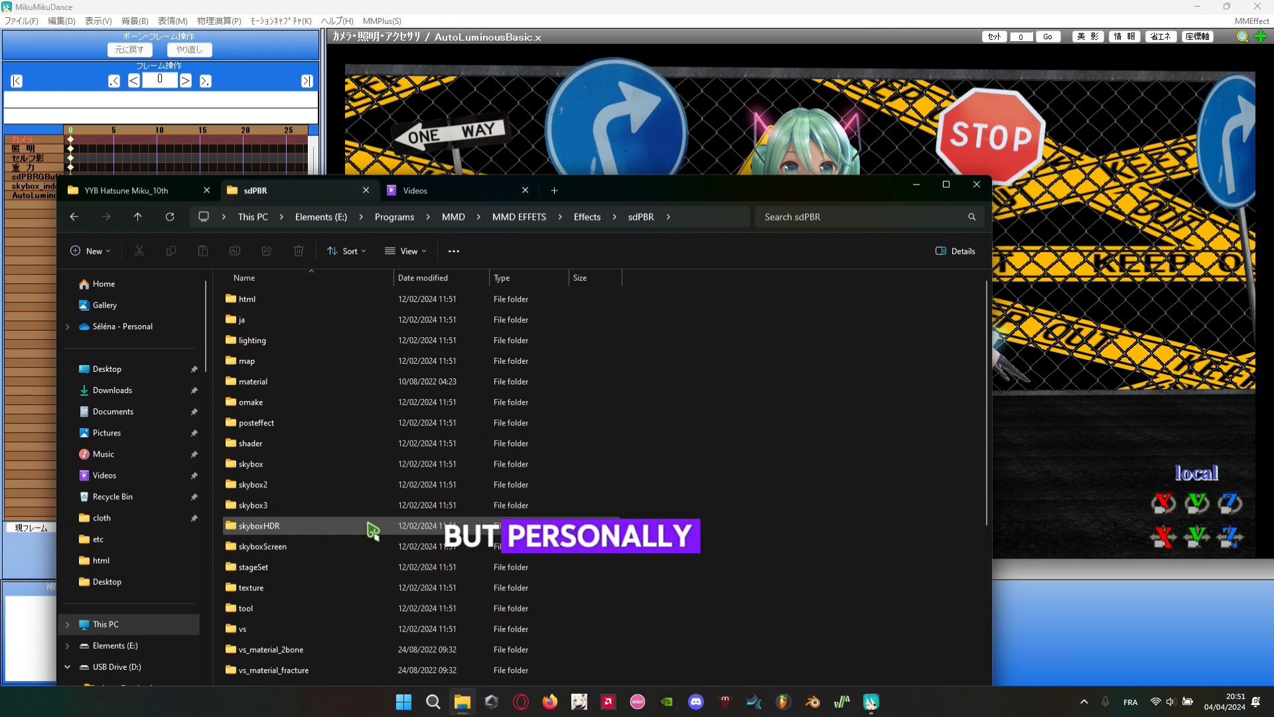
{"action": "left_click_drag", "start_coordinate": [608, 200], "coordinate": [415, 122]}
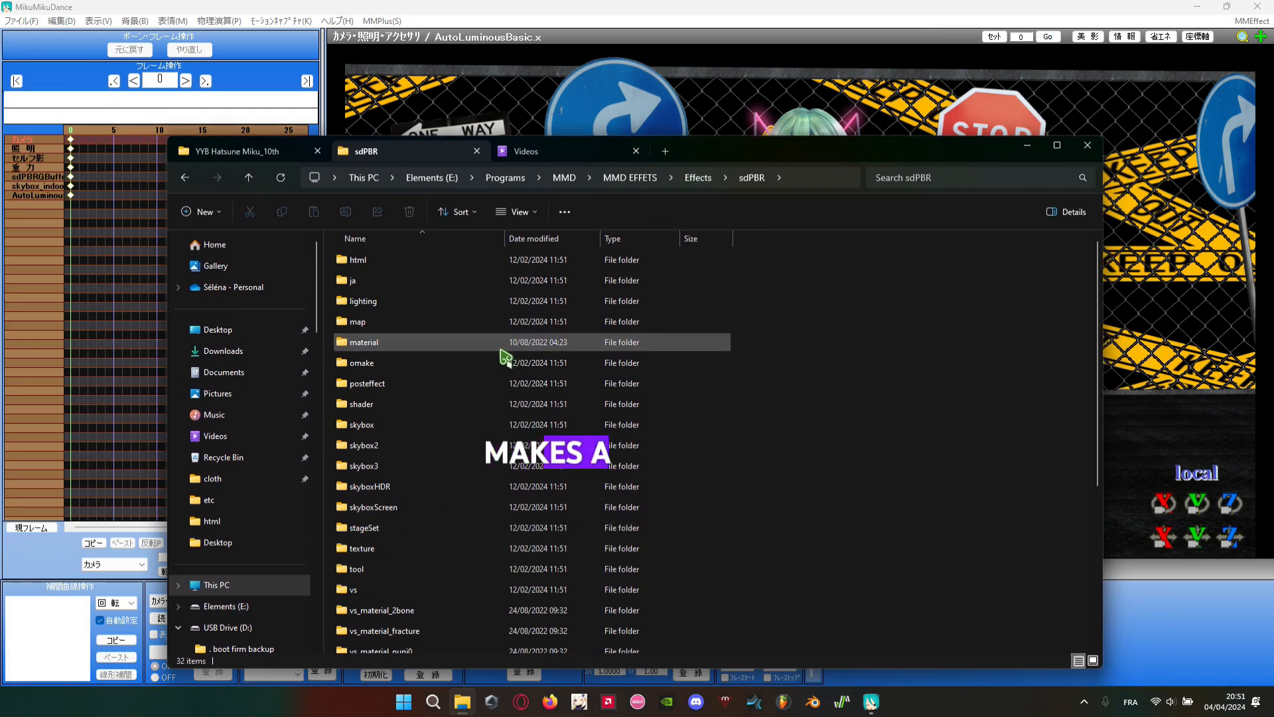
{"action": "double_click", "coordinate": [456, 383]}
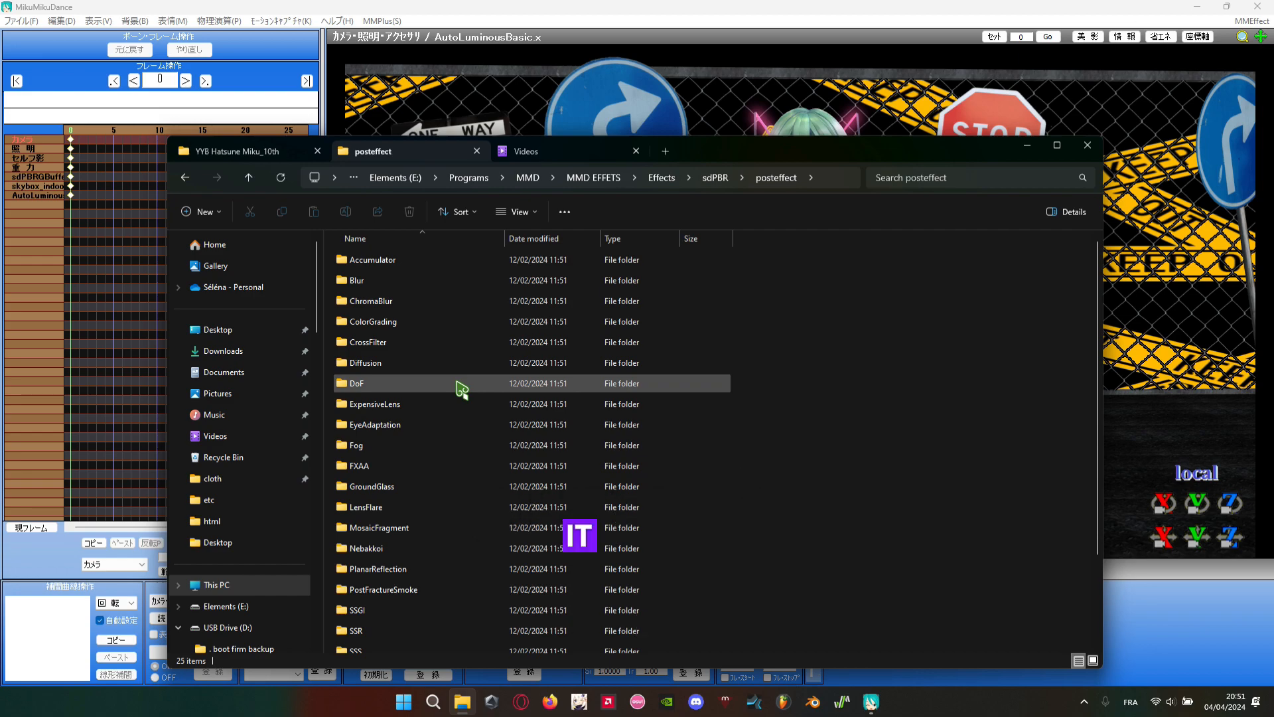
{"action": "double_click", "coordinate": [457, 384]}
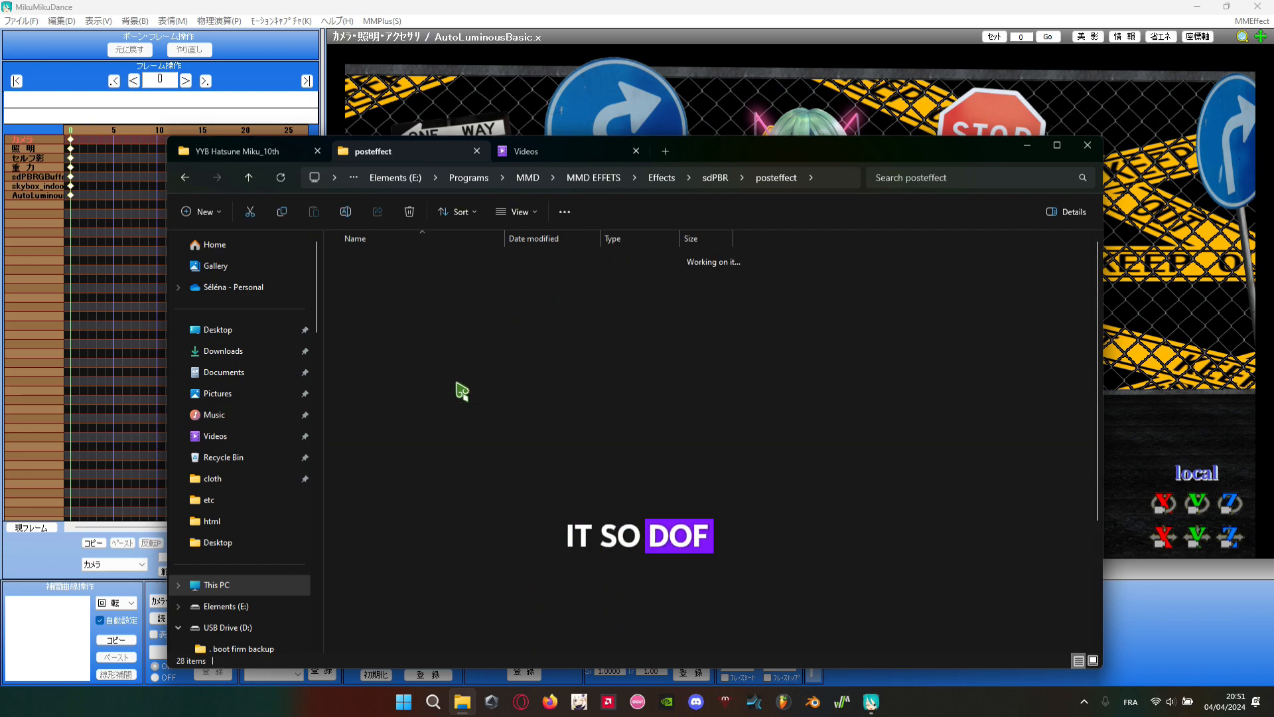
{"action": "scroll", "coordinate": [505, 577], "scroll_direction": "down", "scroll_amount": 3}
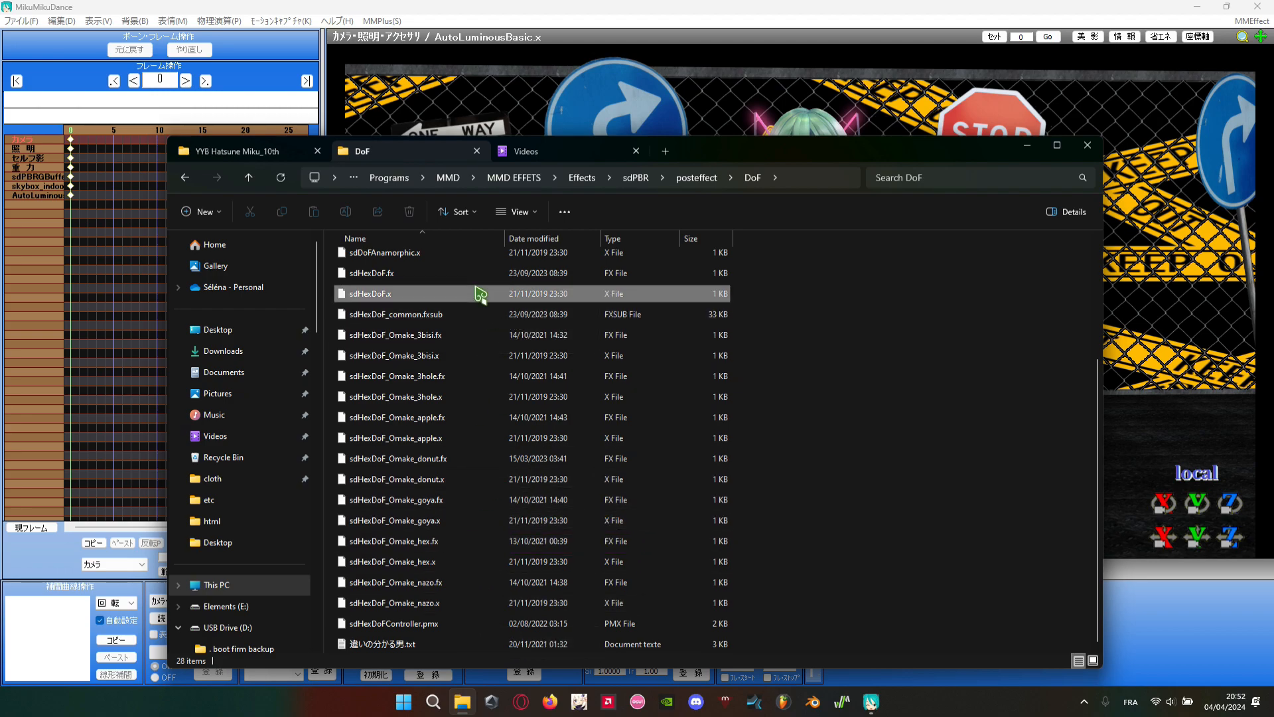
{"action": "left_click_drag", "start_coordinate": [397, 297], "coordinate": [1142, 335]}
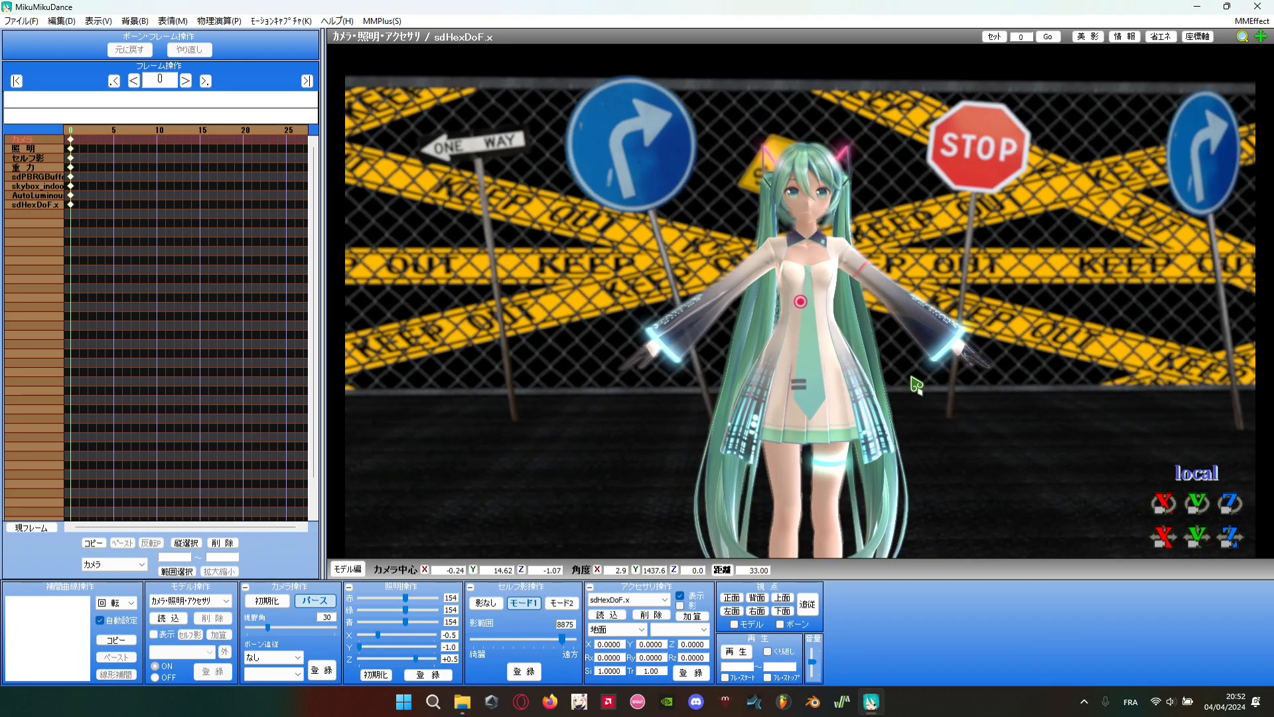
- Check the depth-of-field blur at close and far camera distances, and delete the sdHexDoF.x accessory
{"action": "scroll", "coordinate": [917, 384], "scroll_direction": "up", "scroll_amount": 5}
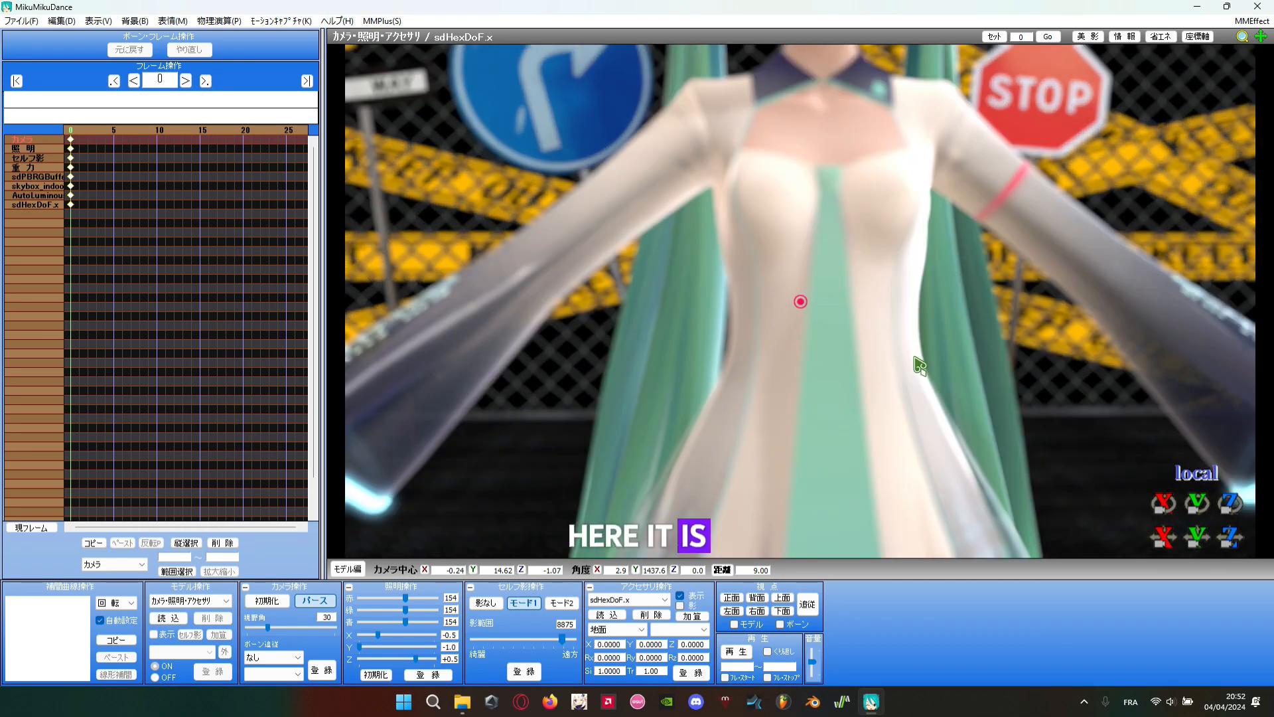
{"action": "scroll", "coordinate": [918, 365], "scroll_direction": "down", "scroll_amount": 8}
{"action": "scroll", "coordinate": [918, 365], "scroll_direction": "up", "scroll_amount": 5}
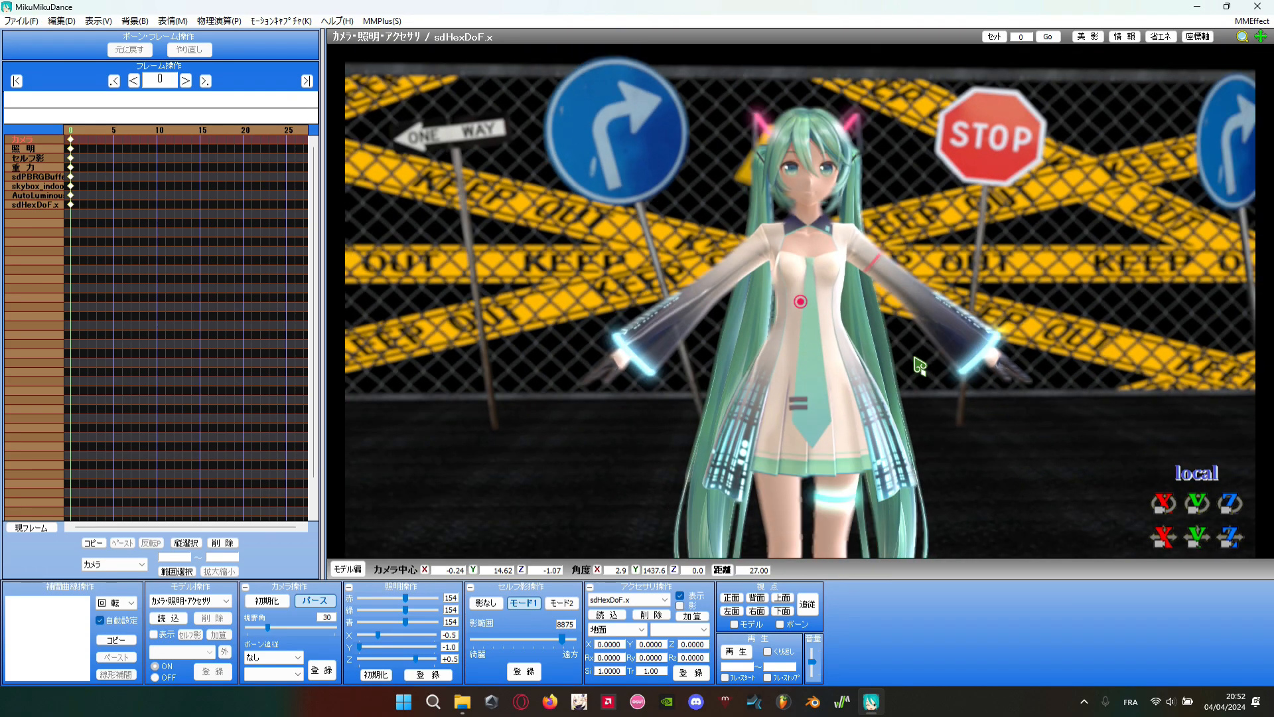
{"action": "scroll", "coordinate": [919, 365], "scroll_direction": "up", "scroll_amount": 5}
{"action": "middle_click_drag", "start_coordinate": [901, 300], "coordinate": [893, 335]}
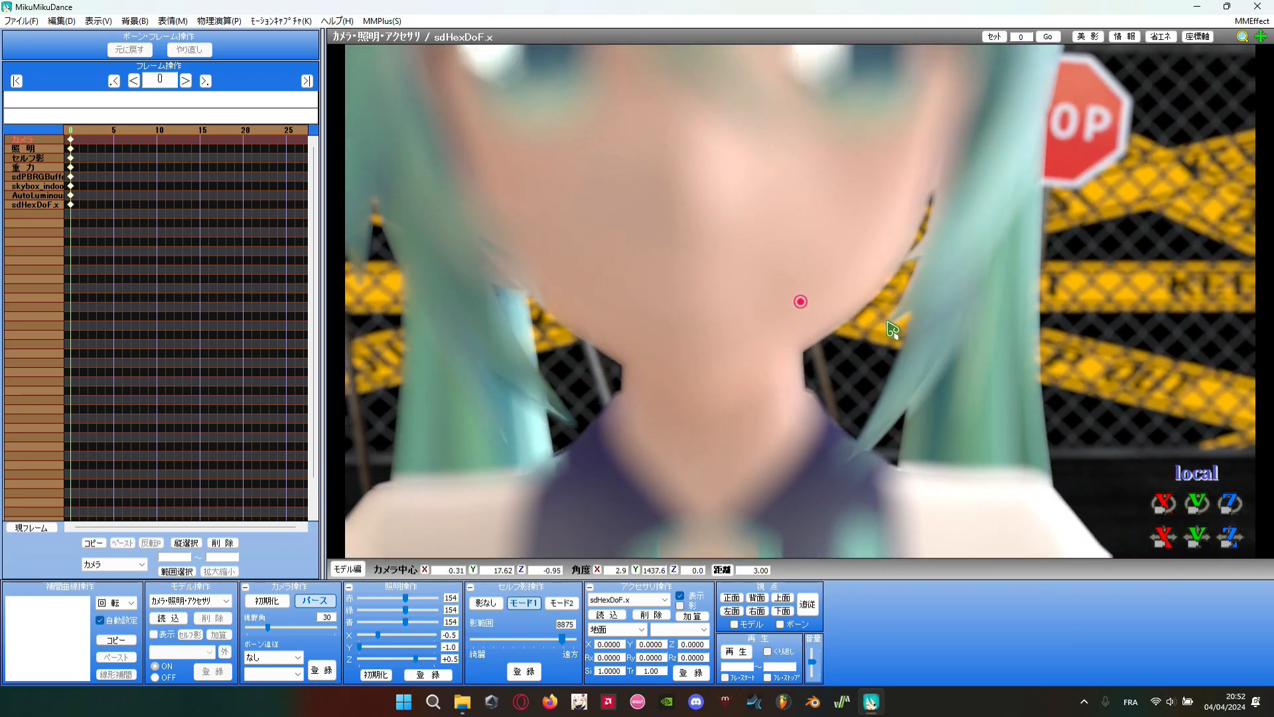
{"action": "scroll", "coordinate": [892, 335], "scroll_direction": "down", "scroll_amount": 10}
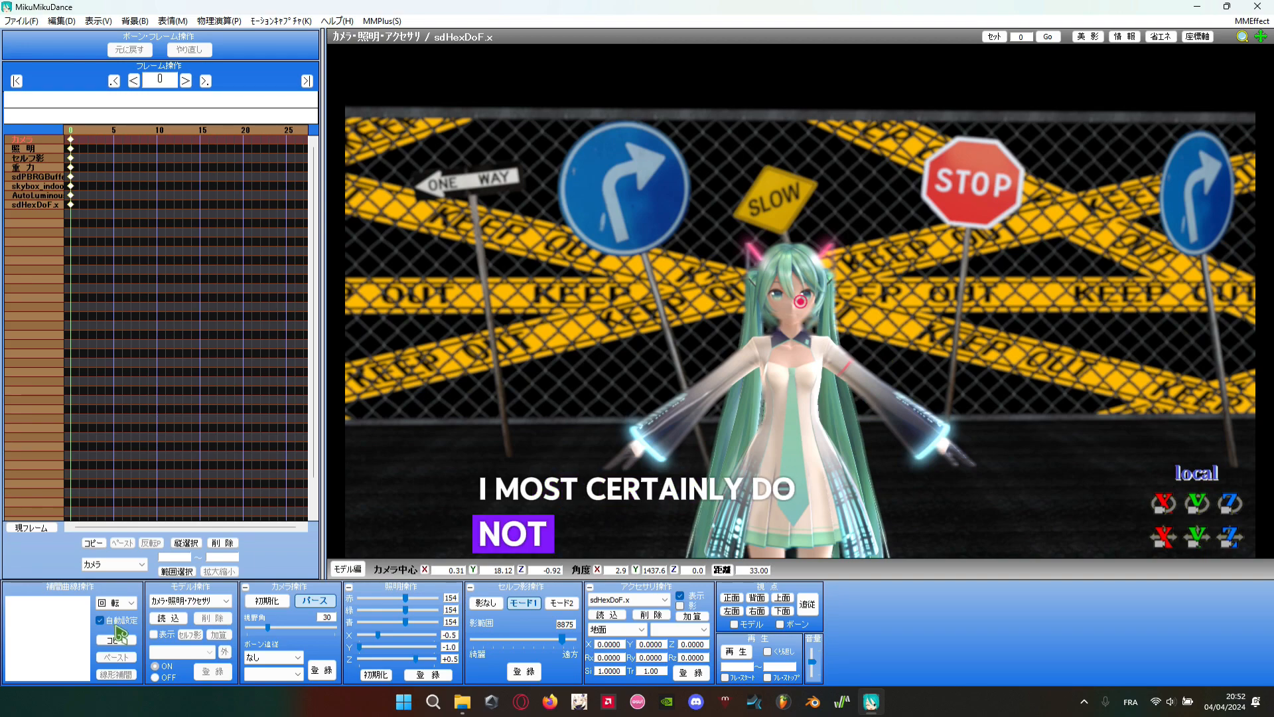
{"action": "left_click", "coordinate": [651, 615]}
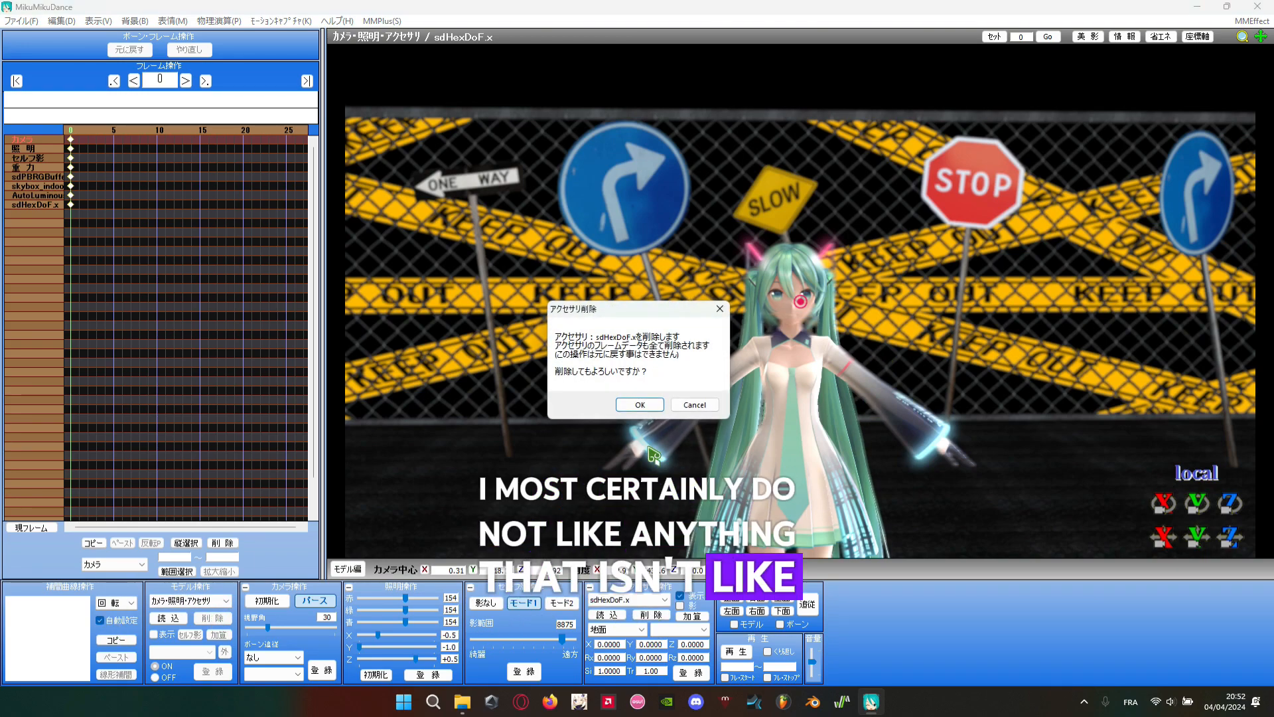
{"action": "left_click", "coordinate": [636, 404]}
- Switch to File Explorer and open the PowerDOF_v005 folder inside the MMD Effects folder
{"action": "left_click", "coordinate": [462, 702]}
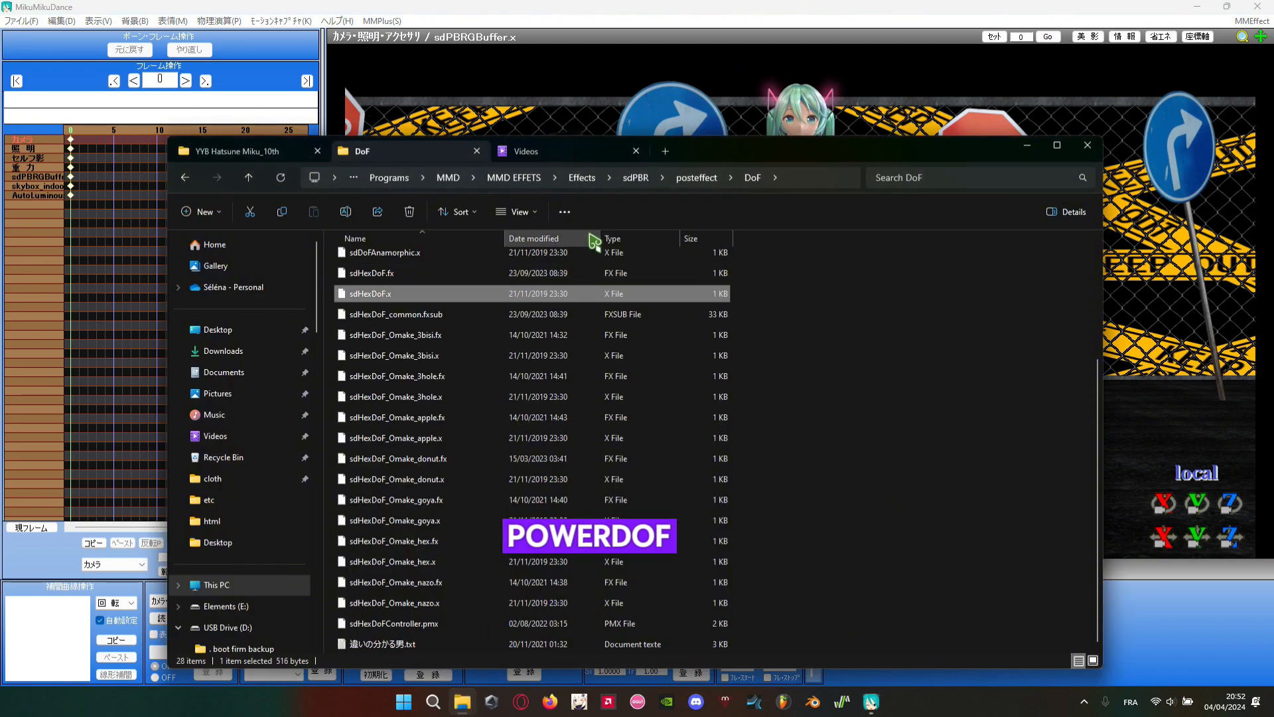
{"action": "left_click", "coordinate": [684, 179]}
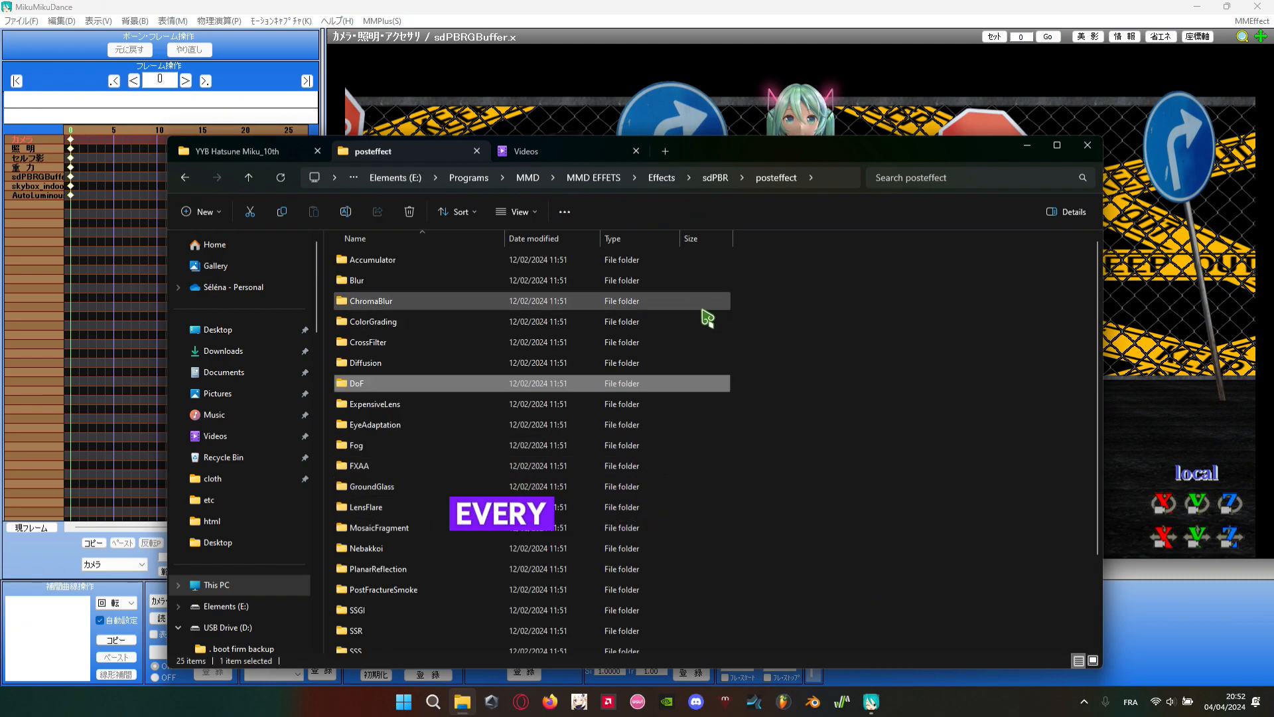
{"action": "left_click", "coordinate": [729, 178]}
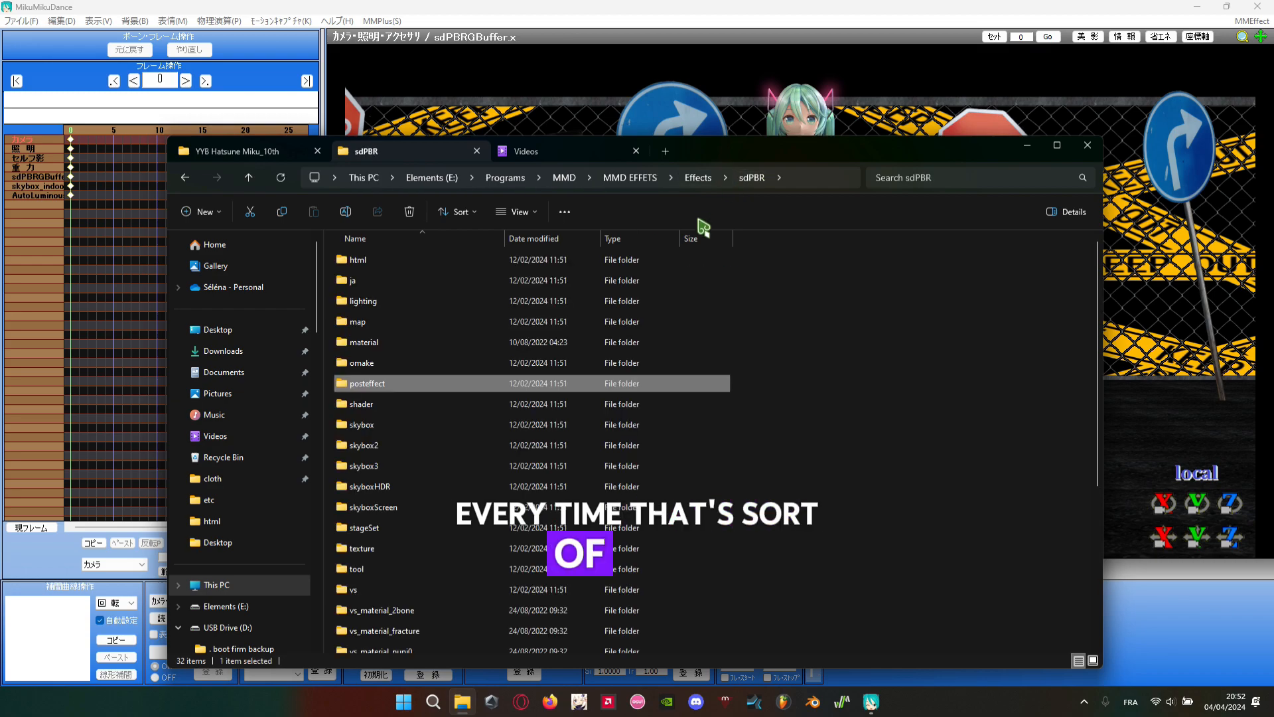
{"action": "left_click", "coordinate": [693, 186]}
{"action": "left_click", "coordinate": [864, 329]}
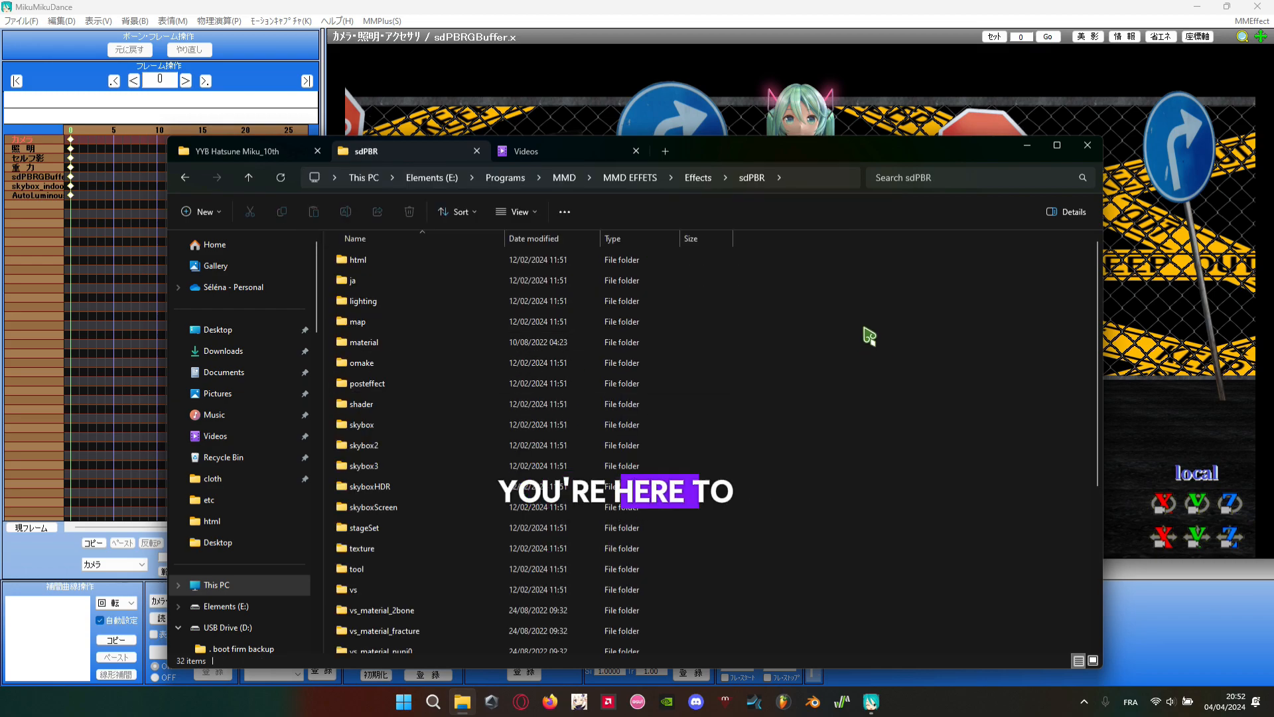
{"action": "left_click", "coordinate": [692, 180]}
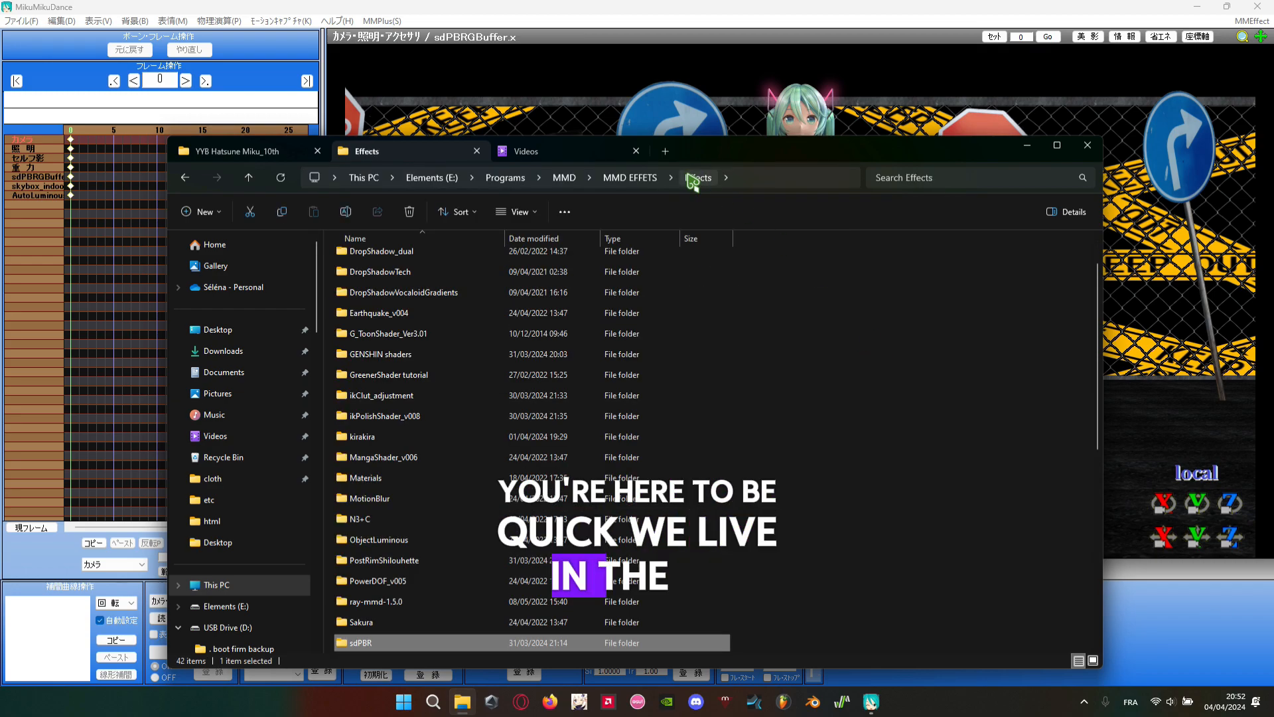
{"action": "double_click", "coordinate": [438, 585]}
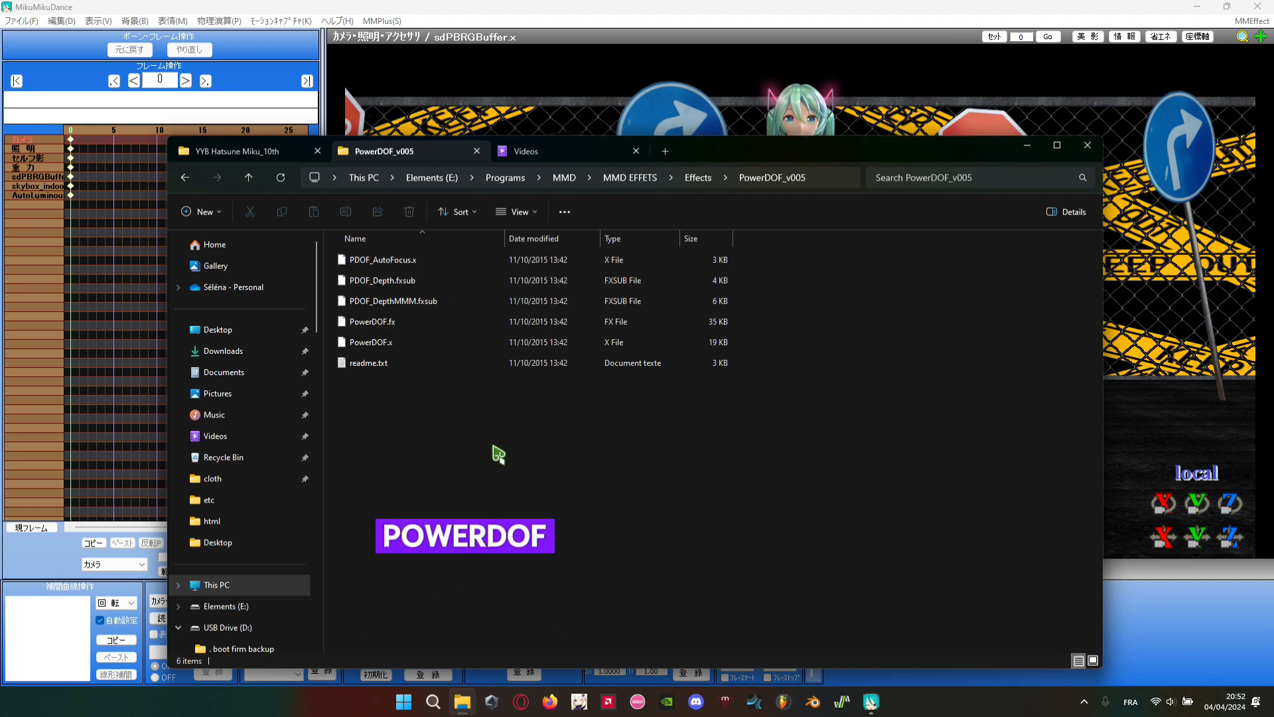
- Load PowerDOF.x and PDOF_AutoFocus.x into the MikuMikuDance scene and inspect the background blur around the model's upper body
{"action": "left_click", "coordinate": [465, 262]}
{"action": "left_click", "coordinate": [462, 343], "text": "ctrl"}
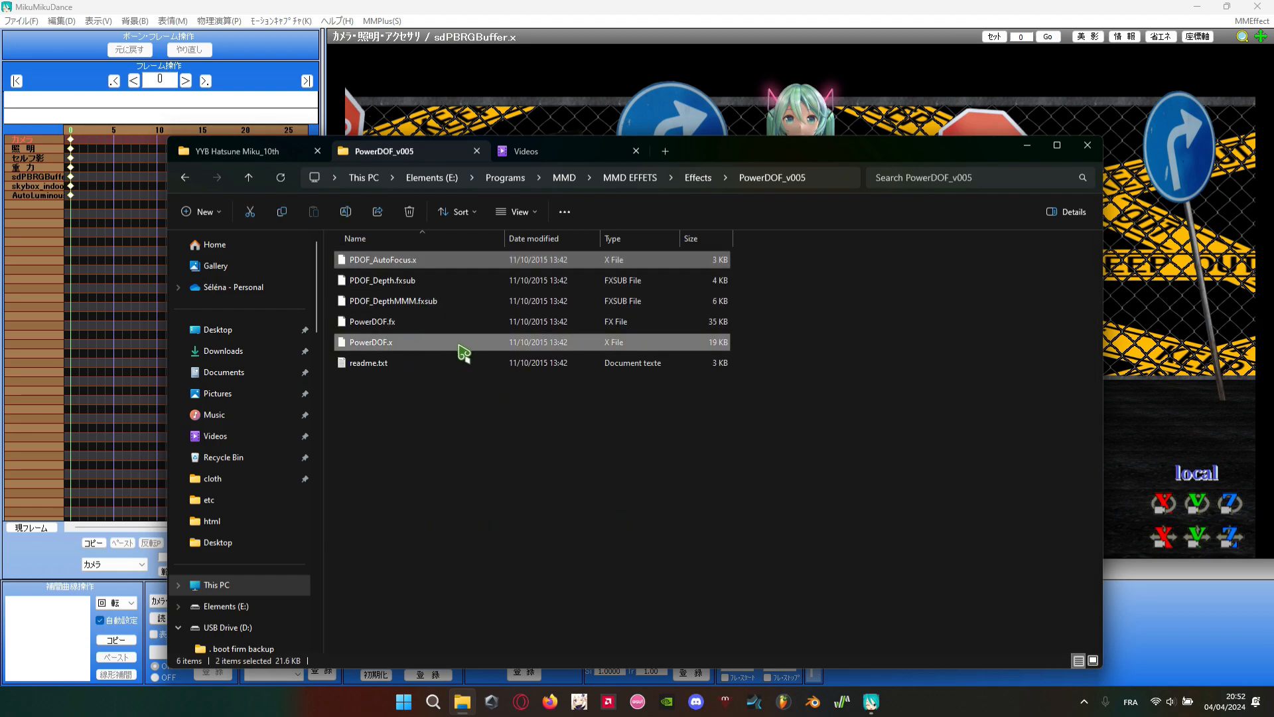
{"action": "left_click_drag", "start_coordinate": [1220, 321], "coordinate": [1220, 322]}
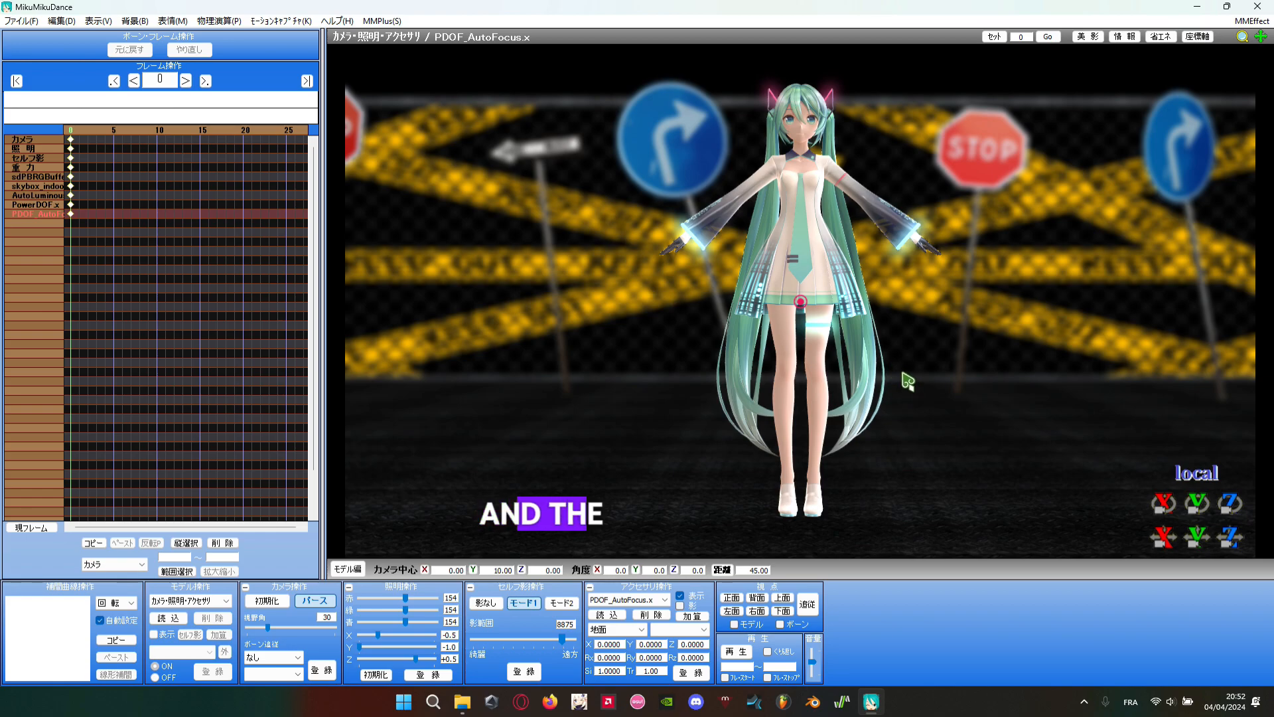
{"action": "scroll", "coordinate": [890, 346], "scroll_direction": "up", "scroll_amount": 5}
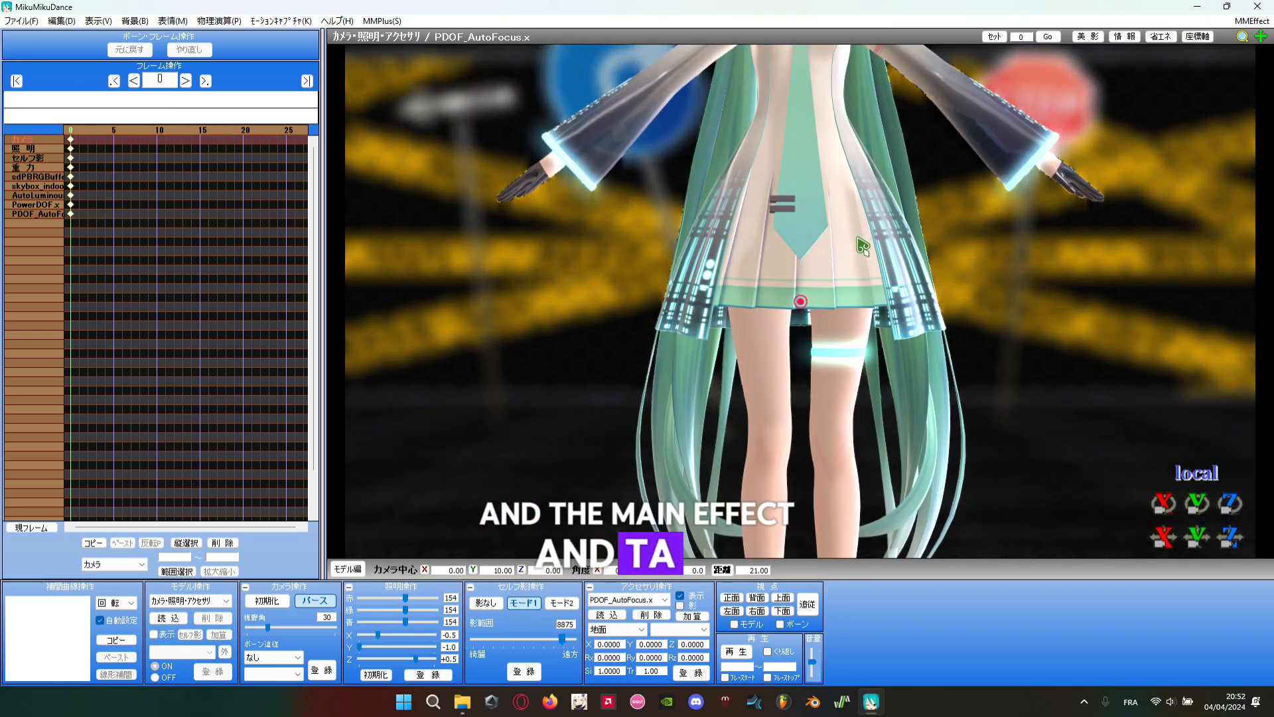
{"action": "middle_click_drag", "start_coordinate": [858, 238], "coordinate": [864, 318]}
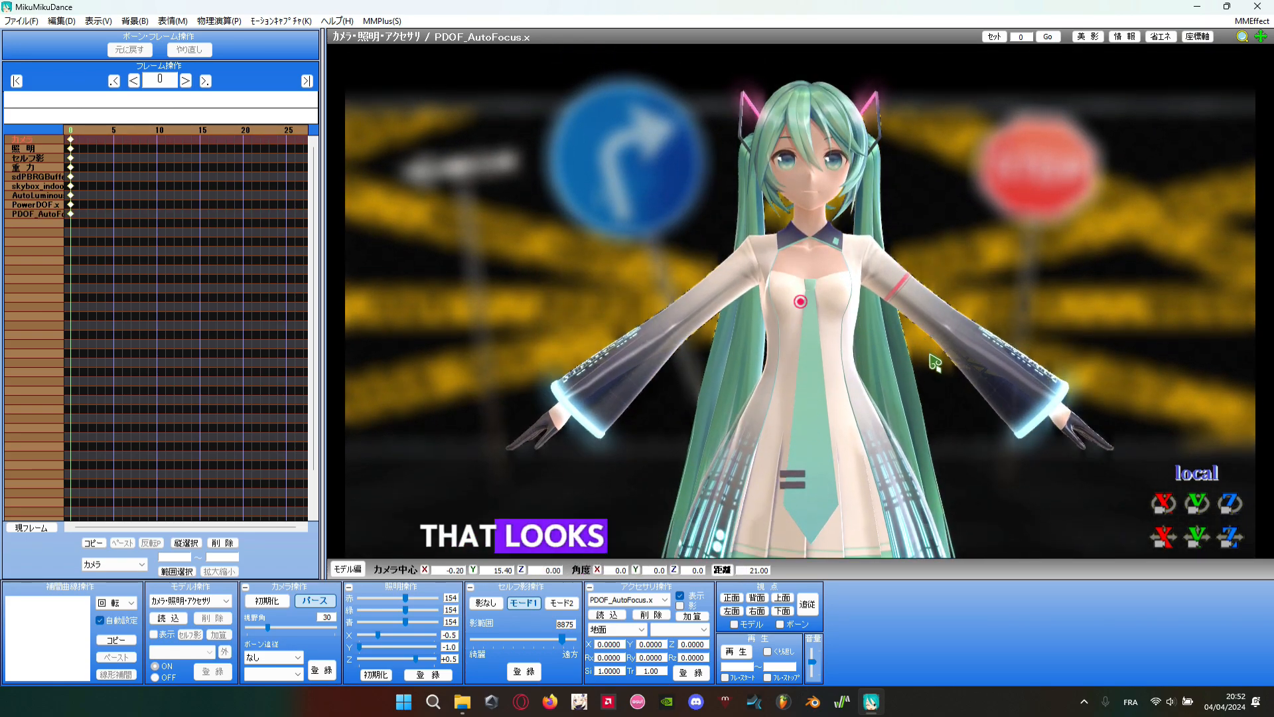
{"action": "right_click_drag", "start_coordinate": [930, 354], "coordinate": [880, 360]}
{"action": "right_click_drag", "start_coordinate": [869, 316], "coordinate": [944, 379]}
{"action": "scroll", "coordinate": [961, 369], "scroll_direction": "up", "scroll_amount": 3}
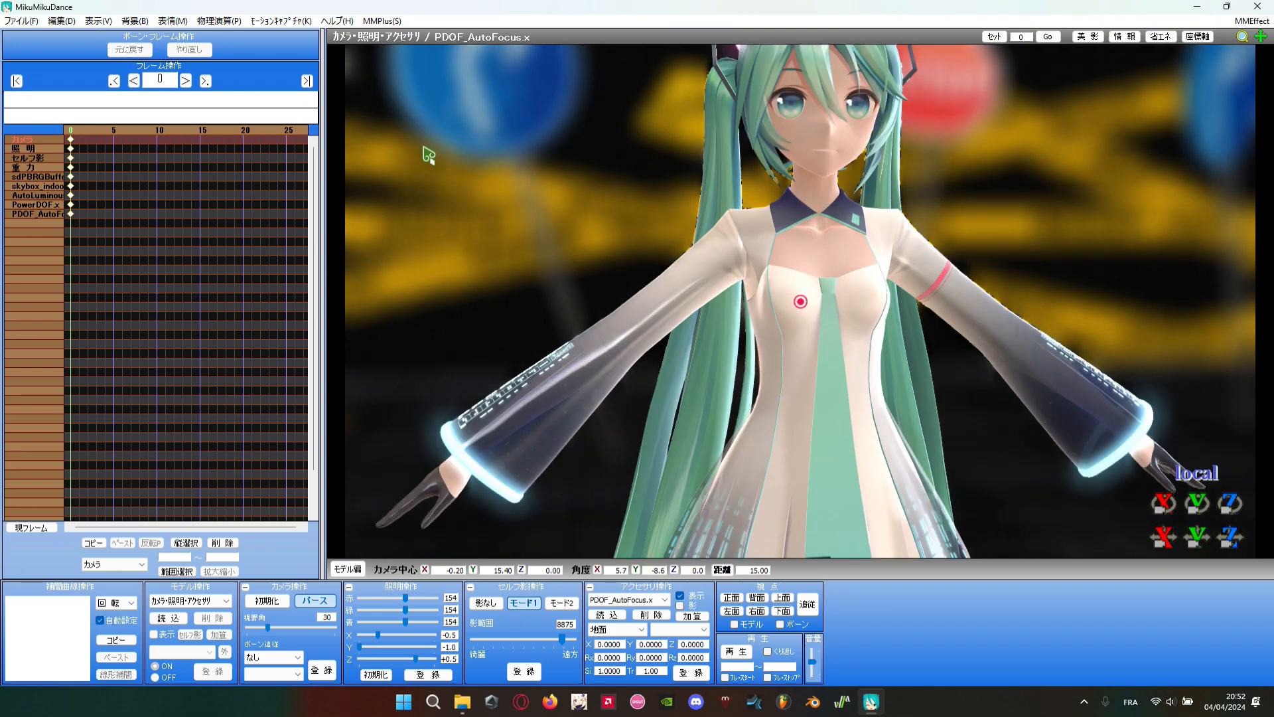
- Load KiraKira.x from the KiraKira_v2_32_64_MMM folder within the kirakira effects into the scene
{"action": "left_click", "coordinate": [463, 702]}
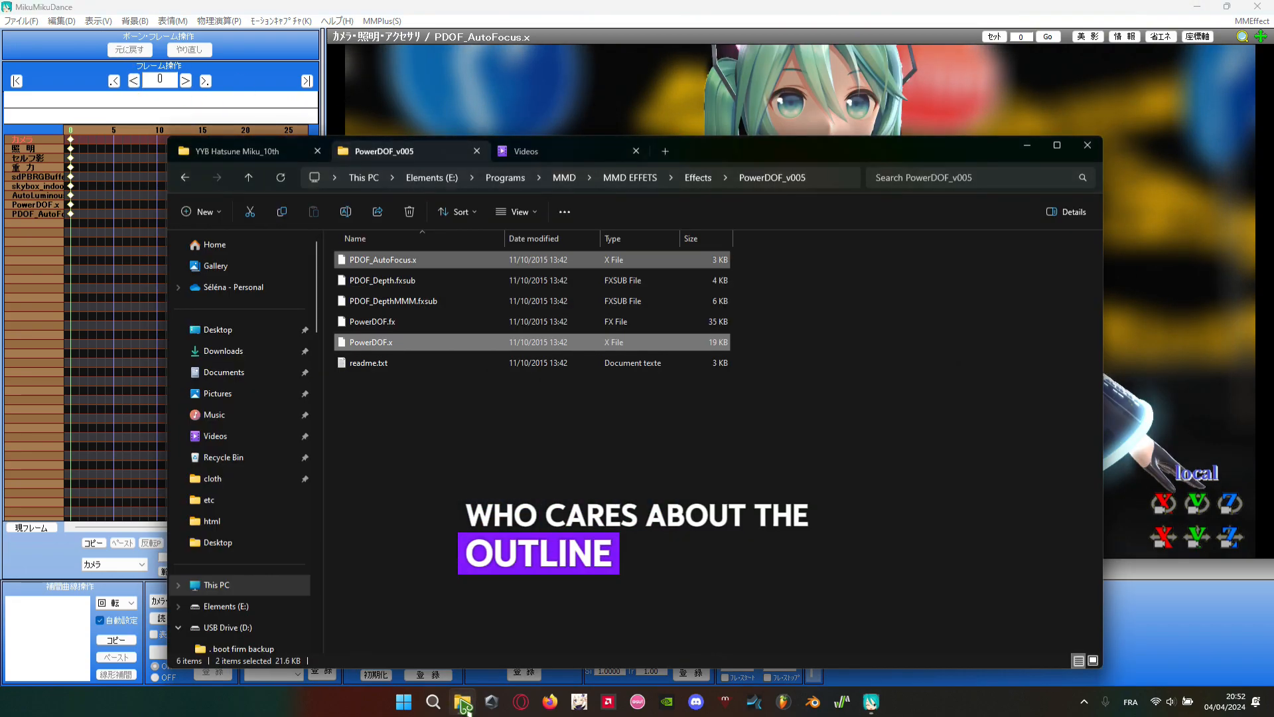
{"action": "left_click", "coordinate": [697, 180]}
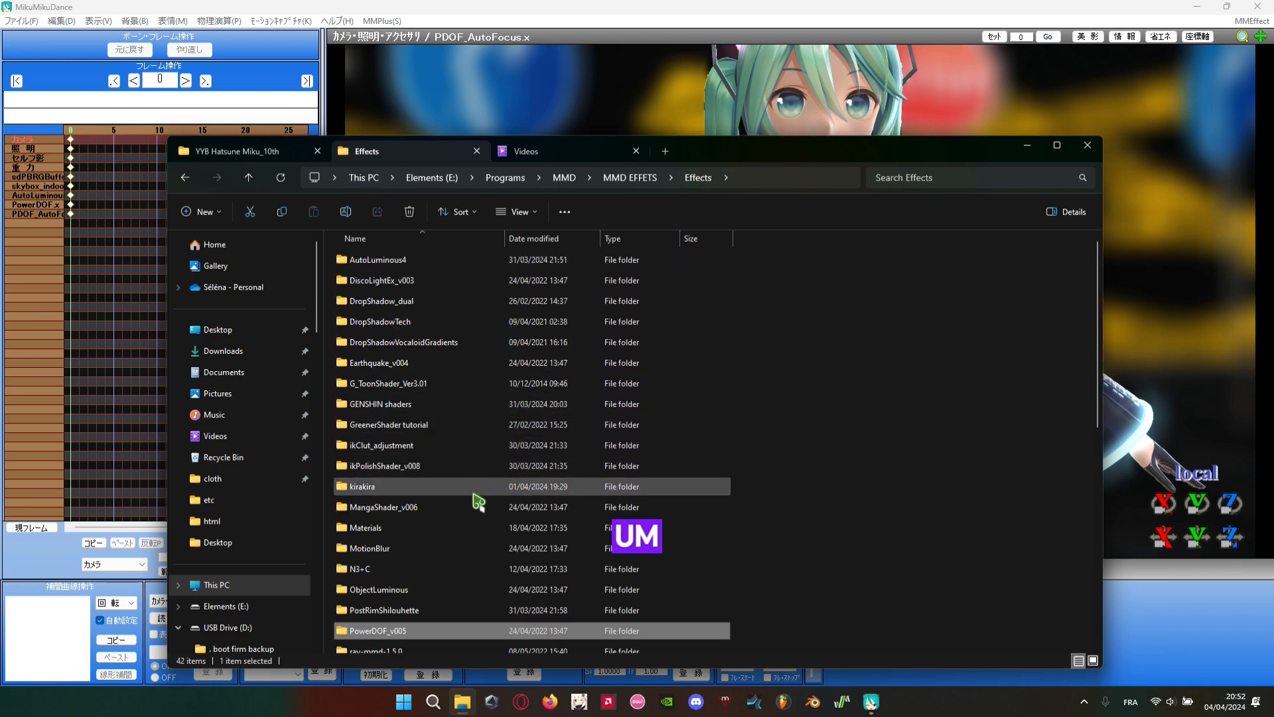
{"action": "double_click", "coordinate": [448, 491]}
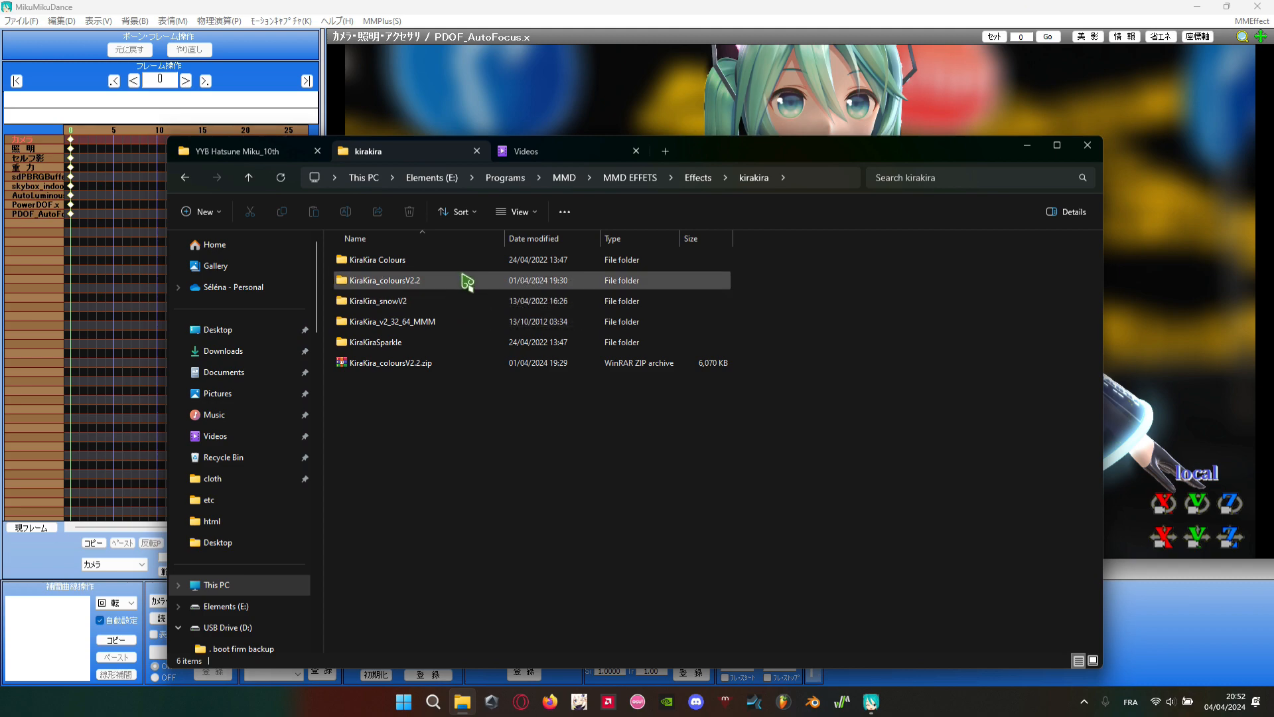
{"action": "double_click", "coordinate": [465, 323]}
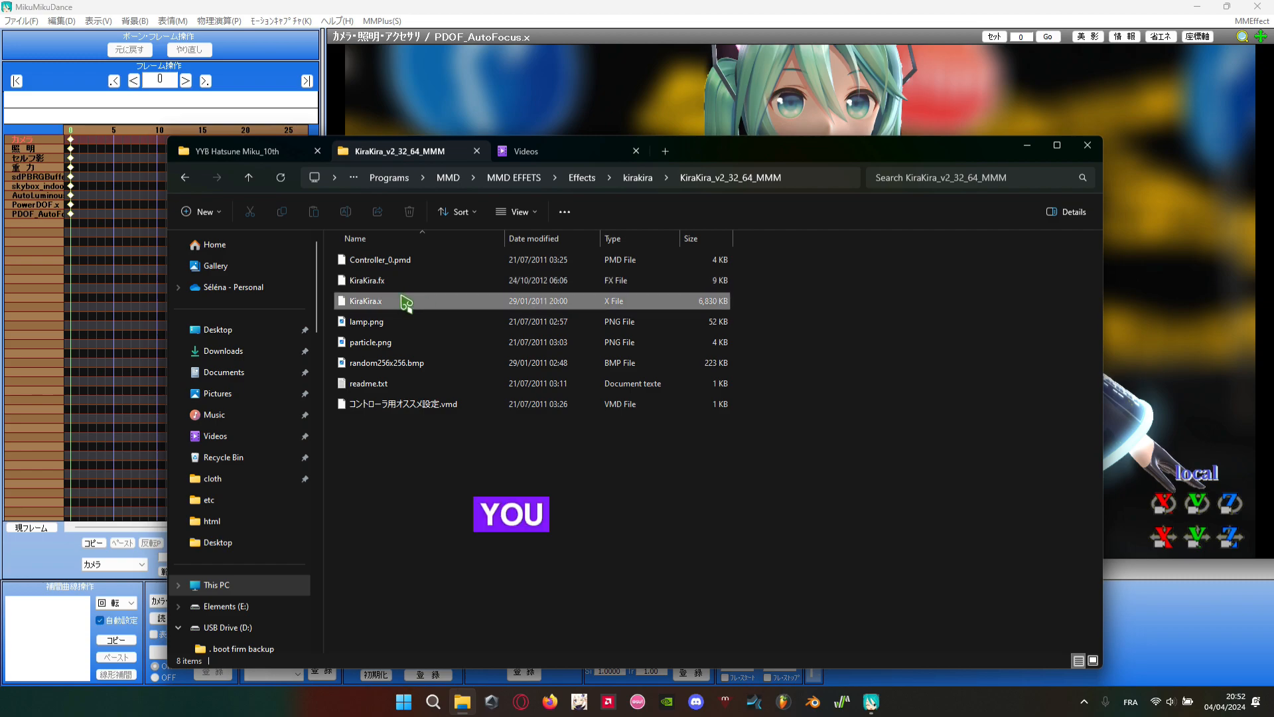
{"action": "left_click_drag", "start_coordinate": [372, 303], "coordinate": [1022, 360]}
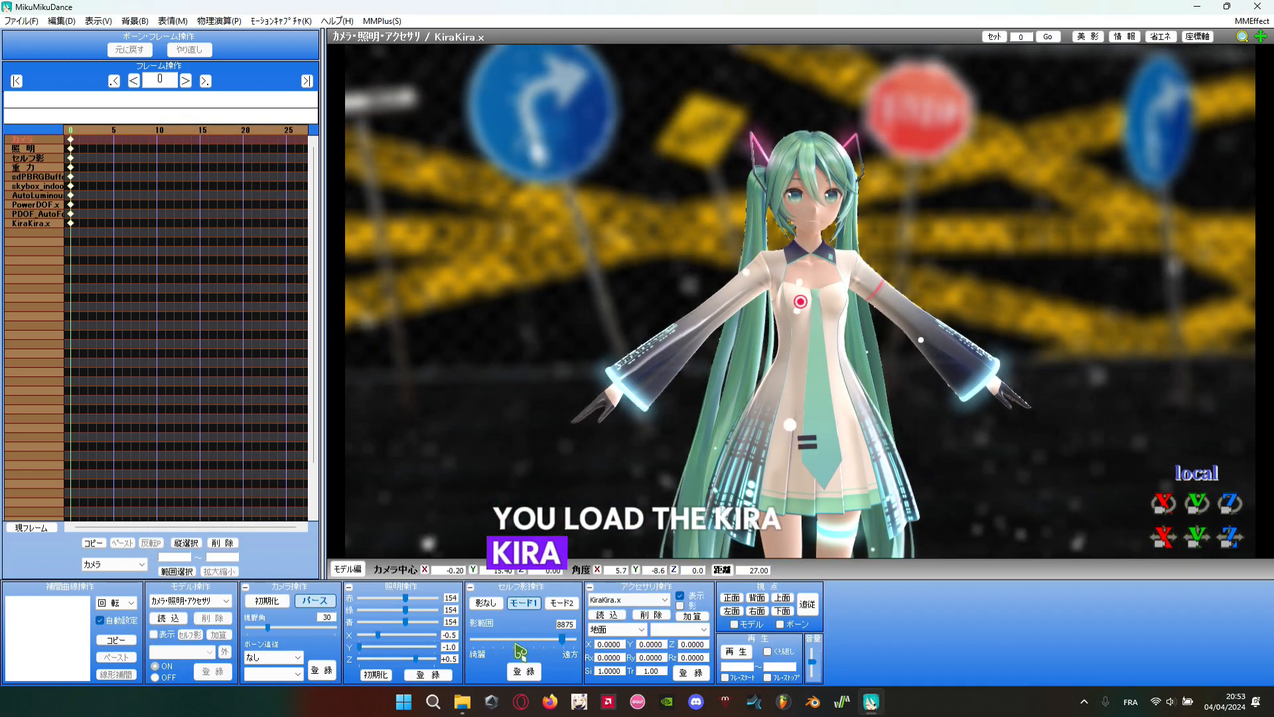
- Load the KiraKira controller model Controller_0.pmd from the inner KiraKira_coloursV2.2 folder into the scene, accepting the dialogs
{"action": "left_click", "coordinate": [463, 701]}
{"action": "left_click", "coordinate": [636, 181]}
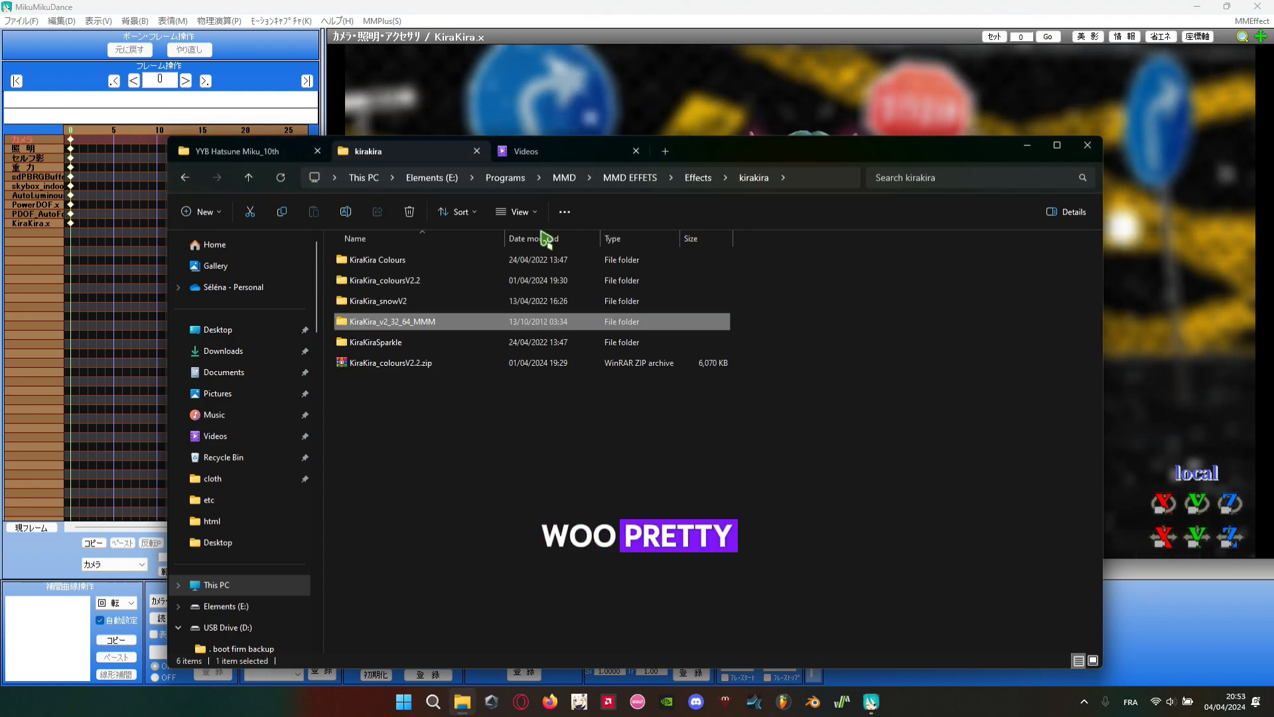
{"action": "double_click", "coordinate": [482, 280]}
{"action": "double_click", "coordinate": [476, 263]}
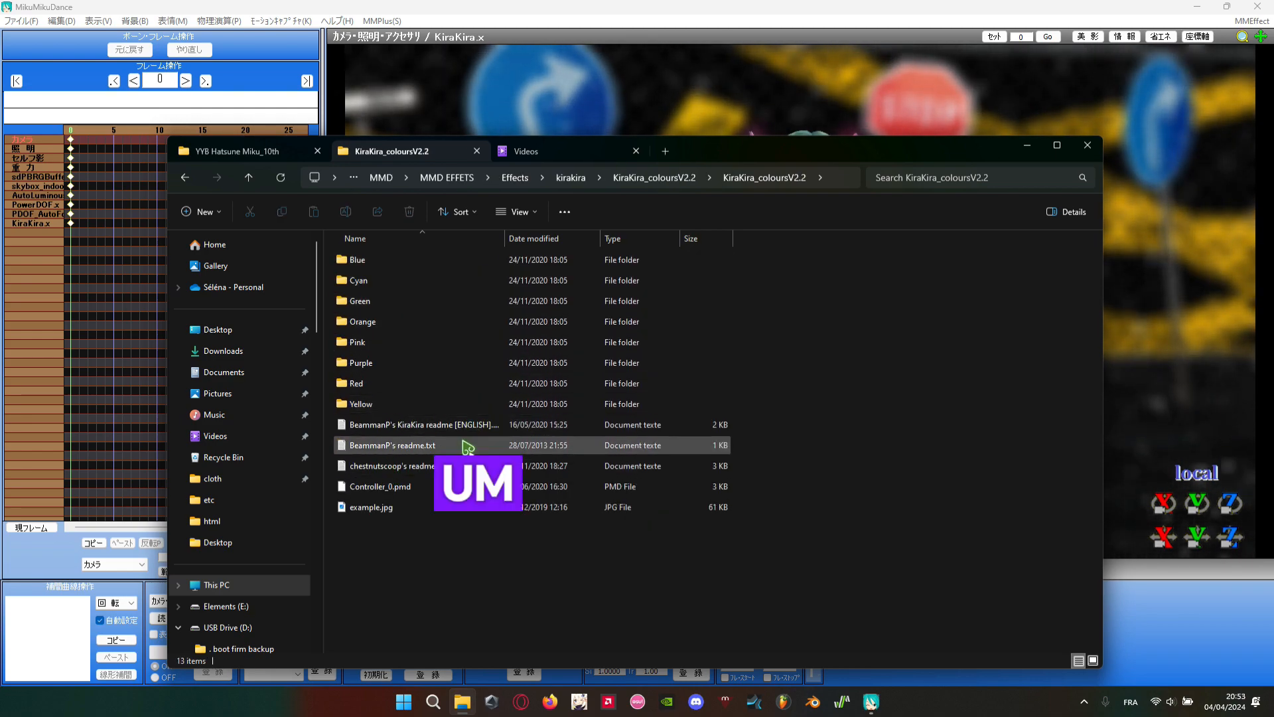
{"action": "left_click", "coordinate": [398, 487]}
{"action": "left_click_drag", "start_coordinate": [1212, 375], "coordinate": [1188, 378]}
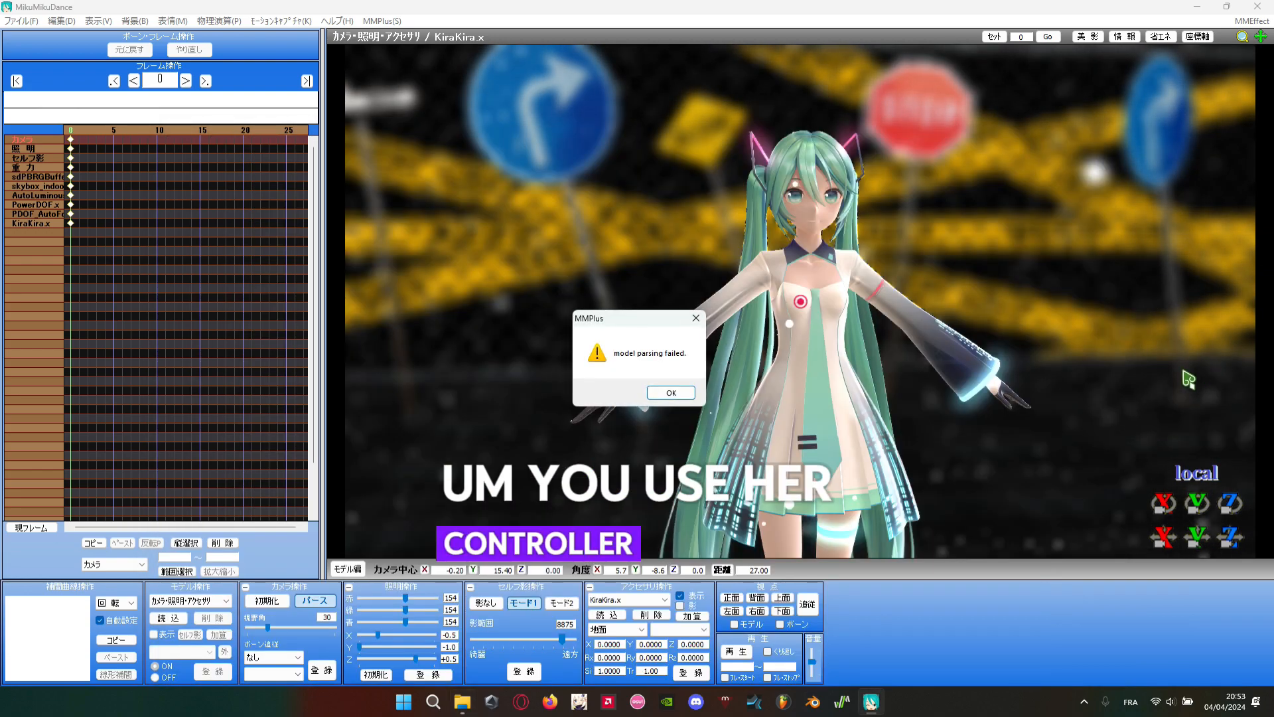
{"action": "left_click", "coordinate": [671, 393]}
{"action": "left_click", "coordinate": [648, 395]}
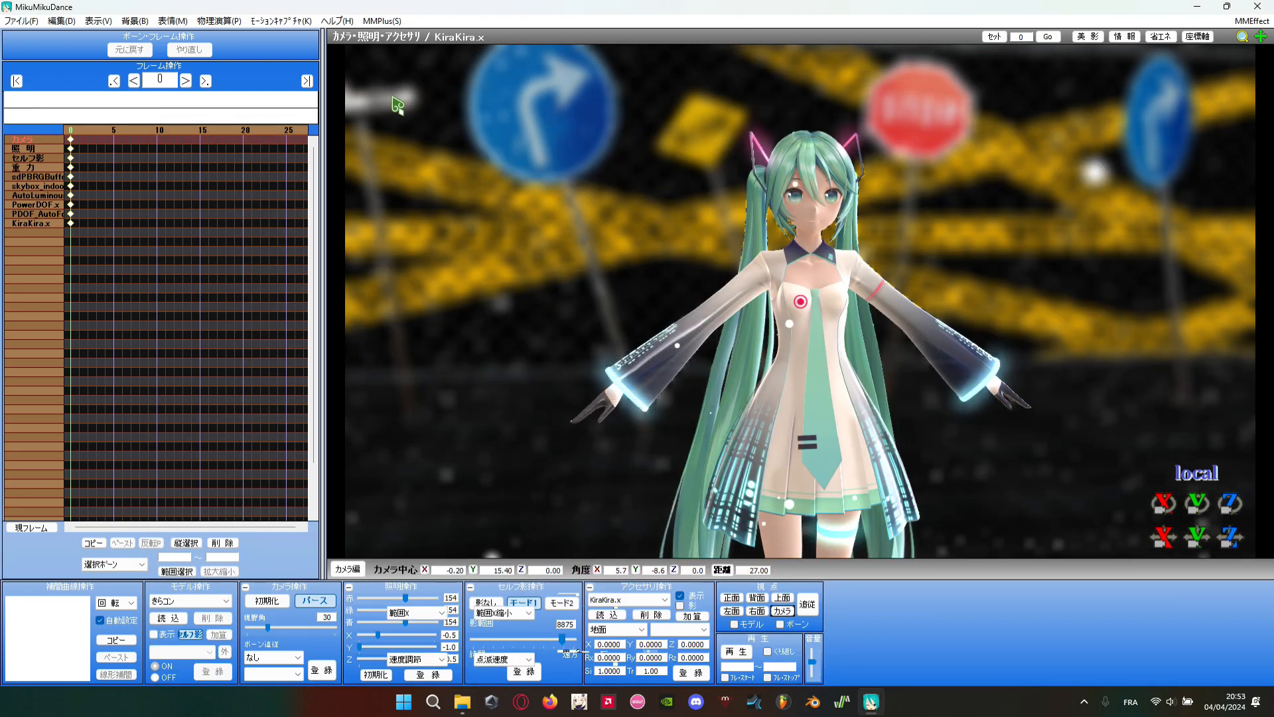
- Switch the MikuMikuDance interface language to English
{"action": "left_click", "coordinate": [335, 20]}
{"action": "left_click", "coordinate": [372, 36]}
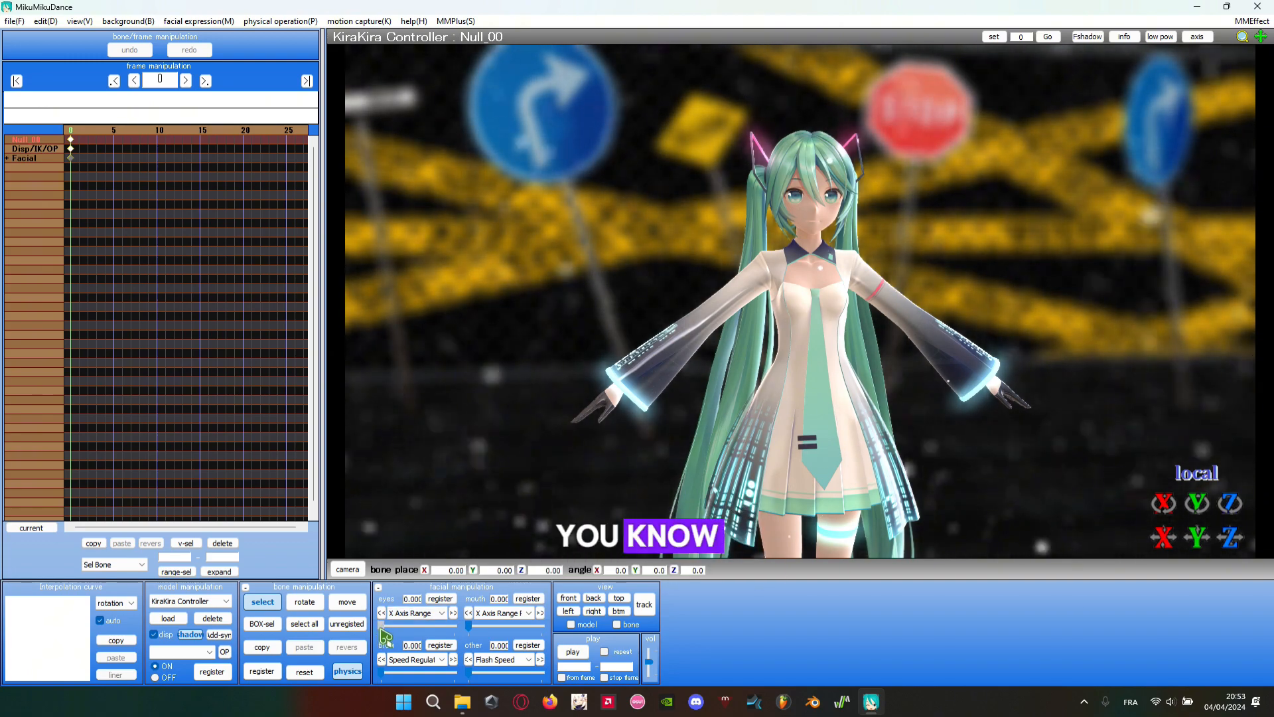
- Set the KiraKira controller's X Axis Range to 1, speed regulation to about 0.95 and Flash Speed to about 0.72, keeping Particle Size at 0
{"action": "left_click_drag", "start_coordinate": [381, 626], "coordinate": [458, 629]}
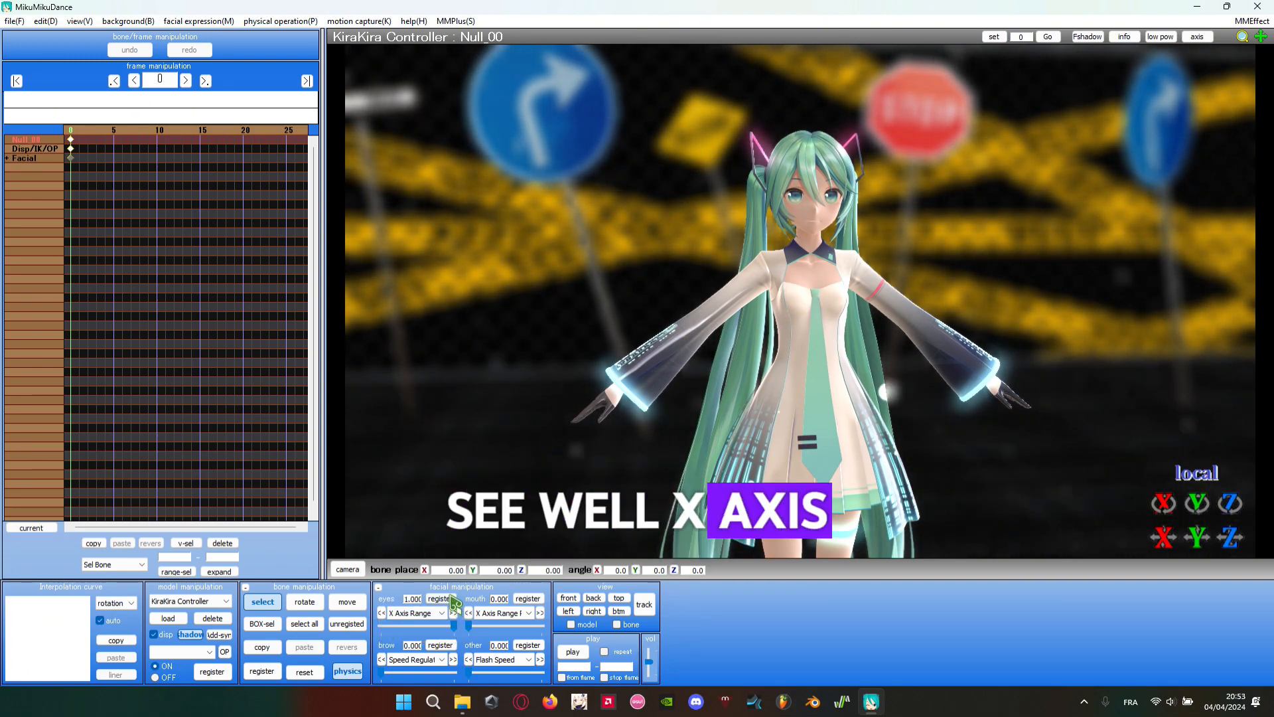
{"action": "left_click_drag", "start_coordinate": [449, 672], "coordinate": [454, 672]}
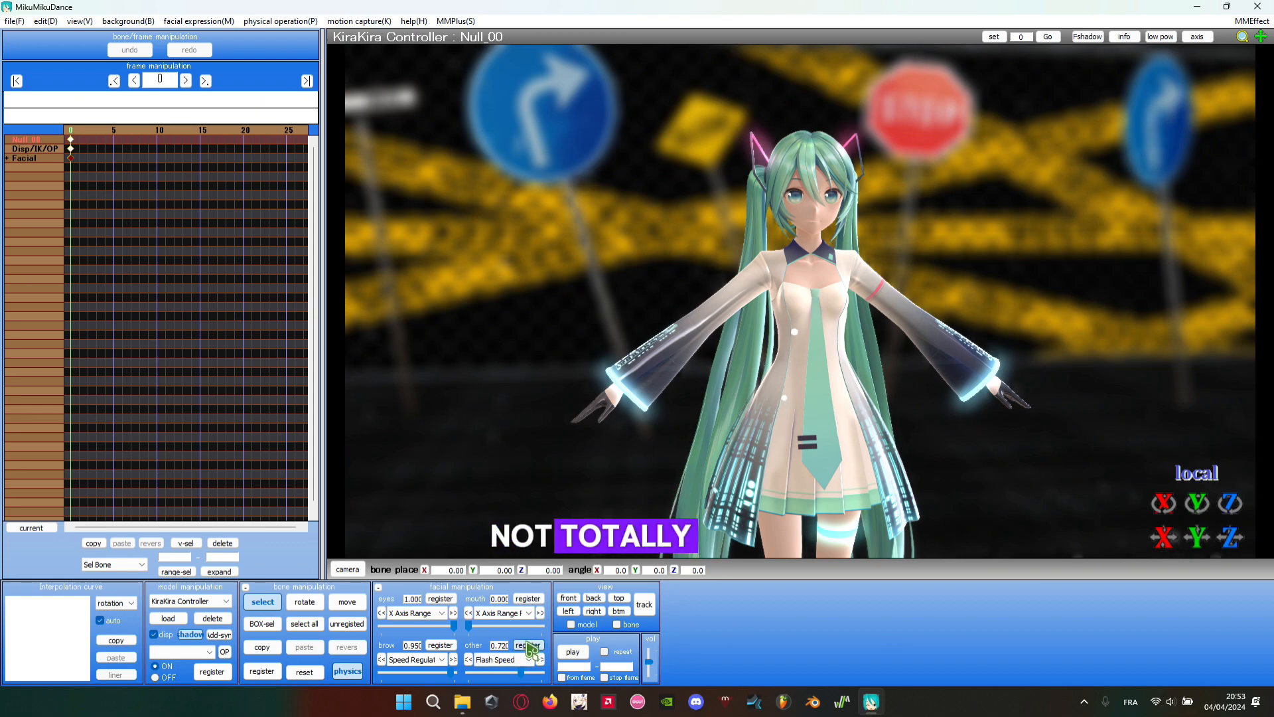
{"action": "left_click", "coordinate": [494, 679]}
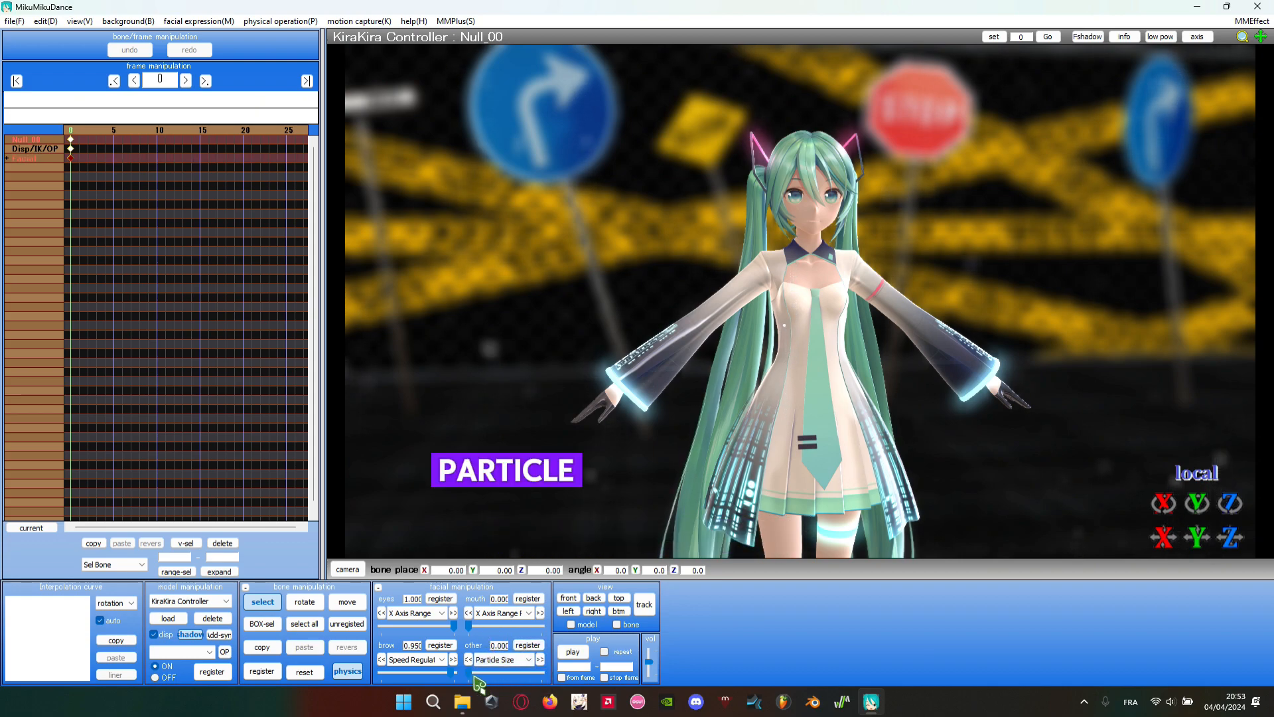
{"action": "left_click_drag", "start_coordinate": [502, 677], "coordinate": [401, 681]}
- Set the KiraKira controller's Fluctuation to about 0.36 and its number of particles to about 0.14
{"action": "left_click", "coordinate": [497, 660]}
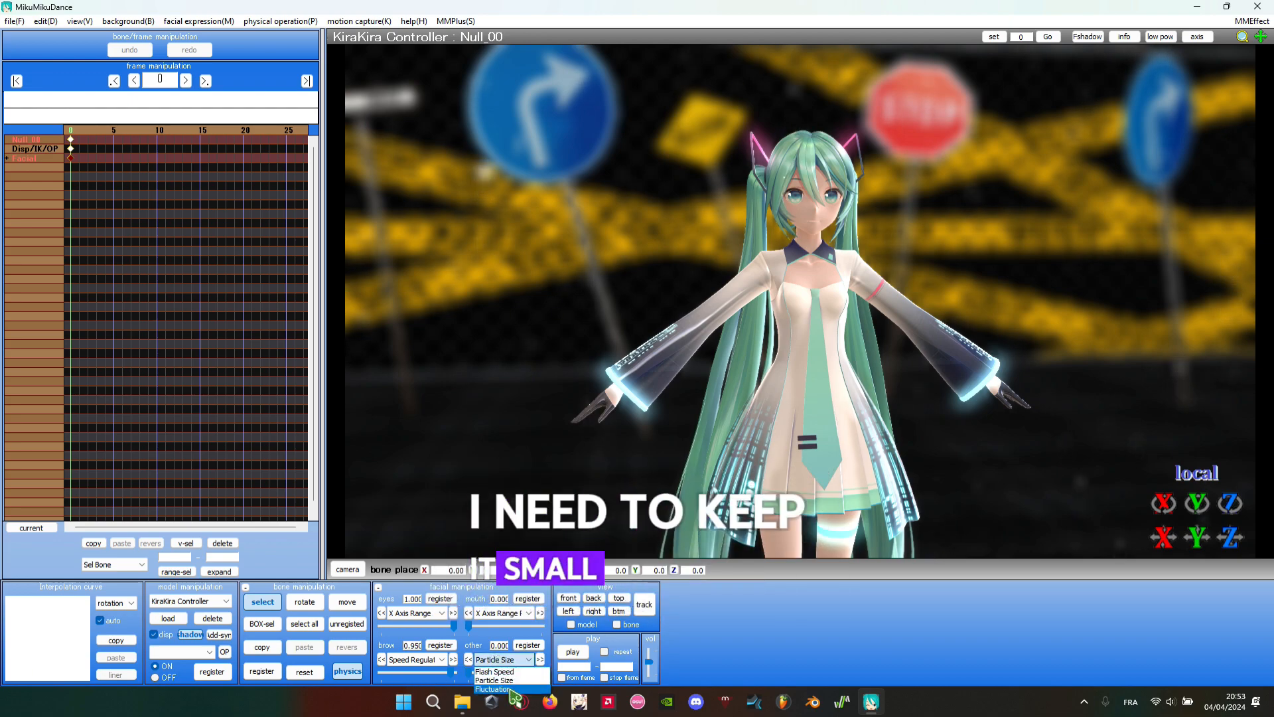
{"action": "left_click_drag", "start_coordinate": [470, 677], "coordinate": [511, 677]}
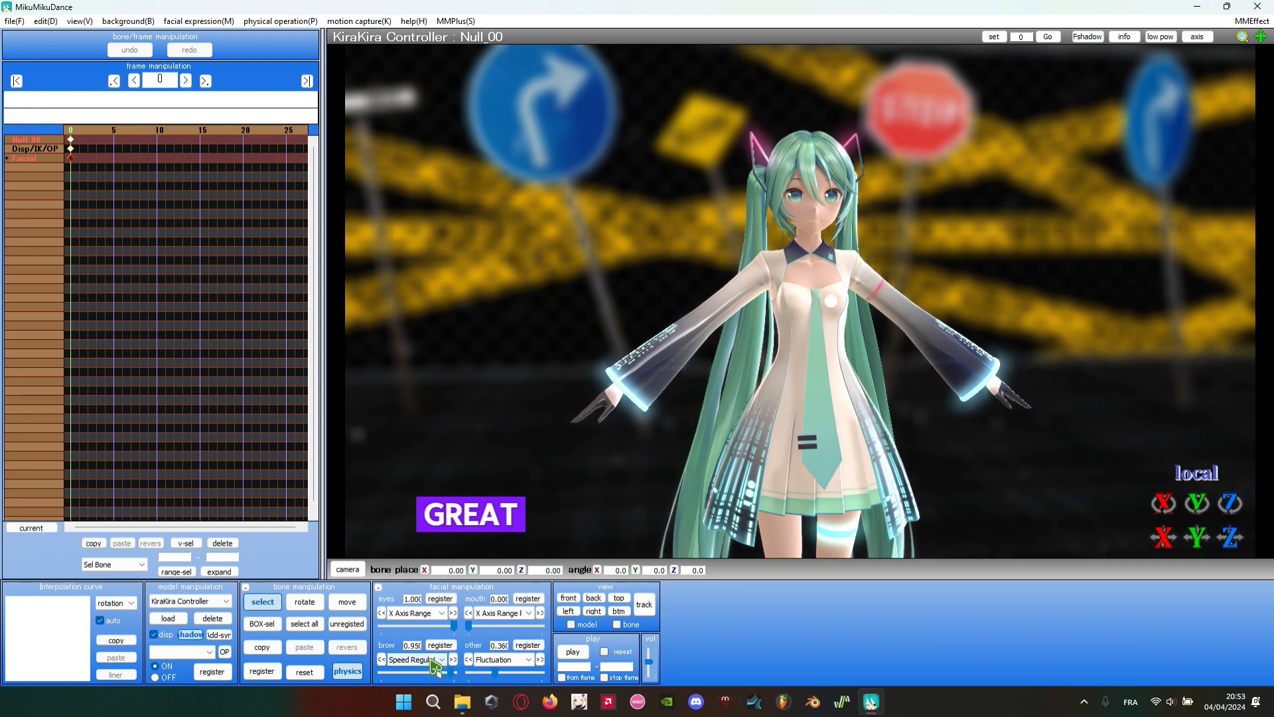
{"action": "left_click", "coordinate": [439, 680]}
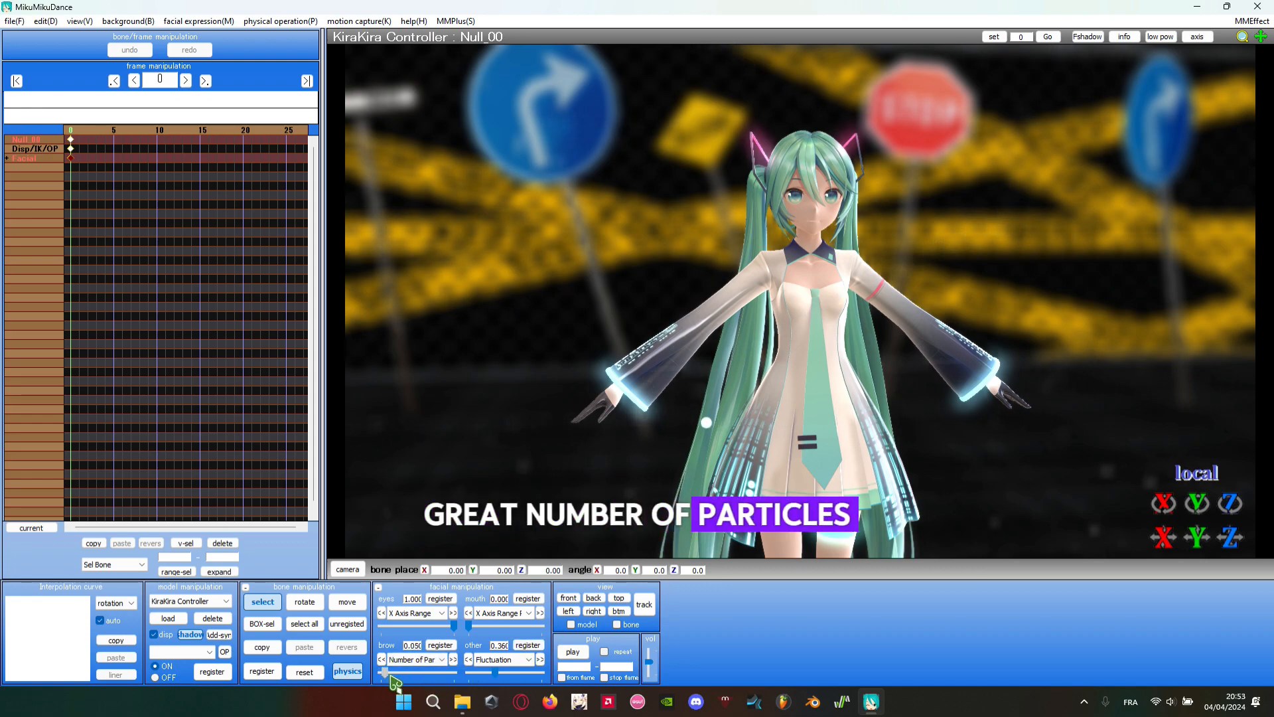
{"action": "left_click_drag", "start_coordinate": [392, 676], "coordinate": [407, 678]}
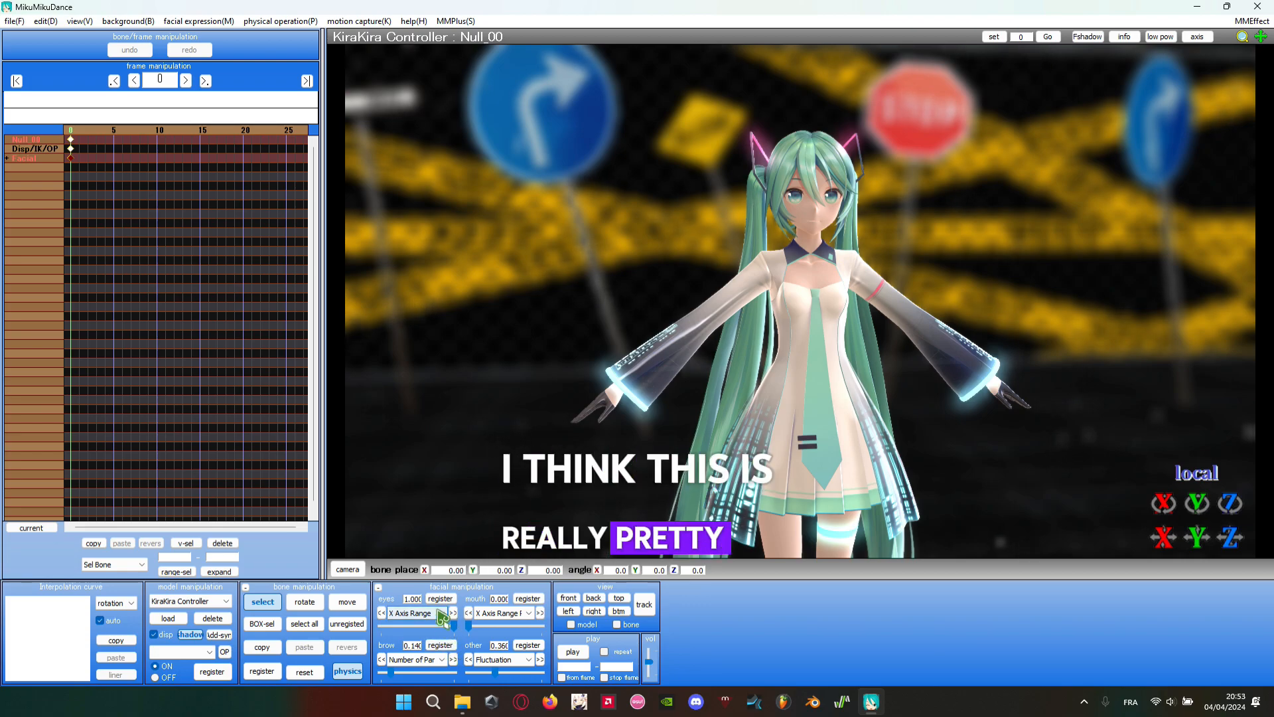
- Lower the KiraKira controller's Null_00 bone below the floor to Y -3.85 and register its position at frame 0
{"action": "right_click_drag", "start_coordinate": [1075, 423], "coordinate": [803, 435]}
{"action": "scroll", "coordinate": [879, 491], "scroll_direction": "down", "scroll_amount": 8}
{"action": "middle_click_drag", "start_coordinate": [880, 491], "coordinate": [856, 289]}
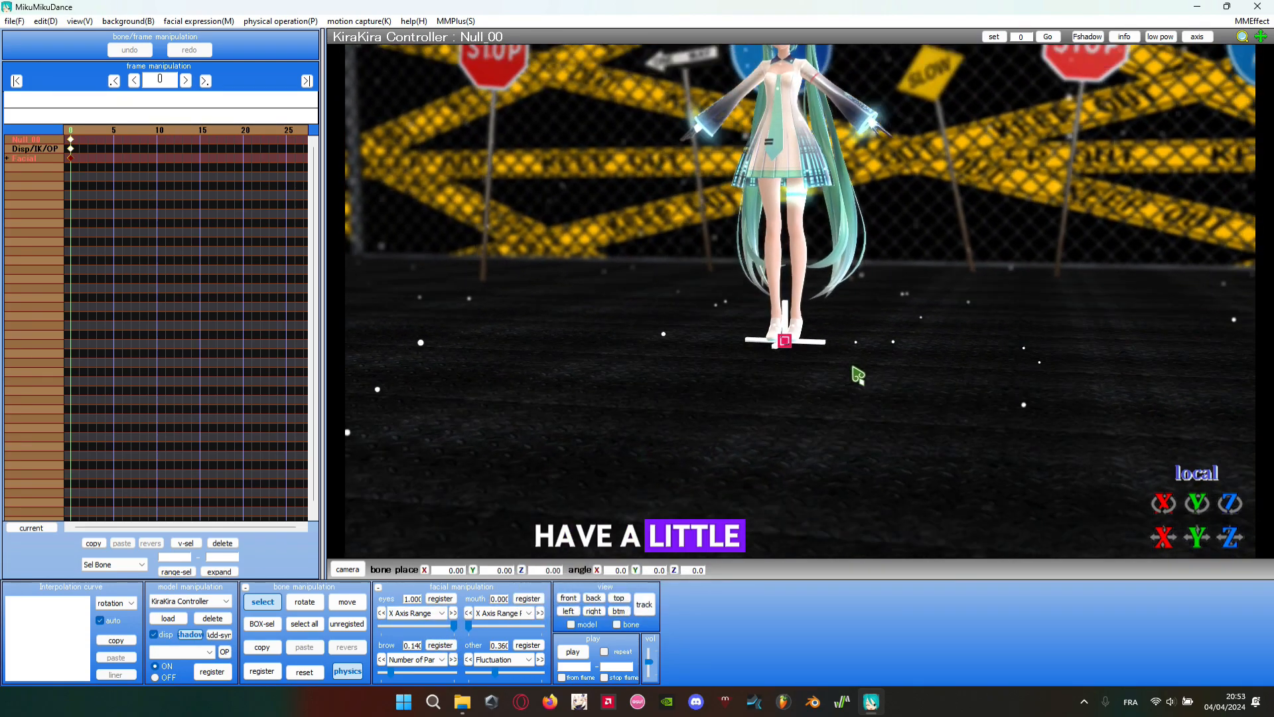
{"action": "scroll", "coordinate": [859, 372], "scroll_direction": "up", "scroll_amount": 15}
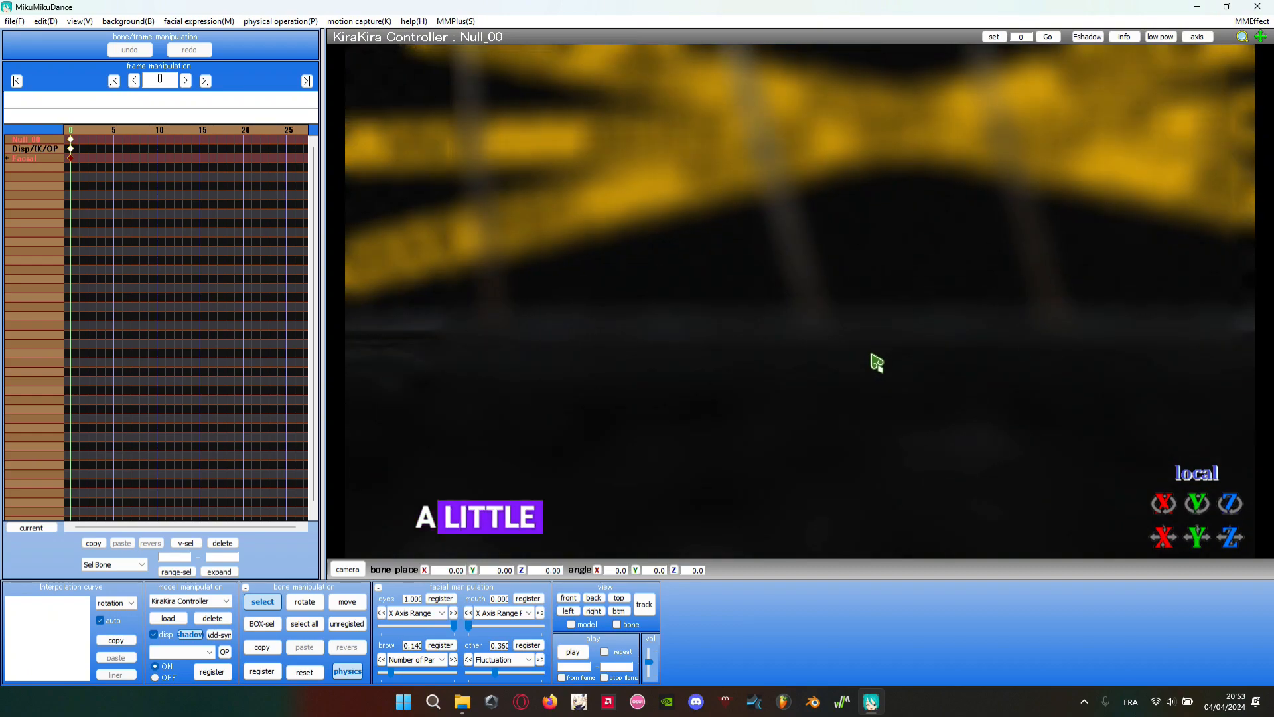
{"action": "scroll", "coordinate": [872, 355], "scroll_direction": "down", "scroll_amount": 4}
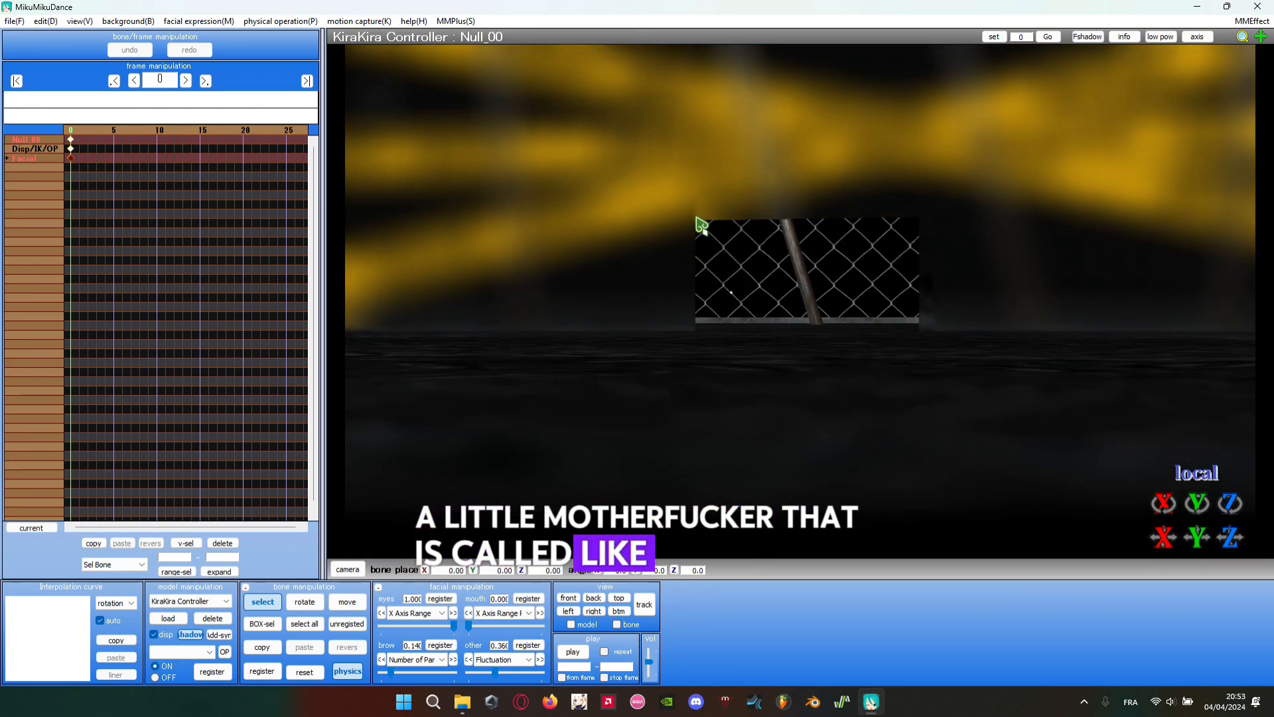
{"action": "scroll", "coordinate": [811, 288], "scroll_direction": "down", "scroll_amount": 5}
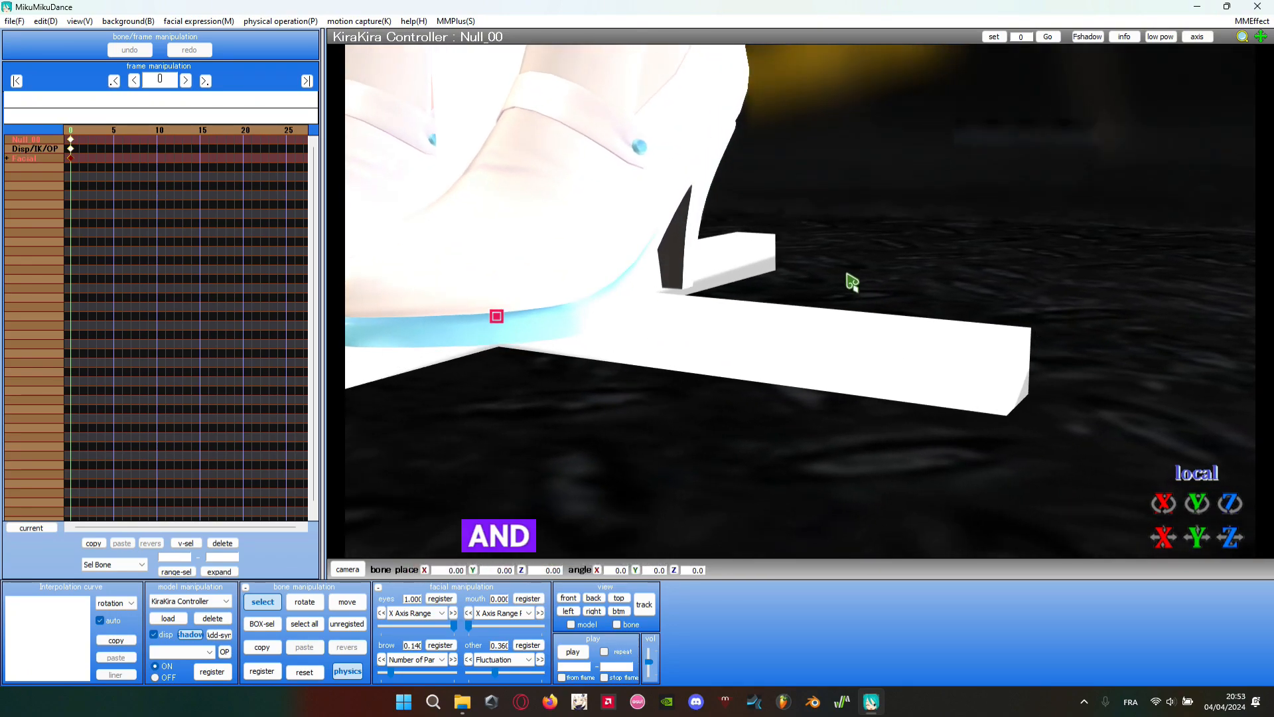
{"action": "scroll", "coordinate": [852, 282], "scroll_direction": "down", "scroll_amount": 5}
{"action": "scroll", "coordinate": [793, 307], "scroll_direction": "up", "scroll_amount": 4}
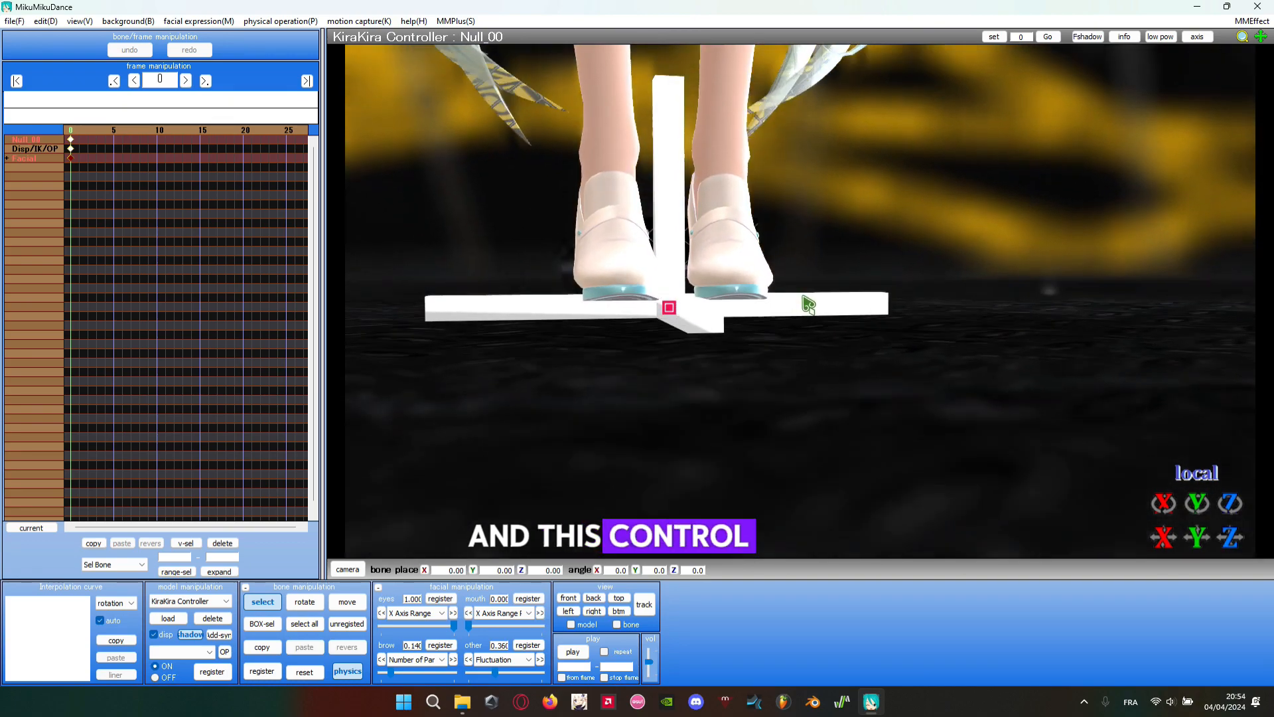
{"action": "right_click_drag", "start_coordinate": [808, 304], "coordinate": [805, 303]}
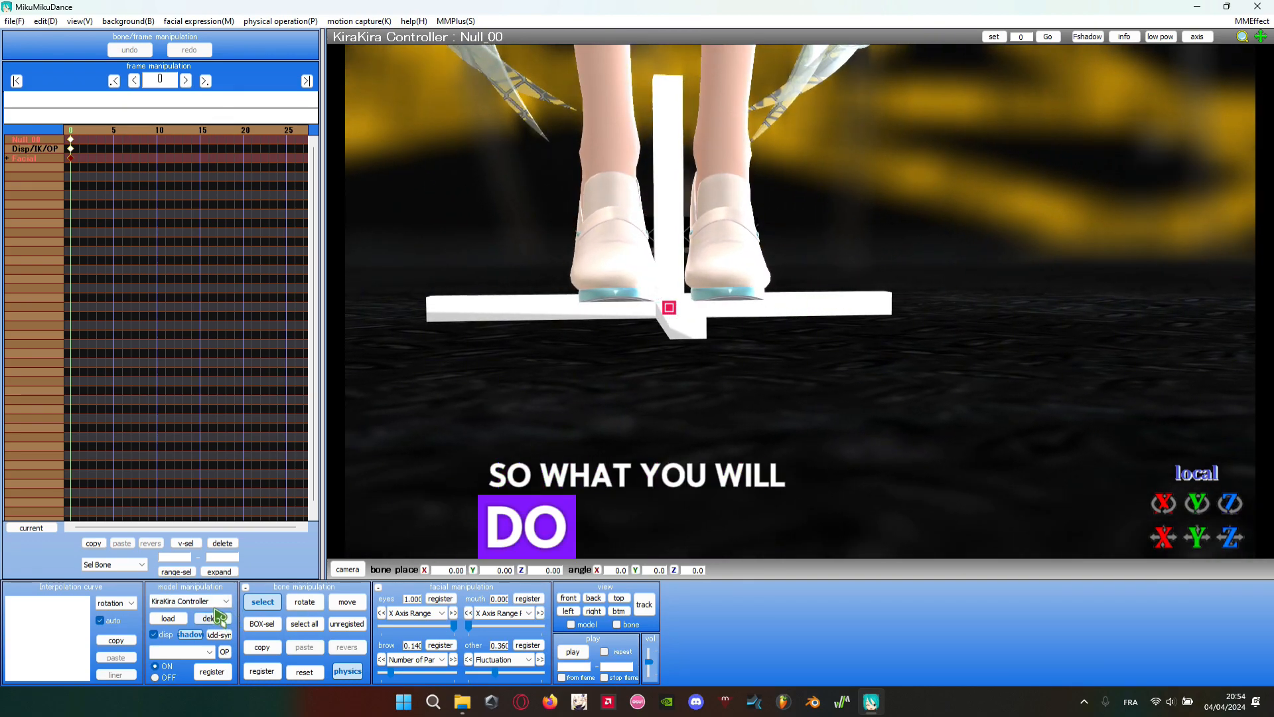
{"action": "left_click_drag", "start_coordinate": [1186, 524], "coordinate": [1187, 564]}
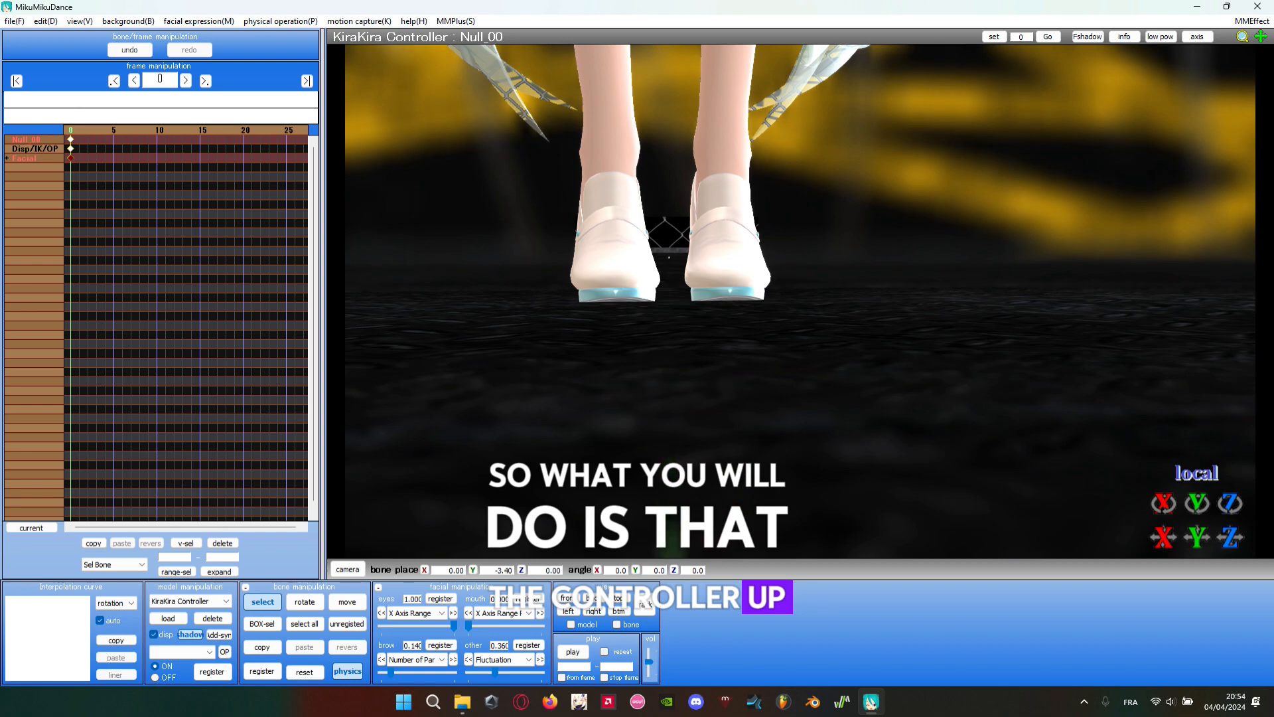
{"action": "left_click", "coordinate": [262, 671]}
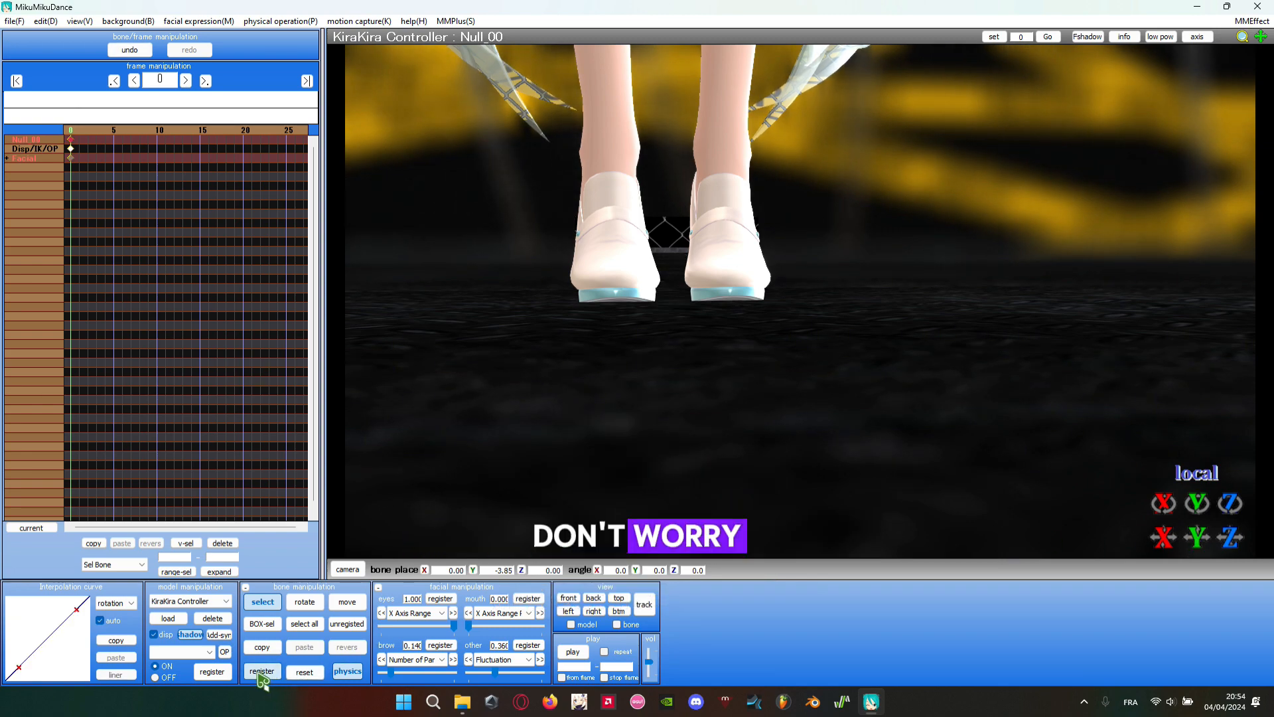
- Switch to camera/light/accessory editing and register the KiraKira.x accessory with its Y position set to -1
{"action": "left_click", "coordinate": [219, 601]}
{"action": "left_click", "coordinate": [216, 621]}
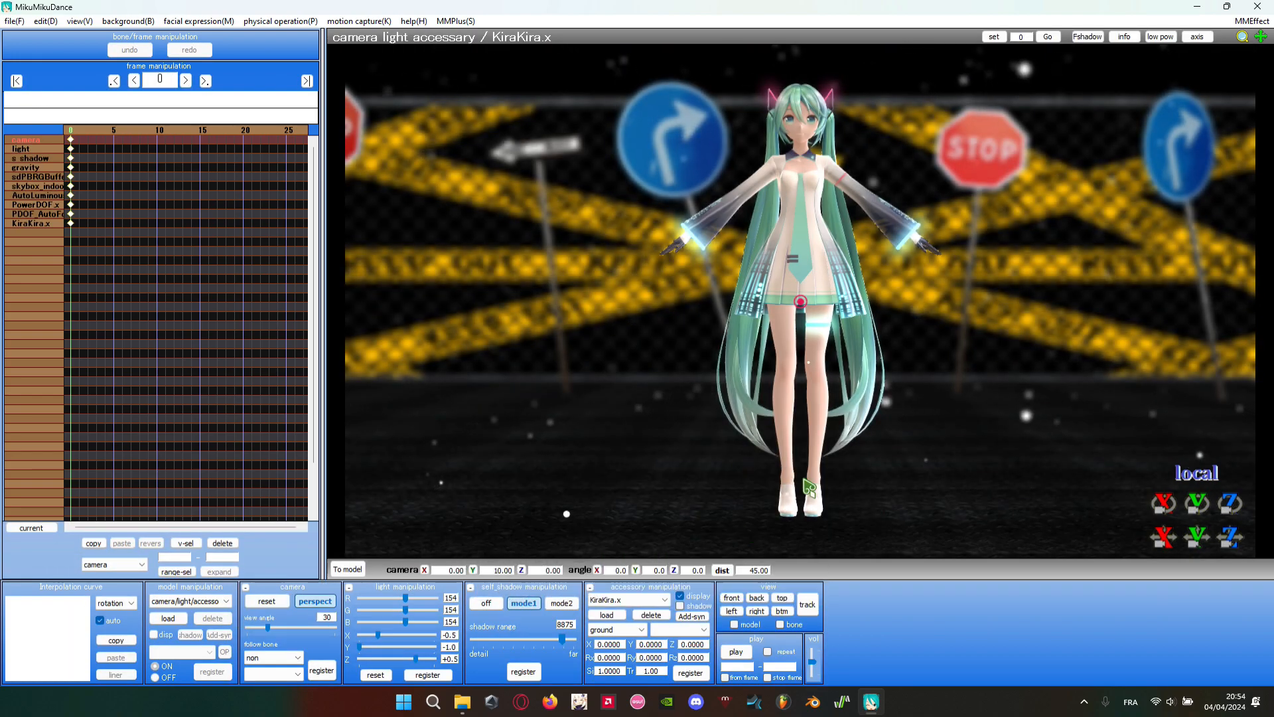
{"action": "scroll", "coordinate": [791, 410], "scroll_direction": "up", "scroll_amount": 10}
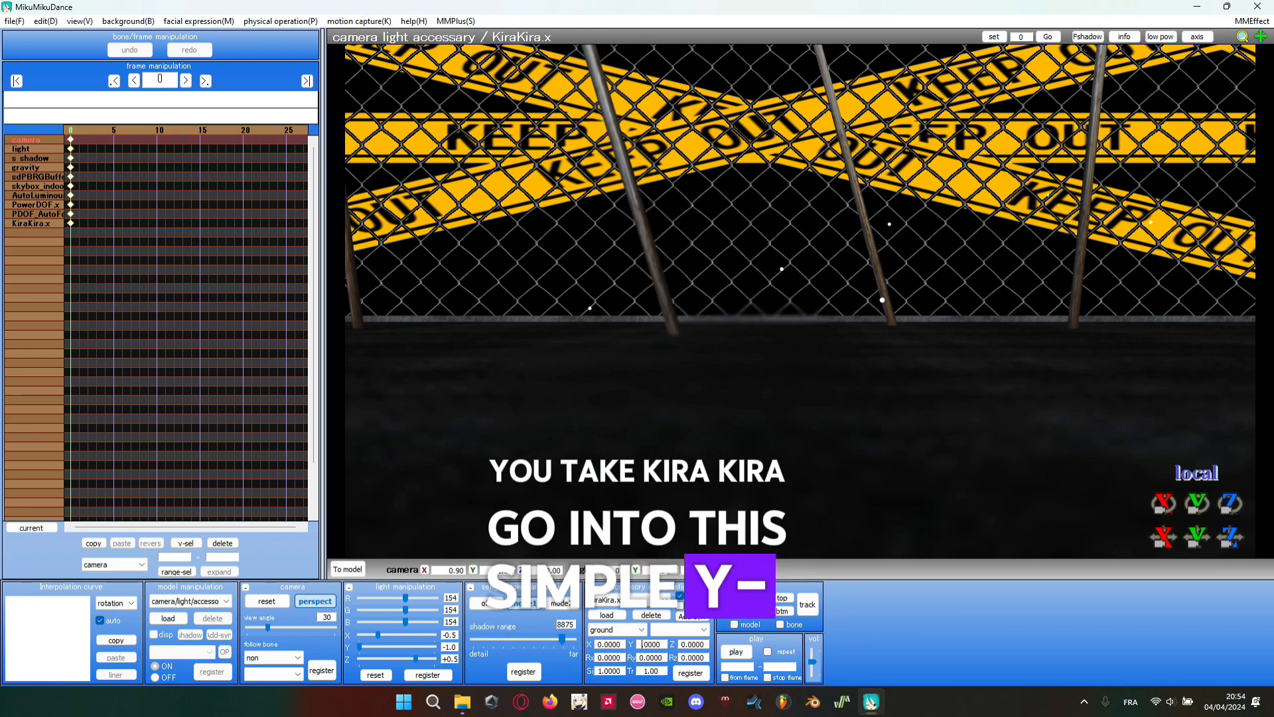
{"action": "type", "text": "1"}
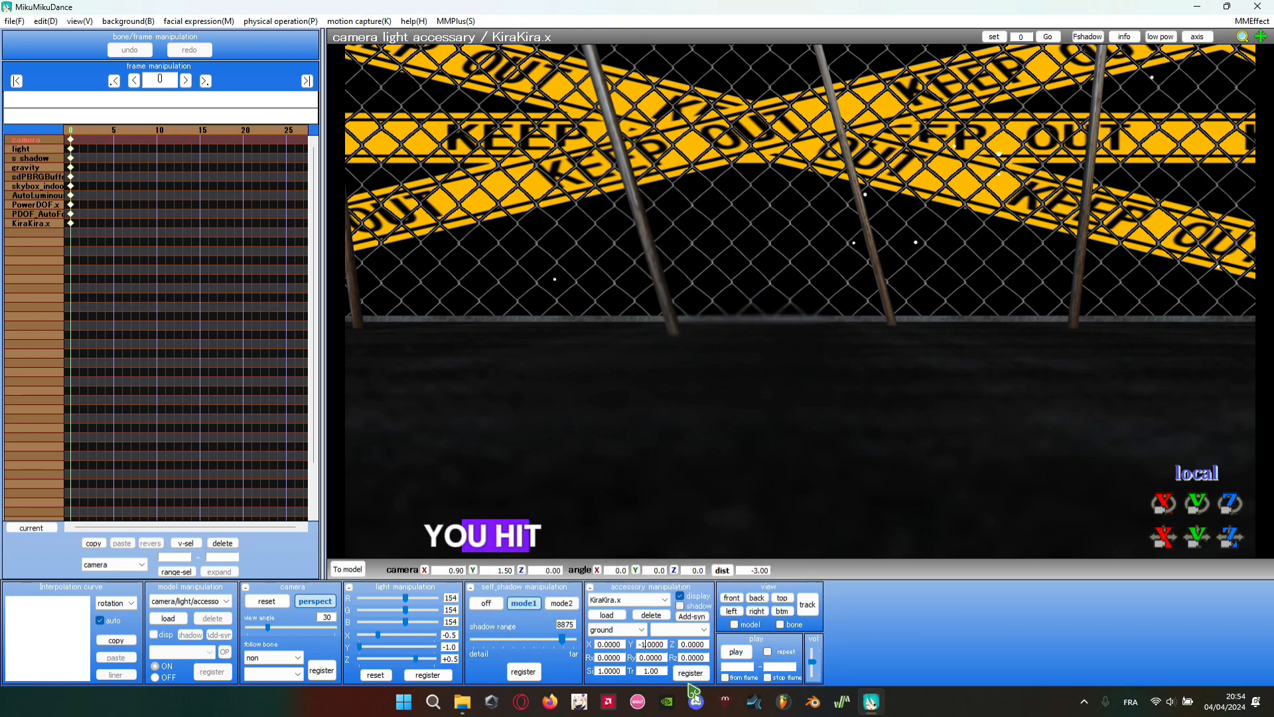
{"action": "left_click", "coordinate": [691, 673]}
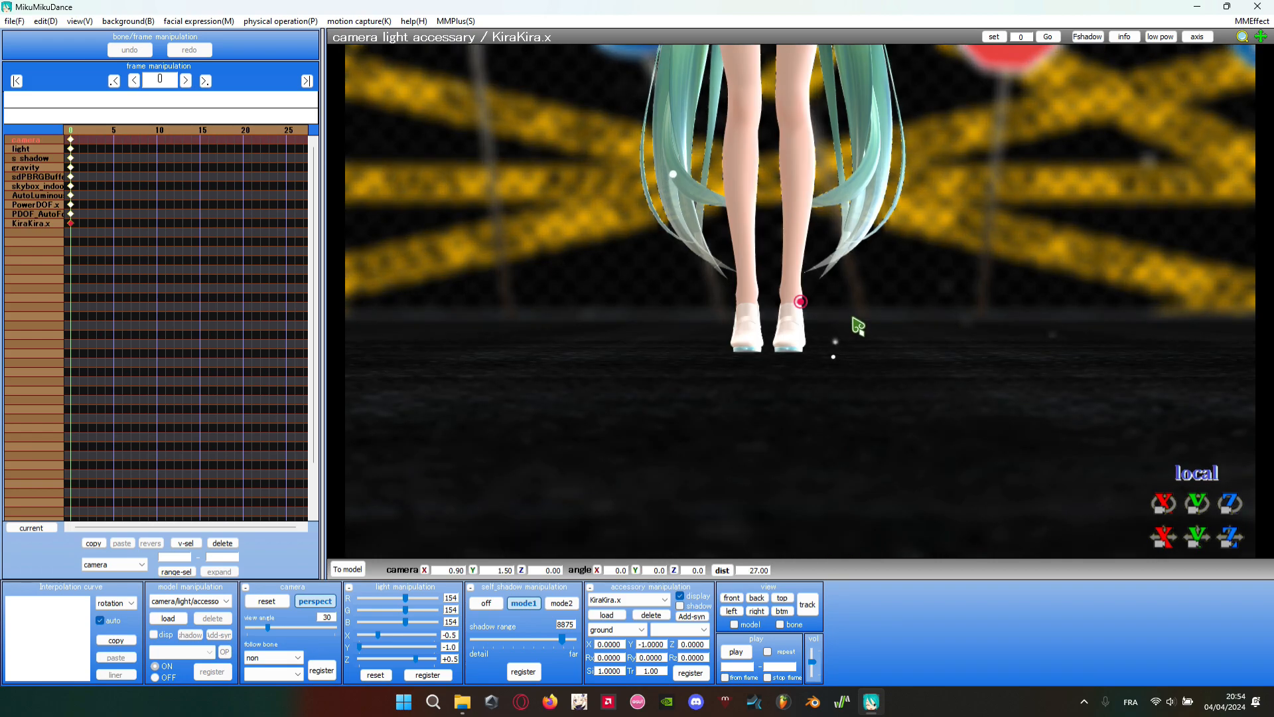
- Inspect the shape and spread of the blurred particles around the model from far and near
{"action": "mouse_move", "coordinate": [868, 326]}
{"action": "right_mouse_down"}
{"action": "mouse_move", "coordinate": [822, 343]}
{"action": "mouse_move", "coordinate": [873, 342]}
{"action": "right_mouse_up"}
{"action": "scroll", "coordinate": [854, 343], "scroll_direction": "up", "scroll_amount": 4}
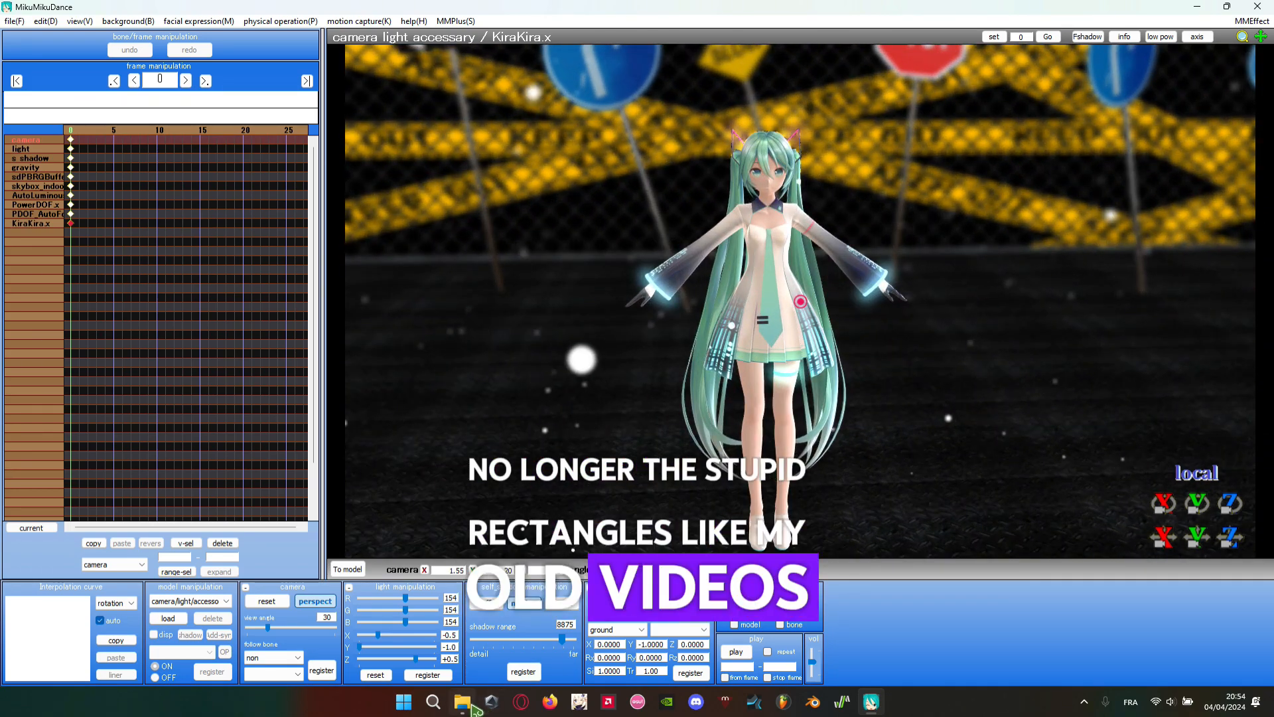
{"action": "mouse_move", "coordinate": [467, 702]}
{"action": "scroll", "coordinate": [720, 302], "scroll_direction": "up", "scroll_amount": 6}
{"action": "middle_click_drag", "start_coordinate": [740, 146], "coordinate": [737, 286]}
{"action": "scroll", "coordinate": [876, 330], "scroll_direction": "up", "scroll_amount": 2}
{"action": "mouse_move", "coordinate": [911, 365]}
{"action": "right_mouse_down"}
{"action": "mouse_move", "coordinate": [916, 350]}
{"action": "mouse_move", "coordinate": [984, 350]}
{"action": "mouse_move", "coordinate": [899, 352]}
{"action": "right_mouse_up"}
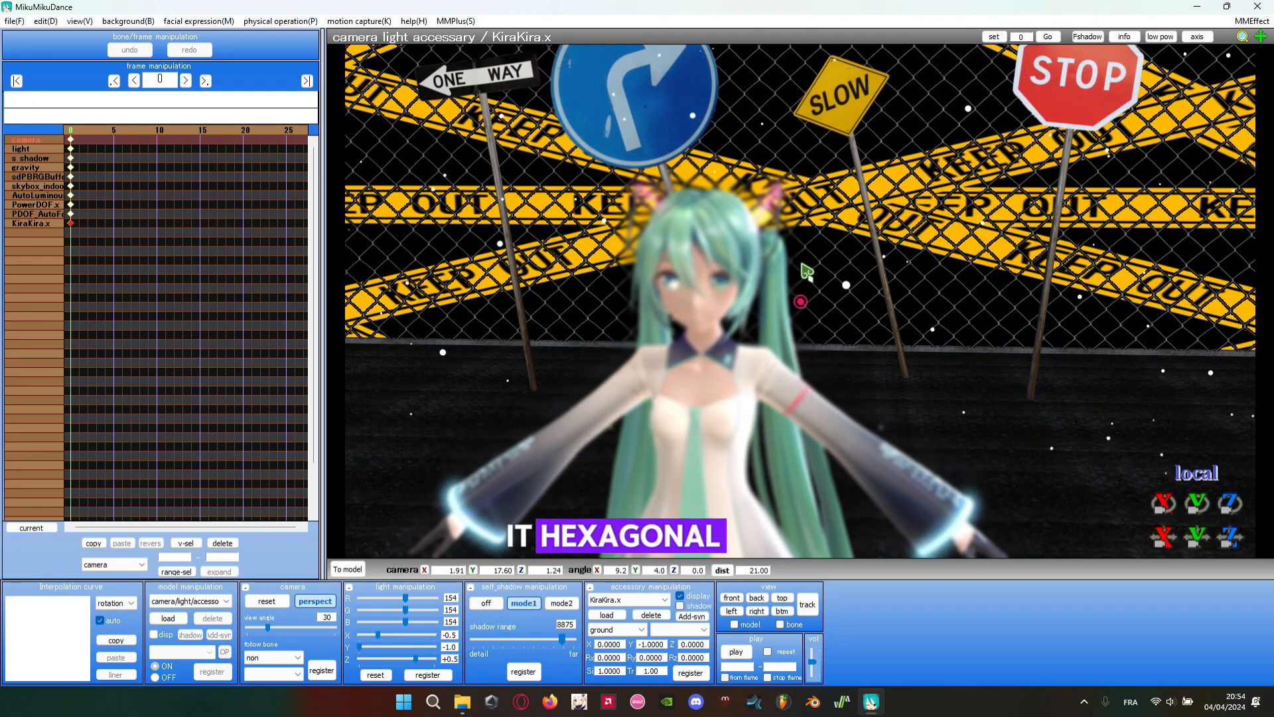
- Load MotionBlur.x from the MotionBlur folder within Effects into the MikuMikuDance scene
{"action": "left_click", "coordinate": [462, 703]}
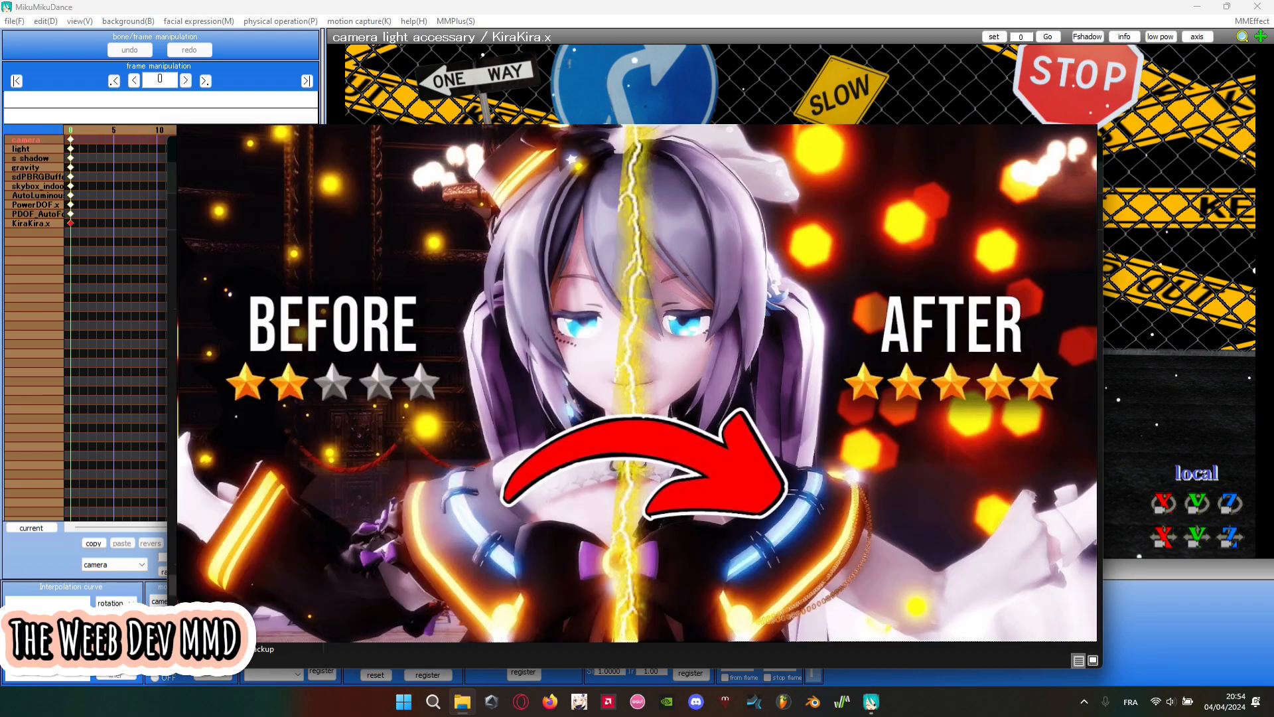
{"action": "left_click", "coordinate": [672, 179]}
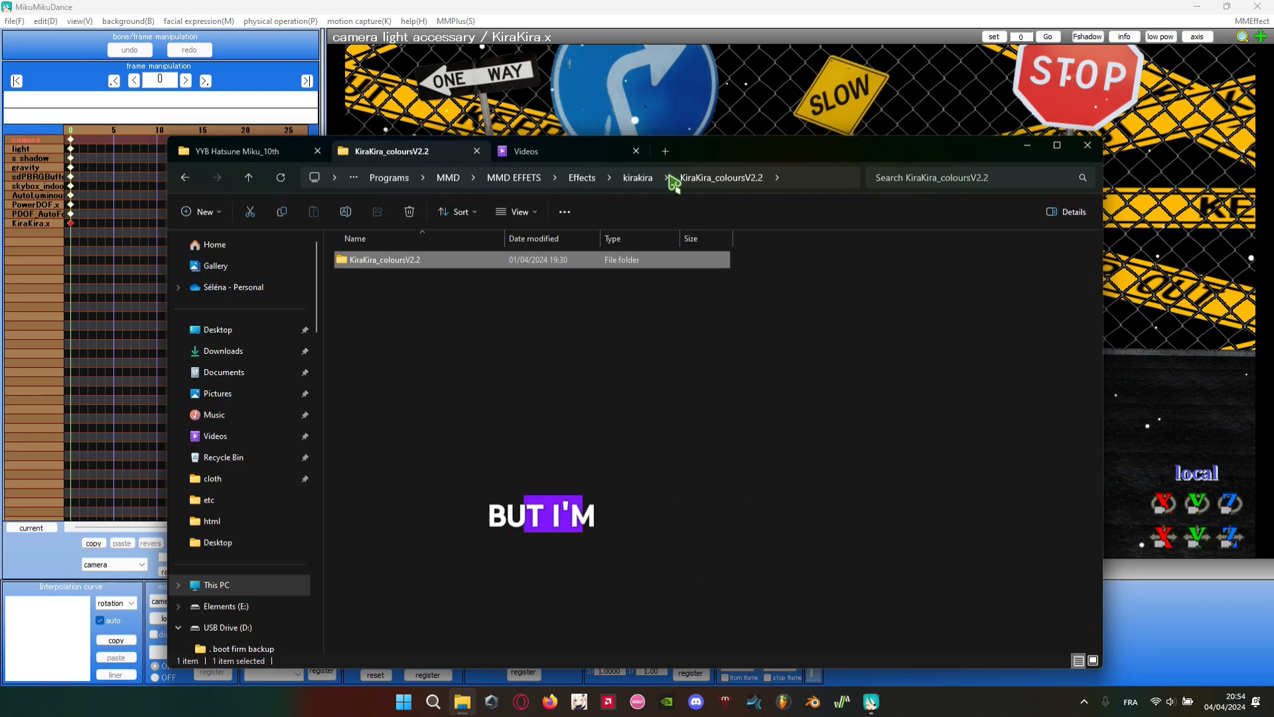
{"action": "left_click", "coordinate": [648, 179]}
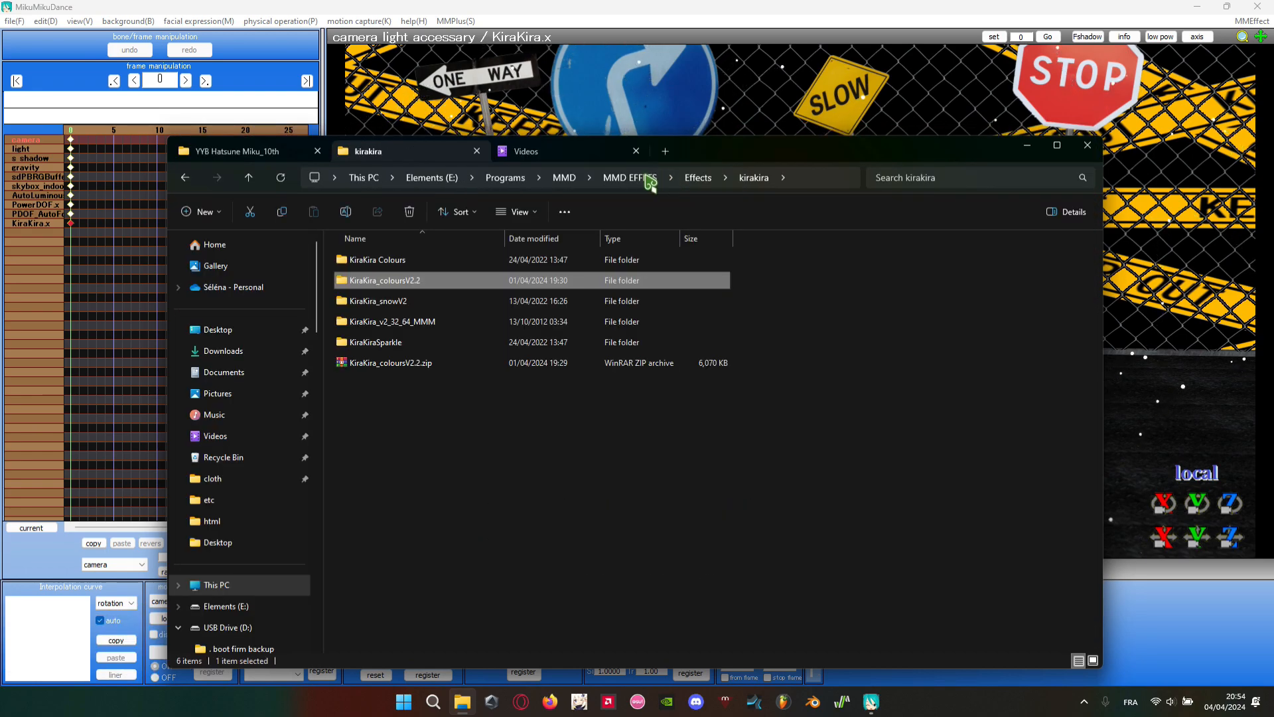
{"action": "left_click", "coordinate": [694, 178]}
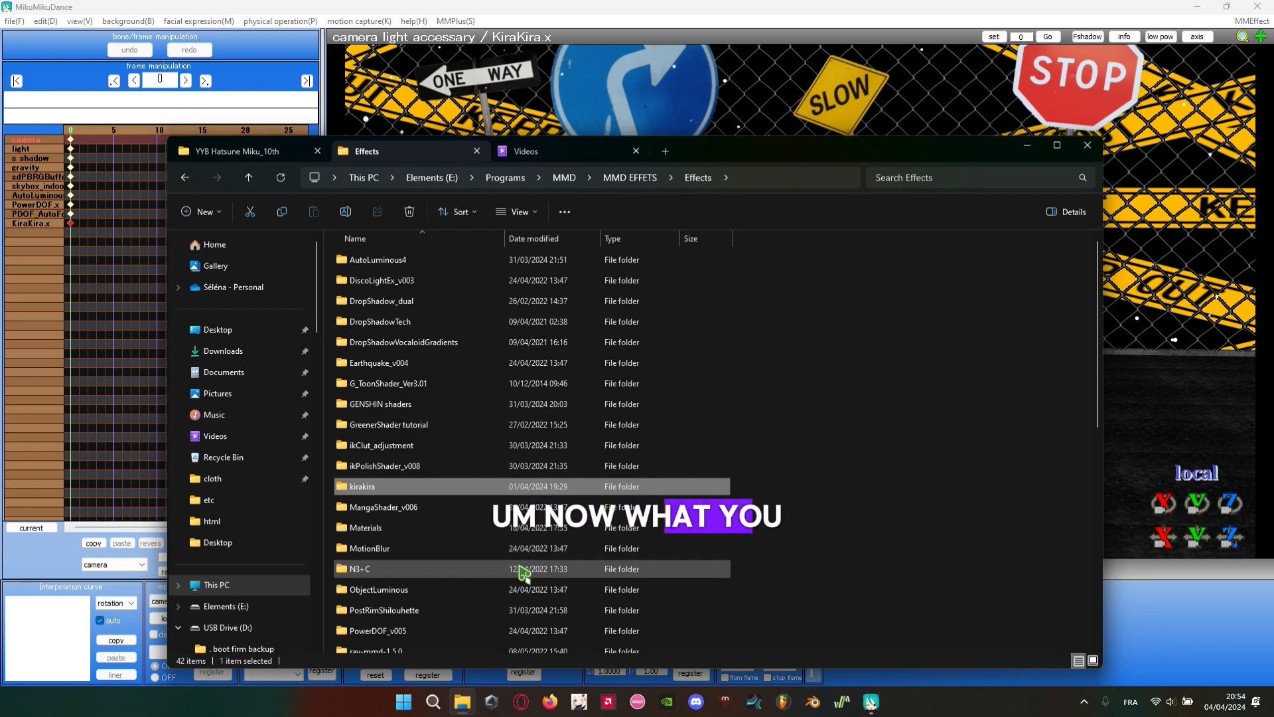
{"action": "double_click", "coordinate": [407, 552]}
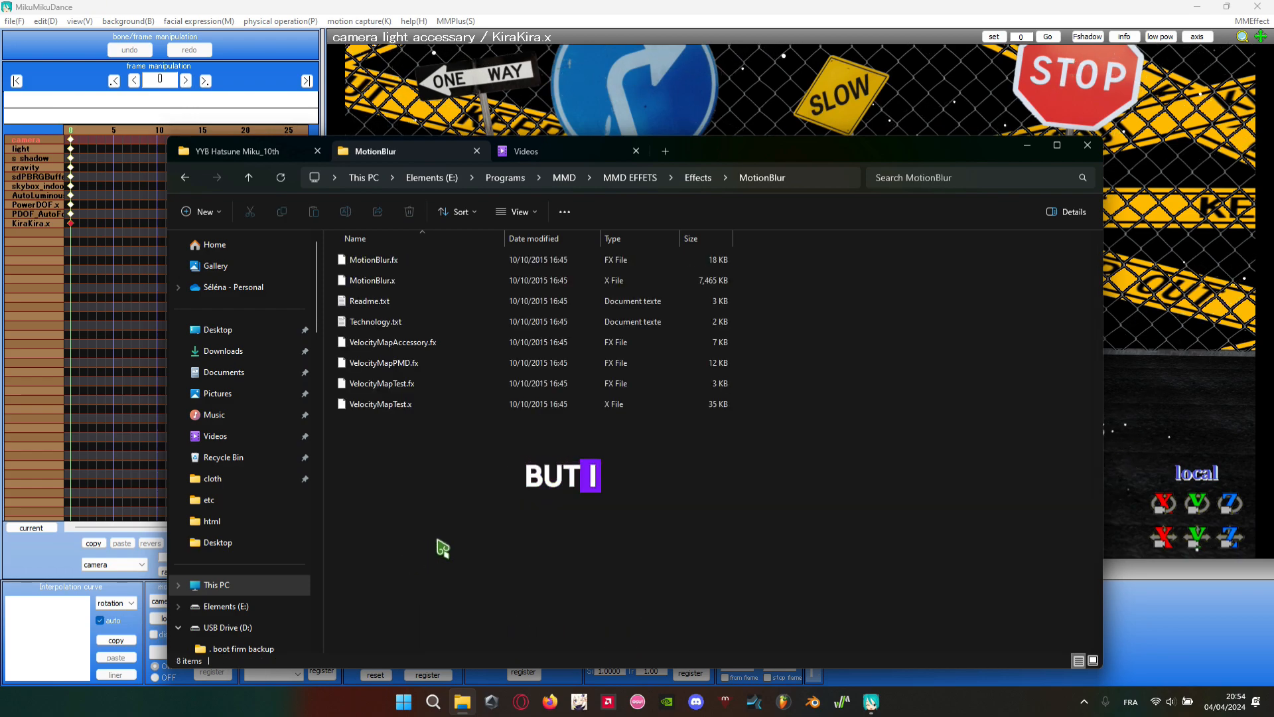
{"action": "left_click_drag", "start_coordinate": [433, 287], "coordinate": [1076, 342]}
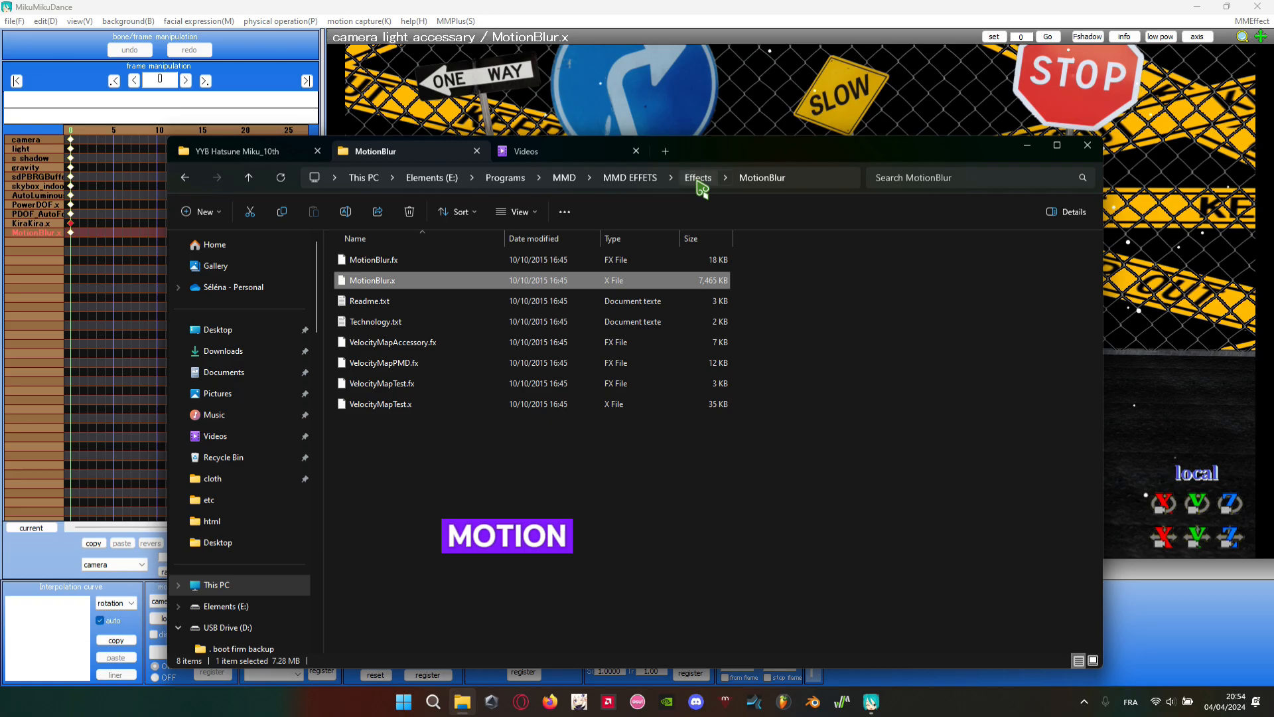
{"action": "left_click", "coordinate": [698, 179]}
{"action": "left_click", "coordinate": [1031, 146]}
- Examine the depth-of-field focus on the model and background at different camera distances and angles
{"action": "scroll", "coordinate": [799, 386], "scroll_direction": "down", "scroll_amount": 4}
{"action": "scroll", "coordinate": [797, 385], "scroll_direction": "up", "scroll_amount": 4}
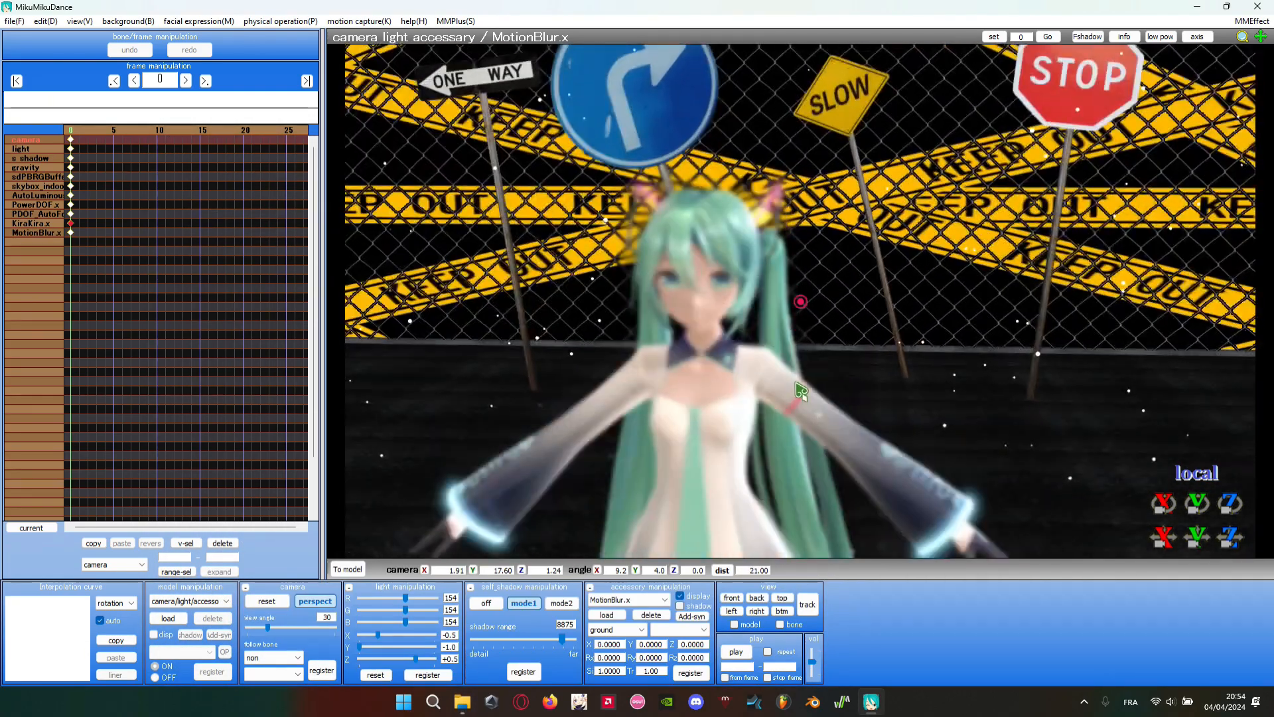
{"action": "scroll", "coordinate": [630, 455], "scroll_direction": "up", "scroll_amount": 4}
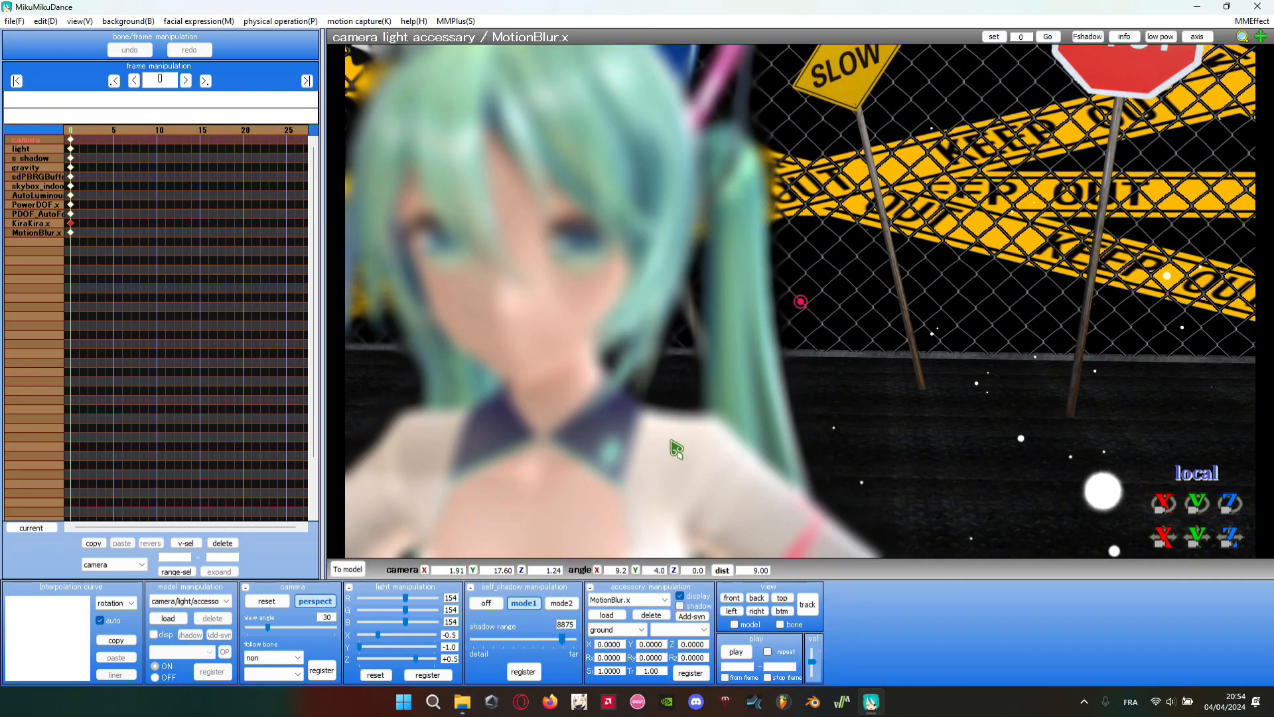
{"action": "right_click_drag", "start_coordinate": [671, 441], "coordinate": [694, 433]}
{"action": "scroll", "coordinate": [694, 433], "scroll_direction": "down", "scroll_amount": 4}
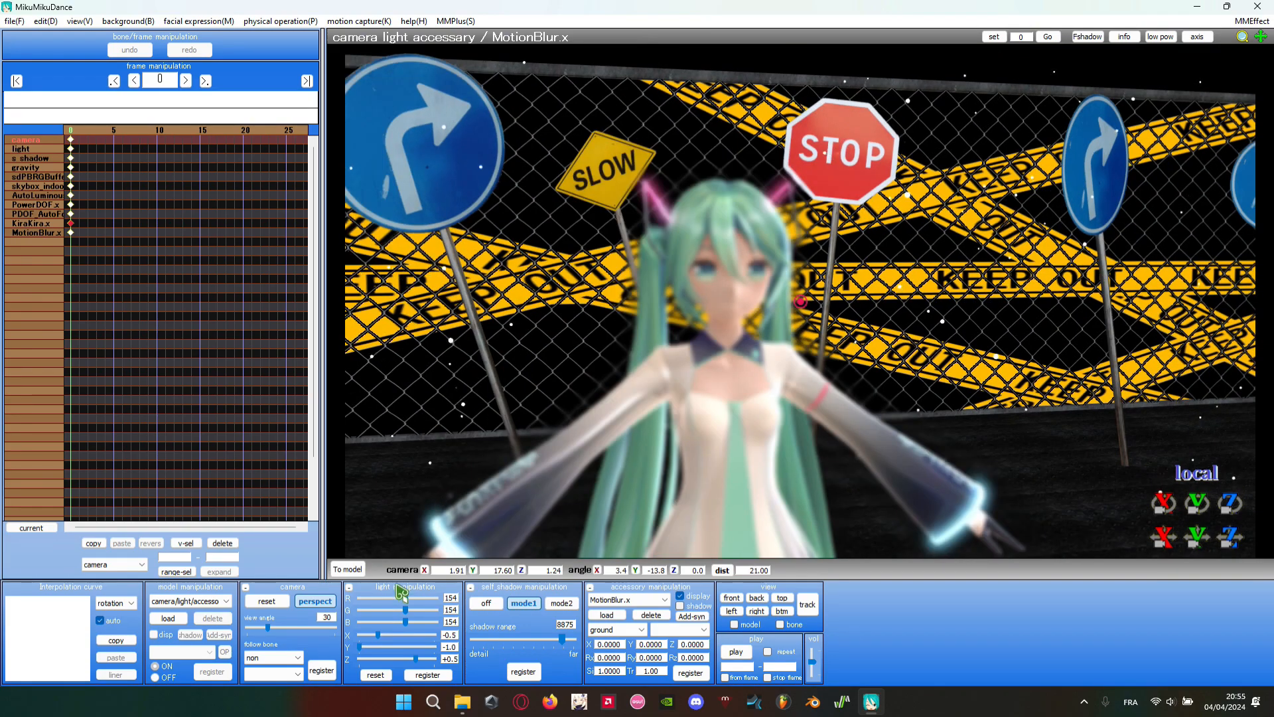
{"action": "scroll", "coordinate": [496, 504], "scroll_direction": "up", "scroll_amount": 4}
{"action": "middle_click_drag", "start_coordinate": [540, 473], "coordinate": [619, 458]}
{"action": "scroll", "coordinate": [626, 456], "scroll_direction": "down", "scroll_amount": 3}
{"action": "scroll", "coordinate": [629, 456], "scroll_direction": "up", "scroll_amount": 3}
{"action": "scroll", "coordinate": [629, 456], "scroll_direction": "down", "scroll_amount": 3}
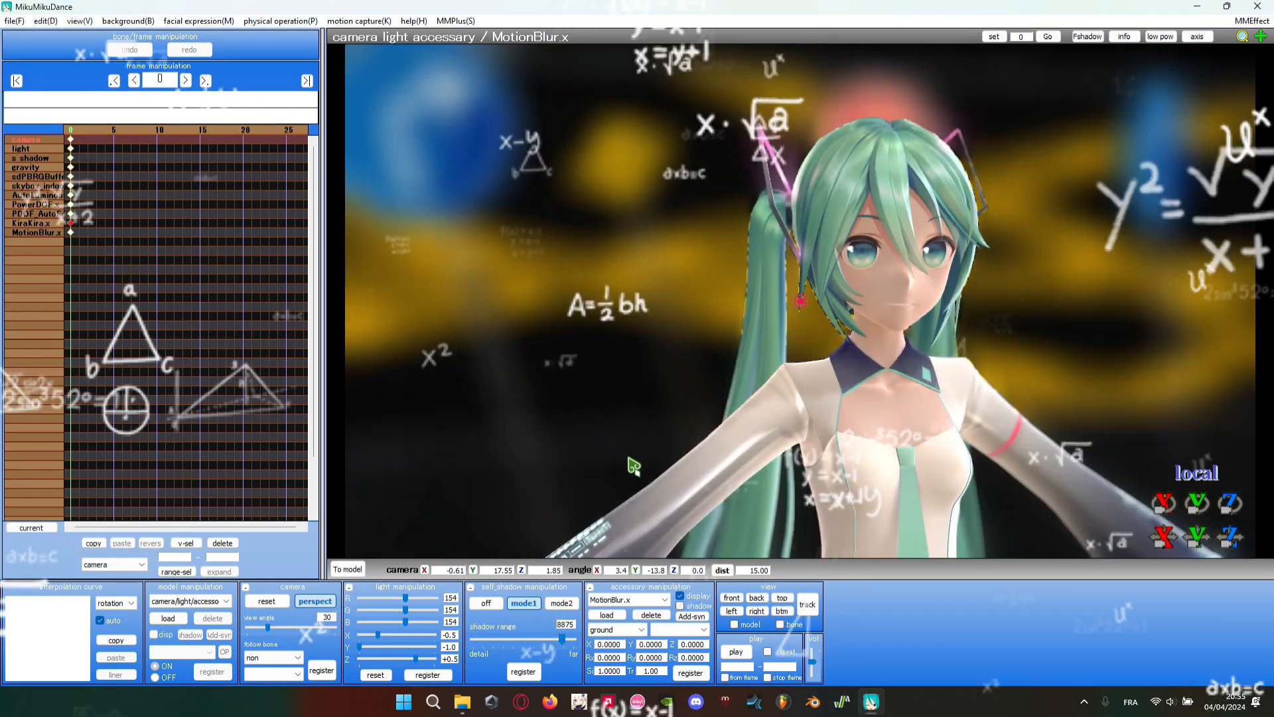
{"action": "scroll", "coordinate": [643, 471], "scroll_direction": "up", "scroll_amount": 5}
{"action": "scroll", "coordinate": [649, 480], "scroll_direction": "down", "scroll_amount": 14}
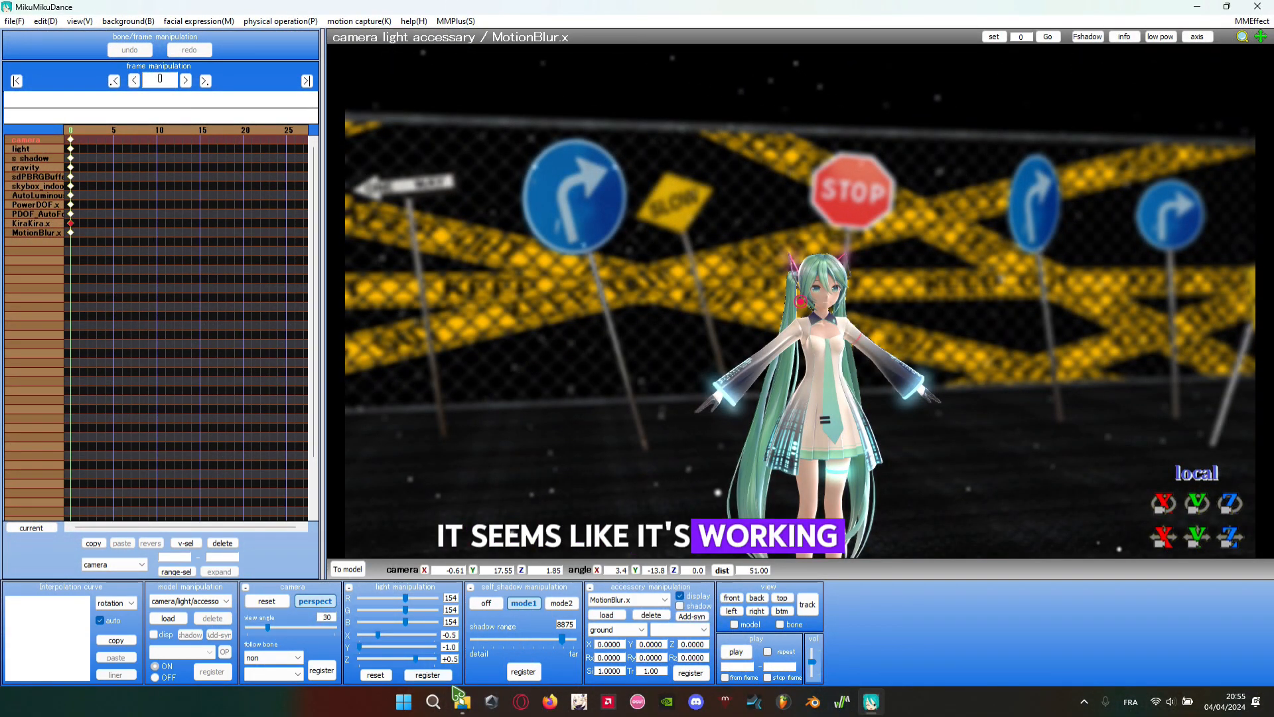
- Load WorkingFloor2.x from the WorkingFloor2_v008 folder within Effects into the MikuMikuDance scene and view the floor reflection
{"action": "left_click", "coordinate": [461, 700]}
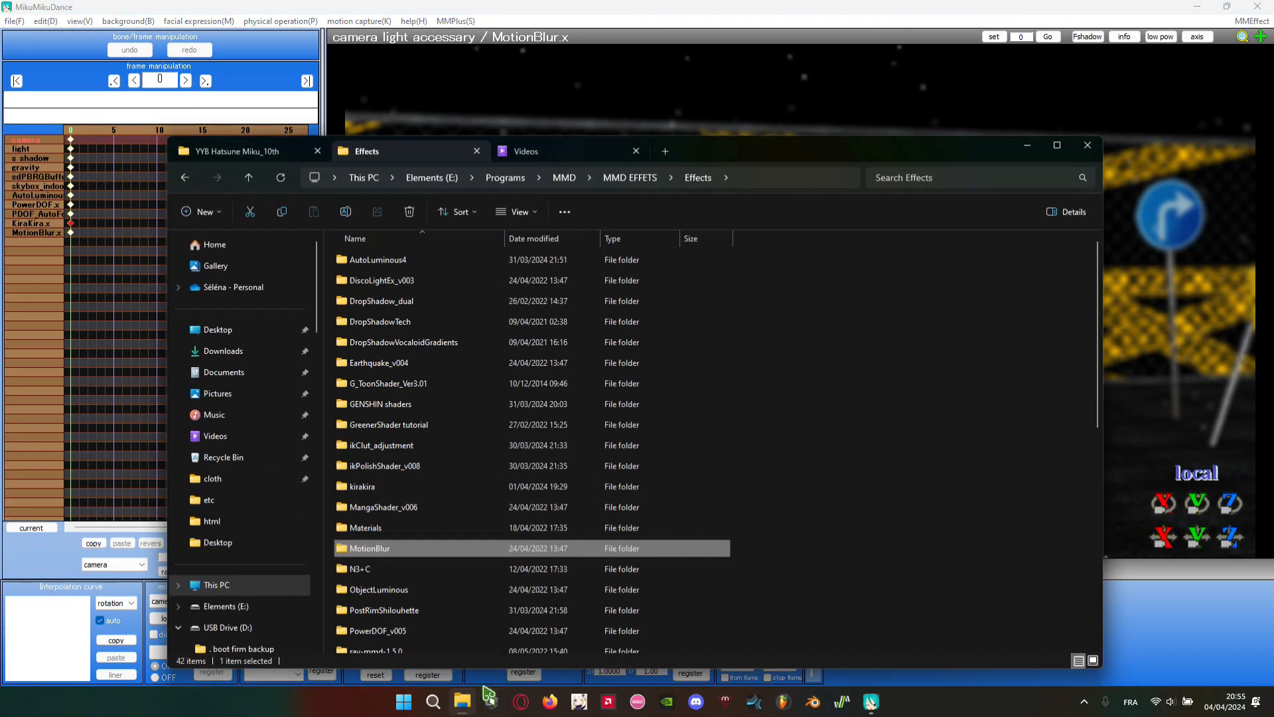
{"action": "scroll", "coordinate": [703, 553], "scroll_direction": "down", "scroll_amount": 1}
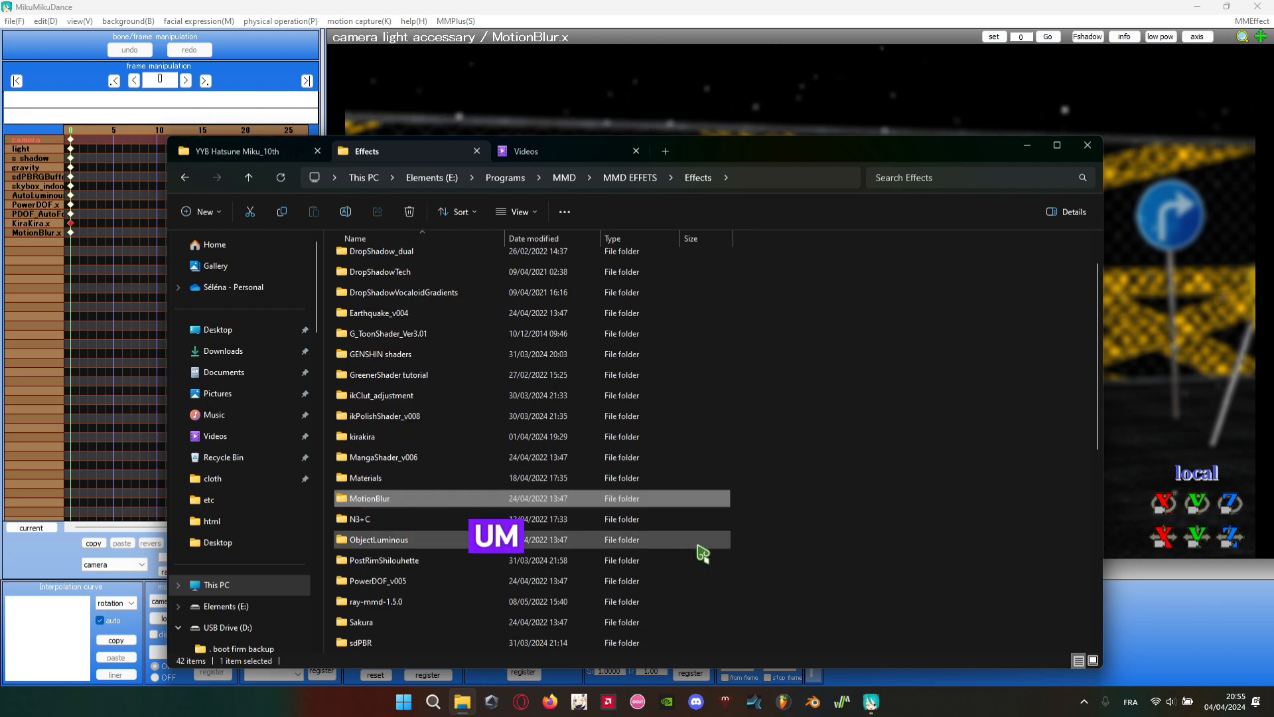
{"action": "scroll", "coordinate": [675, 552], "scroll_direction": "down", "scroll_amount": 2}
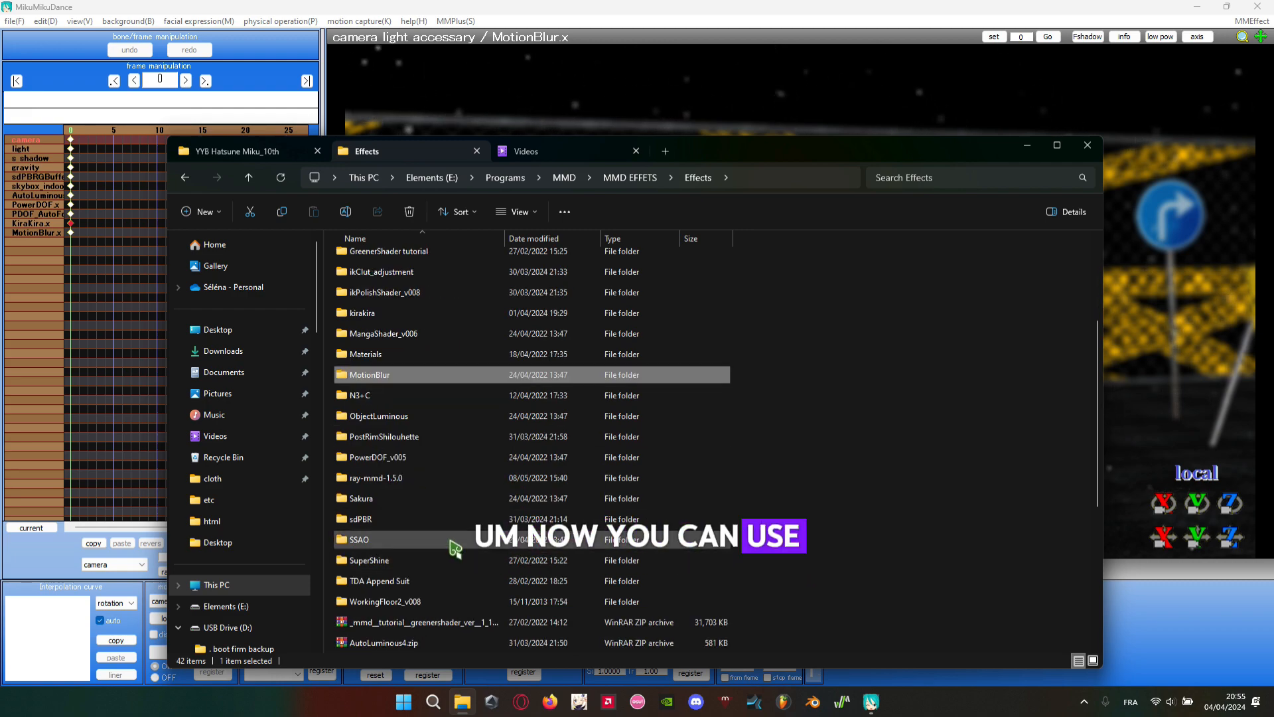
{"action": "double_click", "coordinate": [411, 519]}
{"action": "left_click", "coordinate": [697, 177]}
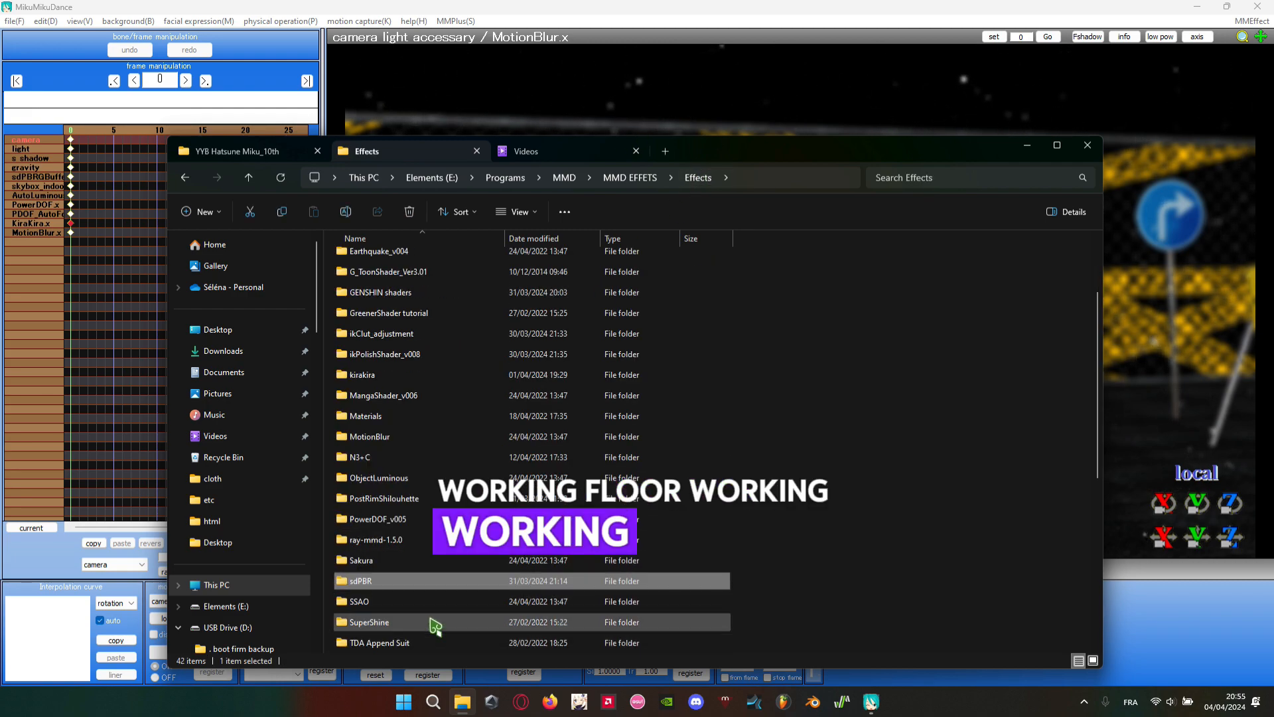
{"action": "scroll", "coordinate": [435, 626], "scroll_direction": "down", "scroll_amount": 2}
{"action": "double_click", "coordinate": [428, 628]}
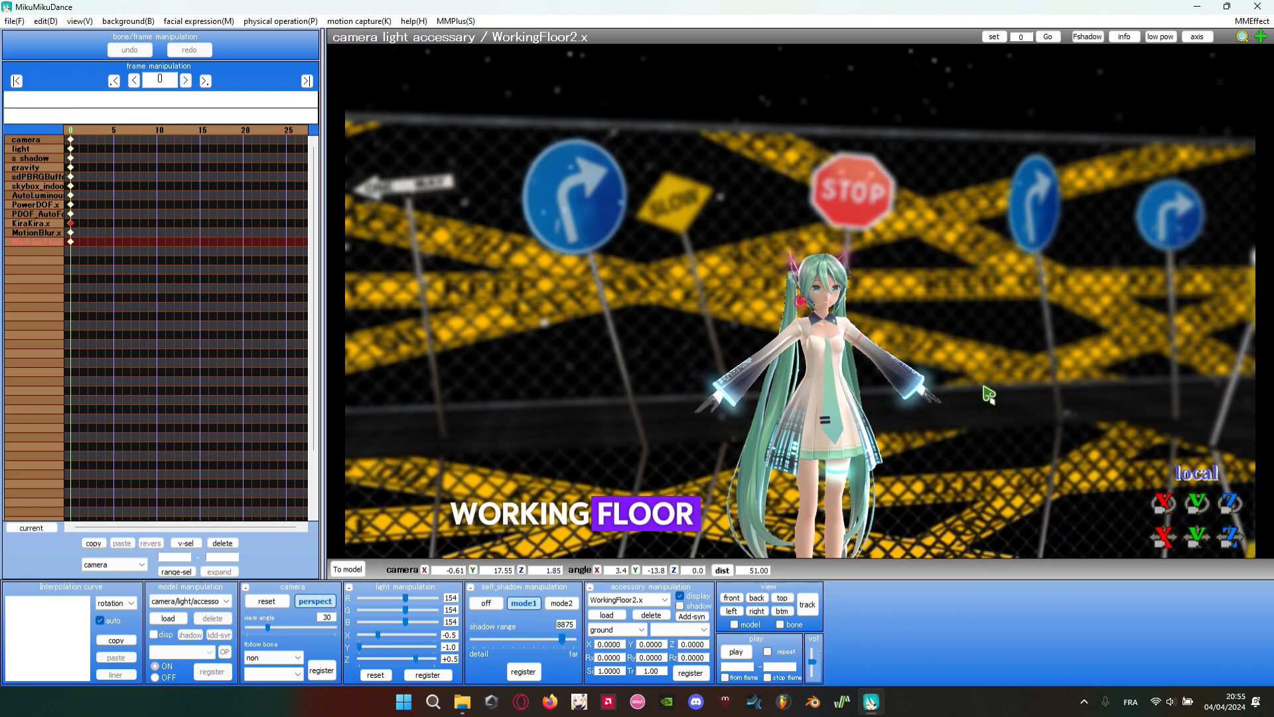
{"action": "scroll", "coordinate": [989, 396], "scroll_direction": "down", "scroll_amount": 8}
{"action": "middle_click_drag", "start_coordinate": [962, 421], "coordinate": [918, 325]}
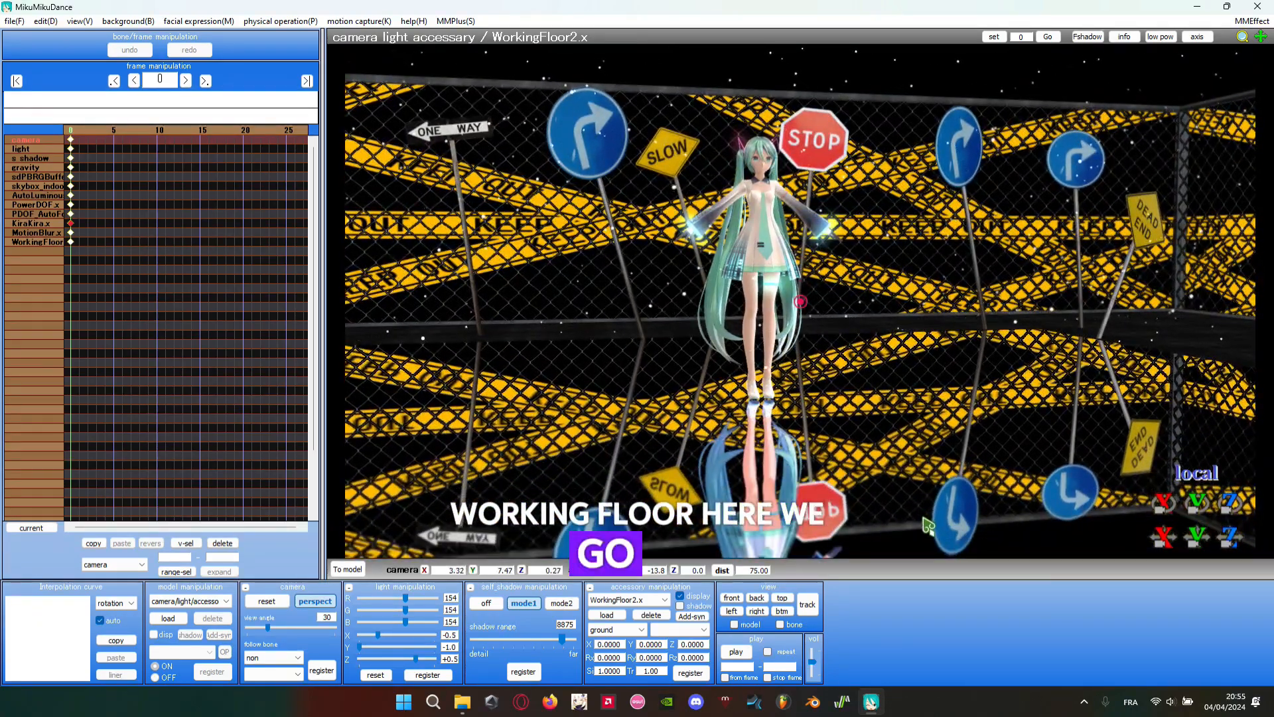
- Set the Si size of the WorkingFloor2.x accessory to 10
{"action": "scroll", "coordinate": [928, 524], "scroll_direction": "up", "scroll_amount": 10}
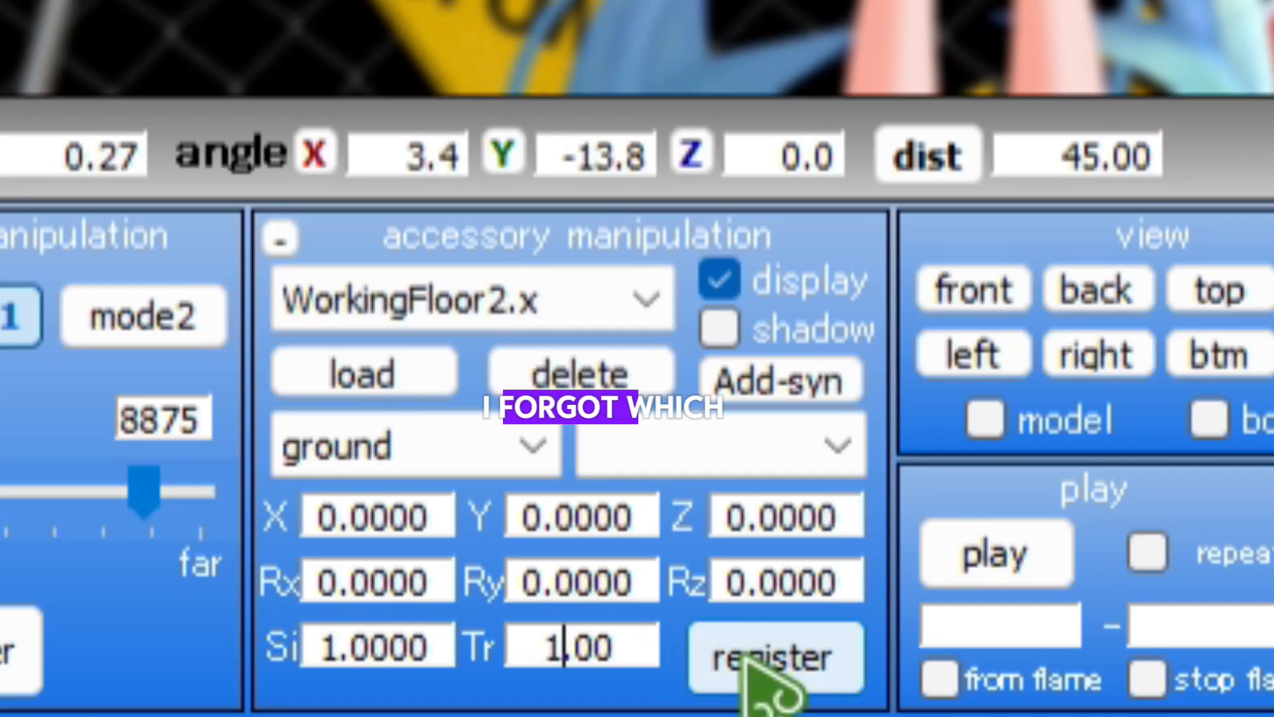
{"action": "left_click", "coordinate": [340, 641]}
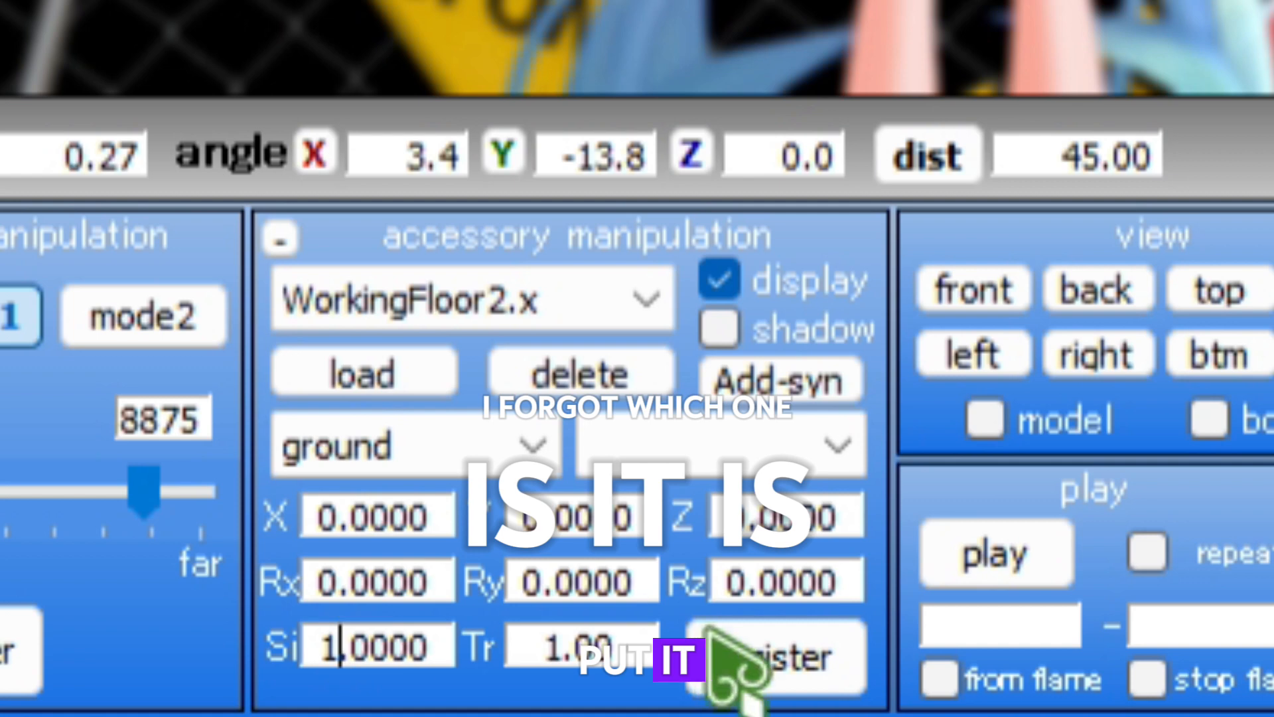
{"action": "type", "text": "0"}
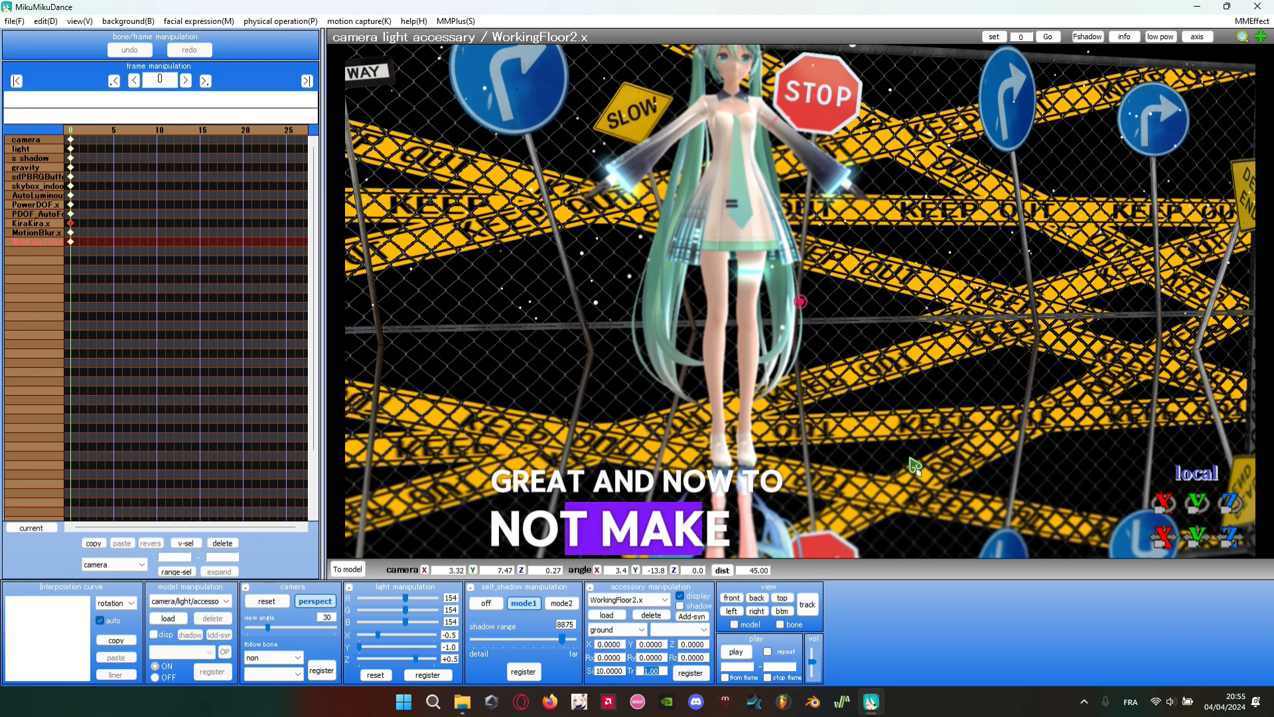
- Try Tr transparency values of 0.75 and 0.25 on WorkingFloor2.x to compare how strongly the floor reflects
{"action": "right_click_drag", "start_coordinate": [923, 463], "coordinate": [905, 492]}
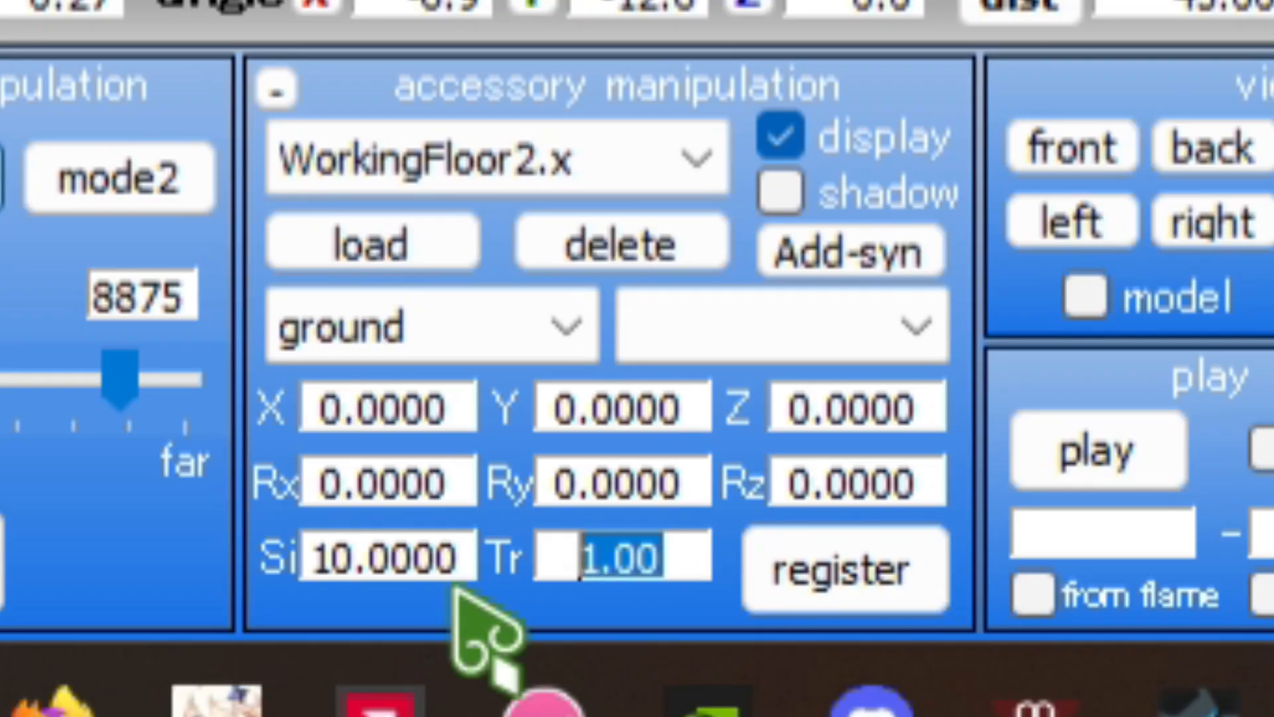
{"action": "type", "text": "0.75"}
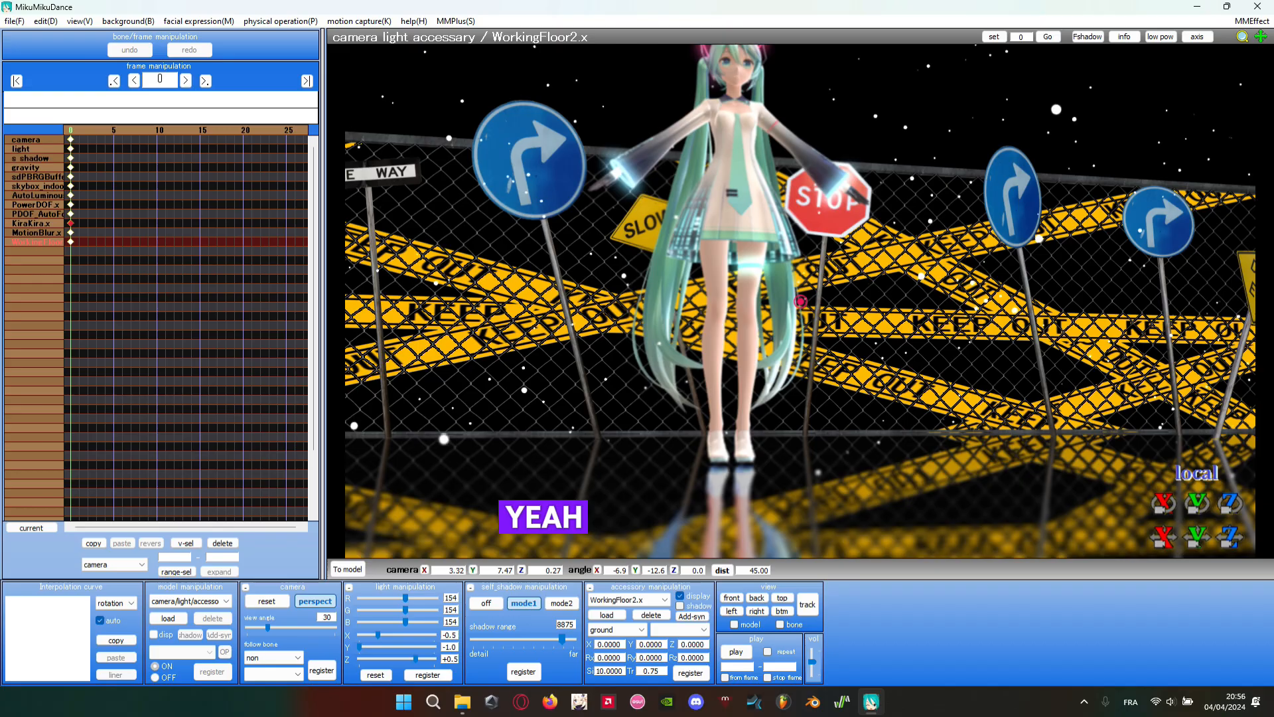
{"action": "scroll", "coordinate": [816, 394], "scroll_direction": "down", "scroll_amount": 4}
{"action": "right_click_drag", "start_coordinate": [835, 385], "coordinate": [837, 430]}
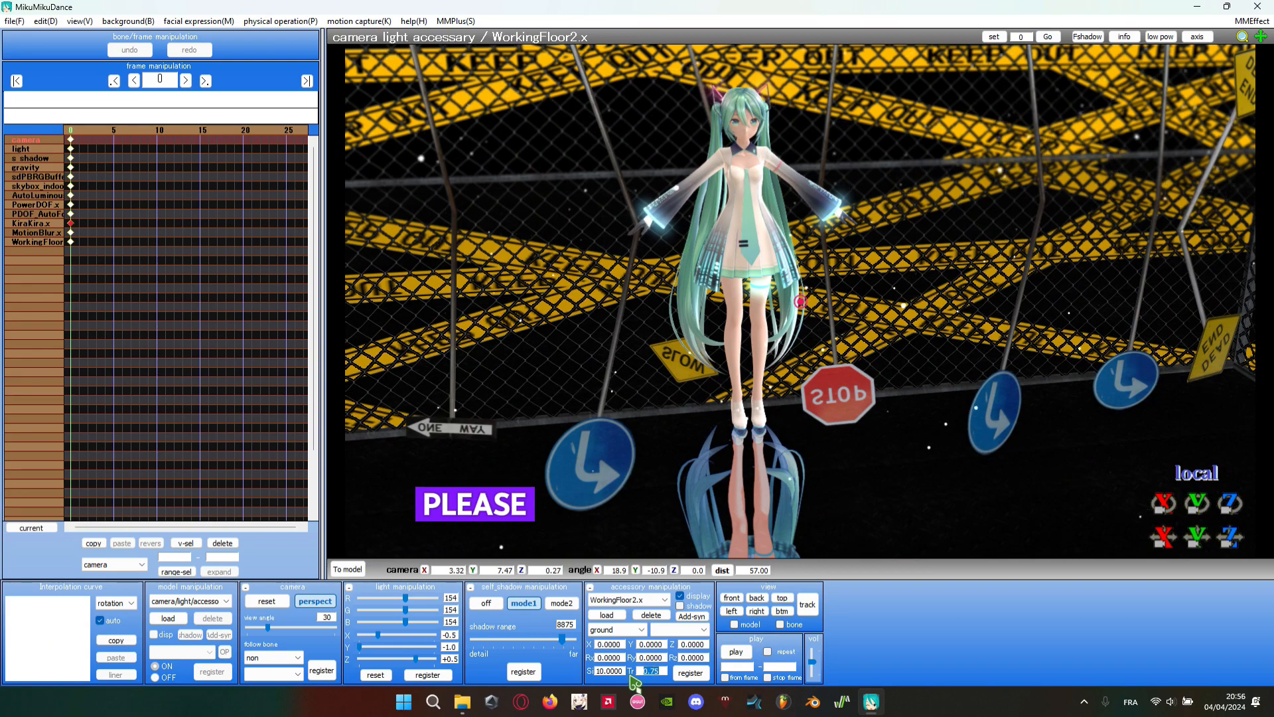
{"action": "type", "text": ".2"}
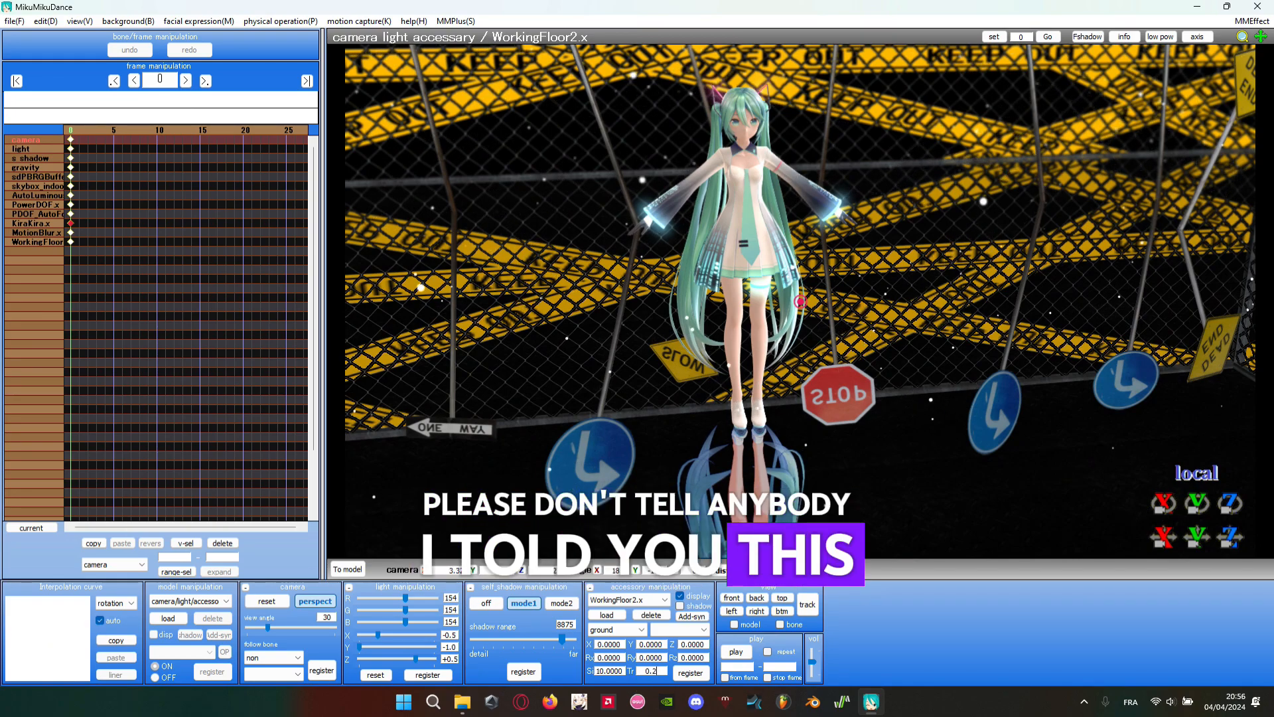
{"action": "type", "text": "5"}
{"action": "key", "text": "Return"}
- Set the Tr transparency of WorkingFloor2.x to 0.1 and register the accessory at frame 0
{"action": "right_click_drag", "start_coordinate": [844, 415], "coordinate": [812, 422]}
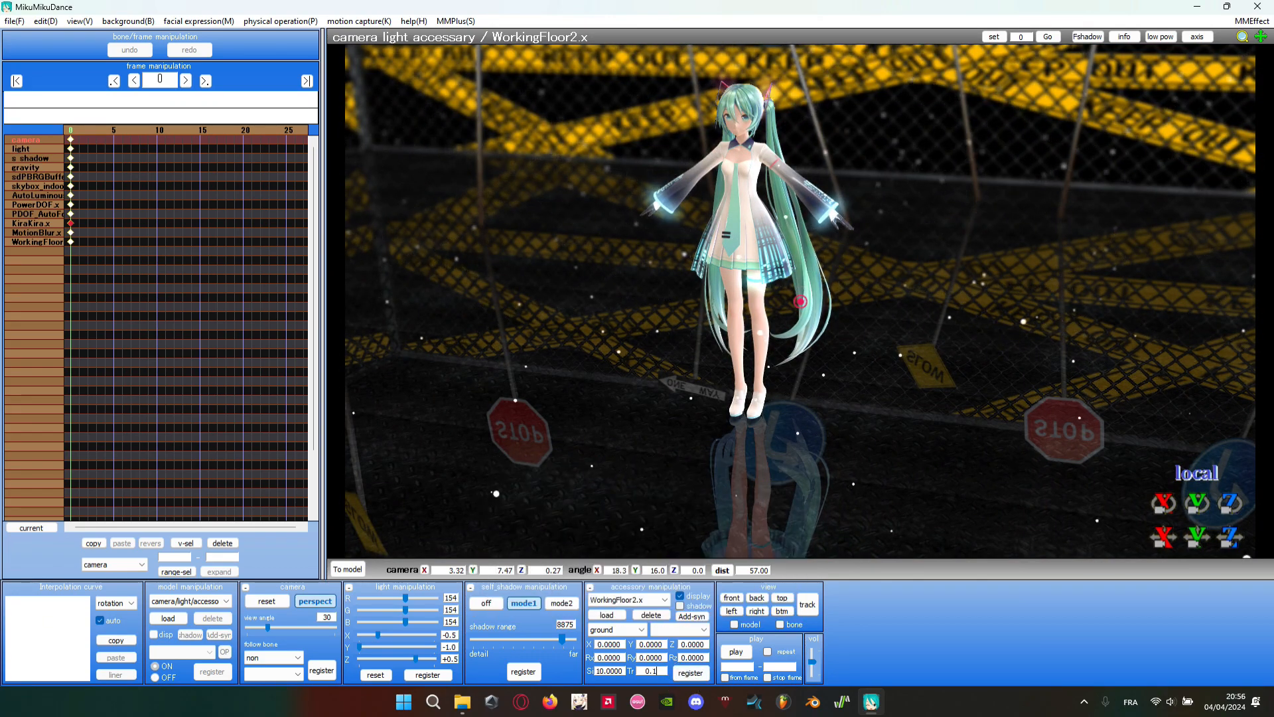
{"action": "key", "text": "Return"}
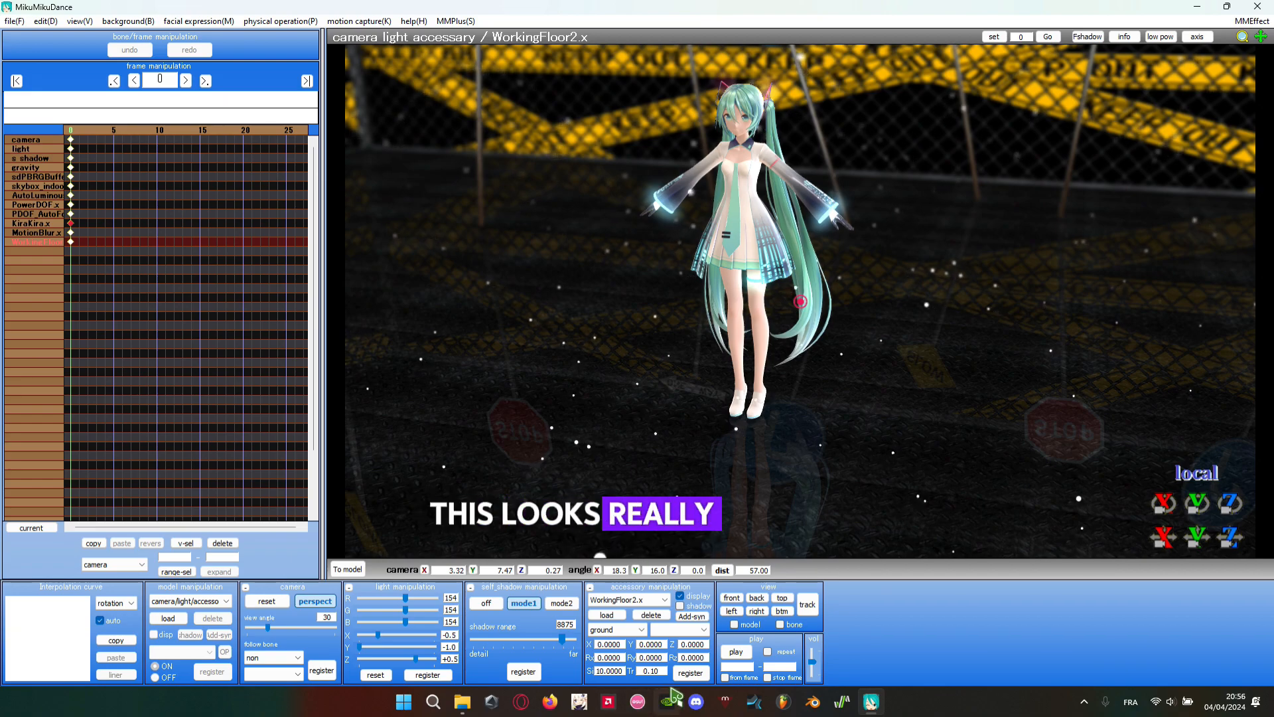
{"action": "scroll", "coordinate": [785, 474], "scroll_direction": "up", "scroll_amount": 3}
{"action": "right_click_drag", "start_coordinate": [784, 473], "coordinate": [818, 443]}
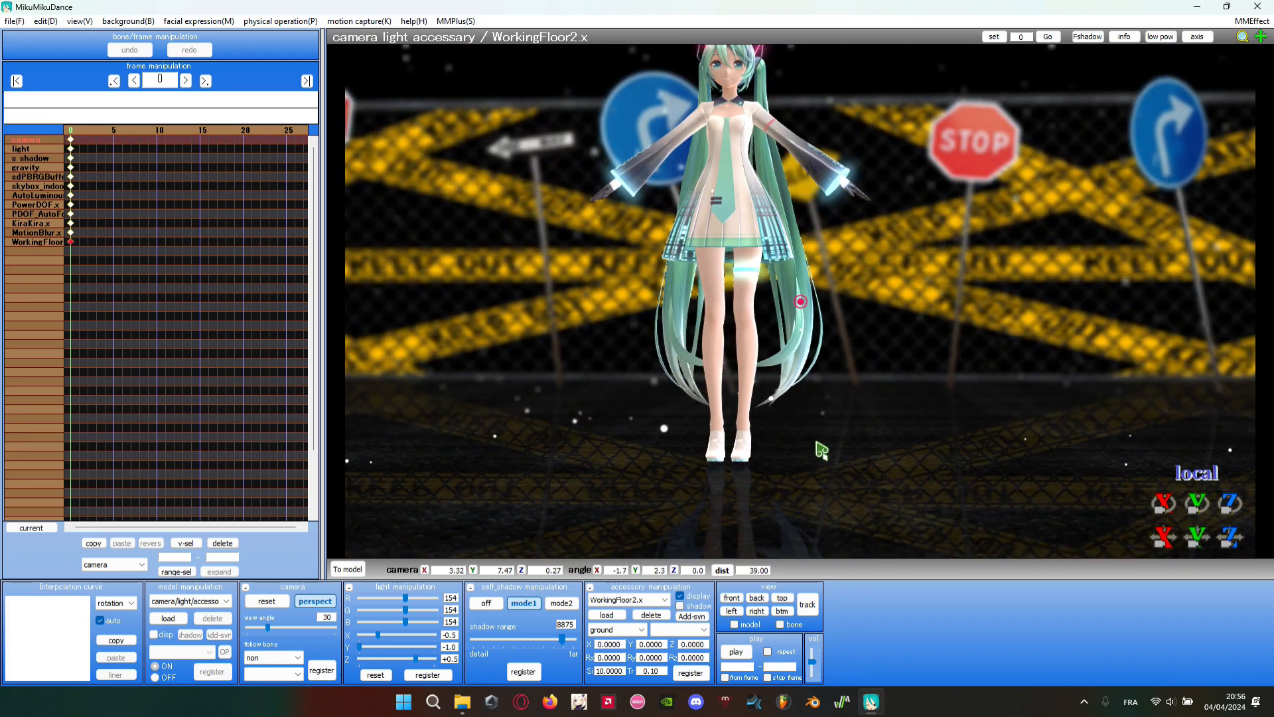
- Examine the floor reflection and the spread of KiraKira particles across the stage from several distances and angles
{"action": "scroll", "coordinate": [810, 362], "scroll_direction": "up", "scroll_amount": 9}
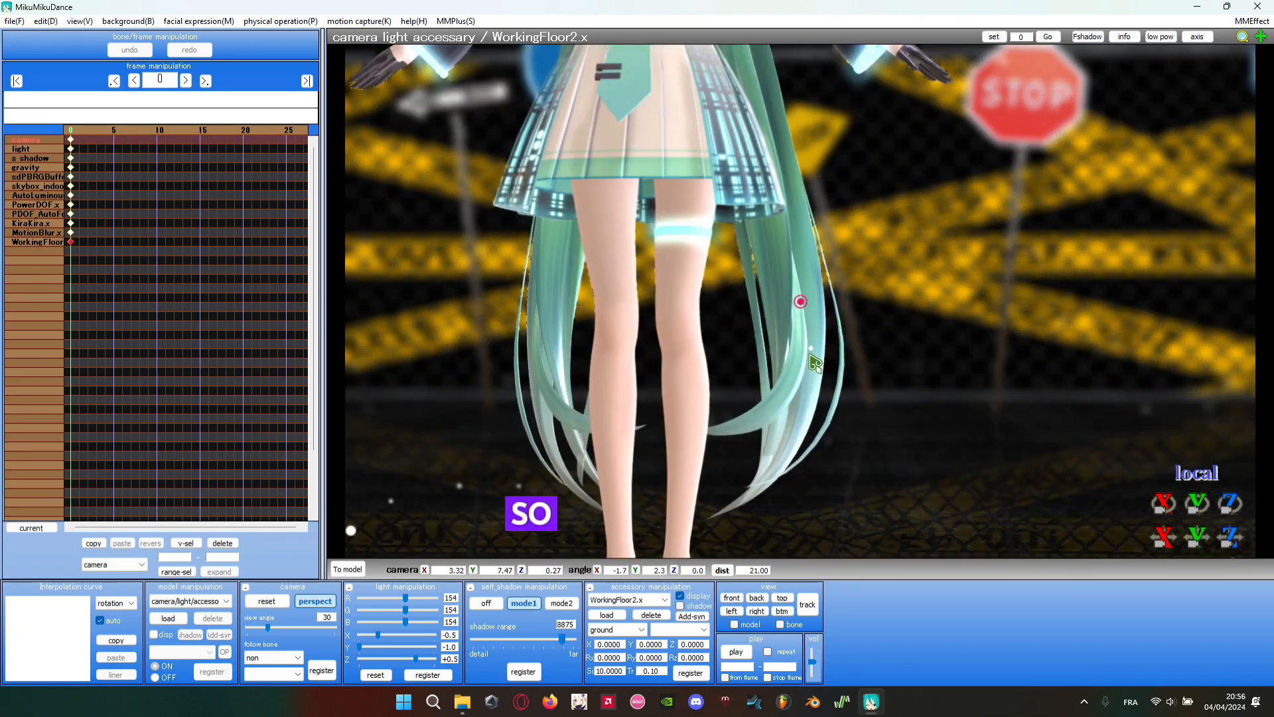
{"action": "middle_click_drag", "start_coordinate": [810, 356], "coordinate": [933, 385]}
{"action": "scroll", "coordinate": [792, 381], "scroll_direction": "down", "scroll_amount": 12}
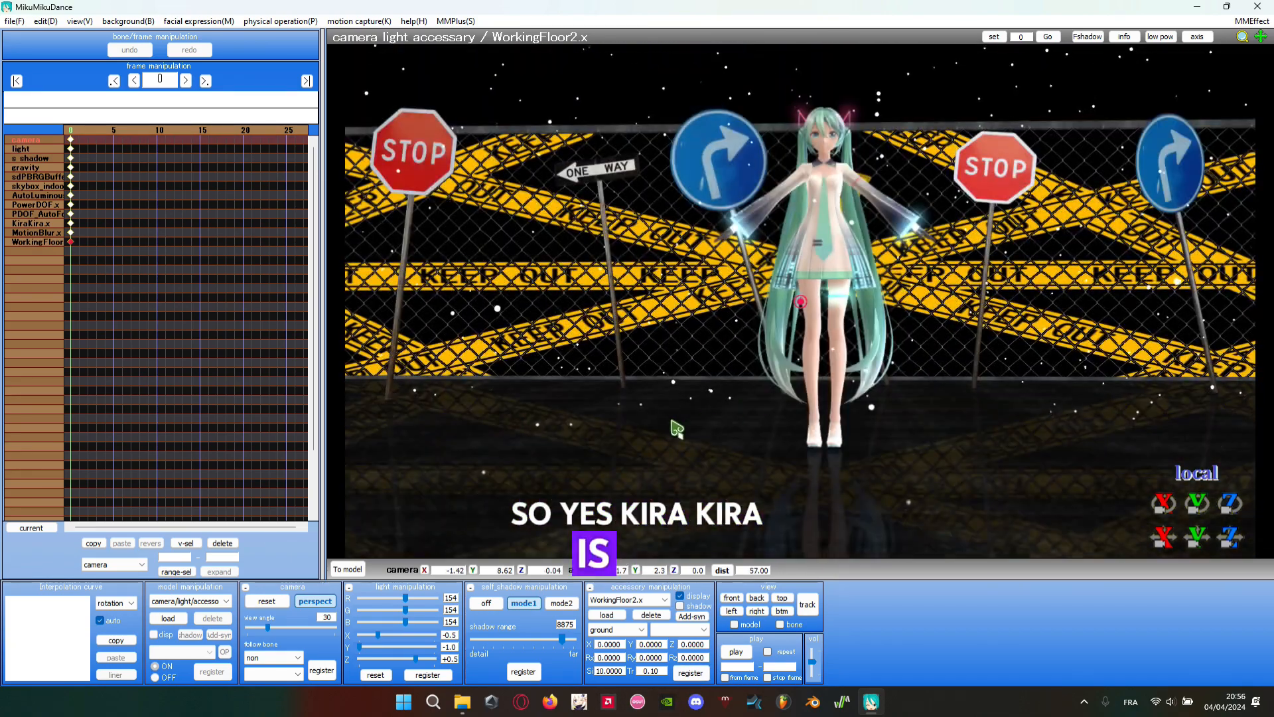
{"action": "right_click_drag", "start_coordinate": [672, 421], "coordinate": [850, 429]}
{"action": "scroll", "coordinate": [875, 438], "scroll_direction": "down", "scroll_amount": 20}
{"action": "middle_click_drag", "start_coordinate": [800, 440], "coordinate": [821, 437]}
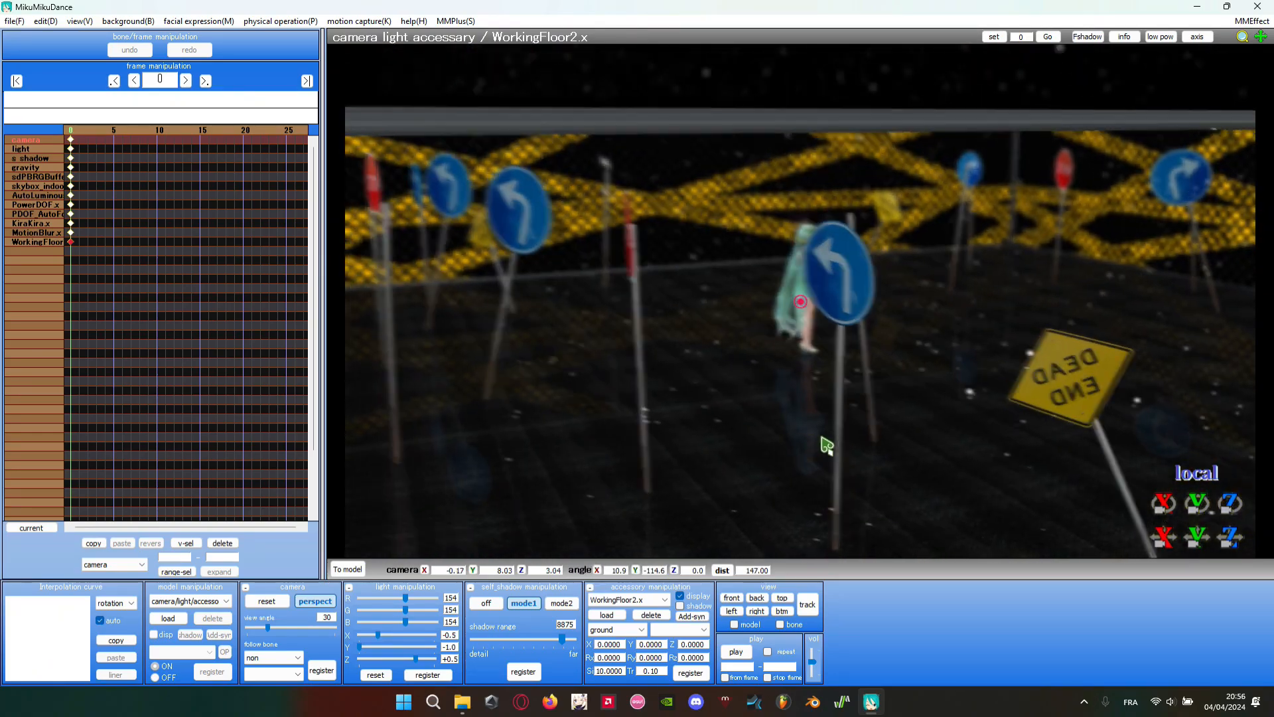
{"action": "mouse_move", "coordinate": [725, 388]}
{"action": "right_mouse_down"}
{"action": "mouse_move", "coordinate": [859, 369]}
{"action": "mouse_move", "coordinate": [744, 367]}
{"action": "mouse_move", "coordinate": [637, 418]}
{"action": "mouse_move", "coordinate": [728, 397]}
{"action": "right_mouse_up"}
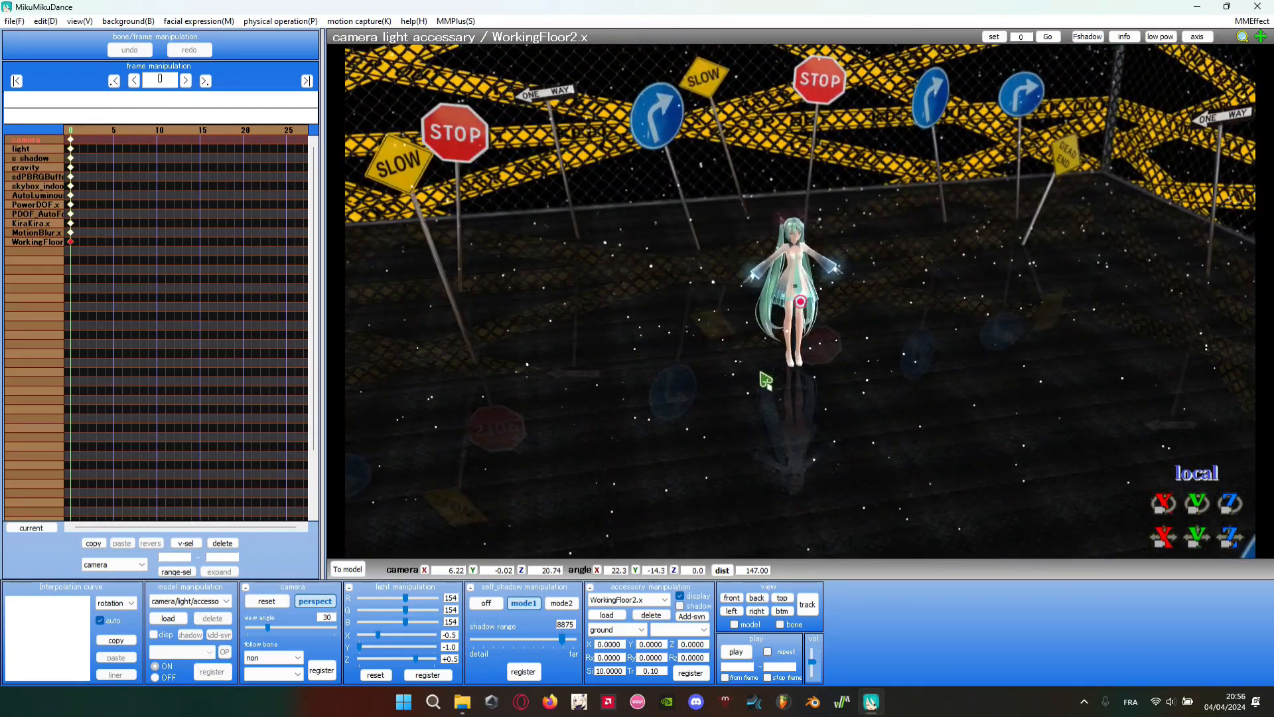
{"action": "right_click_drag", "start_coordinate": [818, 385], "coordinate": [785, 370]}
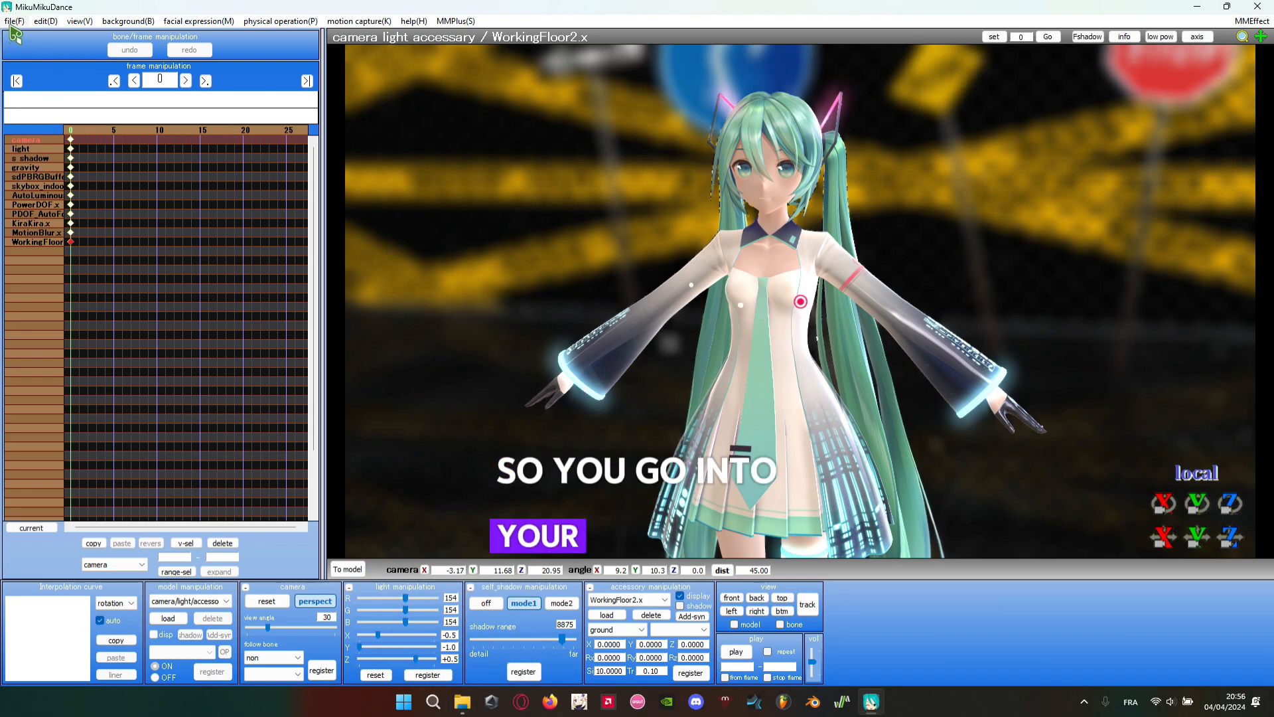
- Switch the interface to Japanese and load the dance motion VMD from the B.B.F motions folder onto the Miku model
{"action": "left_click", "coordinate": [463, 702]}
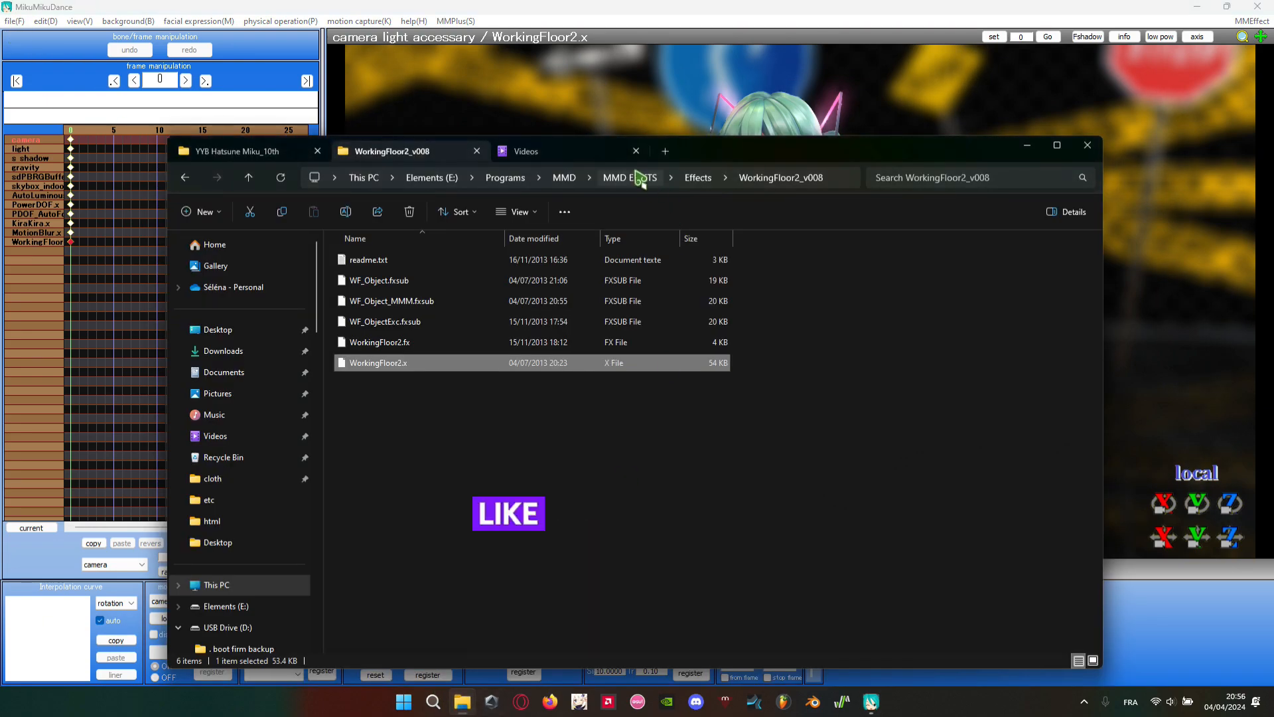
{"action": "left_click", "coordinate": [268, 158]}
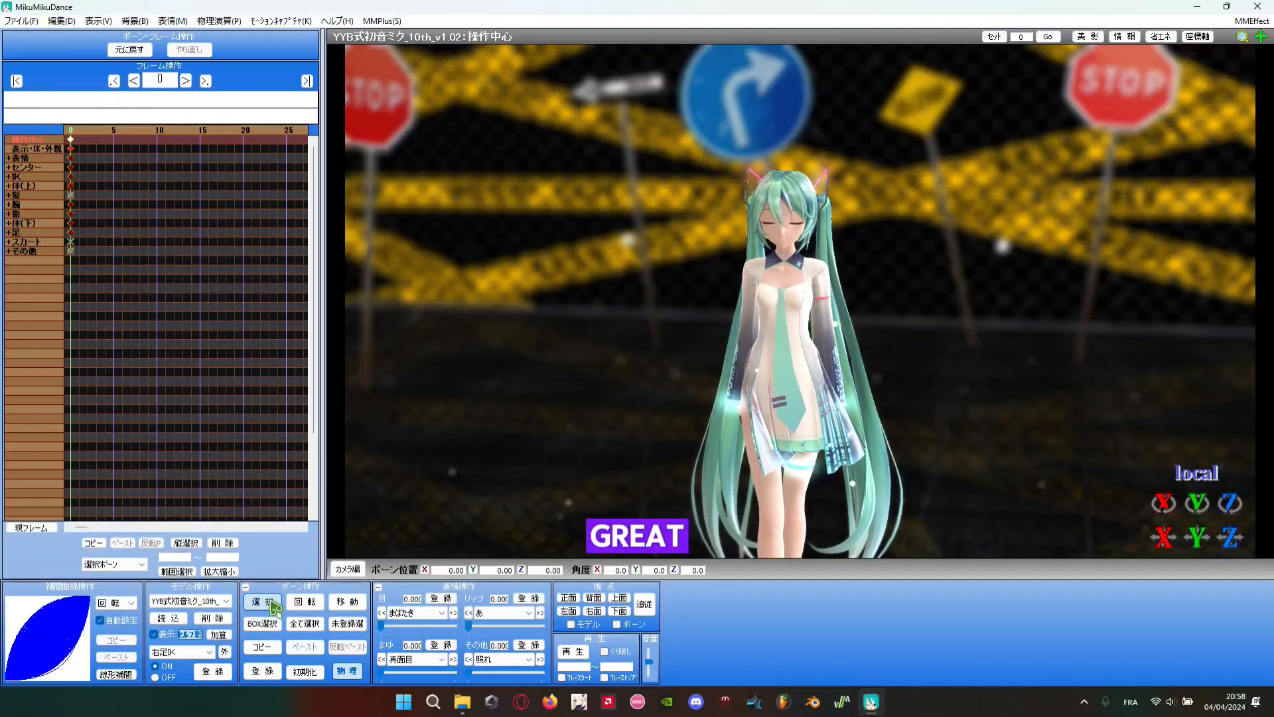
{"action": "right_click_drag", "start_coordinate": [493, 475], "coordinate": [541, 459]}
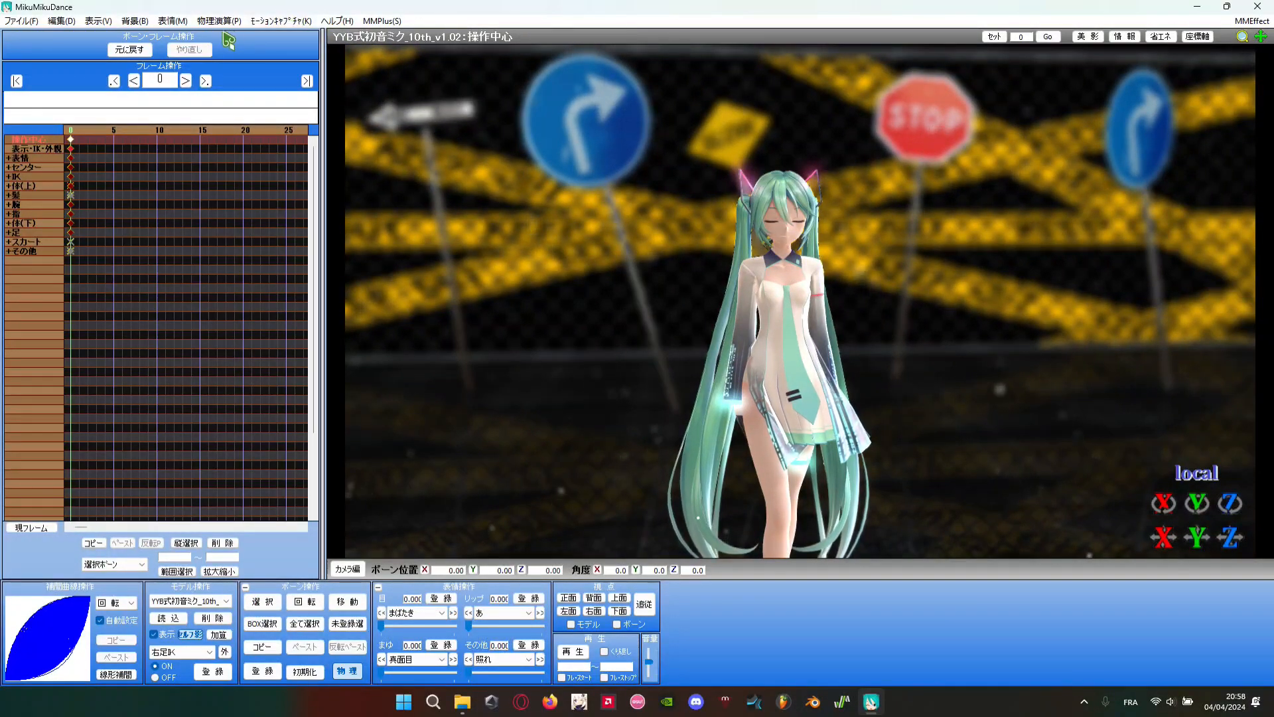
- Return the interface to English and review the physical operation options
{"action": "left_click", "coordinate": [219, 21]}
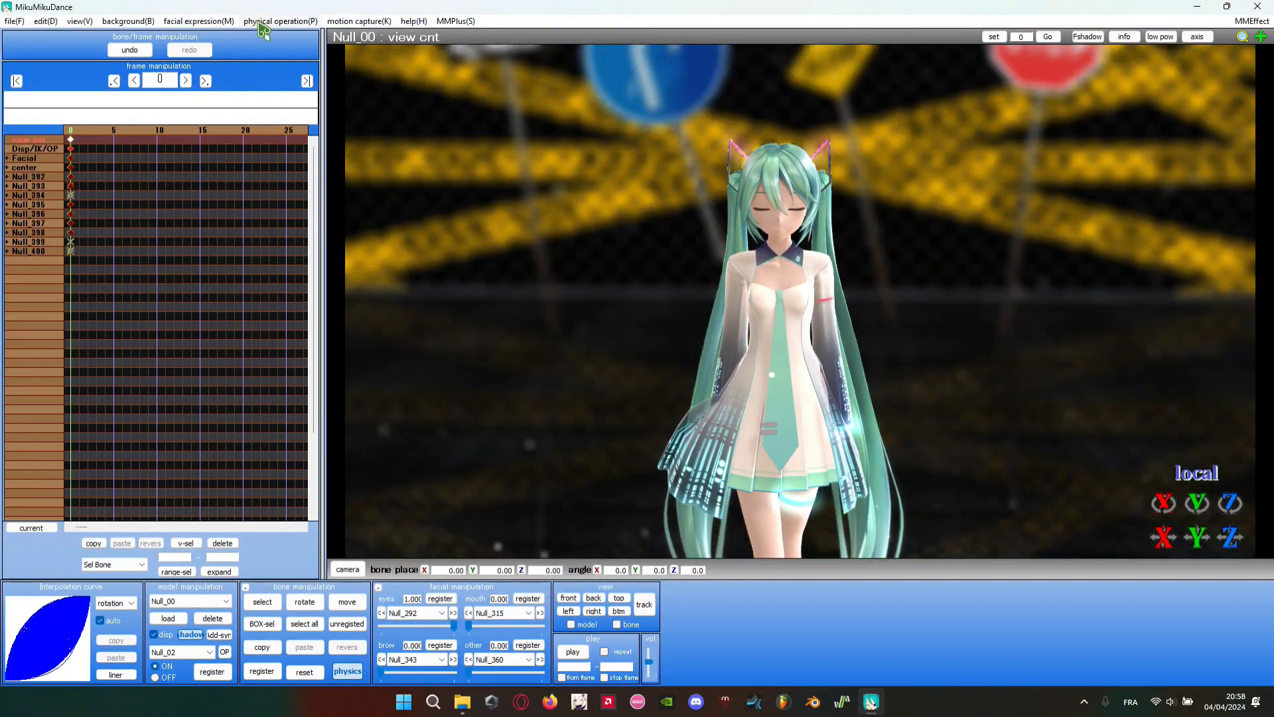
{"action": "left_click", "coordinate": [259, 21]}
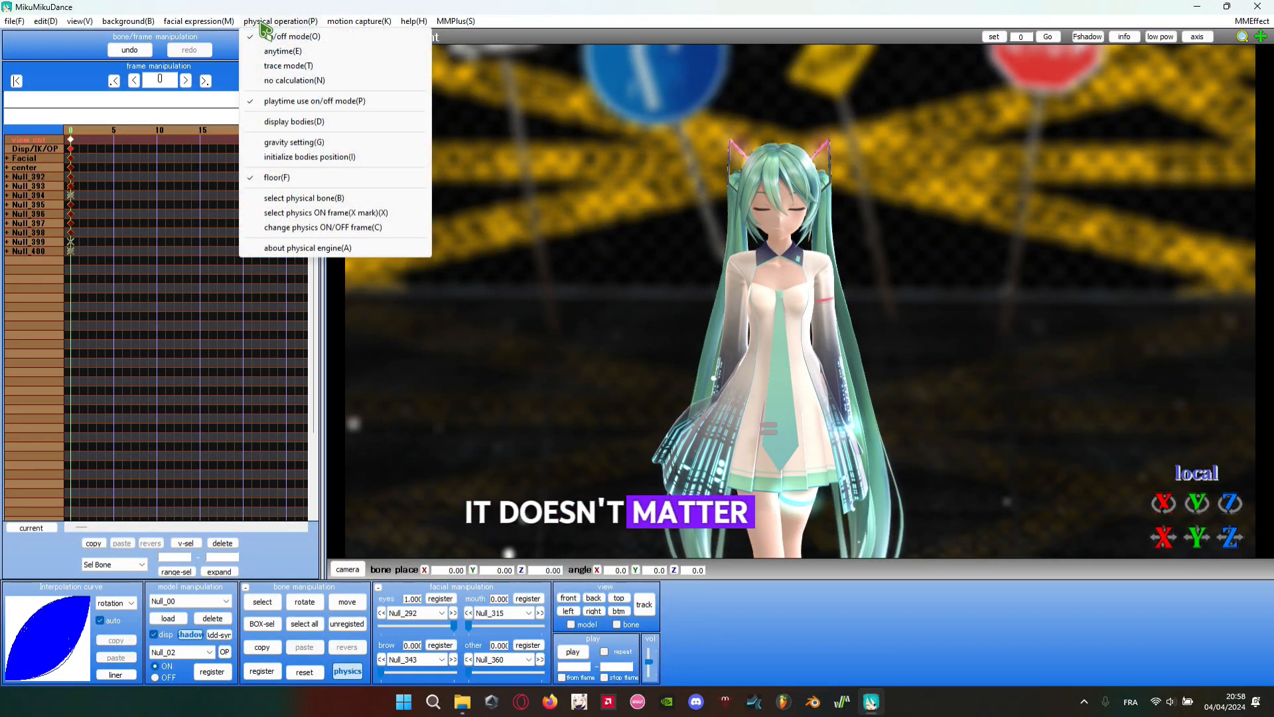
{"action": "left_click", "coordinate": [541, 222]}
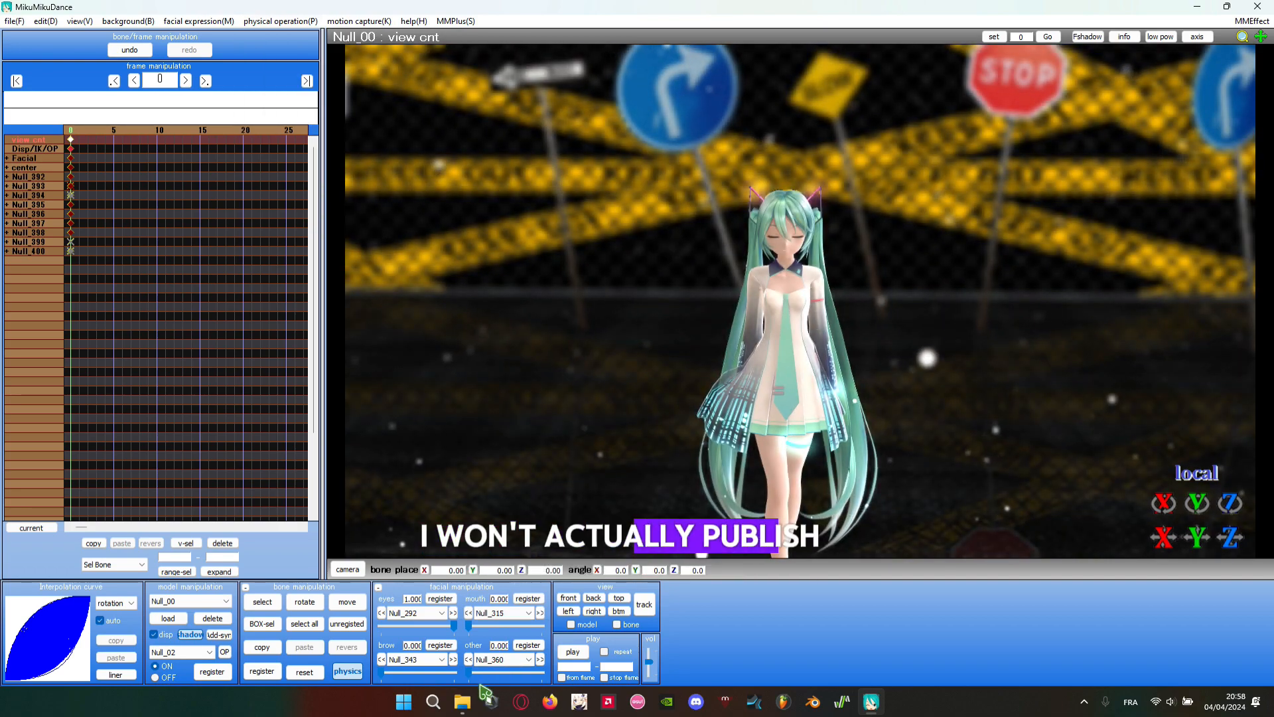
- Switch to camera/light/accessory editing and load the camera motion VMD from the B.B.F folder into the scene
{"action": "left_click", "coordinate": [473, 698]}
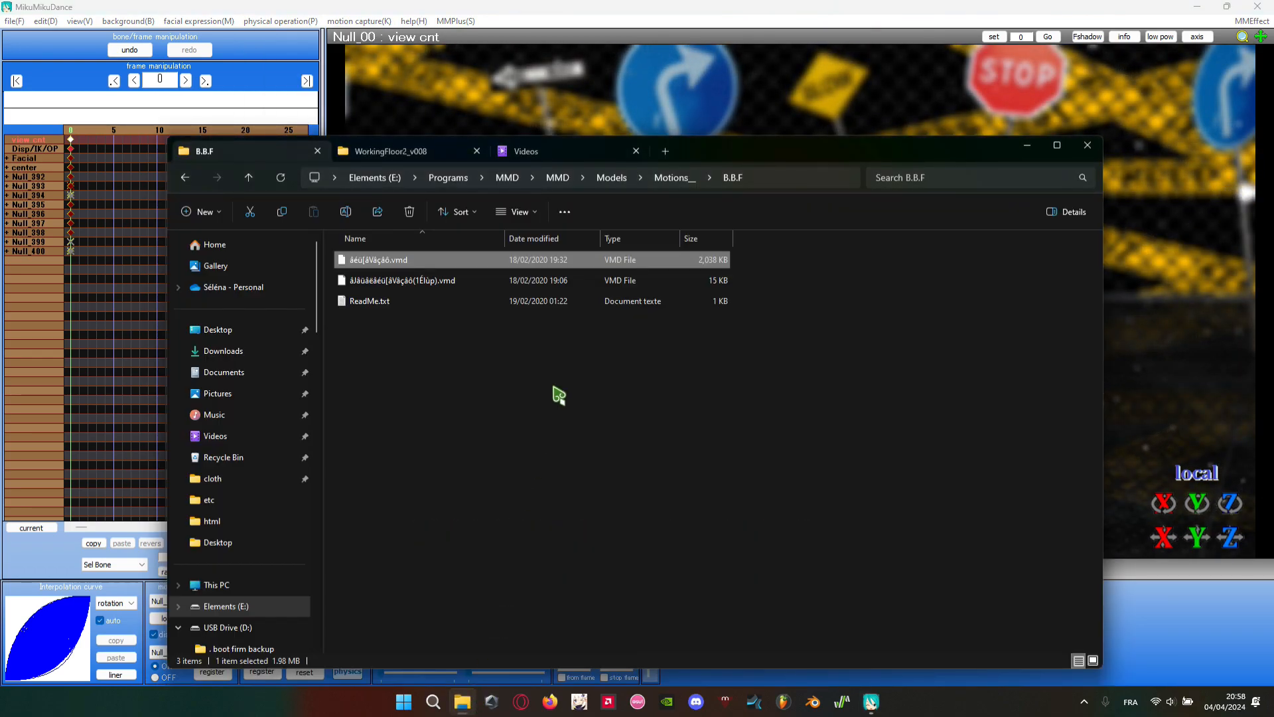
{"action": "left_click", "coordinate": [1135, 510]}
{"action": "left_click", "coordinate": [345, 569]}
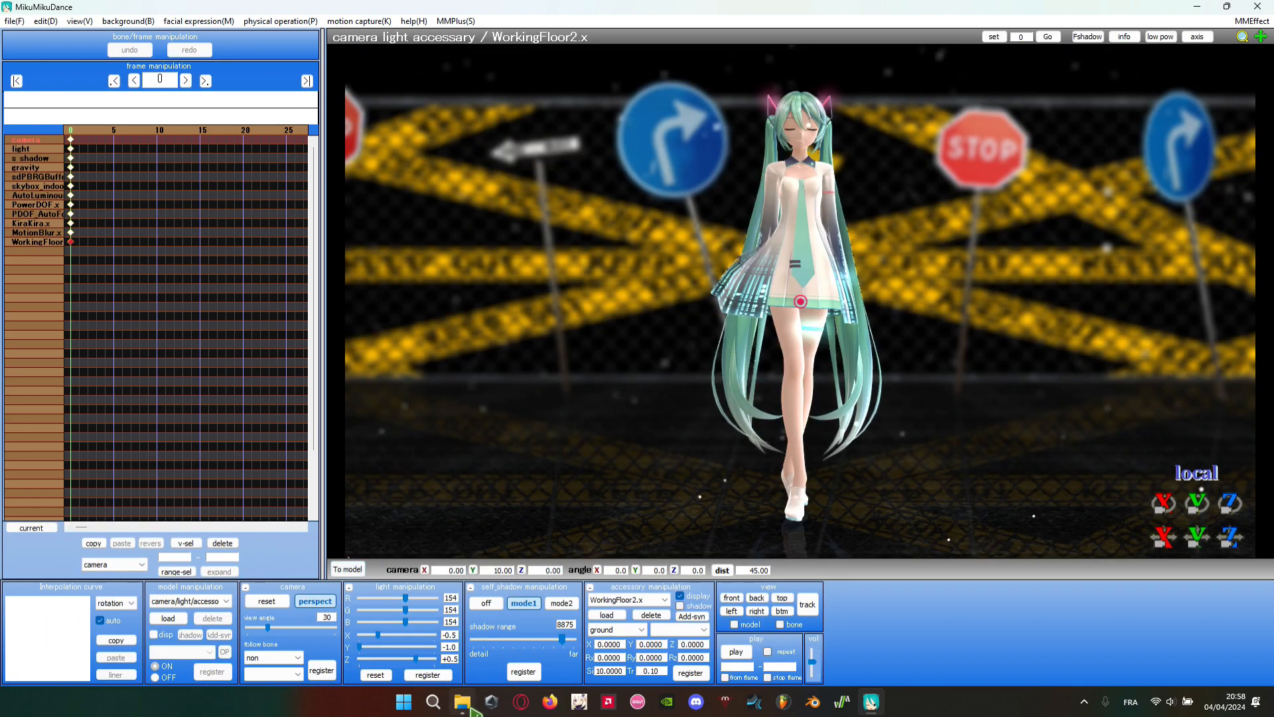
{"action": "key", "text": "alt+Tab"}
{"action": "left_click_drag", "start_coordinate": [1149, 338], "coordinate": [1083, 345]}
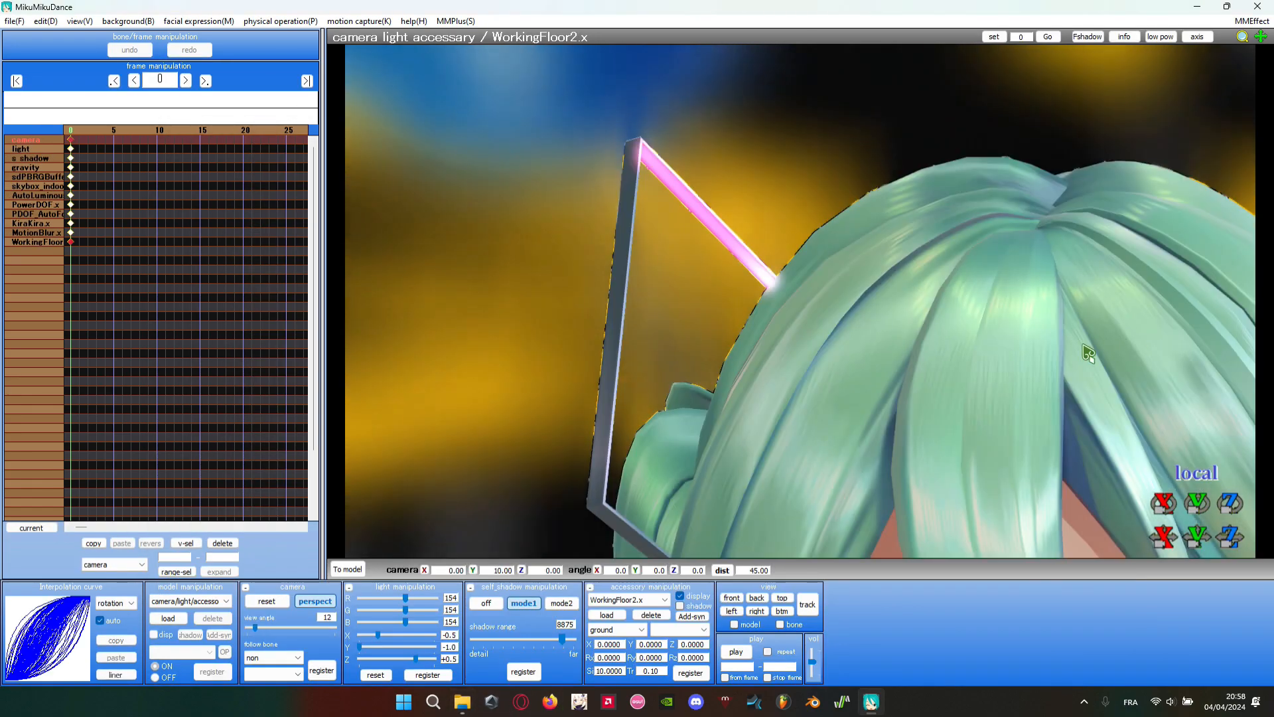
- Play the dance animation with the frame info display on, stop it, and inspect the model's head up close
{"action": "left_click", "coordinate": [737, 653]}
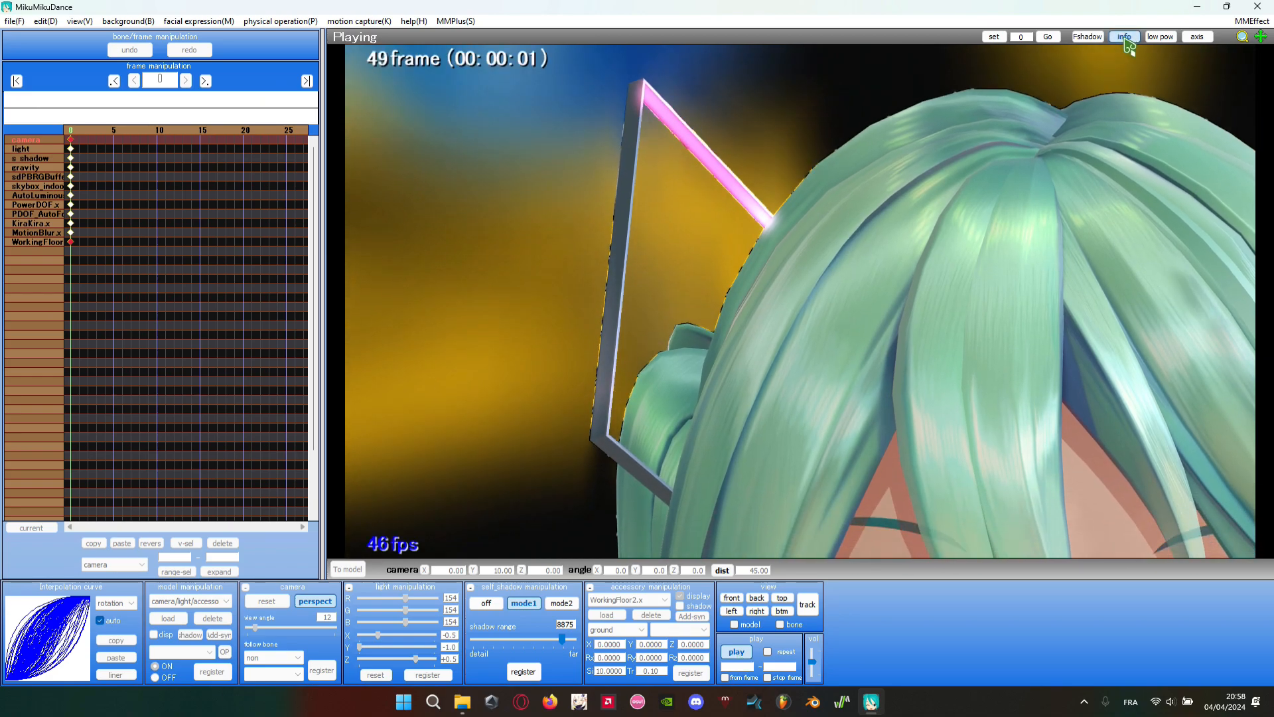
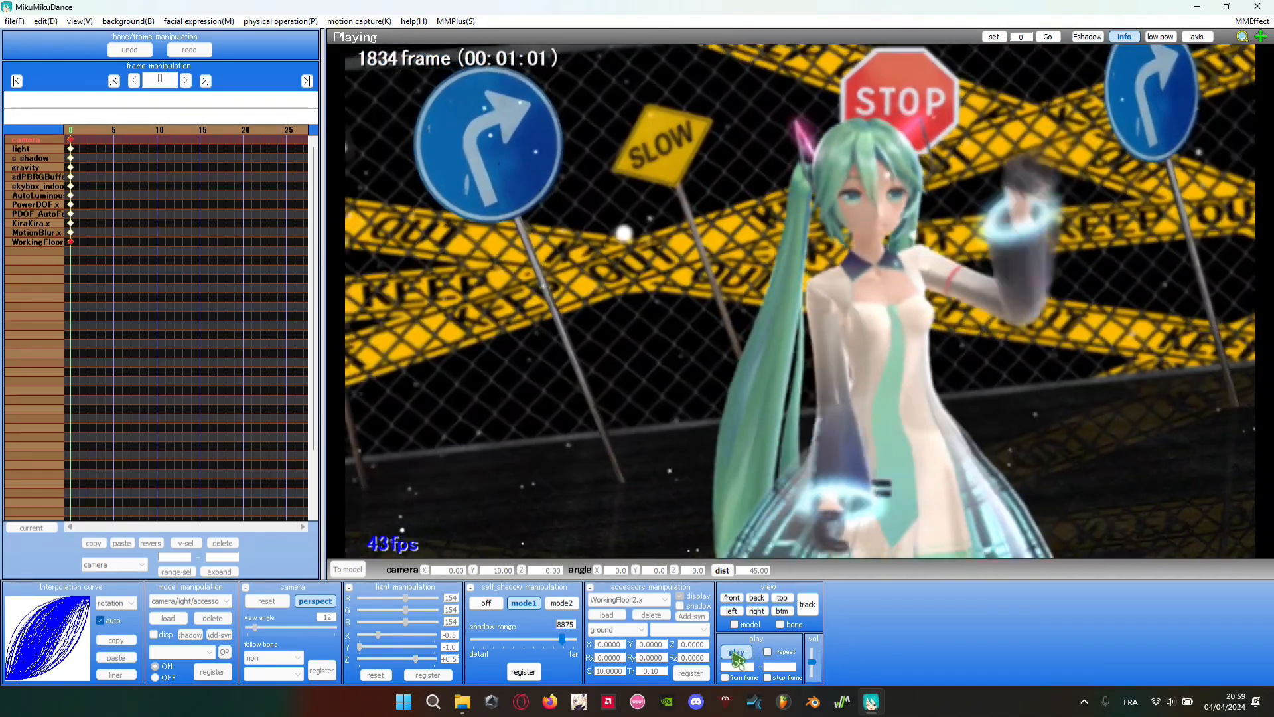
{"action": "left_click", "coordinate": [737, 654]}
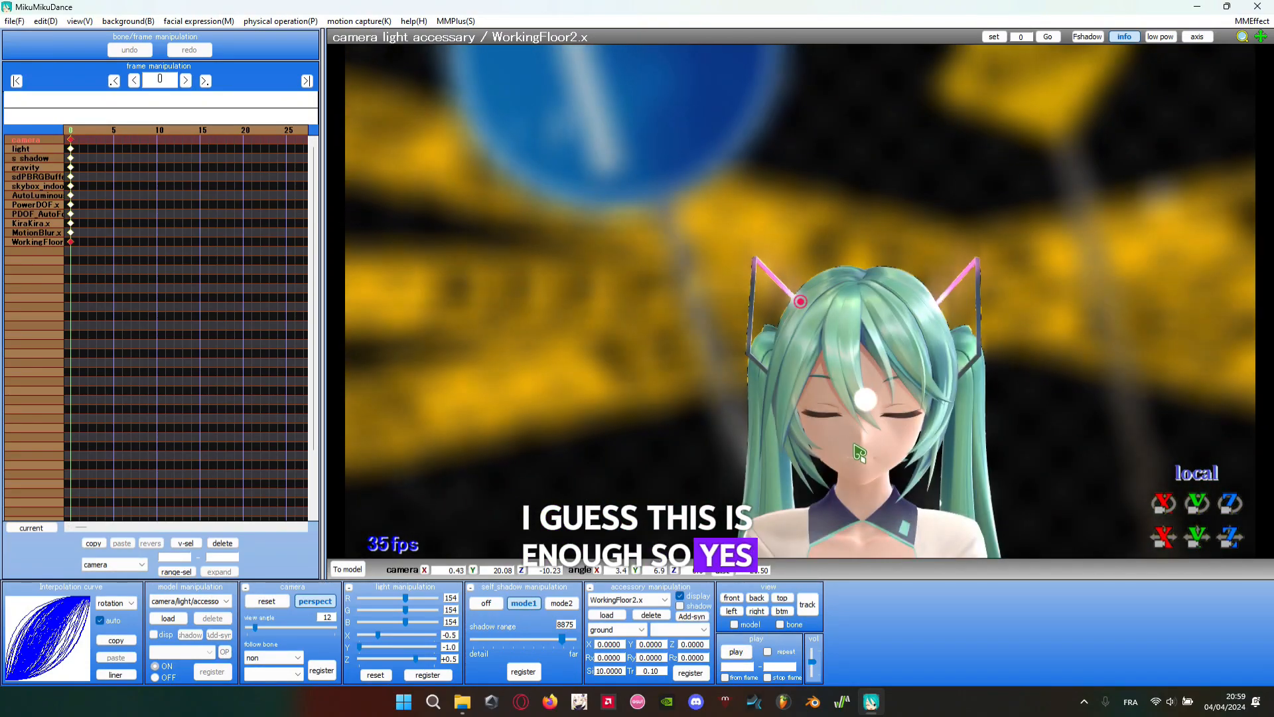
{"action": "middle_click_drag", "start_coordinate": [859, 453], "coordinate": [856, 424]}
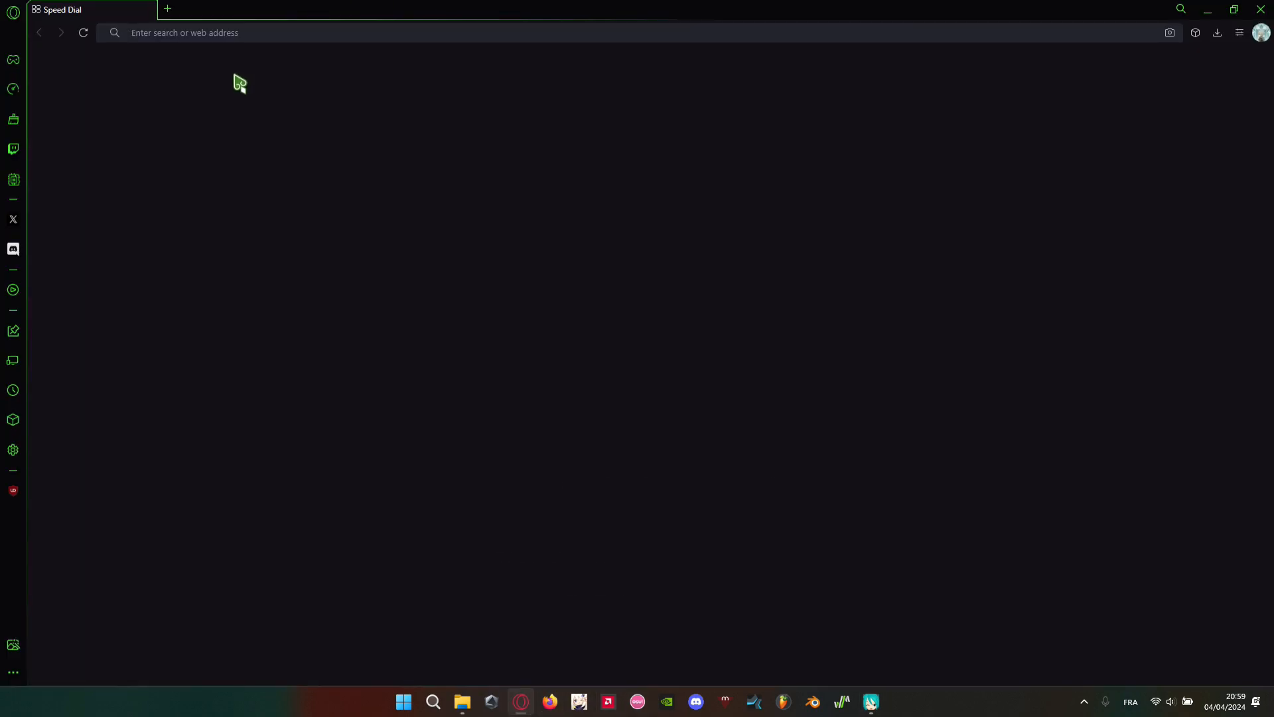
- Switch to the Opera browser and search the web for "powerdof outlines mmd"
{"action": "type", "text": "powerdof outlines mmd"}
{"action": "key", "text": "Return"}
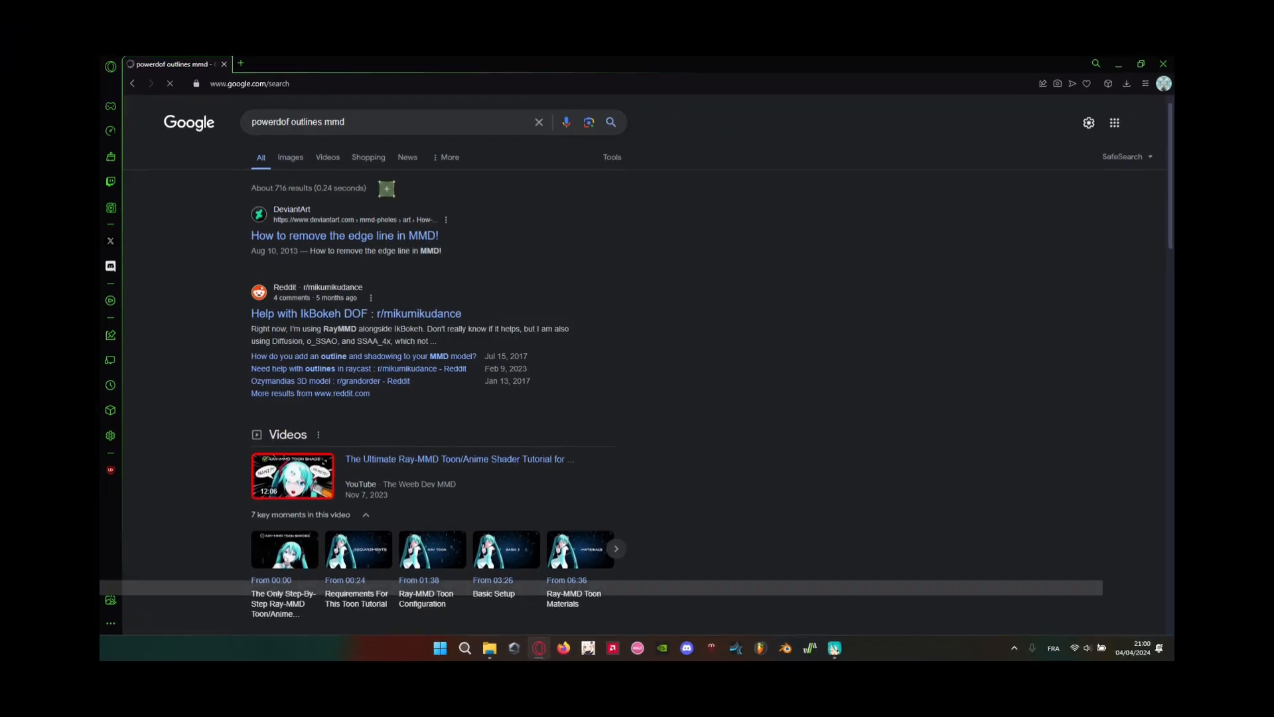
- Open the Reddit thread "Help with IkBokeh DOF", read the post and its comments, and close the thread
{"action": "middle_click", "coordinate": [410, 320]}
{"action": "left_click", "coordinate": [339, 94]}
{"action": "scroll", "coordinate": [626, 328], "scroll_direction": "down", "scroll_amount": 7}
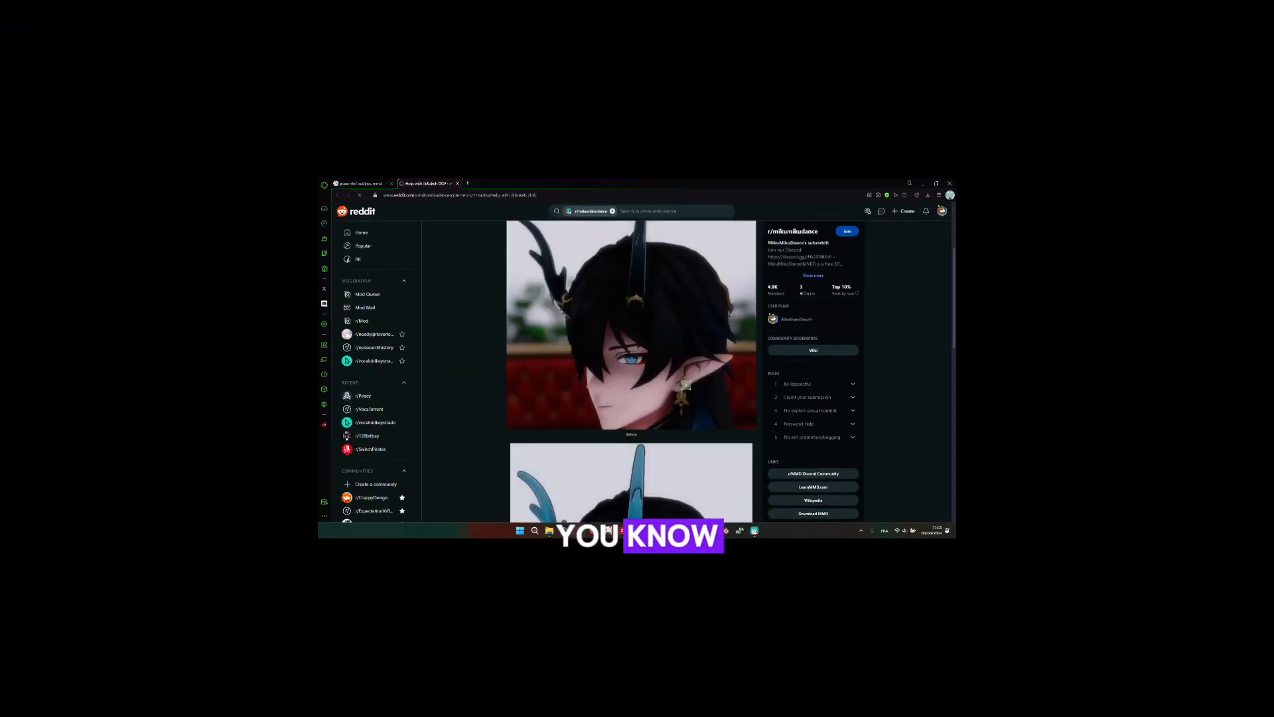
{"action": "scroll", "coordinate": [632, 341], "scroll_direction": "down", "scroll_amount": 9}
{"action": "scroll", "coordinate": [634, 359], "scroll_direction": "up", "scroll_amount": 16}
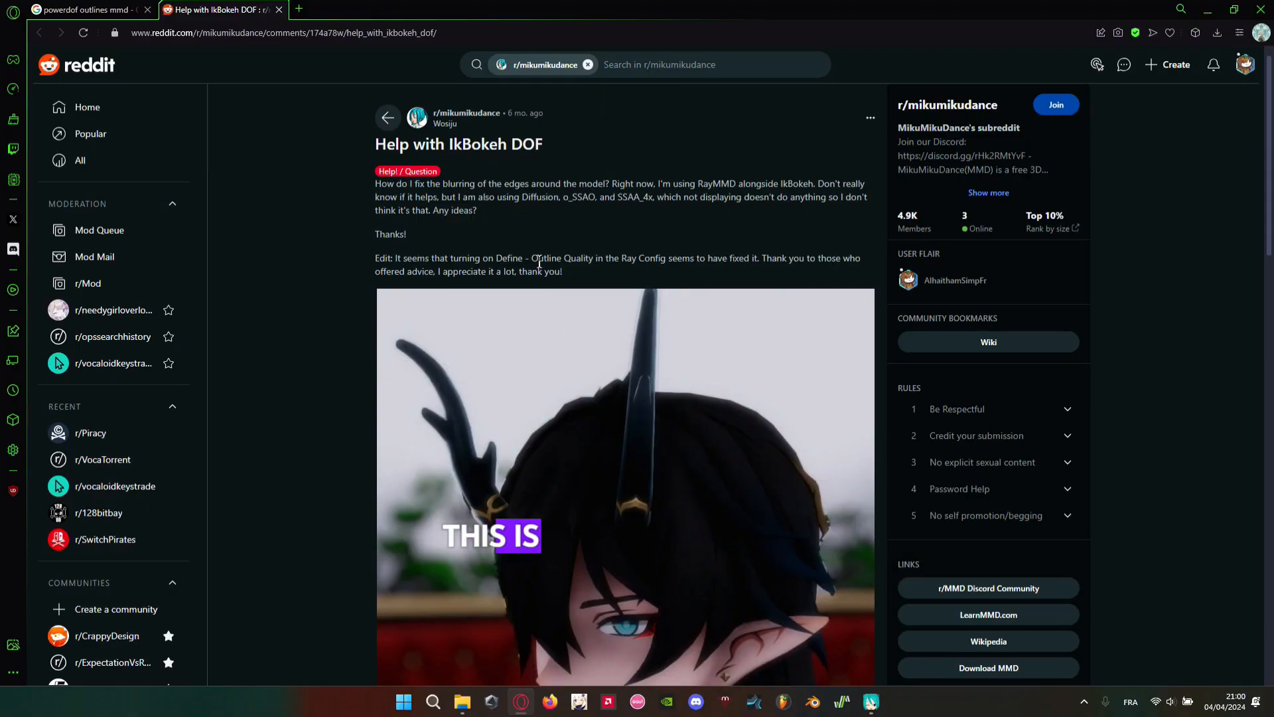
{"action": "scroll", "coordinate": [606, 250], "scroll_direction": "down", "scroll_amount": 10}
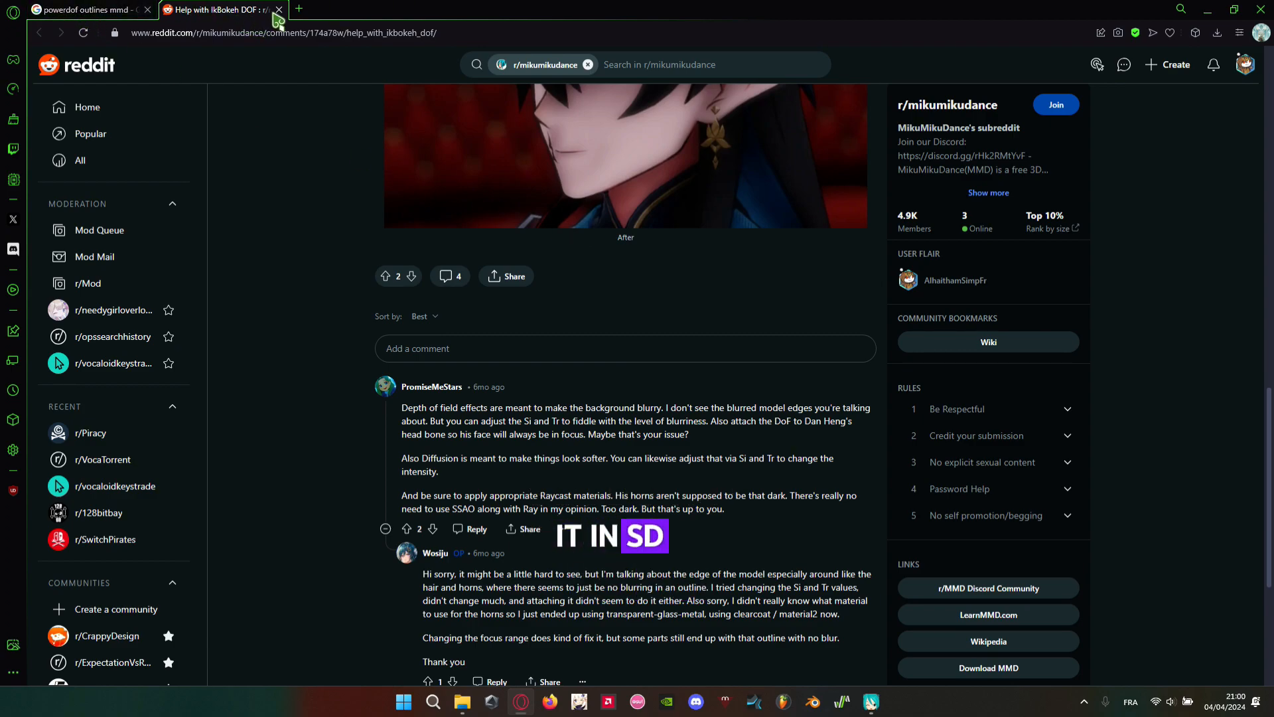
{"action": "left_click", "coordinate": [278, 10]}
- Switch back to MikuMikuDance and inspect the depth-of-field blur around the model from farther away and another angle
{"action": "left_click", "coordinate": [872, 706]}
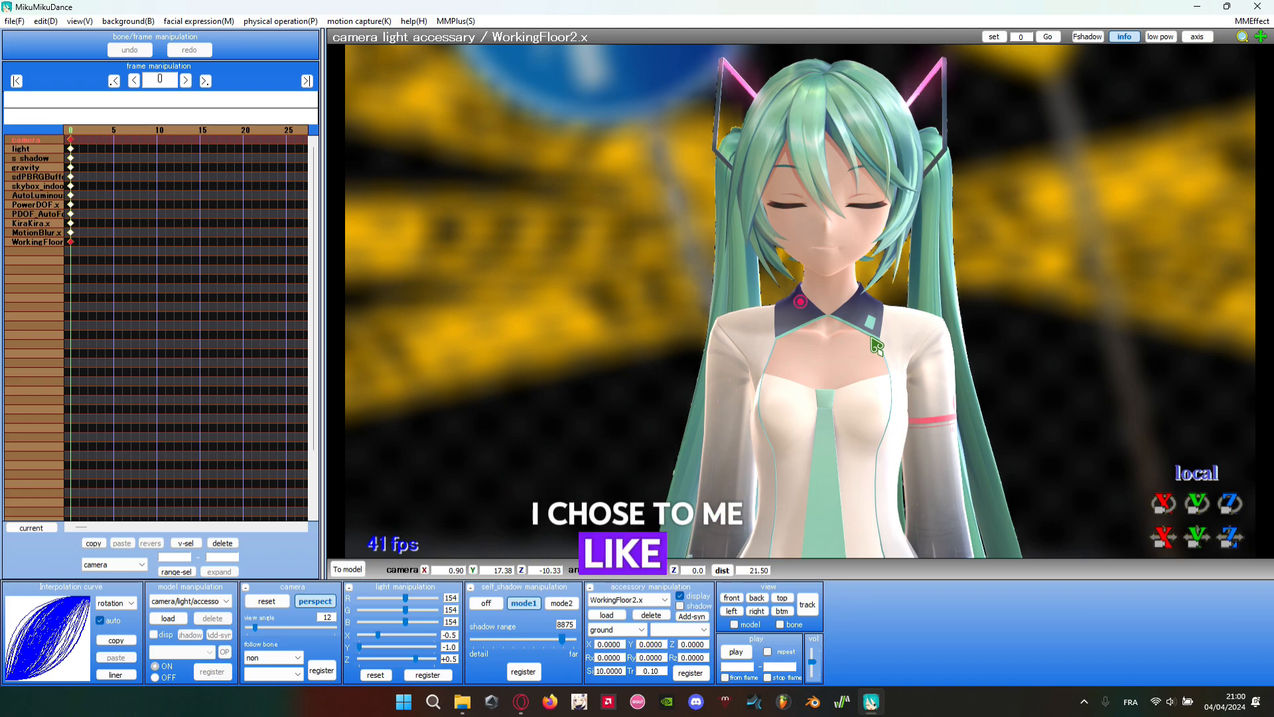
{"action": "scroll", "coordinate": [876, 344], "scroll_direction": "down", "scroll_amount": 10}
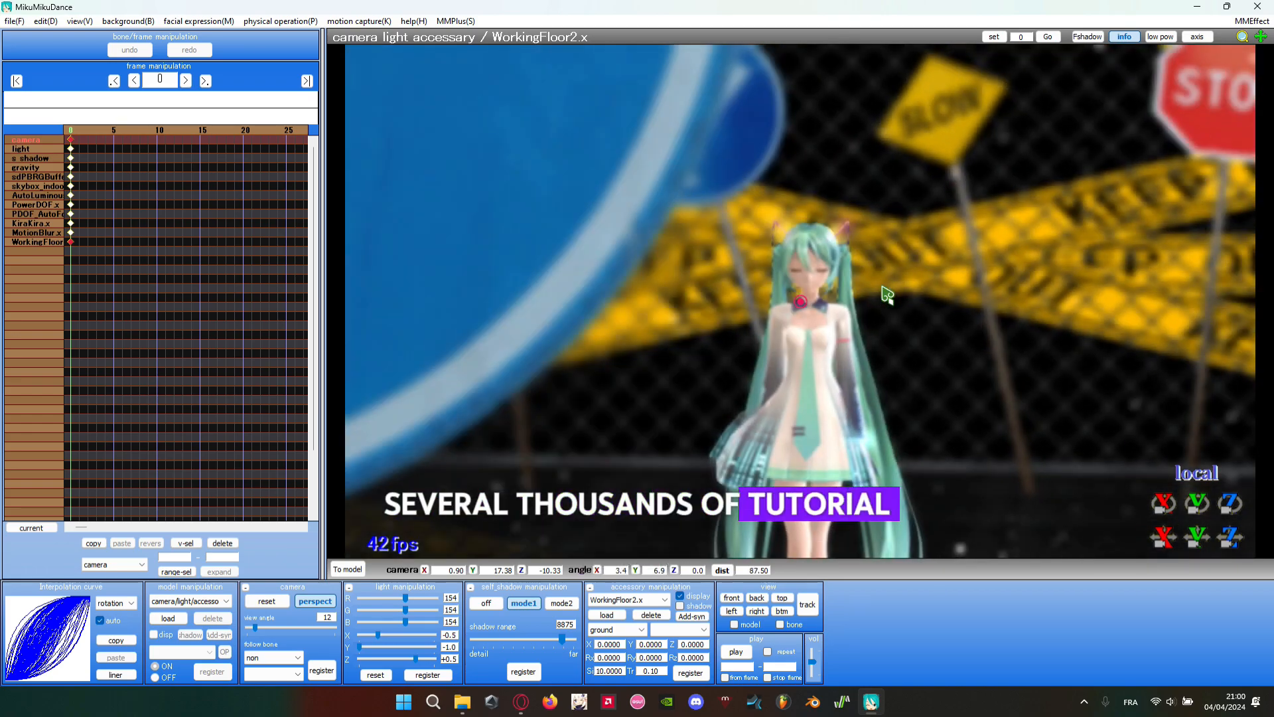
{"action": "mouse_move", "coordinate": [900, 305]}
{"action": "right_mouse_down"}
{"action": "mouse_move", "coordinate": [811, 336]}
{"action": "mouse_move", "coordinate": [729, 288]}
{"action": "mouse_move", "coordinate": [684, 300]}
{"action": "mouse_move", "coordinate": [779, 330]}
{"action": "mouse_move", "coordinate": [910, 313]}
{"action": "right_mouse_up"}
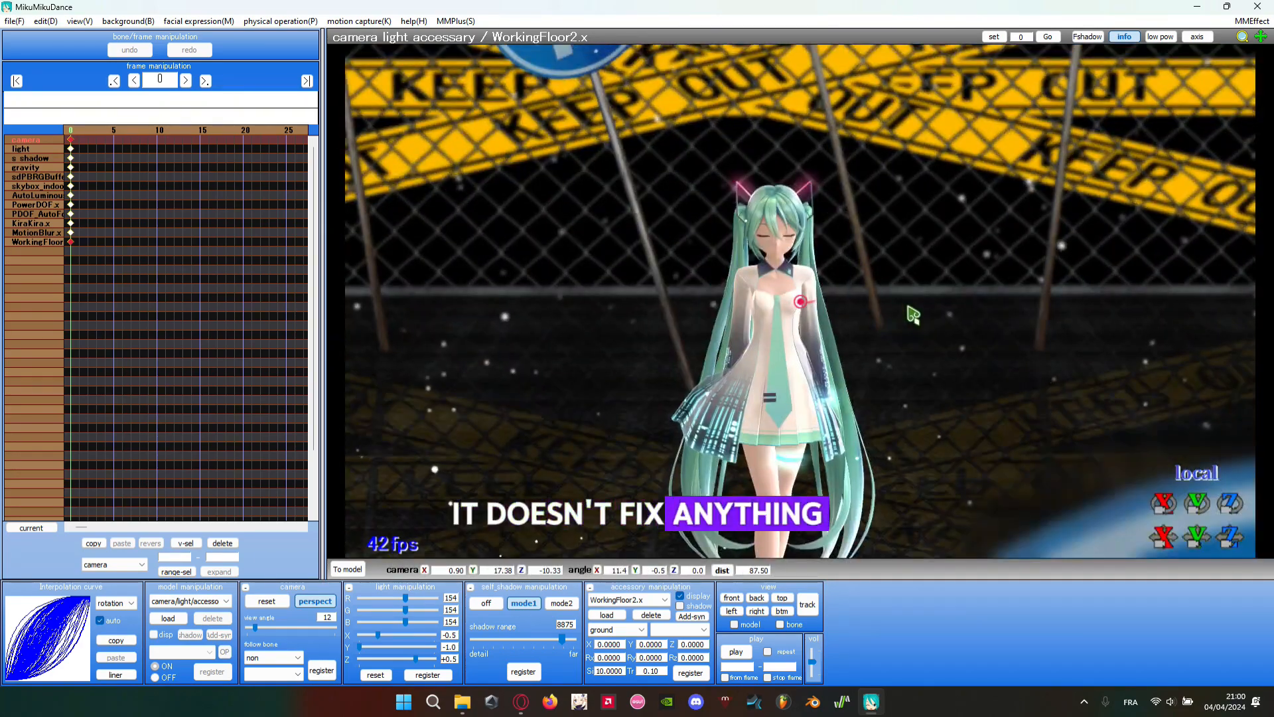
{"action": "scroll", "coordinate": [901, 324], "scroll_direction": "up", "scroll_amount": 5}
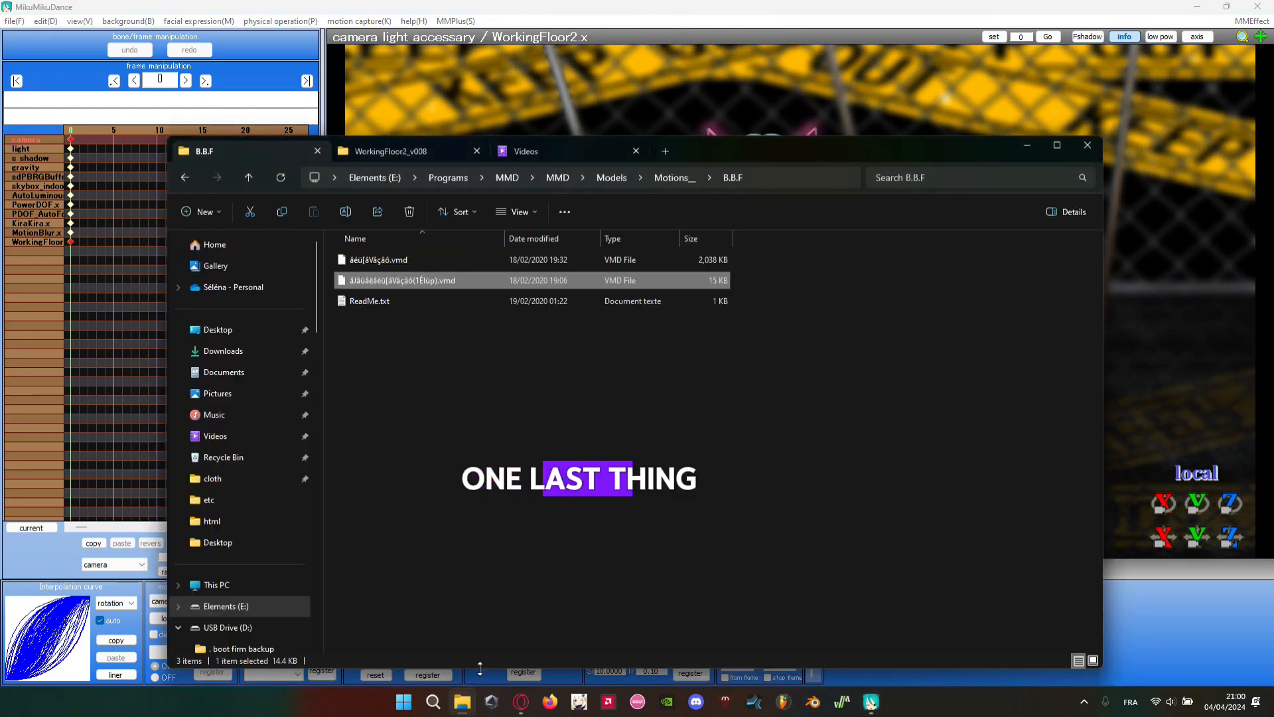
- Switch to File Explorer and go from the WorkingFloor2_v008 folder to the sdPBR folder inside Effects
{"action": "left_click", "coordinate": [414, 158]}
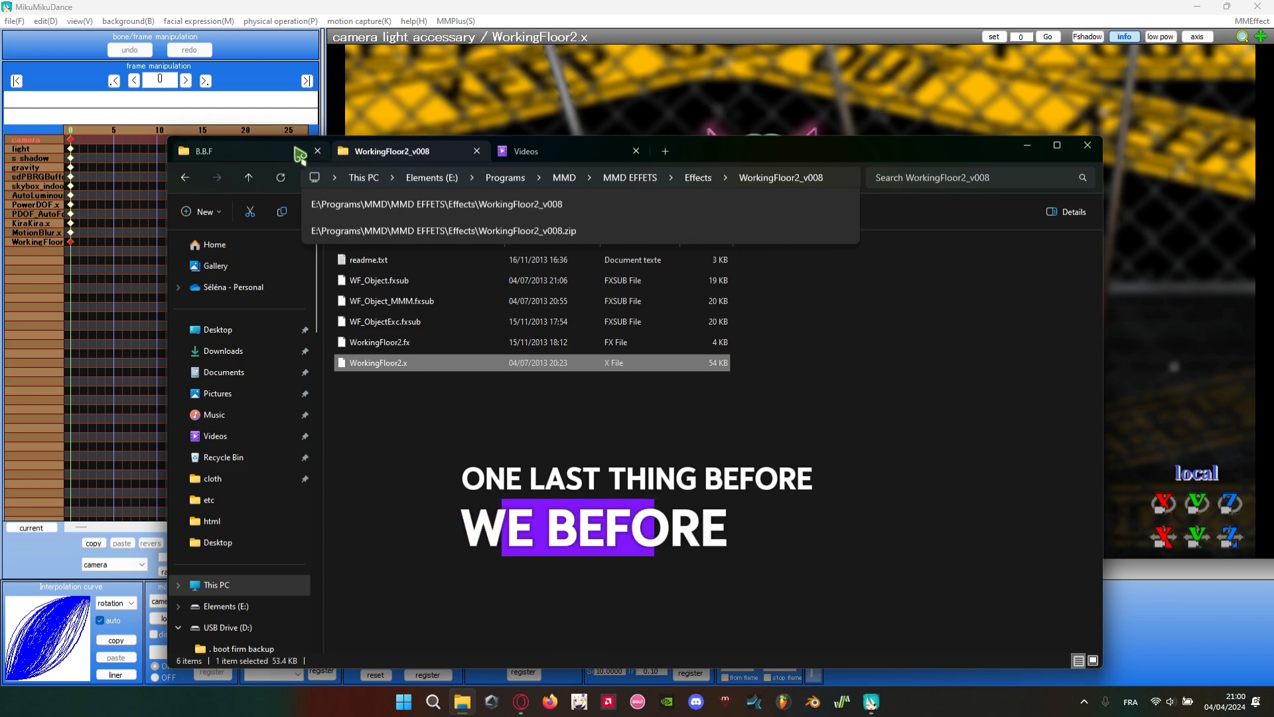
{"action": "left_click", "coordinate": [839, 177]}
{"action": "left_click", "coordinate": [917, 303]}
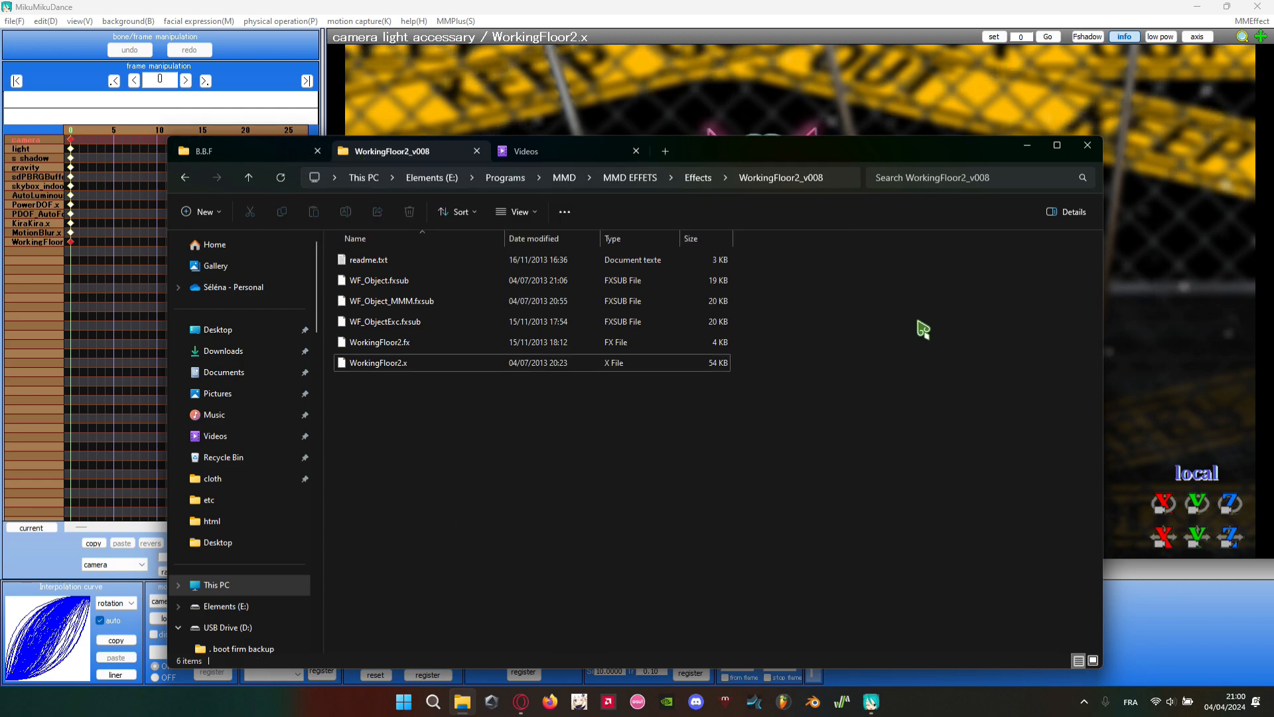
{"action": "left_click", "coordinate": [630, 178]}
{"action": "double_click", "coordinate": [529, 264]}
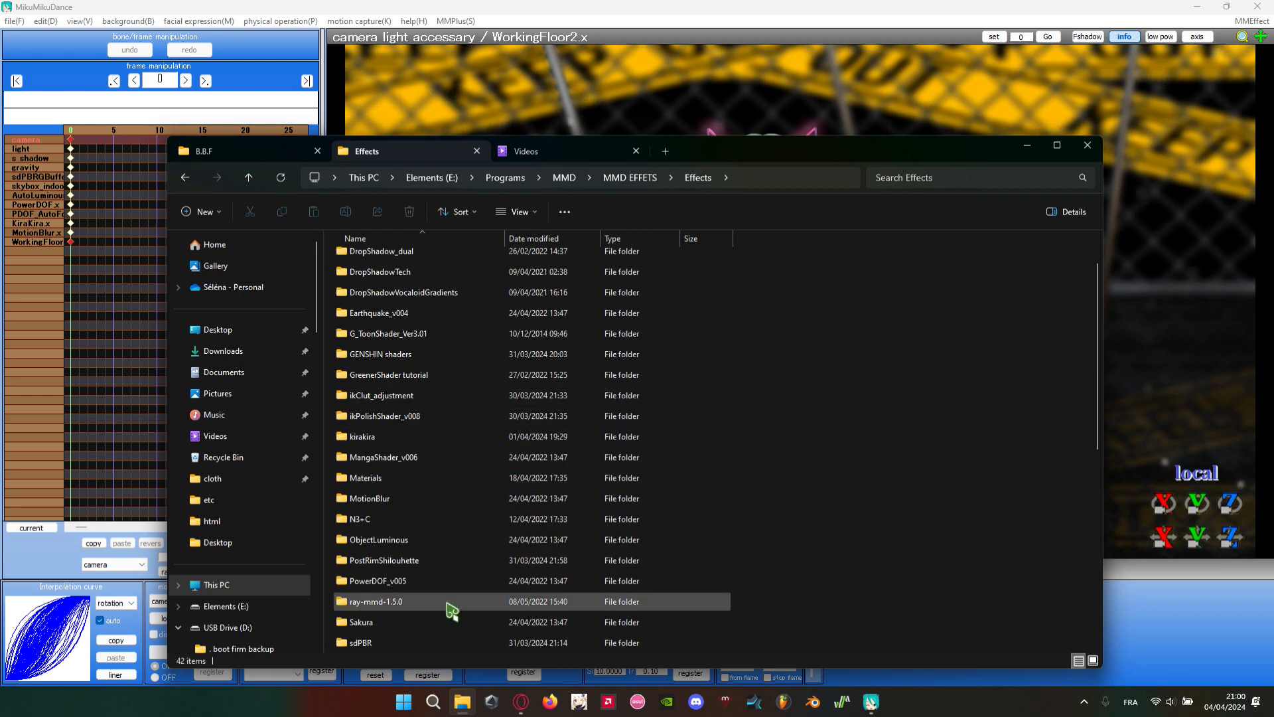
{"action": "scroll", "coordinate": [430, 606], "scroll_direction": "down", "scroll_amount": 1}
{"action": "double_click", "coordinate": [411, 584]}
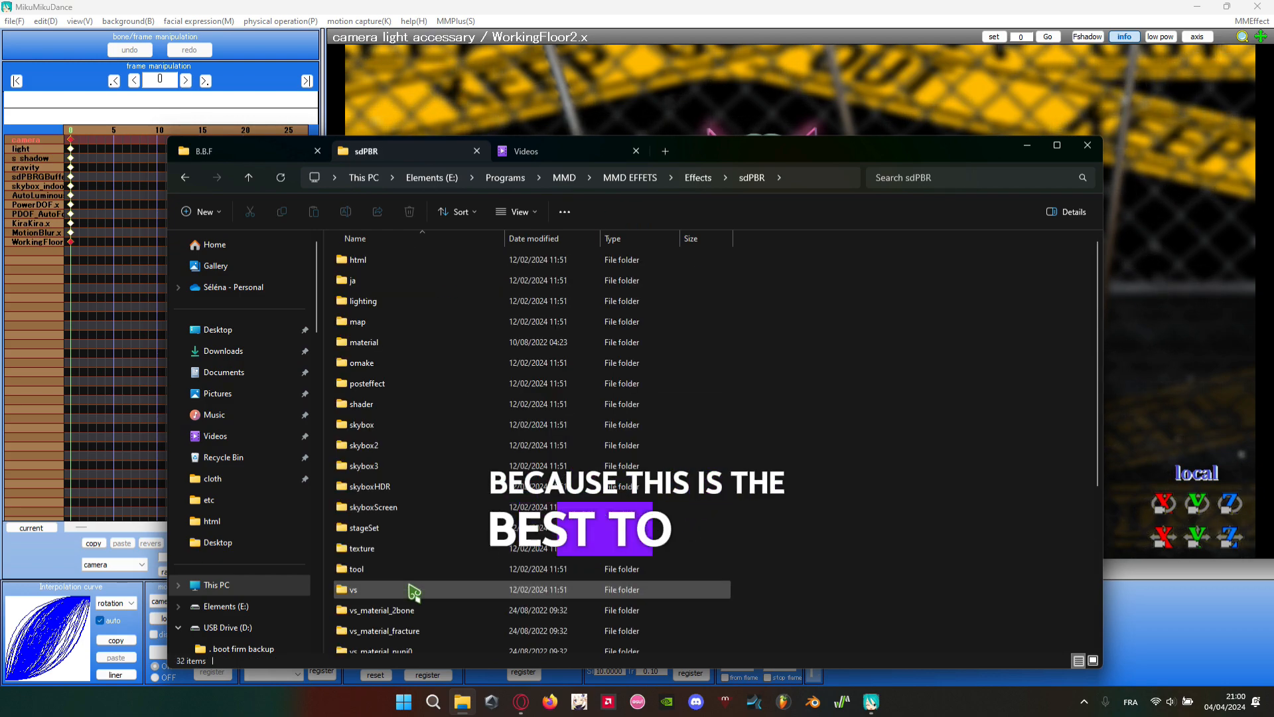
- Find the posteffect folder inside sdPBR and open its VolumetricCloud subfolder
{"action": "scroll", "coordinate": [447, 497], "scroll_direction": "down", "scroll_amount": 4}
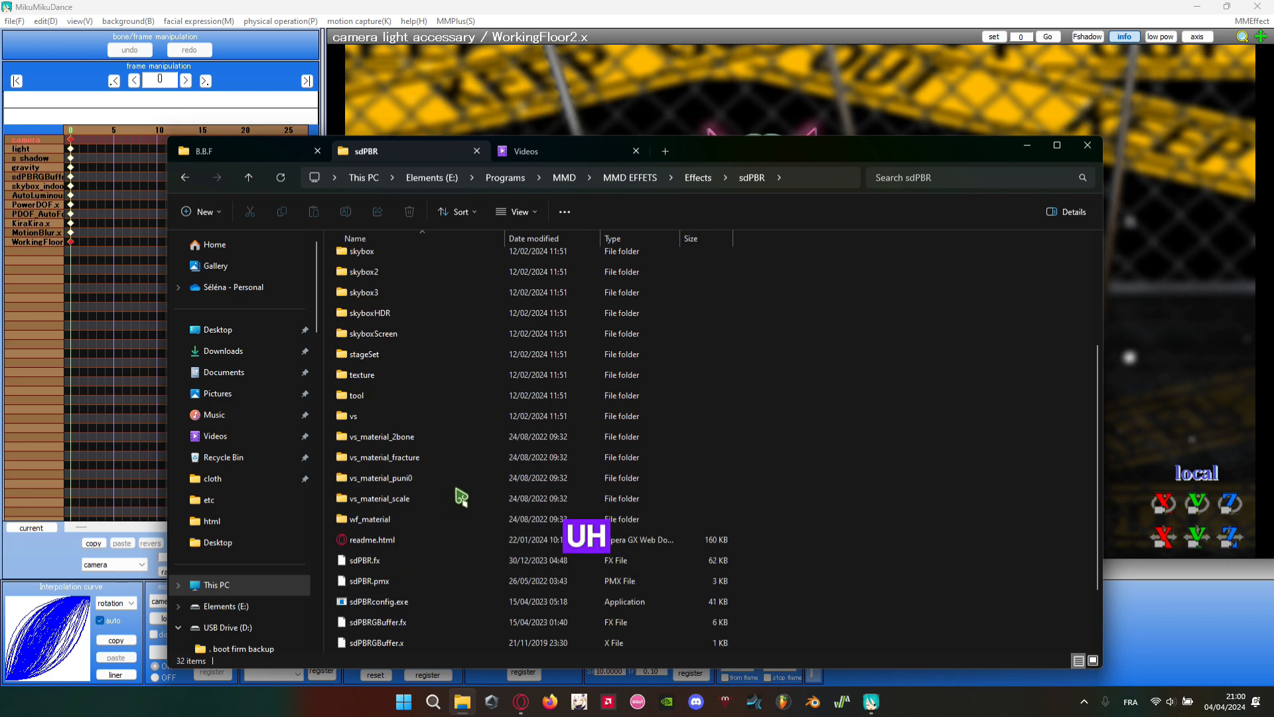
{"action": "scroll", "coordinate": [447, 398], "scroll_direction": "up", "scroll_amount": 2}
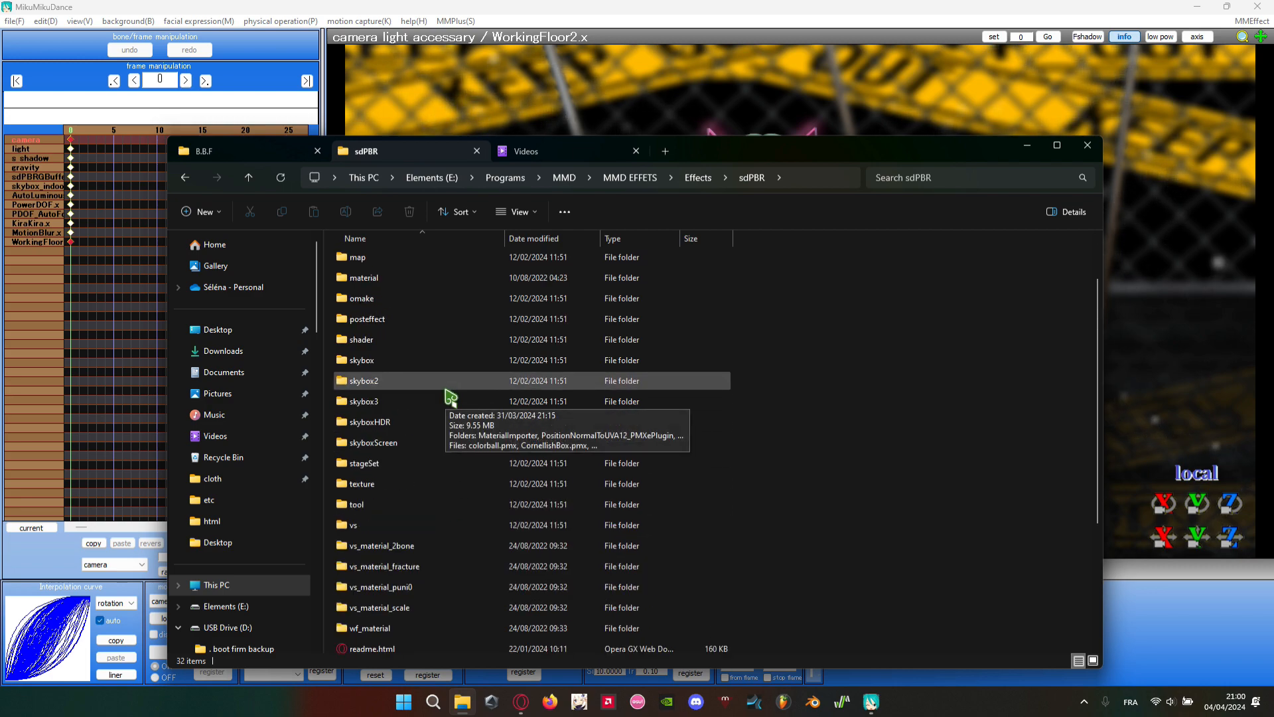
{"action": "double_click", "coordinate": [458, 319]}
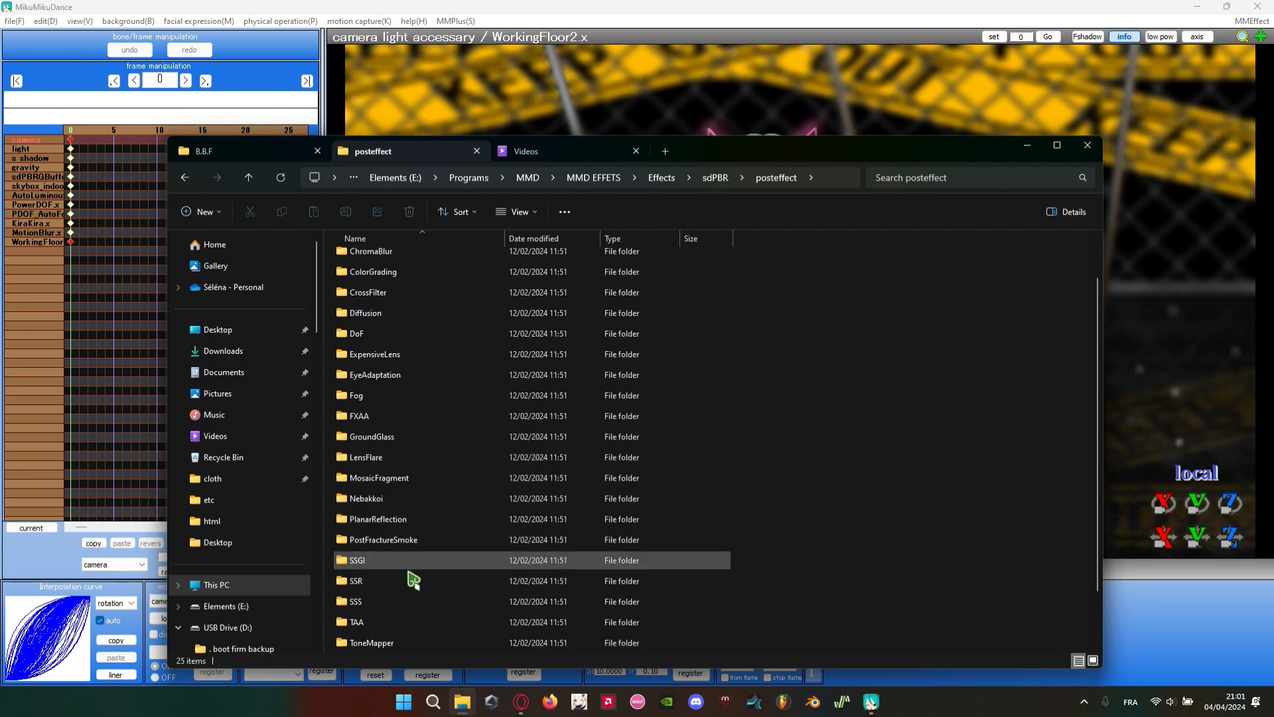
{"action": "scroll", "coordinate": [413, 578], "scroll_direction": "down", "scroll_amount": 2}
{"action": "double_click", "coordinate": [405, 624]}
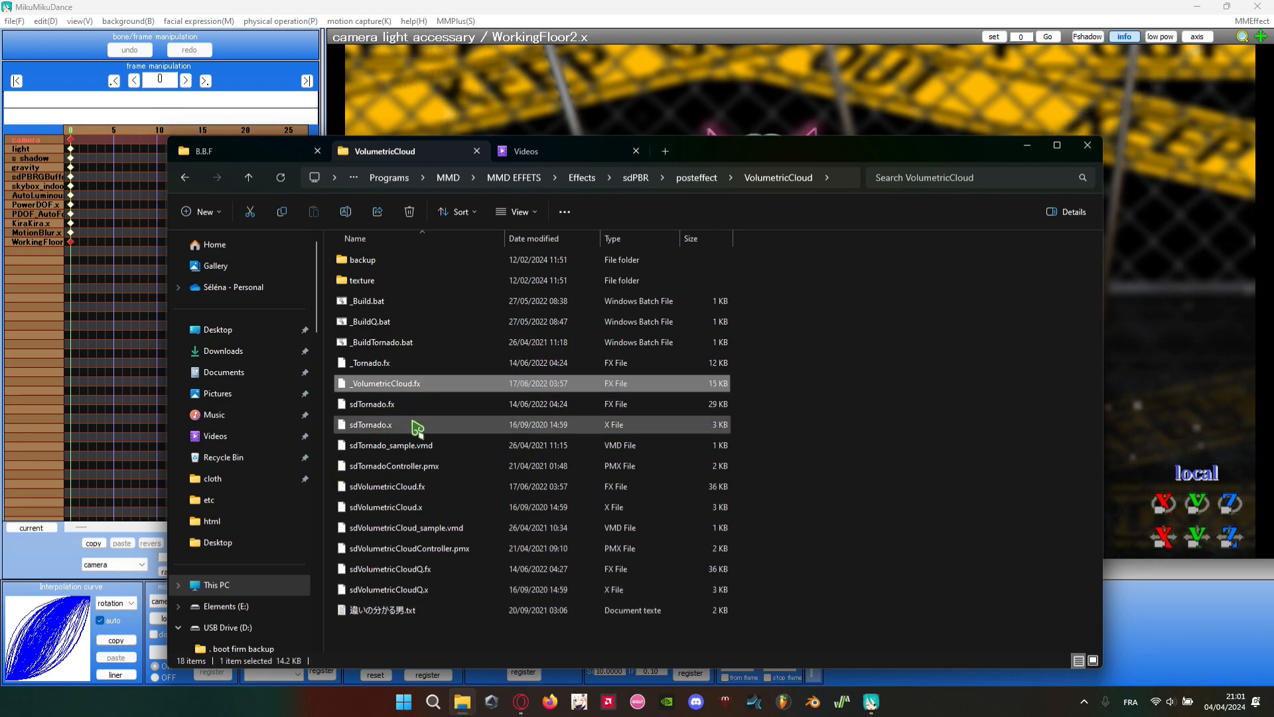
- Try the sdTornado.x accessory in the scene, view it from farther away, and delete it
{"action": "left_click_drag", "start_coordinate": [421, 425], "coordinate": [812, 454]}
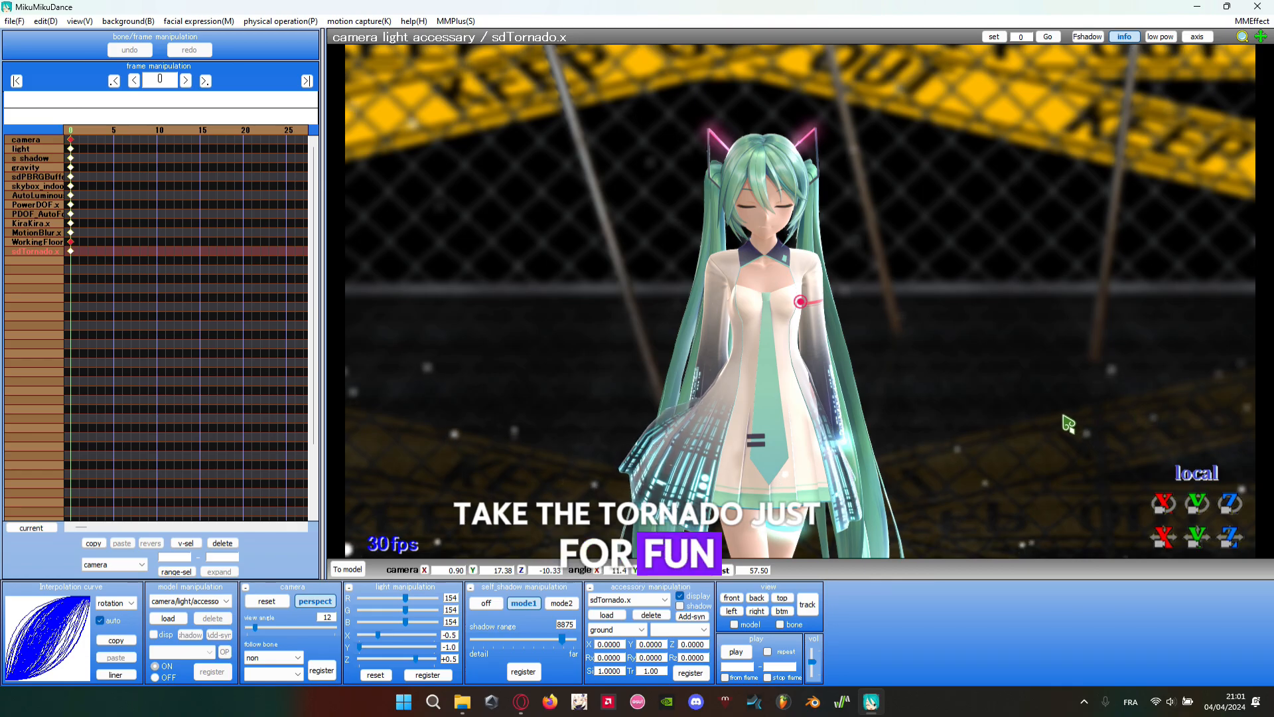
{"action": "scroll", "coordinate": [1058, 417], "scroll_direction": "down", "scroll_amount": 12}
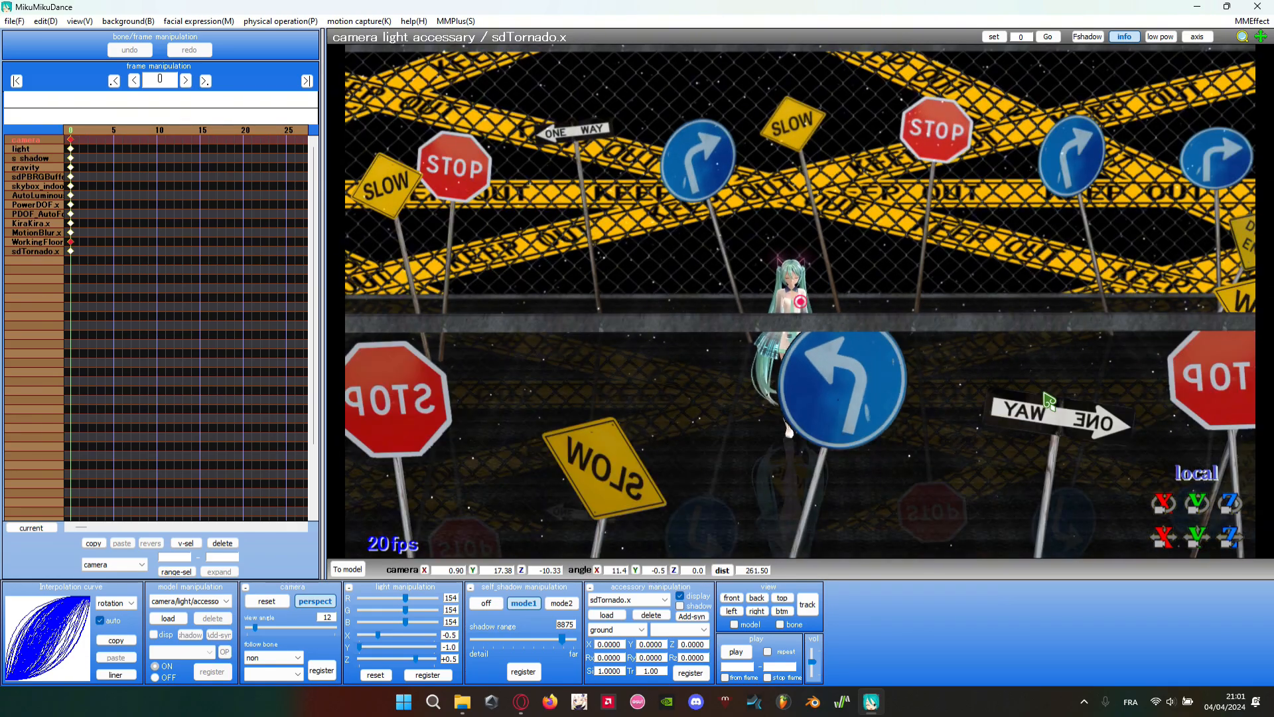
{"action": "right_click_drag", "start_coordinate": [1008, 380], "coordinate": [943, 407]}
{"action": "scroll", "coordinate": [927, 411], "scroll_direction": "up", "scroll_amount": 4}
{"action": "scroll", "coordinate": [931, 418], "scroll_direction": "up", "scroll_amount": 3}
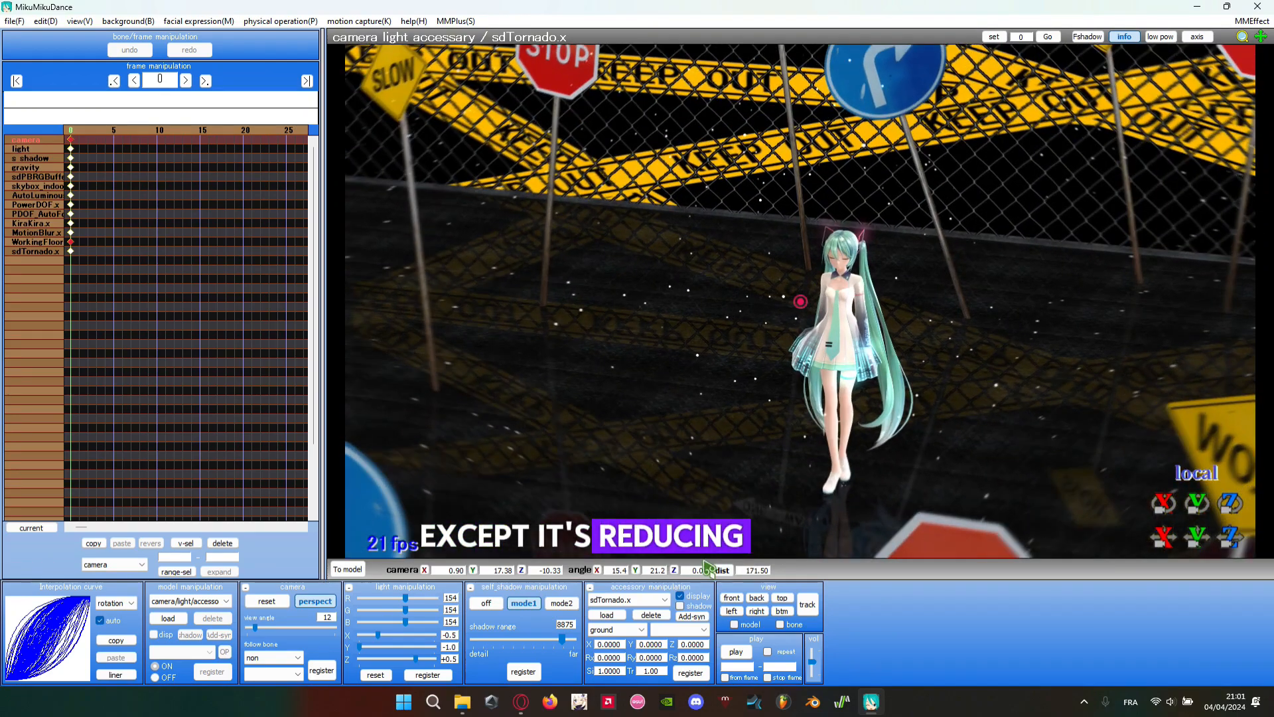
{"action": "left_click", "coordinate": [652, 615]}
{"action": "left_click", "coordinate": [651, 407]}
- Frame the model's upper body and load sdVolumetricCloud.x and sdVolumetricCloudController.pmx from the VolumetricCloud folder into the scene
{"action": "scroll", "coordinate": [783, 462], "scroll_direction": "down", "scroll_amount": 7}
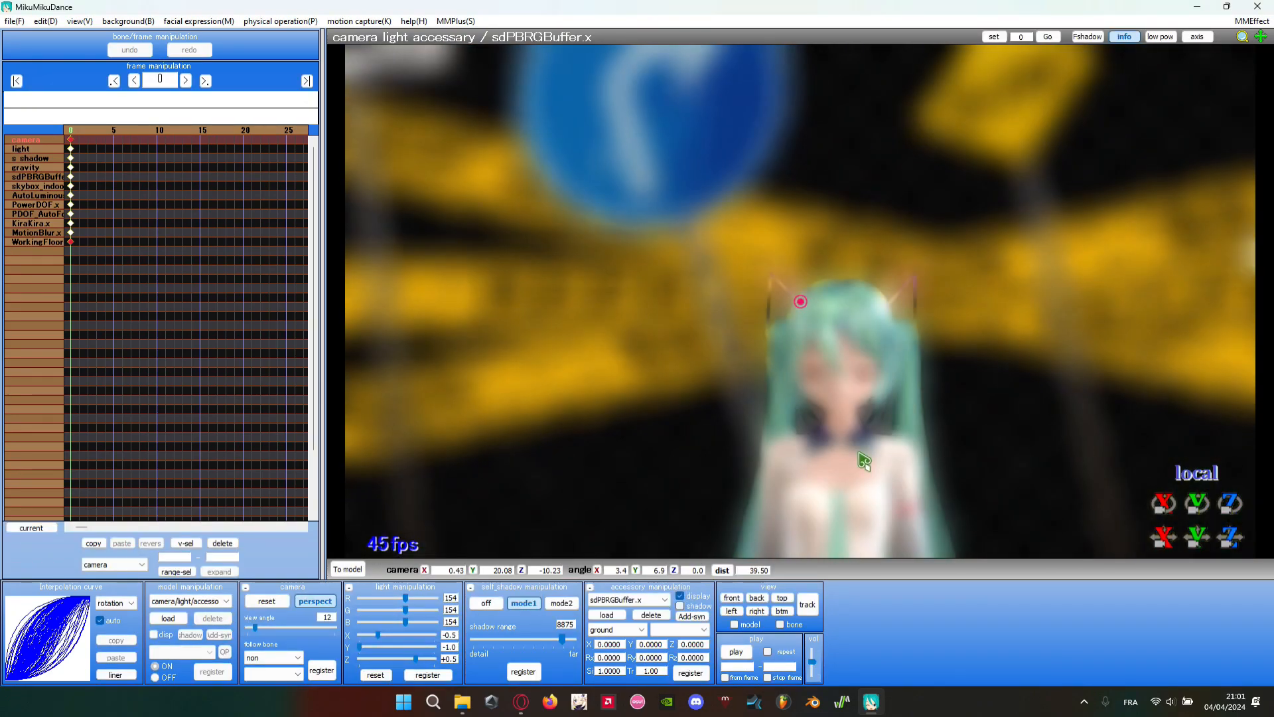
{"action": "middle_click_drag", "start_coordinate": [863, 458], "coordinate": [796, 231]}
{"action": "left_click", "coordinate": [462, 702]}
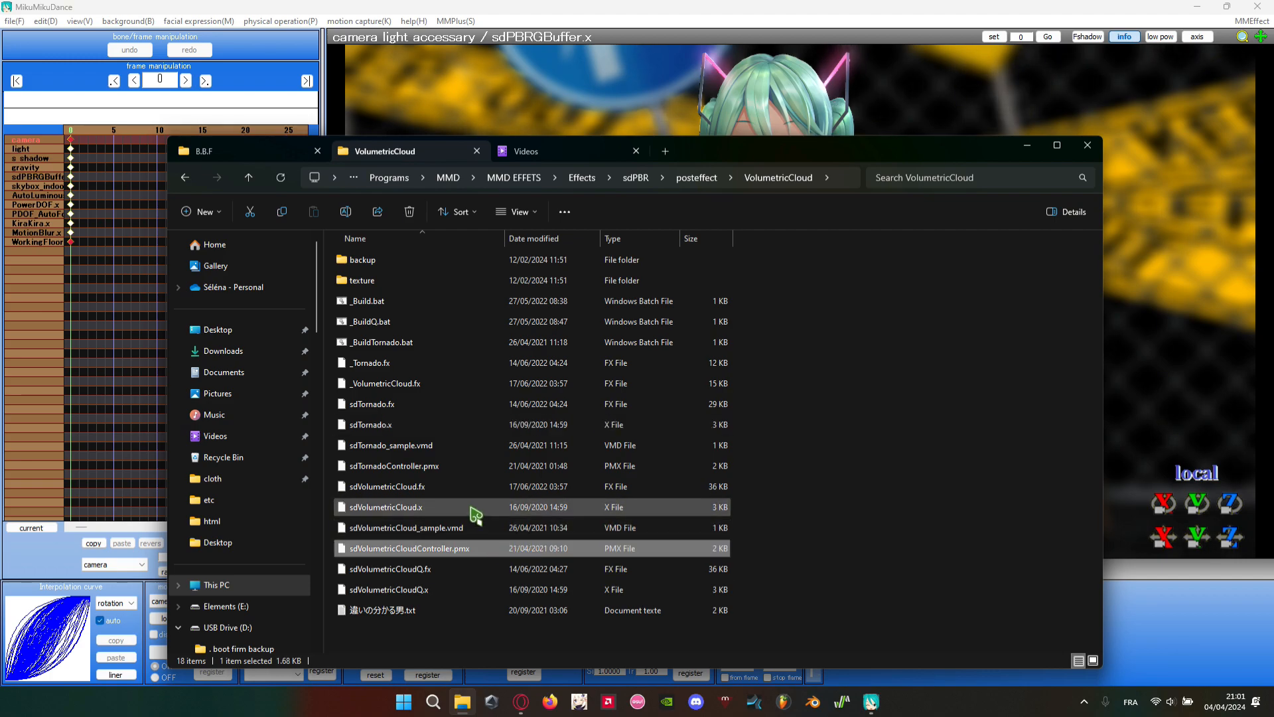
{"action": "left_click_drag", "start_coordinate": [476, 515], "coordinate": [989, 451]}
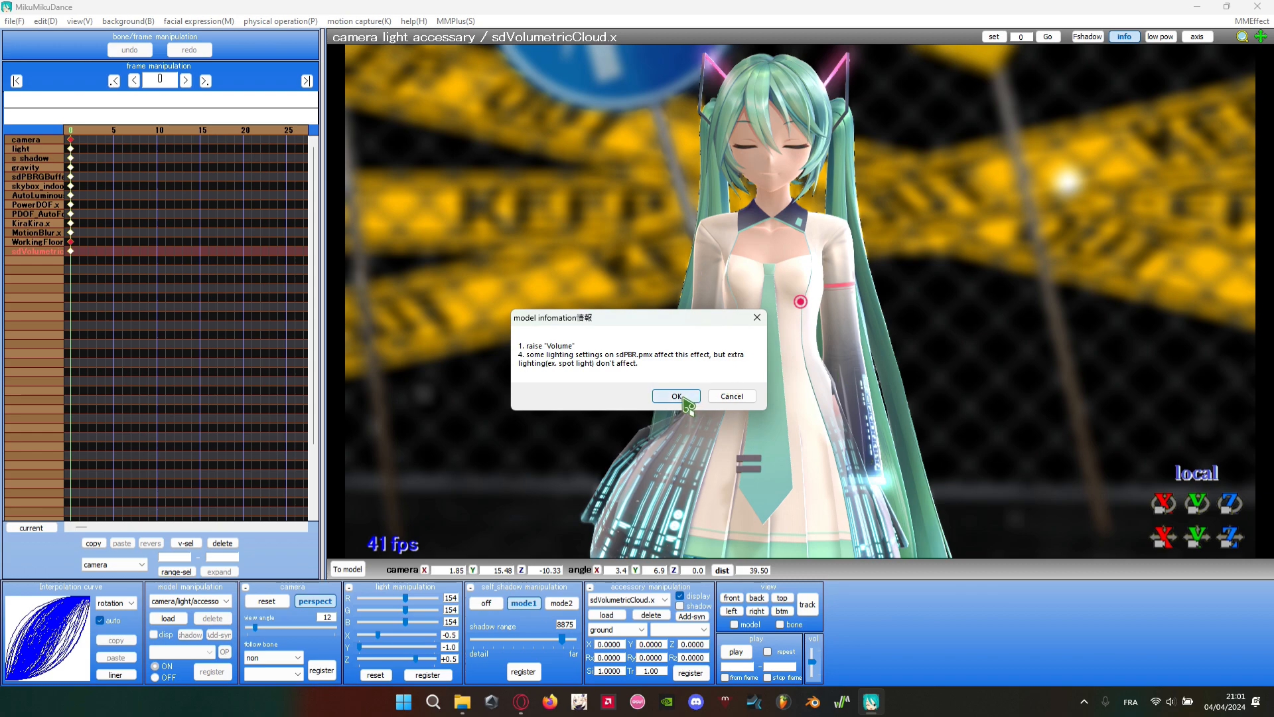
{"action": "left_click", "coordinate": [677, 396]}
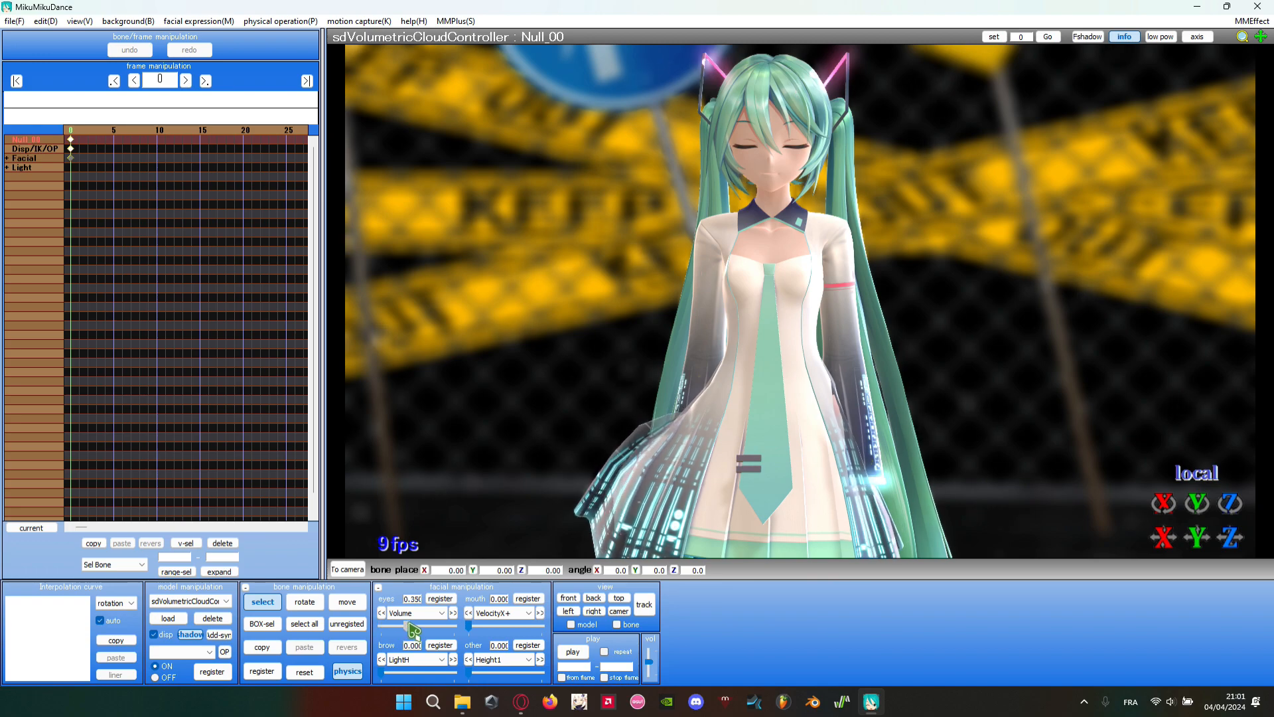
- Set the cloud controller's Volume morph to 0.41 and try out the Height1 and LightS morphs, returning both to 0
{"action": "left_click_drag", "start_coordinate": [412, 629], "coordinate": [415, 630]}
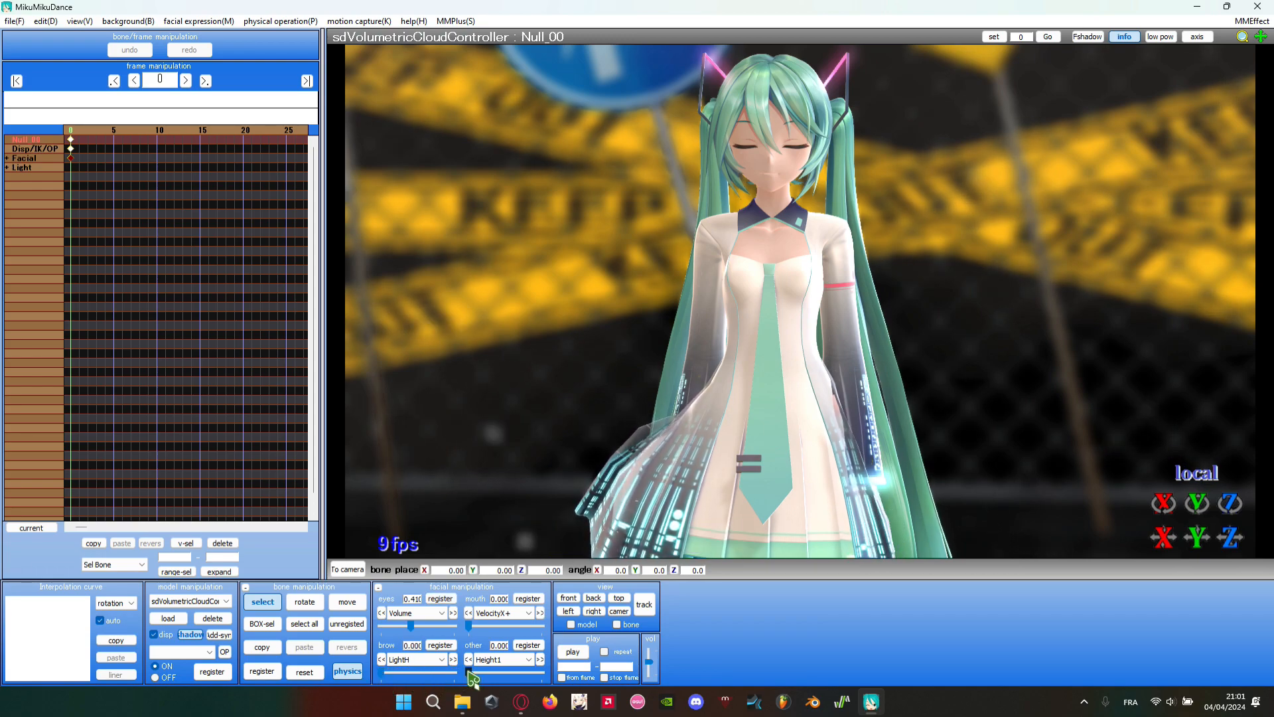
{"action": "left_click_drag", "start_coordinate": [506, 670], "coordinate": [460, 667]}
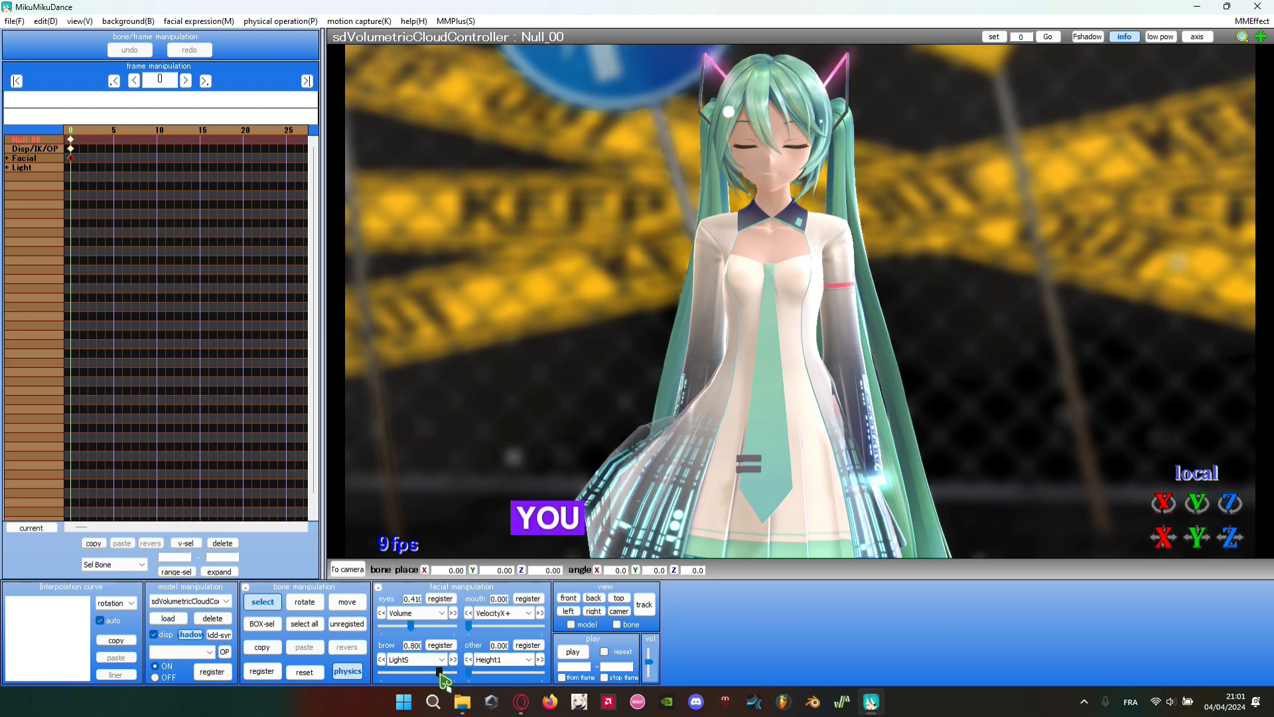
{"action": "left_click_drag", "start_coordinate": [440, 672], "coordinate": [379, 673]}
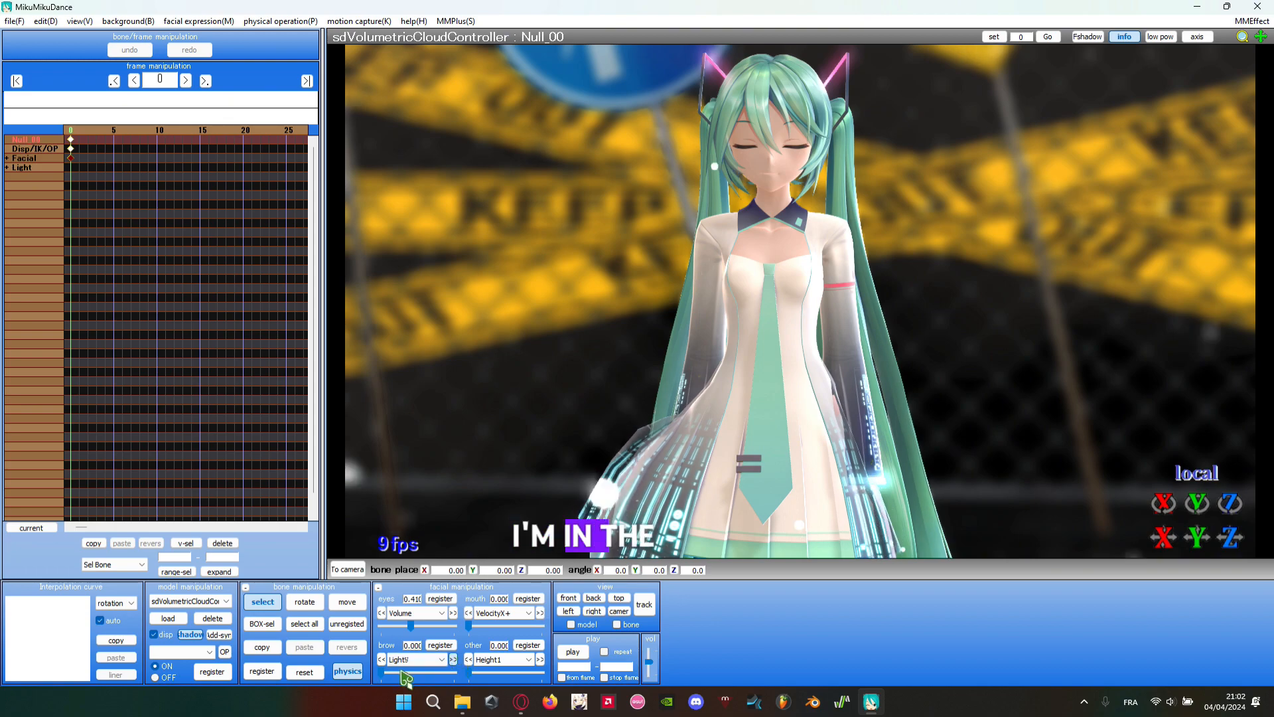
{"action": "left_click", "coordinate": [454, 659]}
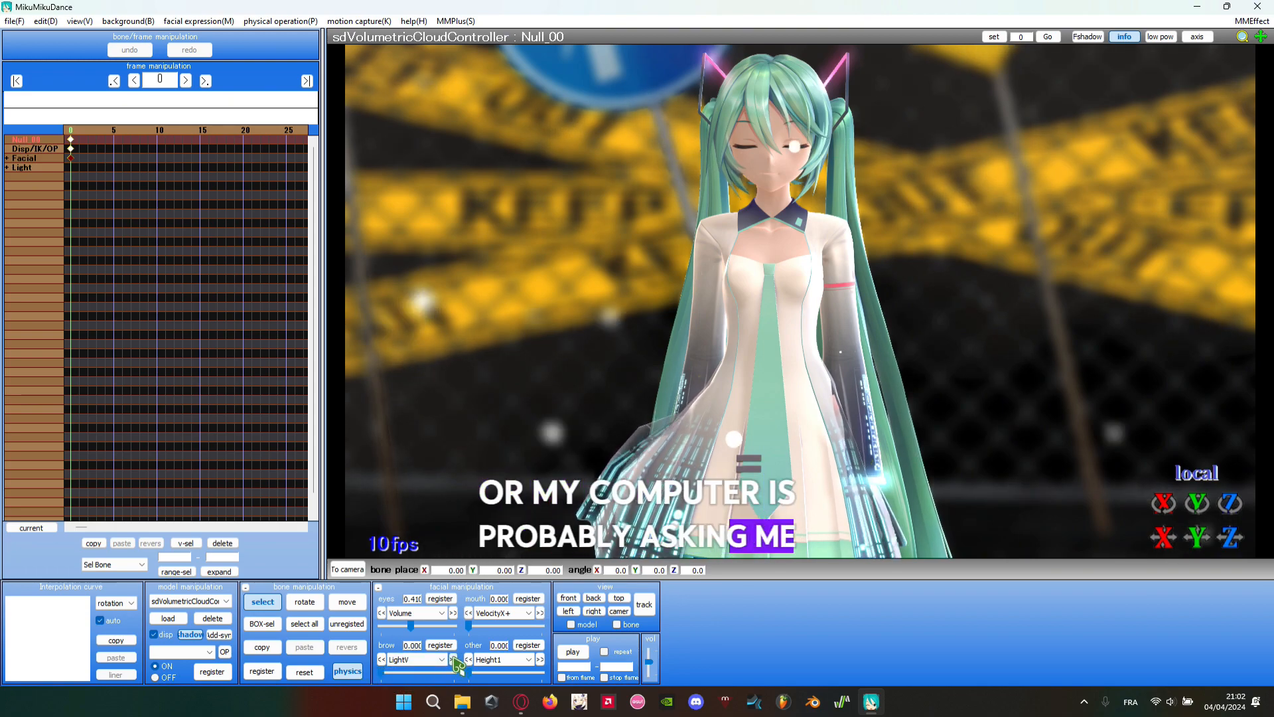
{"action": "left_click", "coordinate": [454, 659]}
- Try the cloud controller's Blur morph, leaving it at 0, and raise Density to about 0.06
{"action": "left_click", "coordinate": [418, 612]}
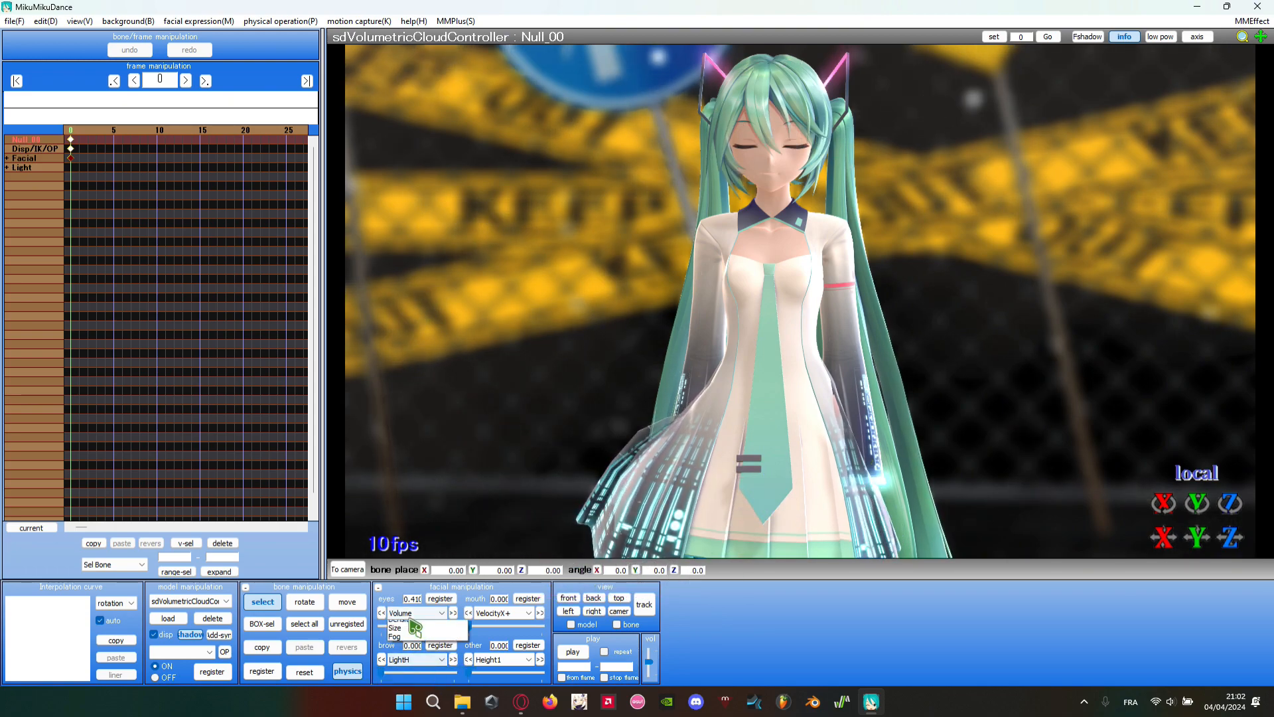
{"action": "left_click", "coordinate": [415, 634]}
{"action": "left_click_drag", "start_coordinate": [383, 628], "coordinate": [383, 632]}
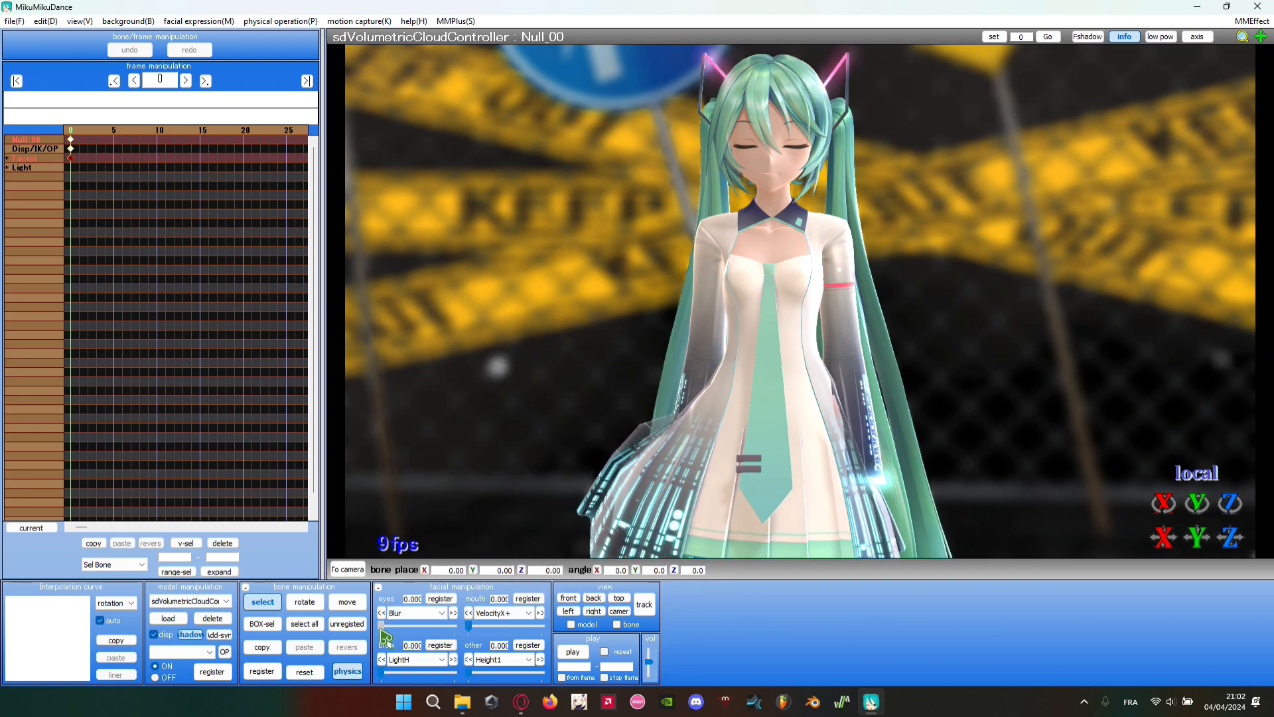
{"action": "left_click", "coordinate": [417, 615]}
{"action": "left_click", "coordinate": [414, 644]}
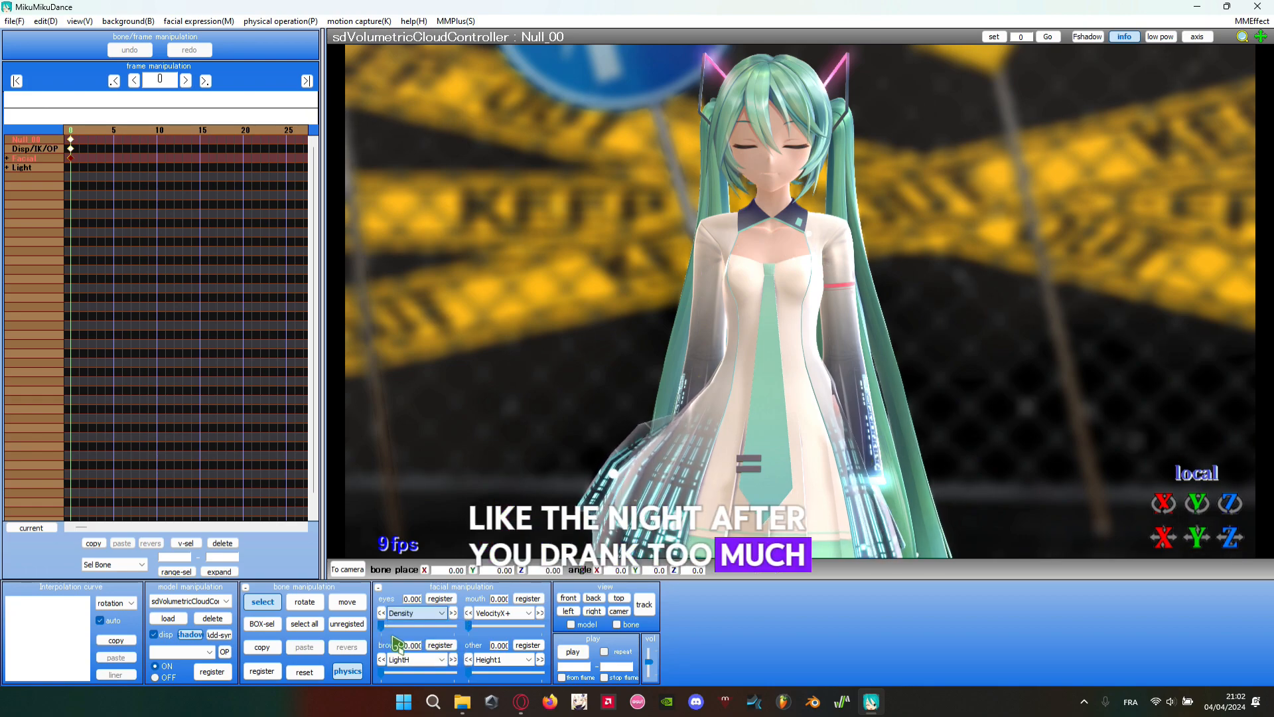
{"action": "mouse_move", "coordinate": [387, 629]}
{"action": "left_mouse_down"}
{"action": "mouse_move", "coordinate": [468, 634]}
{"action": "mouse_move", "coordinate": [393, 645]}
{"action": "left_mouse_up"}
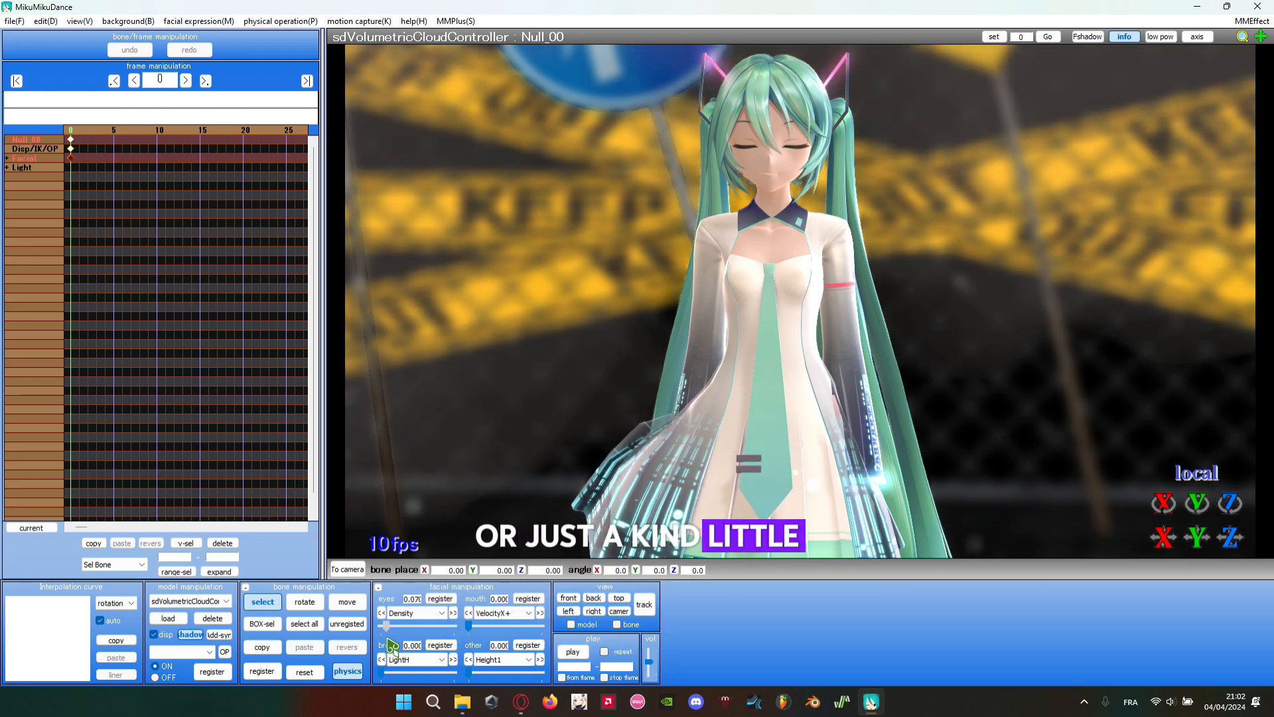
- Test the cloud controller's Size morph, return it to 0, and raise the Fog morph to 0.52
{"action": "left_click", "coordinate": [421, 614]}
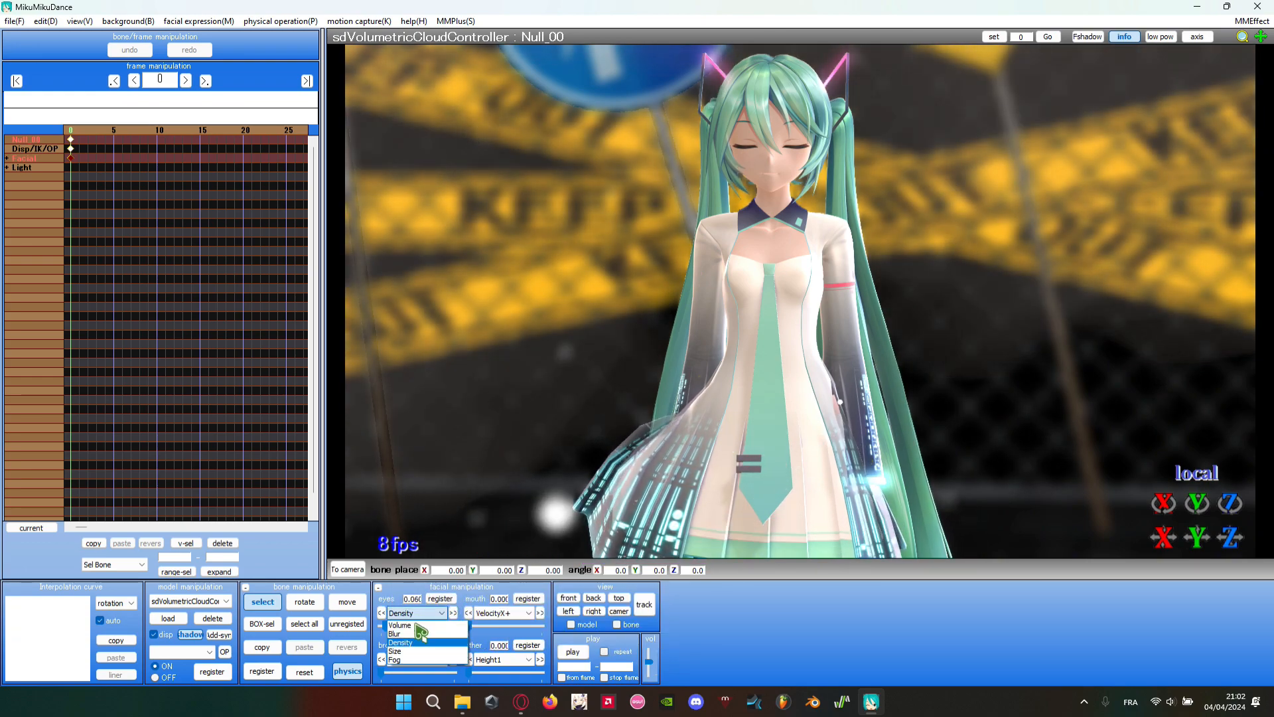
{"action": "left_click", "coordinate": [414, 654]}
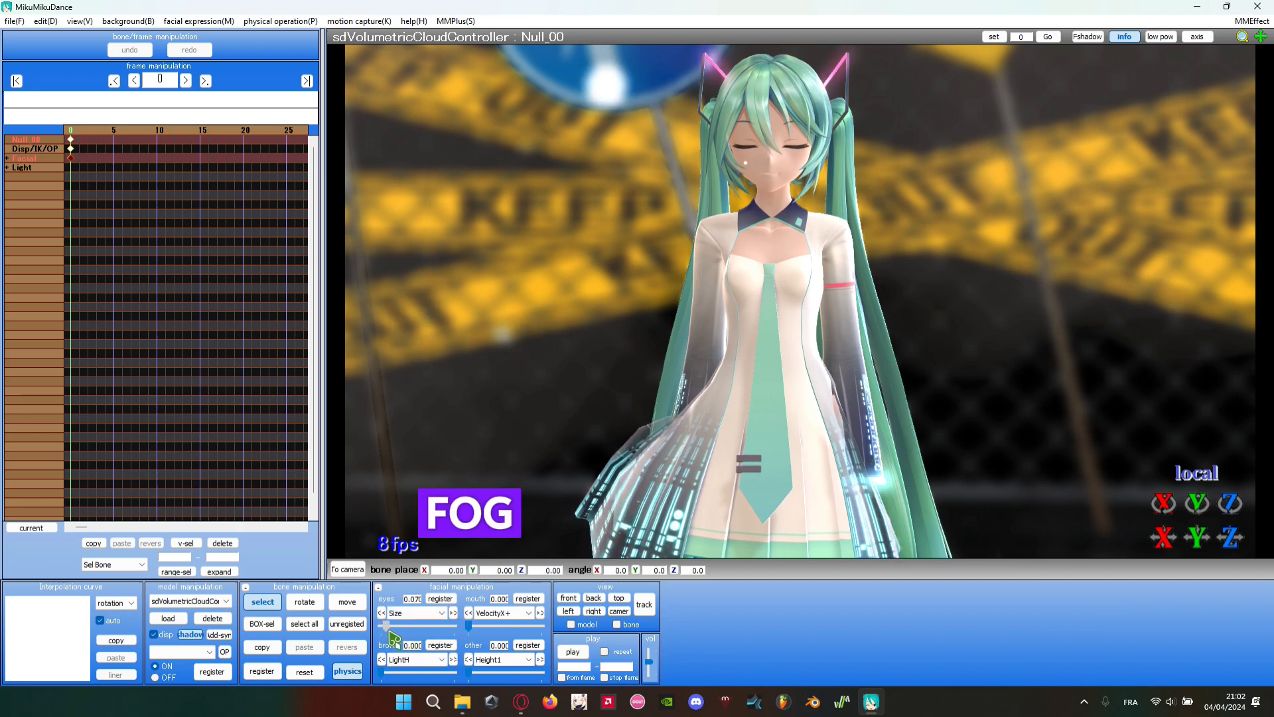
{"action": "mouse_move", "coordinate": [381, 625]}
{"action": "left_mouse_down"}
{"action": "mouse_move", "coordinate": [414, 626]}
{"action": "mouse_move", "coordinate": [365, 634]}
{"action": "left_mouse_up"}
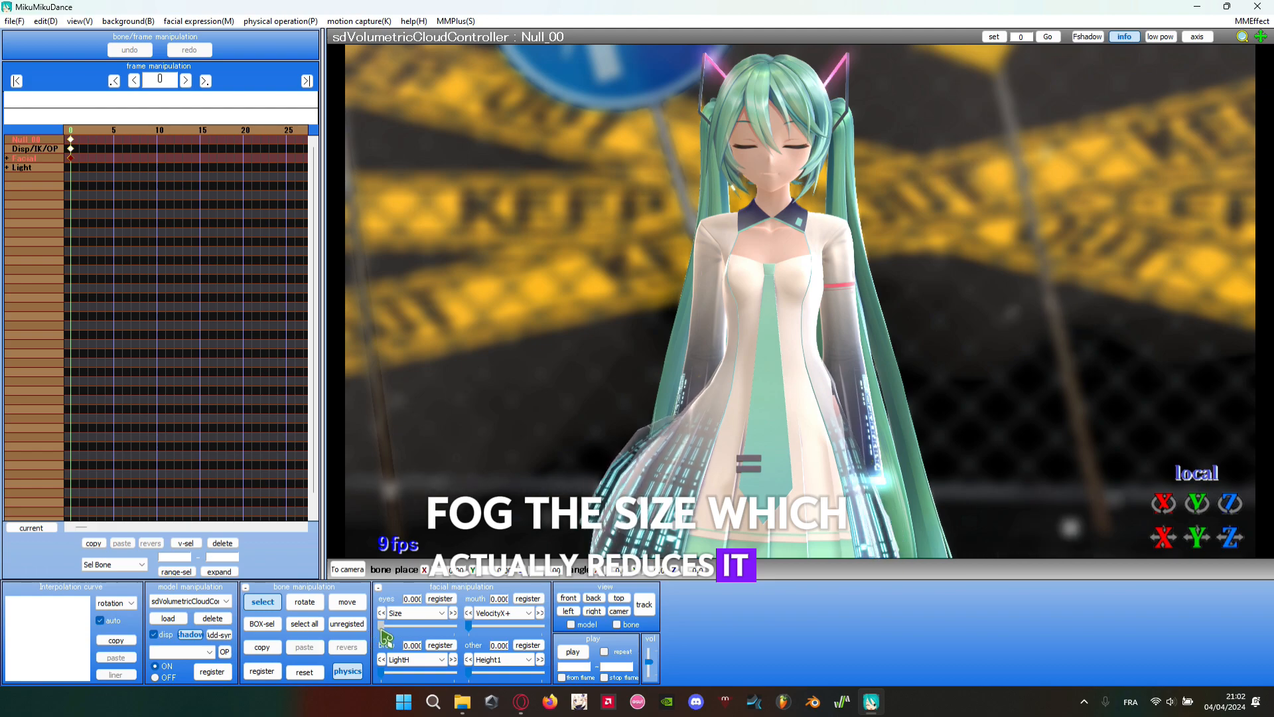
{"action": "left_click", "coordinate": [416, 613]}
{"action": "left_click", "coordinate": [393, 638]}
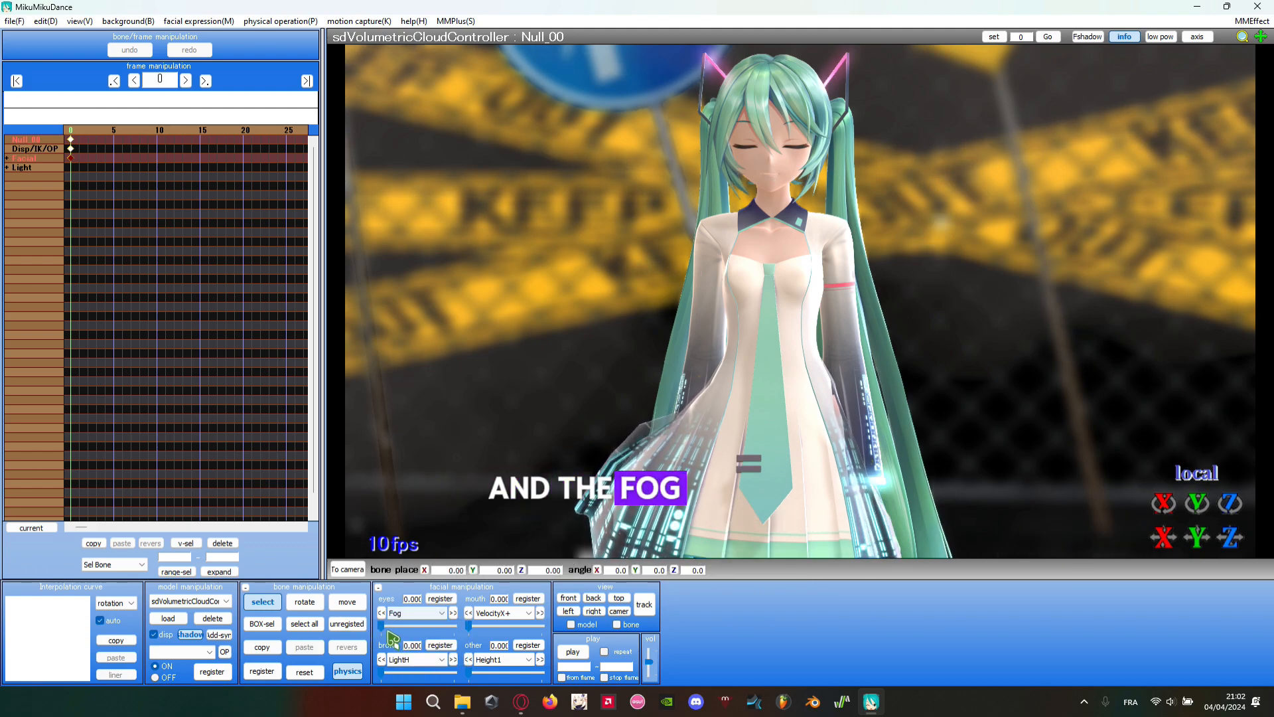
{"action": "left_click_drag", "start_coordinate": [381, 625], "coordinate": [419, 636]}
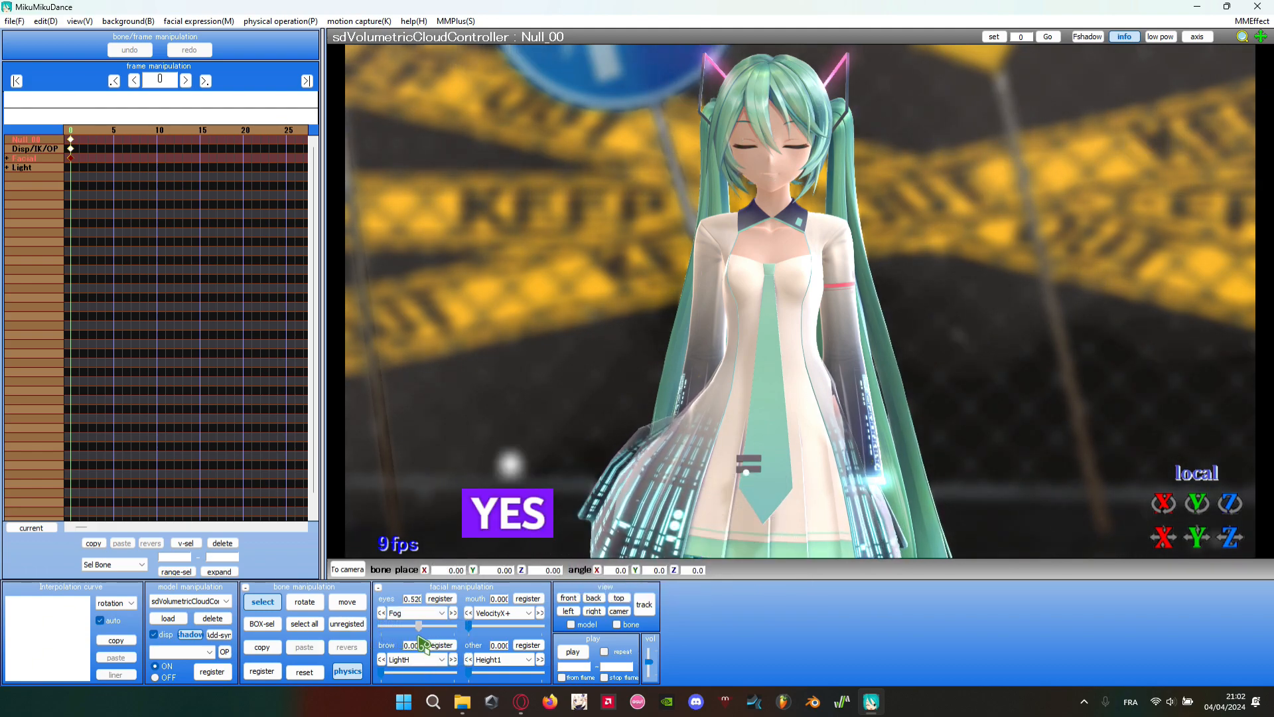
- Play the dance to preview the cloud fog, first in model mode and again from the camera view, stopping each playback
{"action": "left_click", "coordinate": [495, 613]}
{"action": "left_click", "coordinate": [554, 641]}
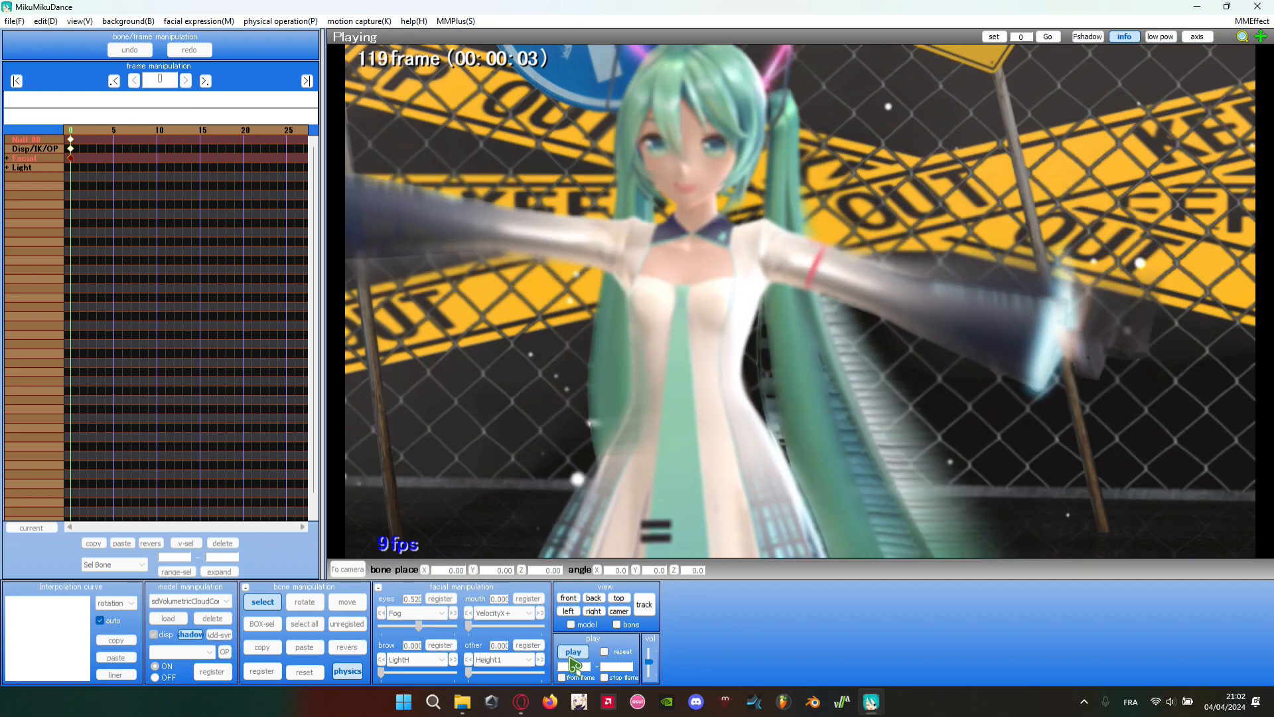
{"action": "left_click", "coordinate": [571, 657]}
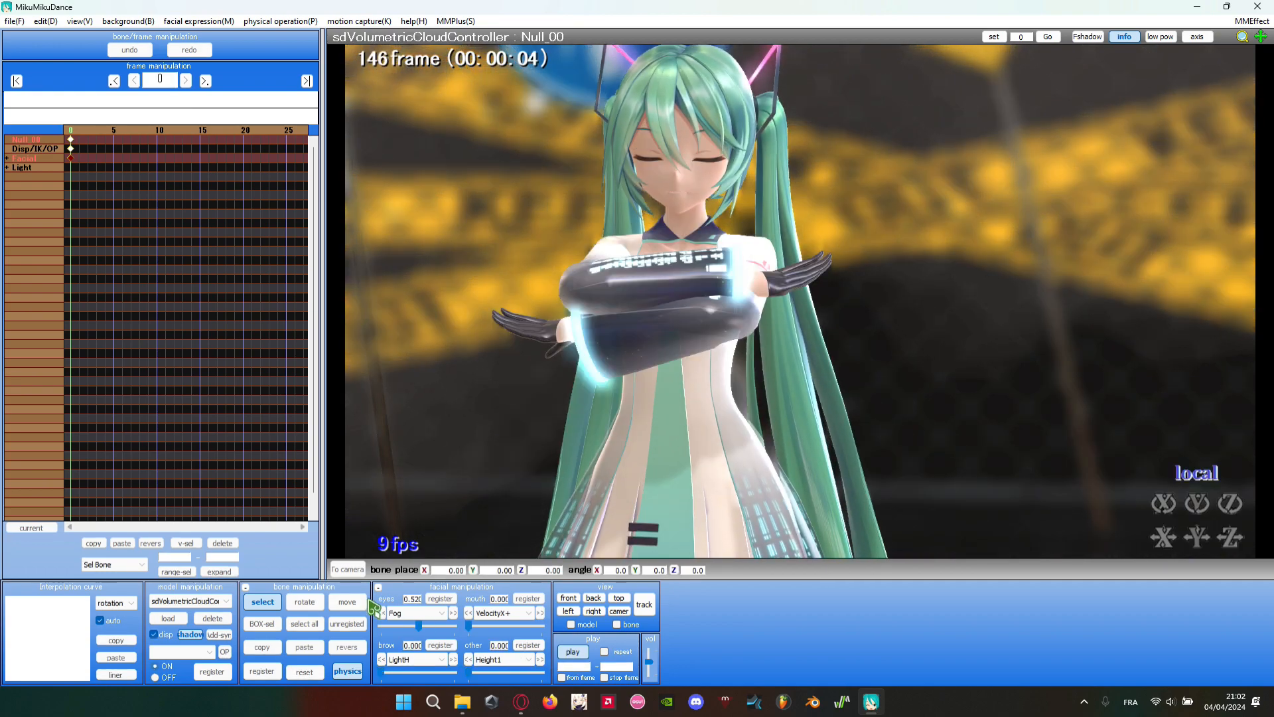
{"action": "left_click", "coordinate": [348, 569]}
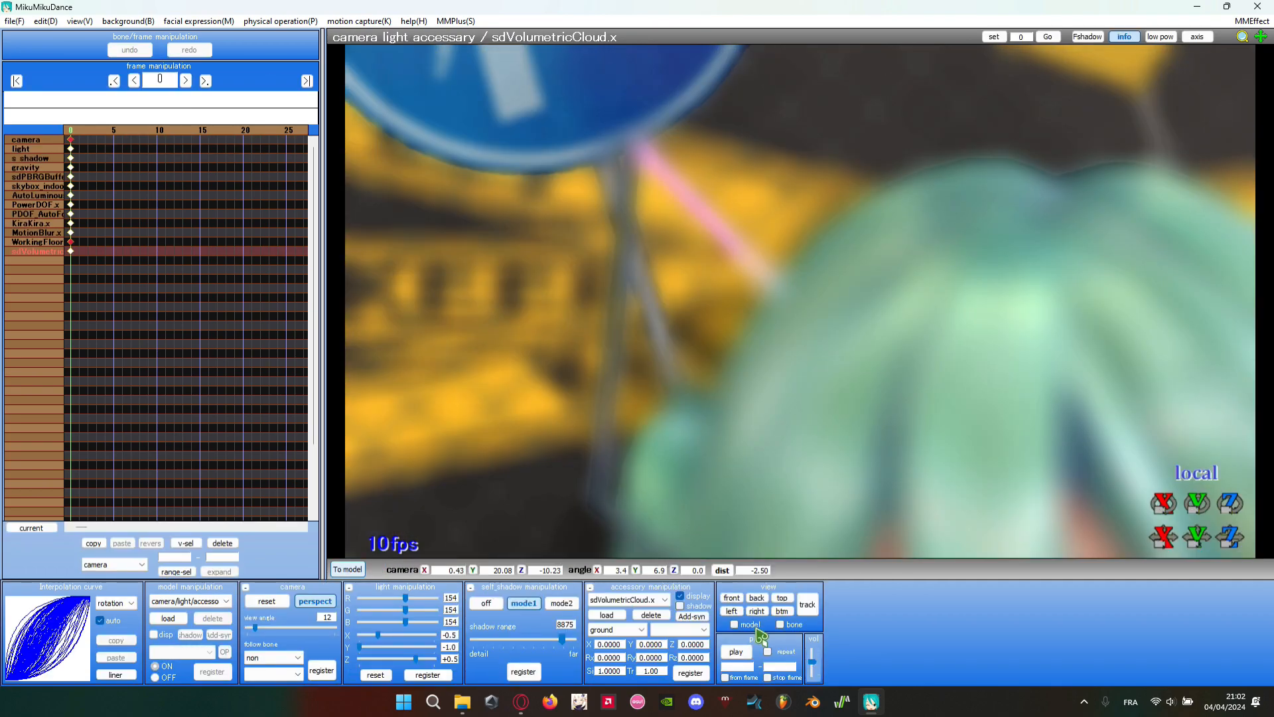
{"action": "left_click", "coordinate": [749, 653]}
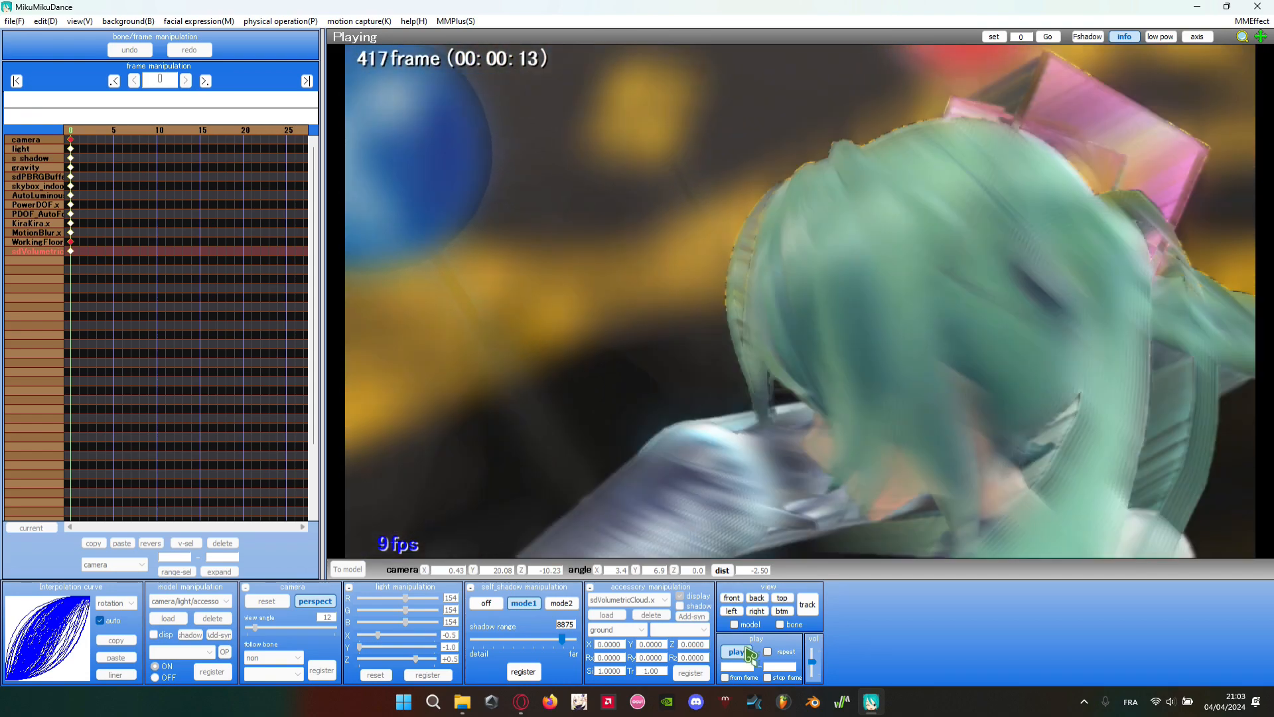
{"action": "left_click", "coordinate": [738, 652]}
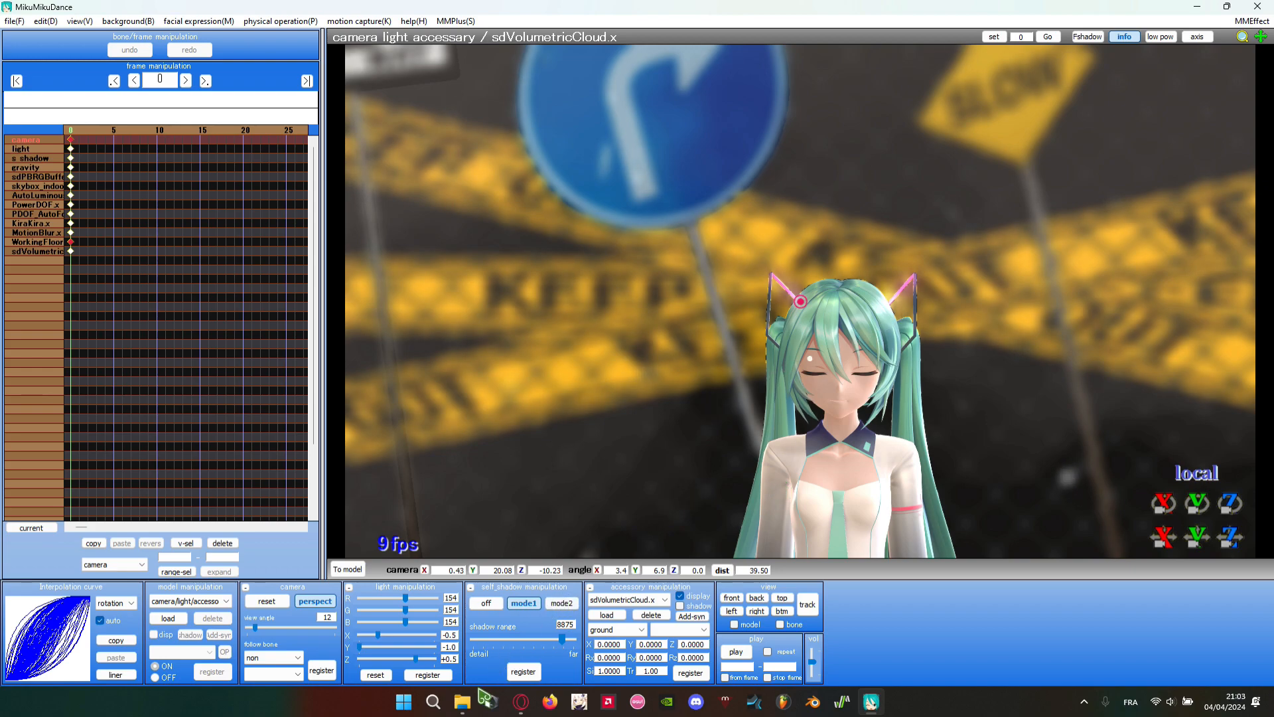
- Load sdColorGradingSDR.x from the ColorGrading folder of the sdPBR posteffects into the scene
{"action": "left_click", "coordinate": [462, 702]}
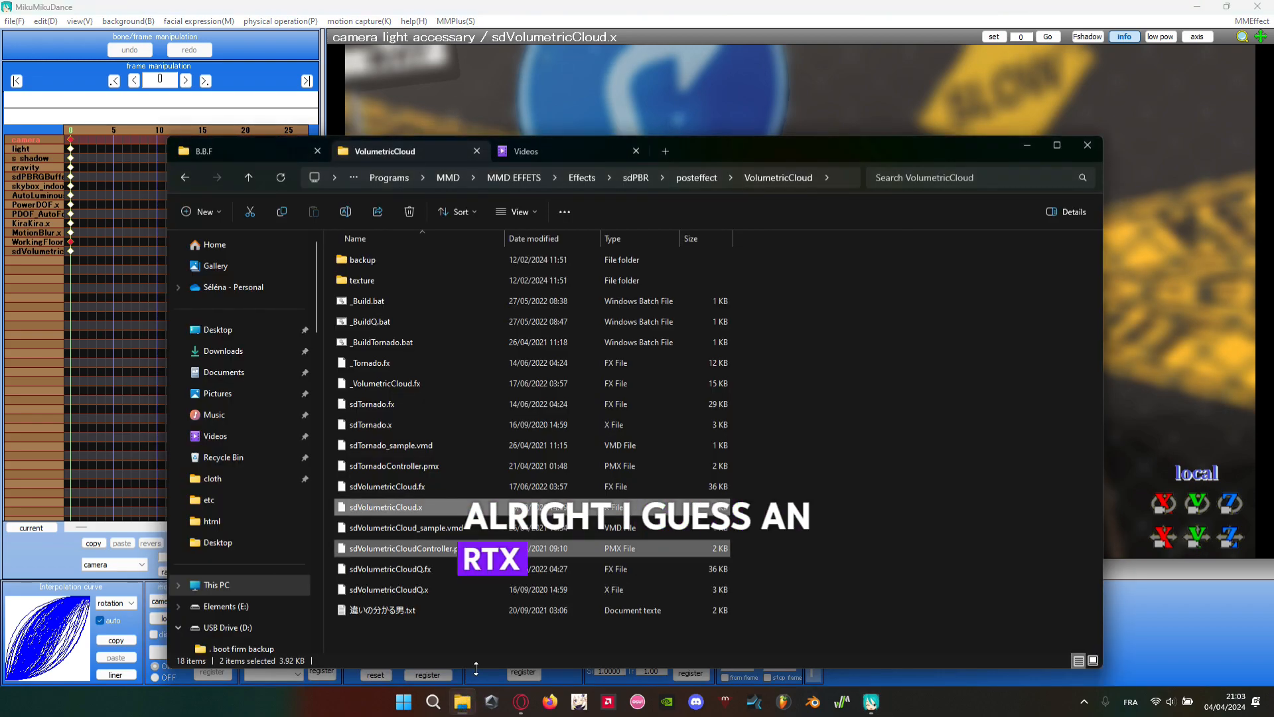
{"action": "left_click", "coordinate": [882, 488]}
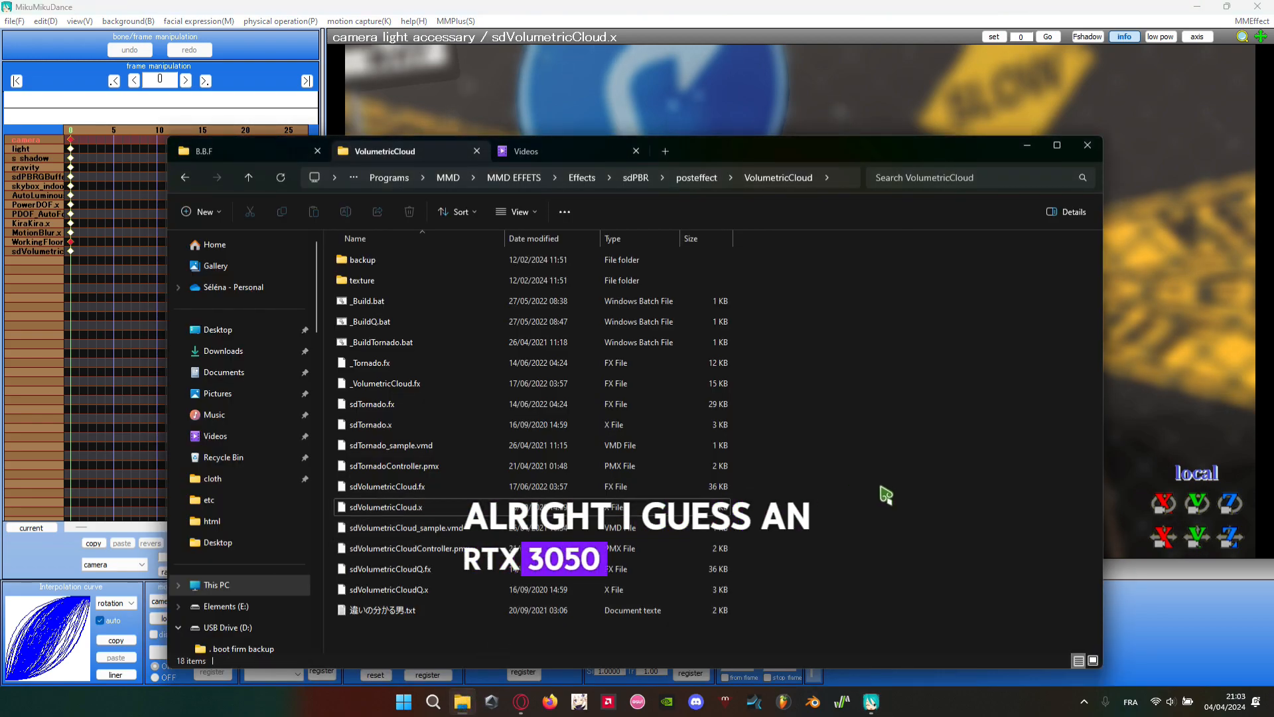
{"action": "left_click", "coordinate": [696, 178]}
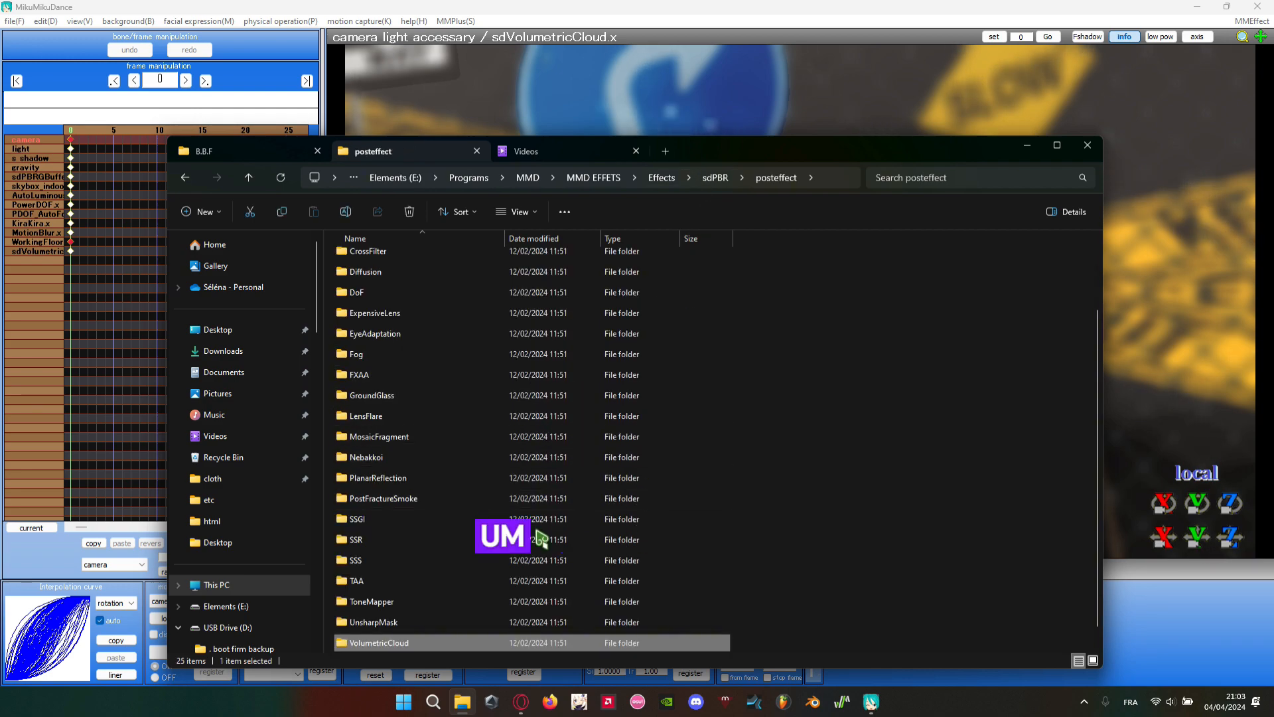
{"action": "scroll", "coordinate": [603, 558], "scroll_direction": "down", "scroll_amount": 1}
{"action": "left_click_drag", "start_coordinate": [820, 649], "coordinate": [890, 511]}
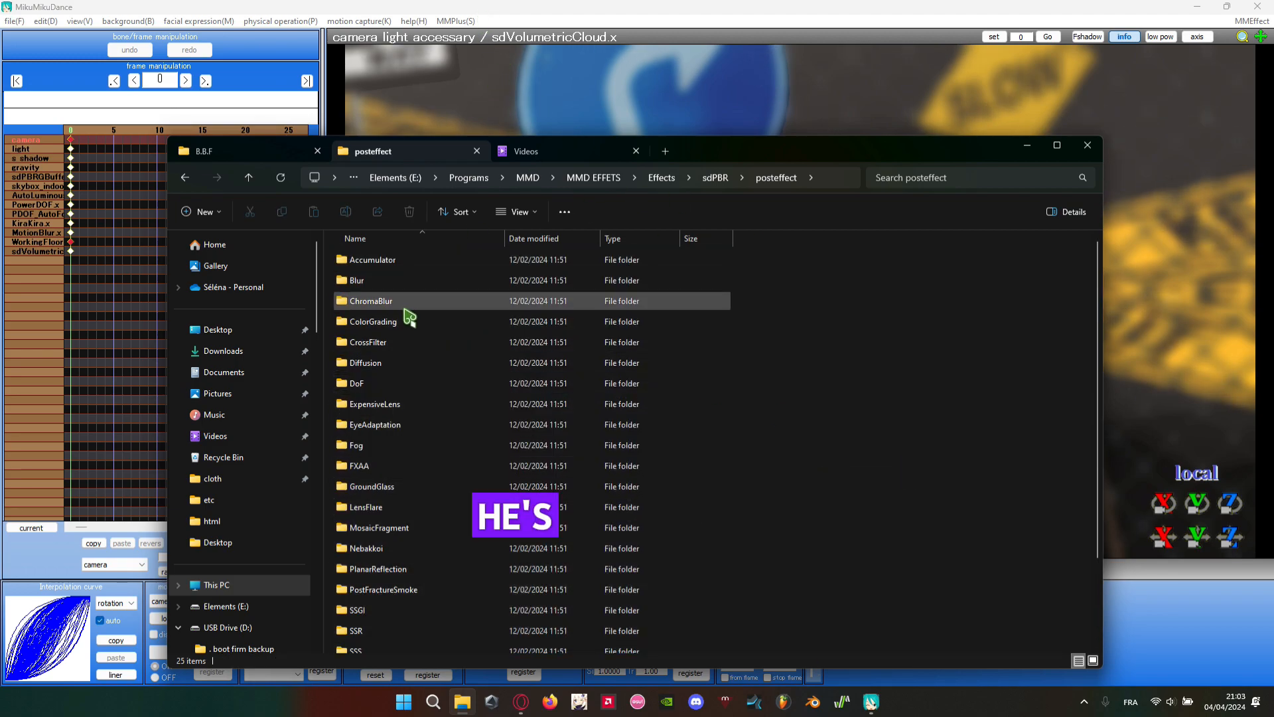
{"action": "double_click", "coordinate": [411, 323]}
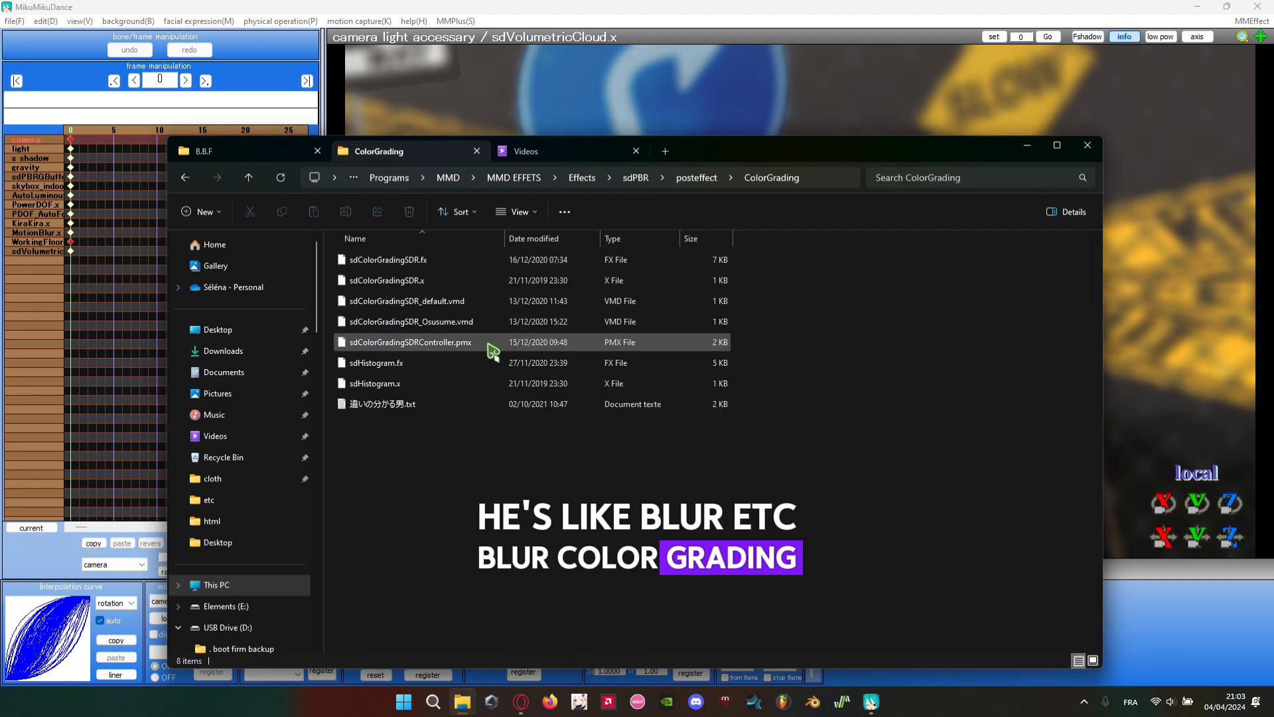
{"action": "left_click_drag", "start_coordinate": [426, 283], "coordinate": [1038, 347]}
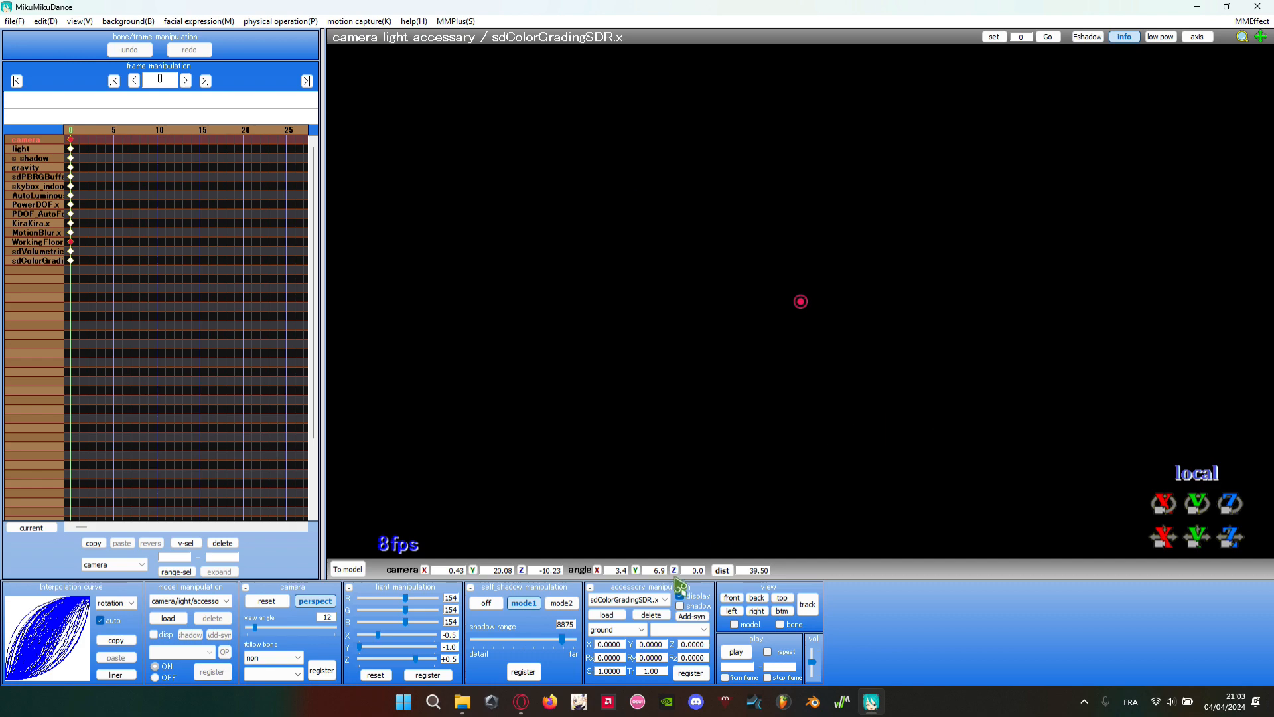
- Load sdColorGradingSDRController.pmx into the scene and accept its model information
{"action": "left_click", "coordinate": [463, 703]}
{"action": "left_click_drag", "start_coordinate": [465, 343], "coordinate": [770, 468]}
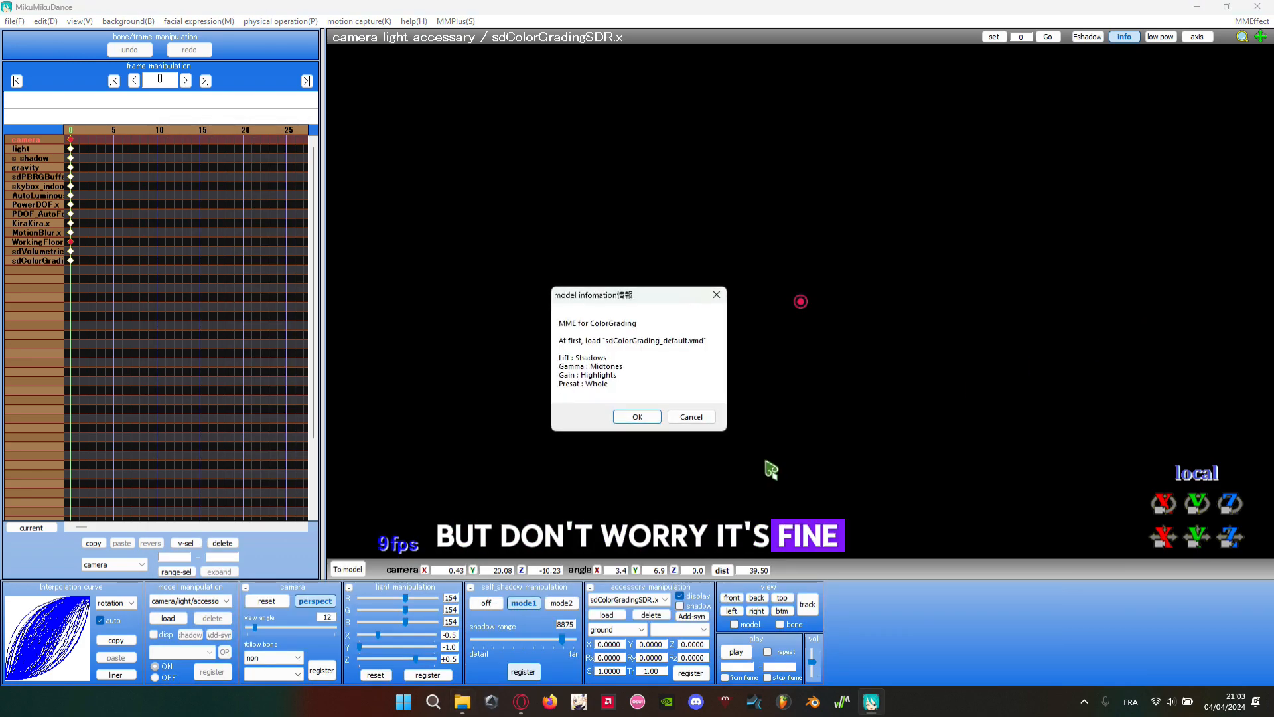
{"action": "left_click", "coordinate": [636, 416]}
- Apply the sdColorGradingSDR_default.vmd motion to the color grading controller, continuing past the MMPlus bone check
{"action": "left_click", "coordinate": [458, 705]}
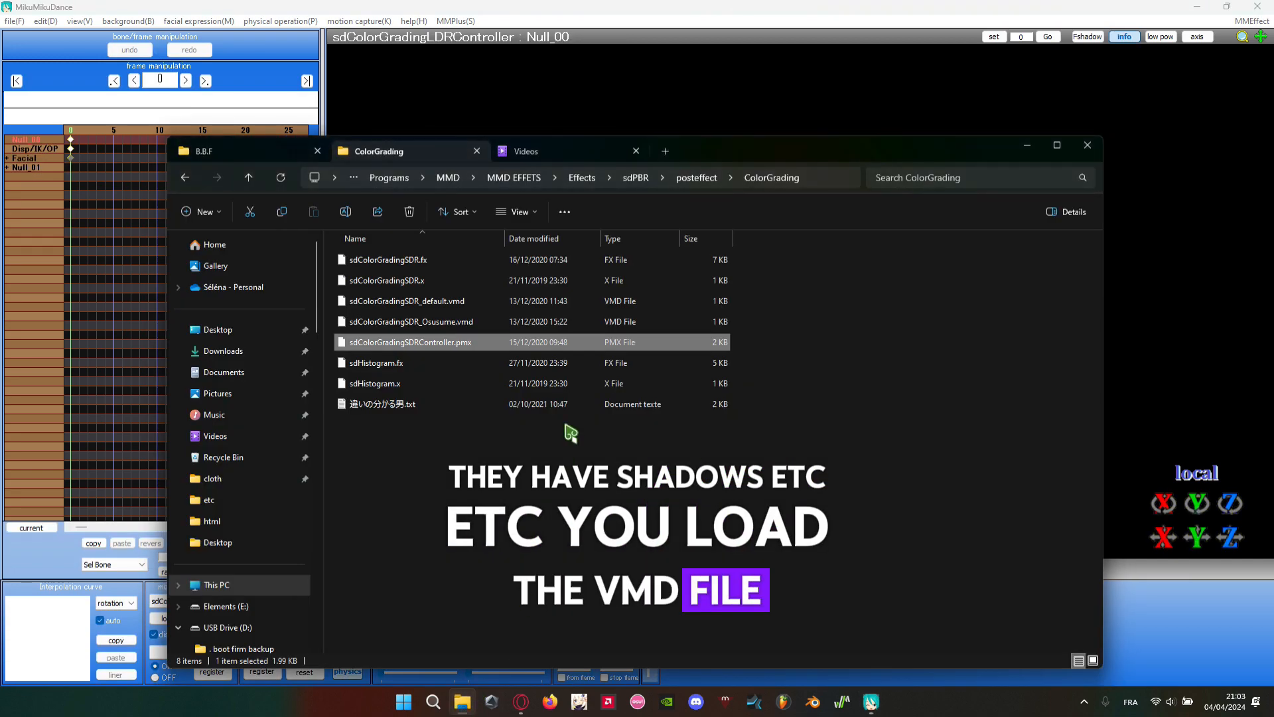
{"action": "left_click", "coordinate": [488, 324]}
{"action": "left_click", "coordinate": [452, 304]}
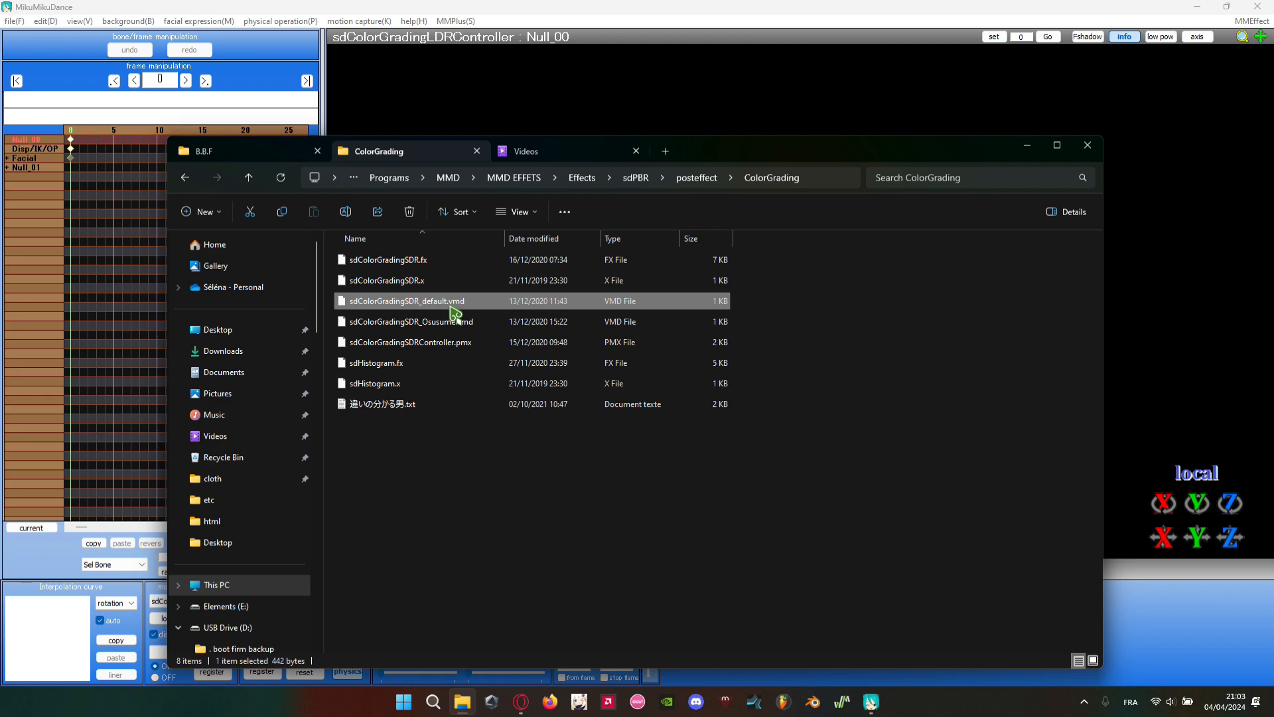
{"action": "left_click_drag", "start_coordinate": [1269, 310], "coordinate": [1205, 299]}
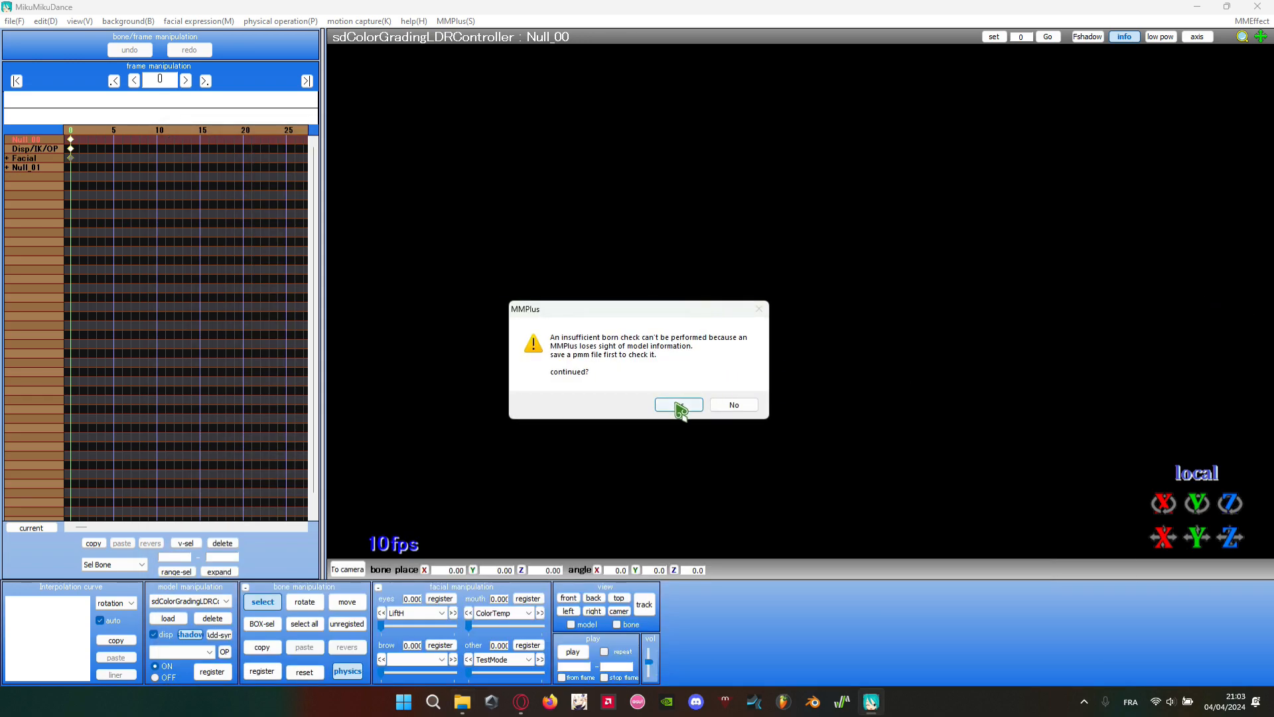
{"action": "left_click", "coordinate": [678, 405]}
{"action": "left_click", "coordinate": [676, 401]}
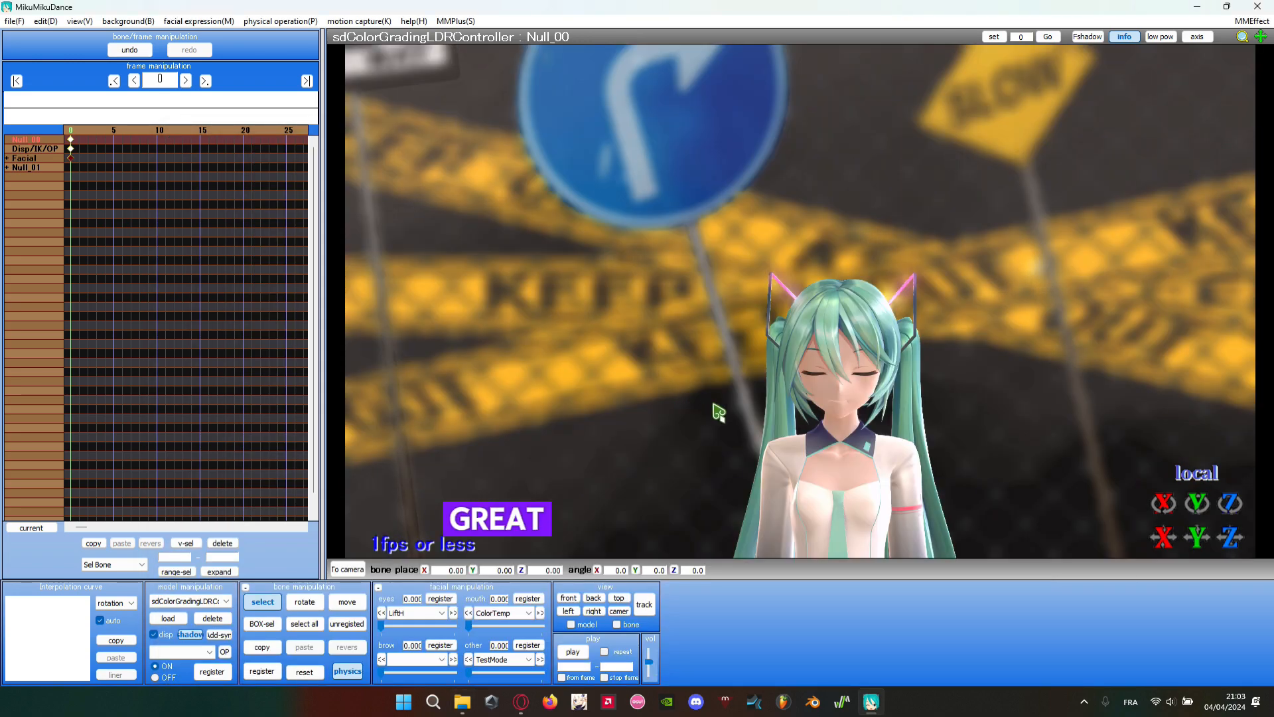
- Frame the model's upper body and set the color grading controller's ColorTemp morph to 0.37
{"action": "middle_click_drag", "start_coordinate": [789, 408], "coordinate": [783, 257]}
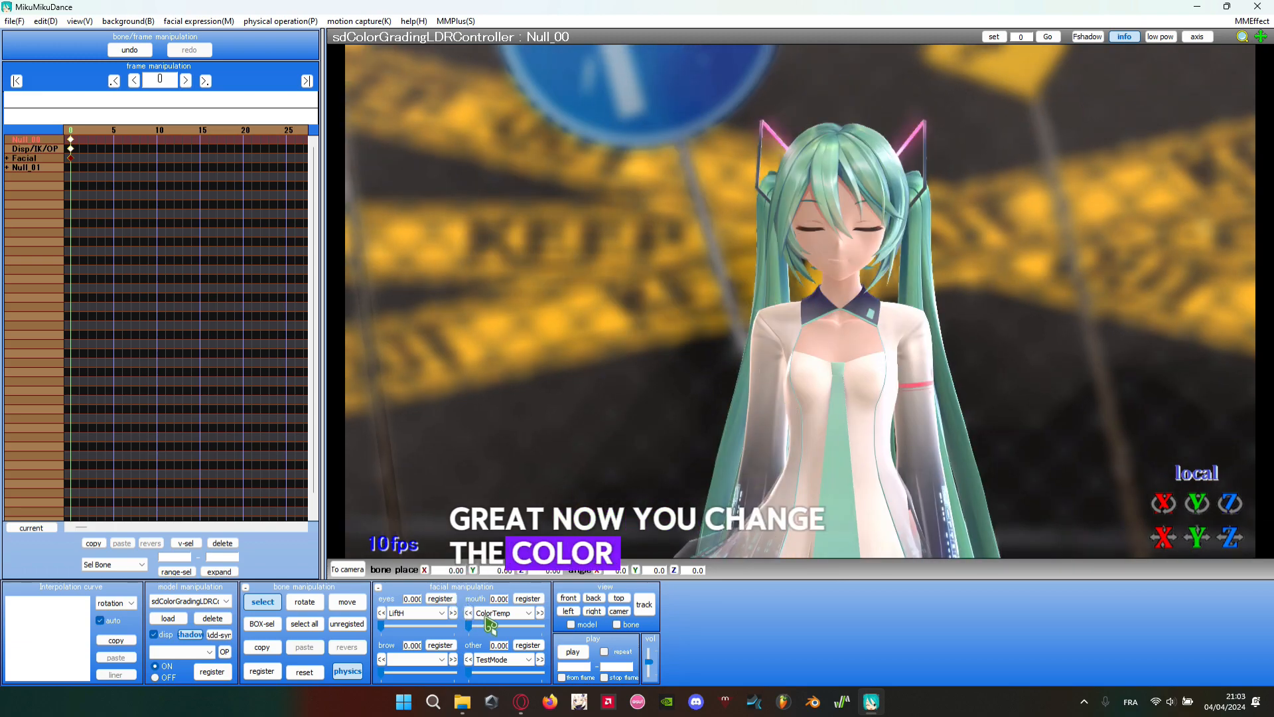
{"action": "left_click_drag", "start_coordinate": [467, 624], "coordinate": [508, 638]}
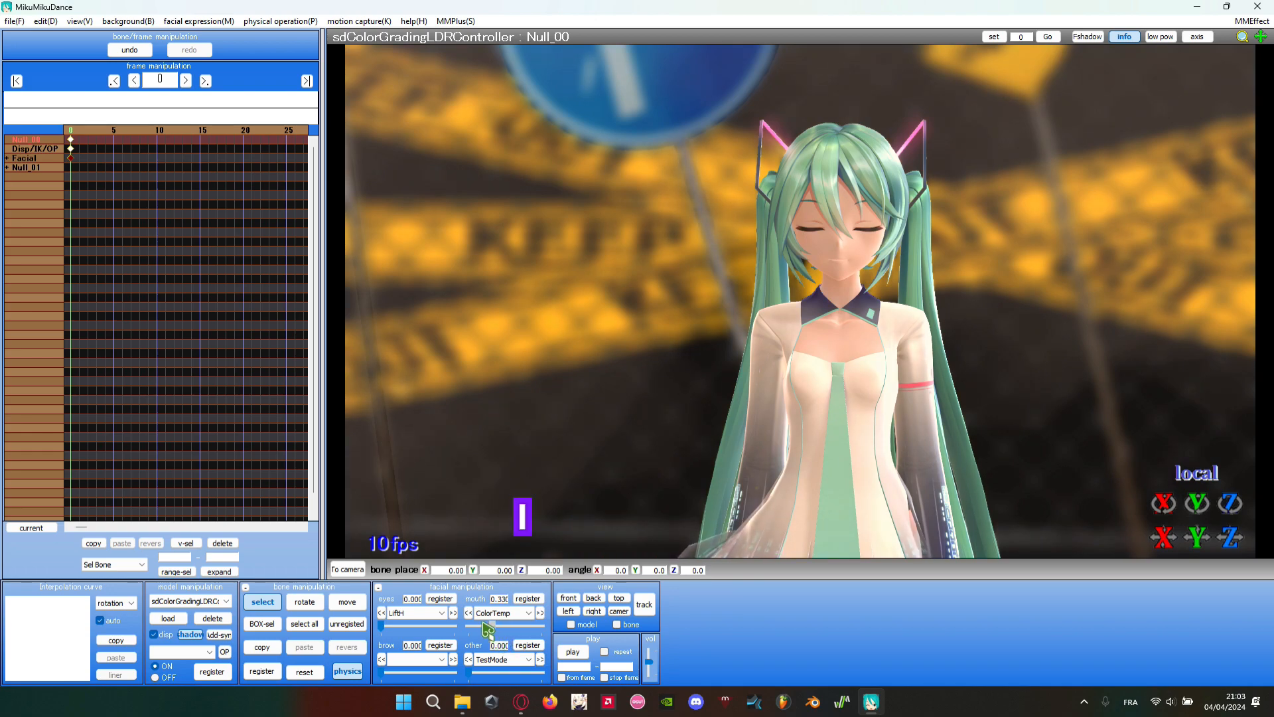
{"action": "left_click_drag", "start_coordinate": [480, 626], "coordinate": [502, 624]}
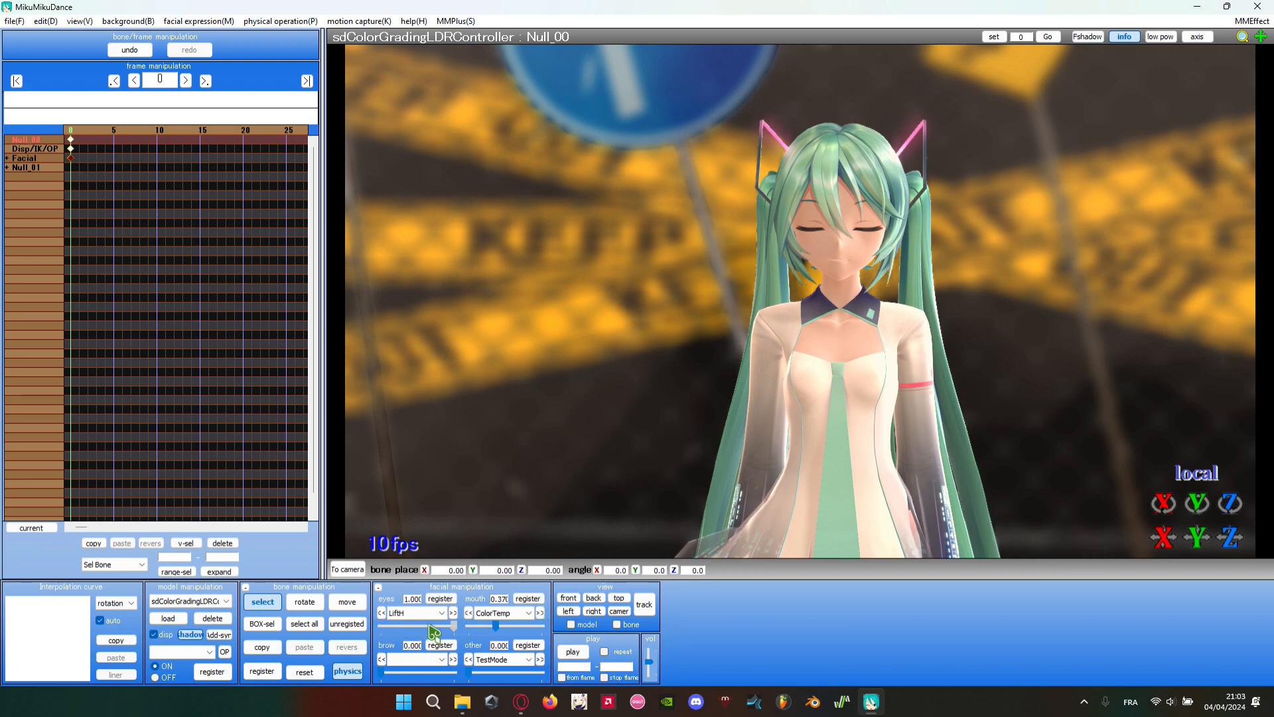
- Try the color grading controller's LiftH and GammaH morphs, returning both to 0, and bring up the ColorTempStrength morph
{"action": "left_click", "coordinate": [423, 614]}
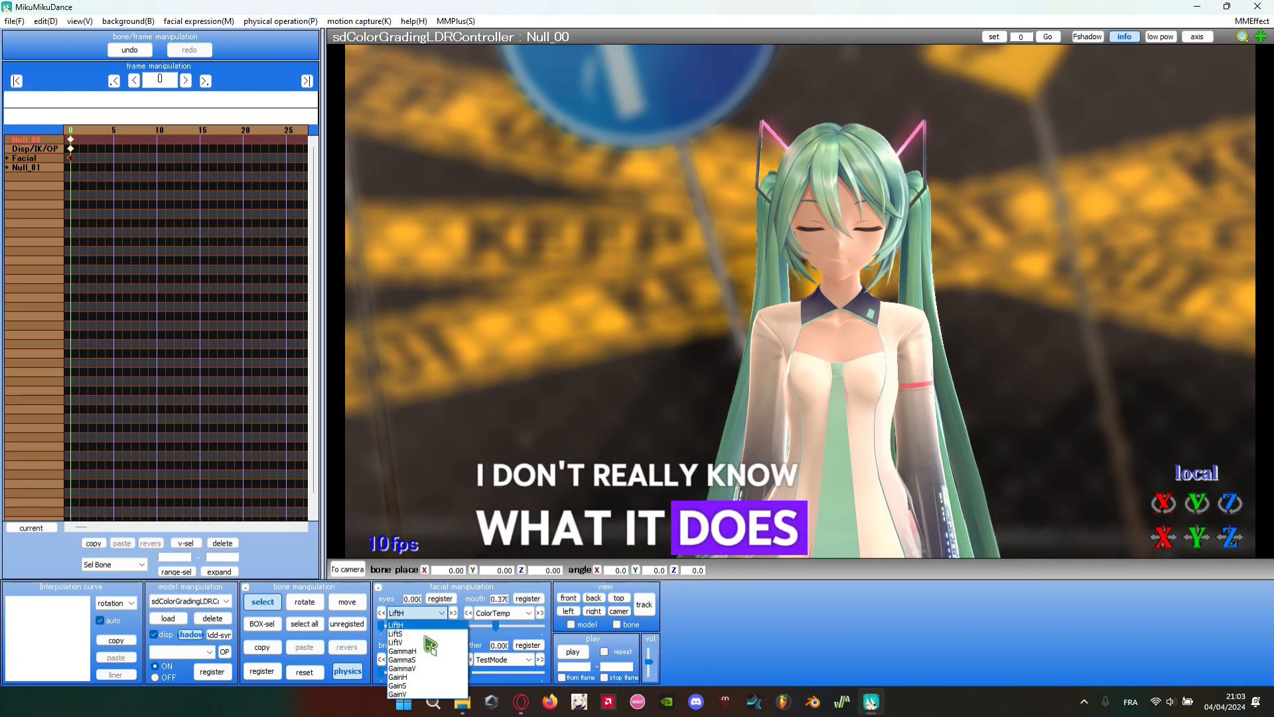
{"action": "left_click", "coordinate": [415, 655]}
{"action": "key", "text": "Down"}
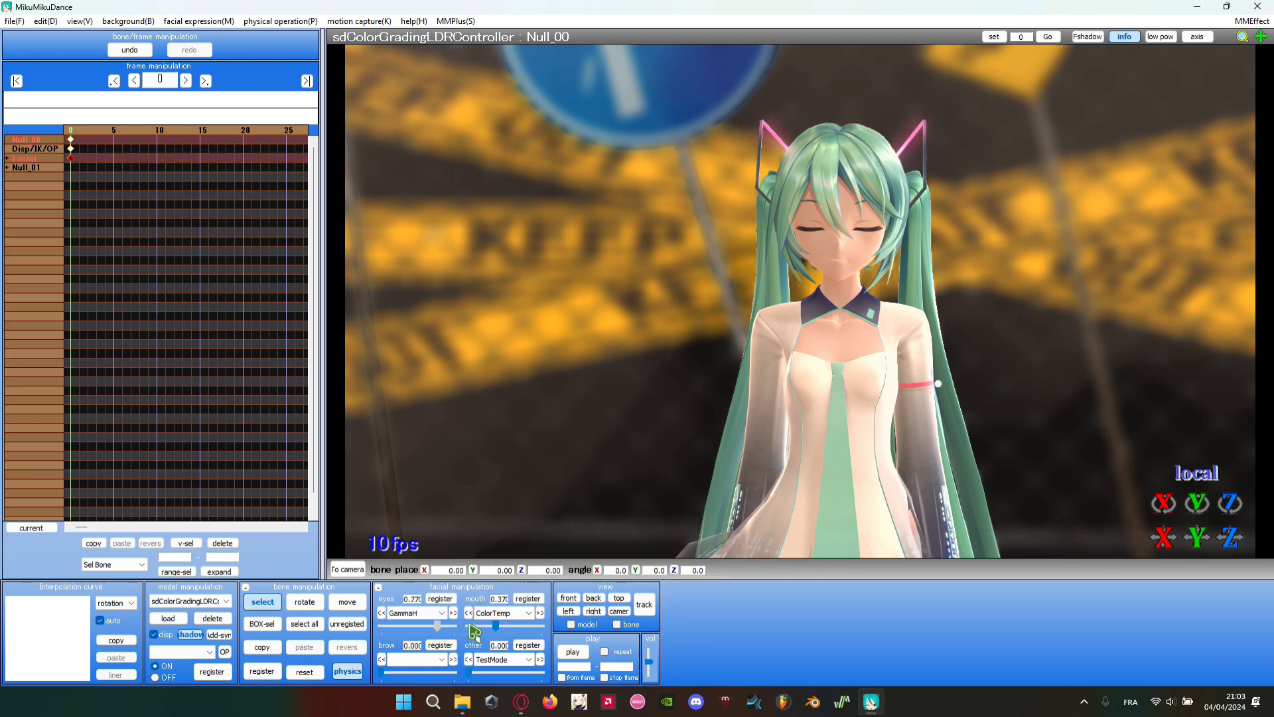
{"action": "left_click", "coordinate": [521, 618]}
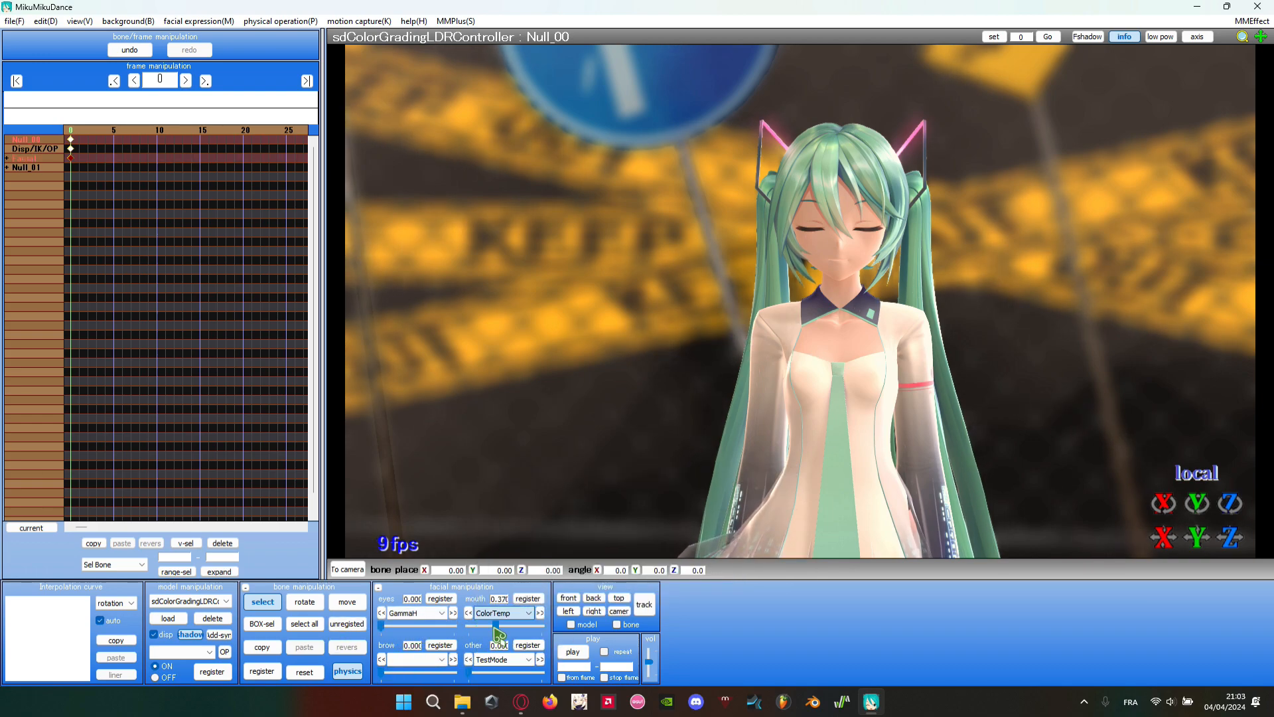
{"action": "left_click", "coordinate": [519, 615]}
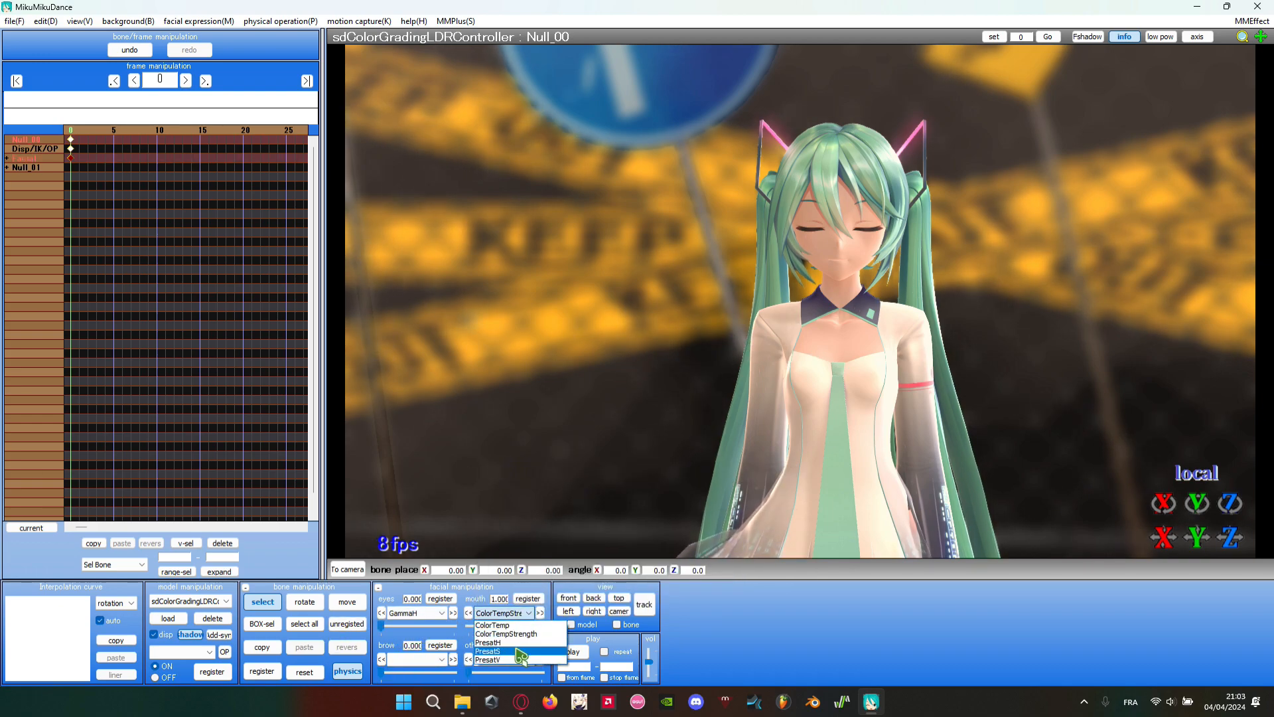
{"action": "left_click", "coordinate": [531, 598]}
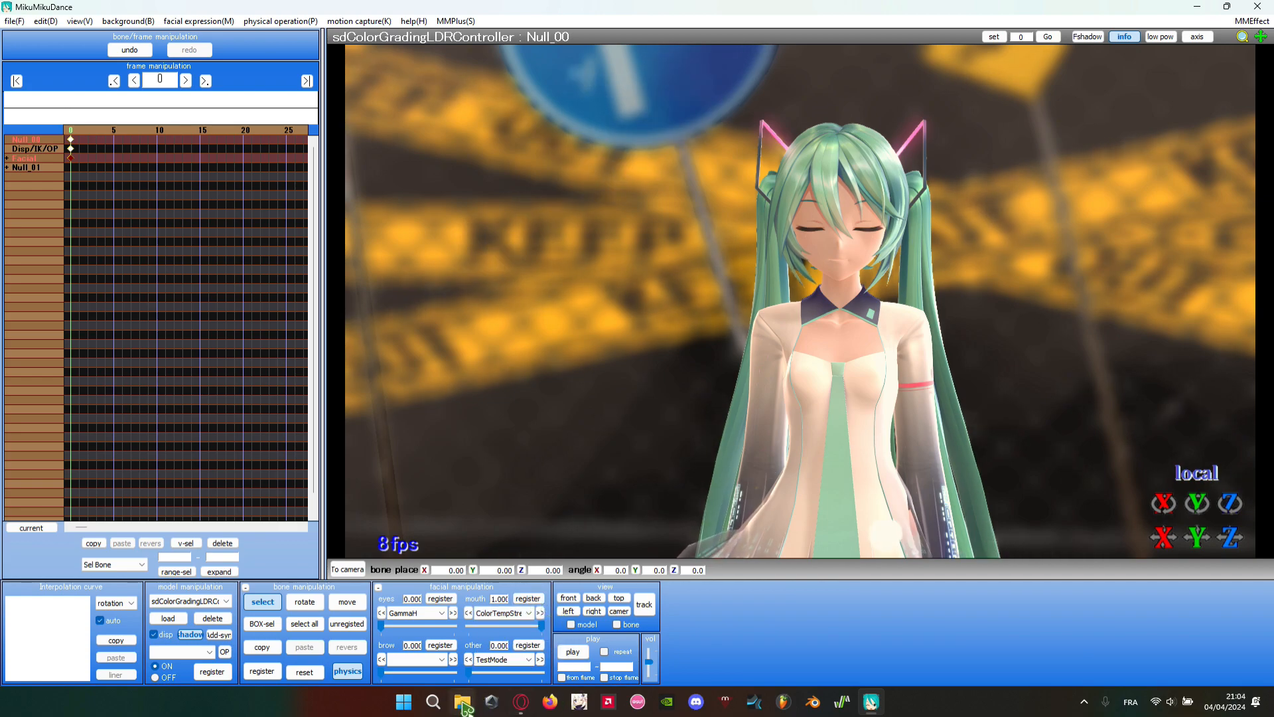
{"action": "mouse_move", "coordinate": [465, 708]}
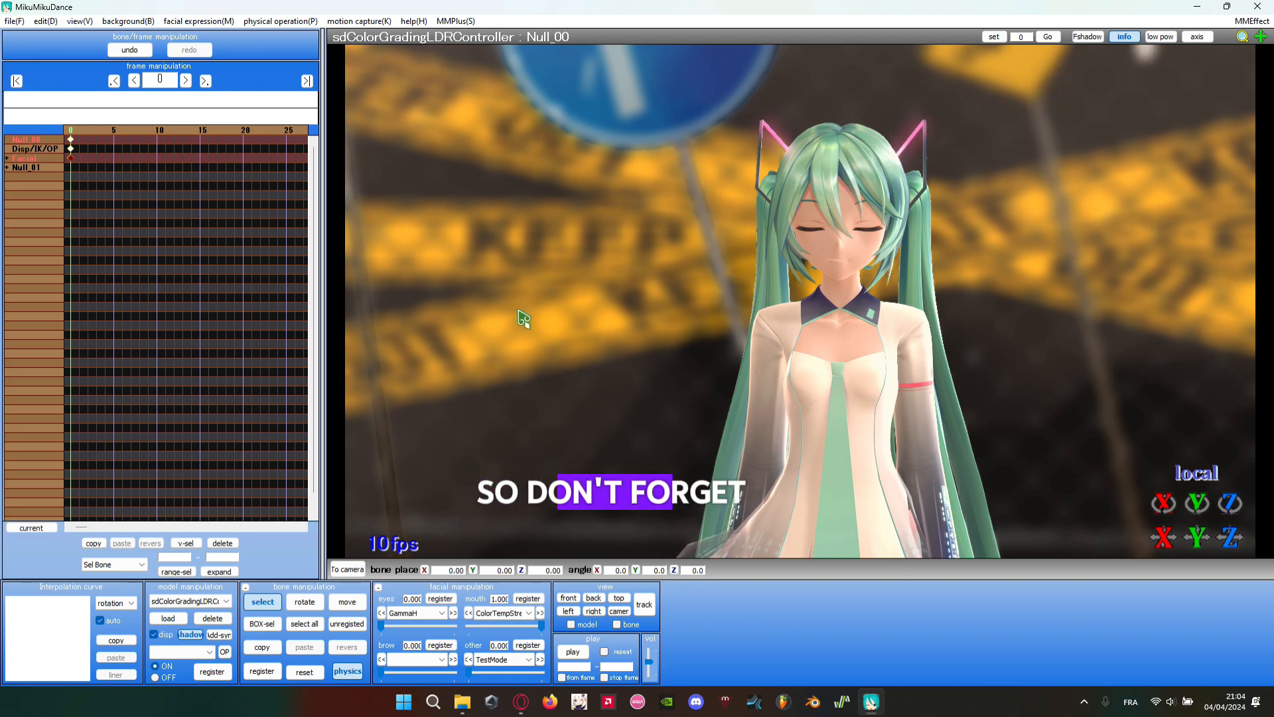
{"action": "left_click", "coordinate": [14, 21]}
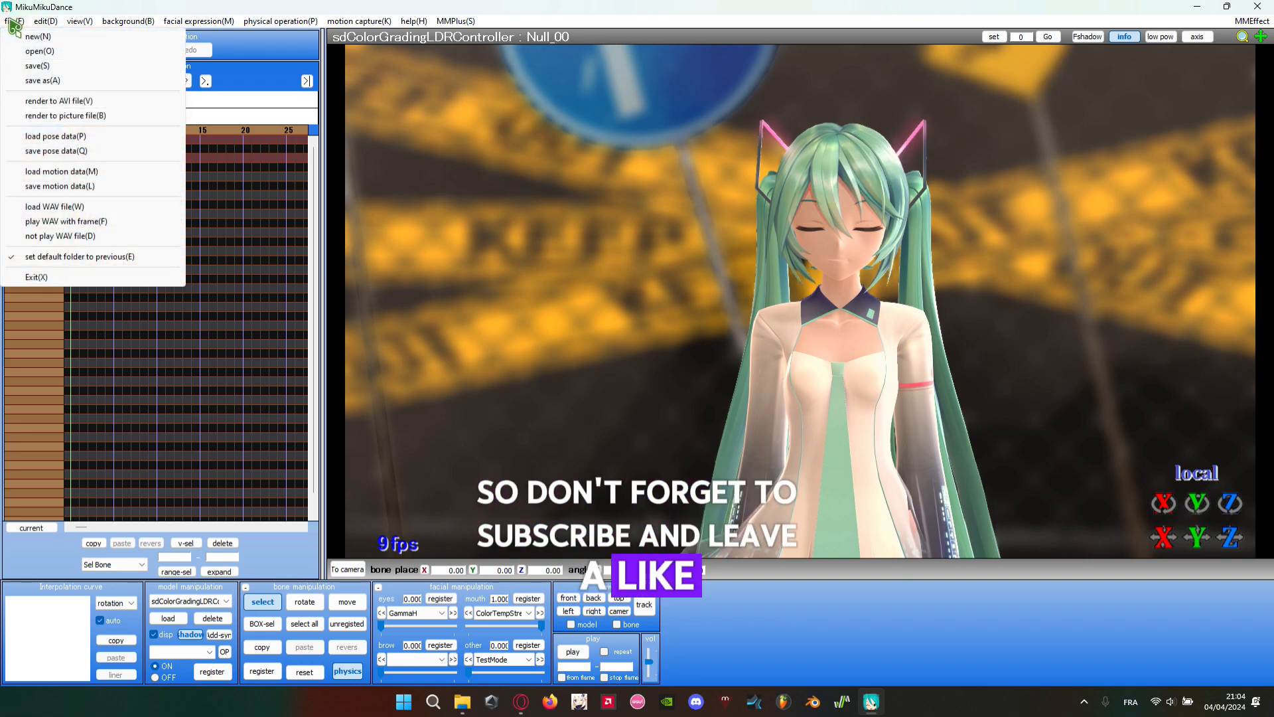
{"action": "left_click", "coordinate": [757, 264]}
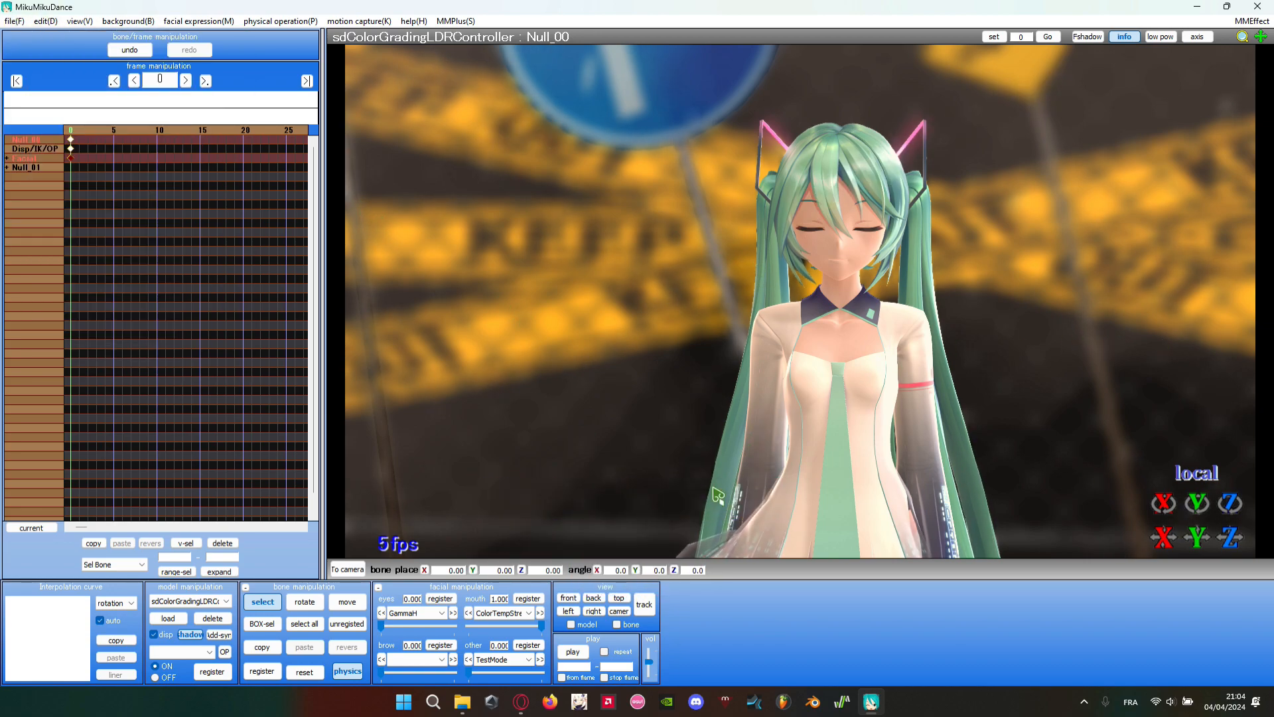
- Play the dance from the camera view to preview the color-graded scene, and stop the playback
{"action": "left_click", "coordinate": [574, 656]}
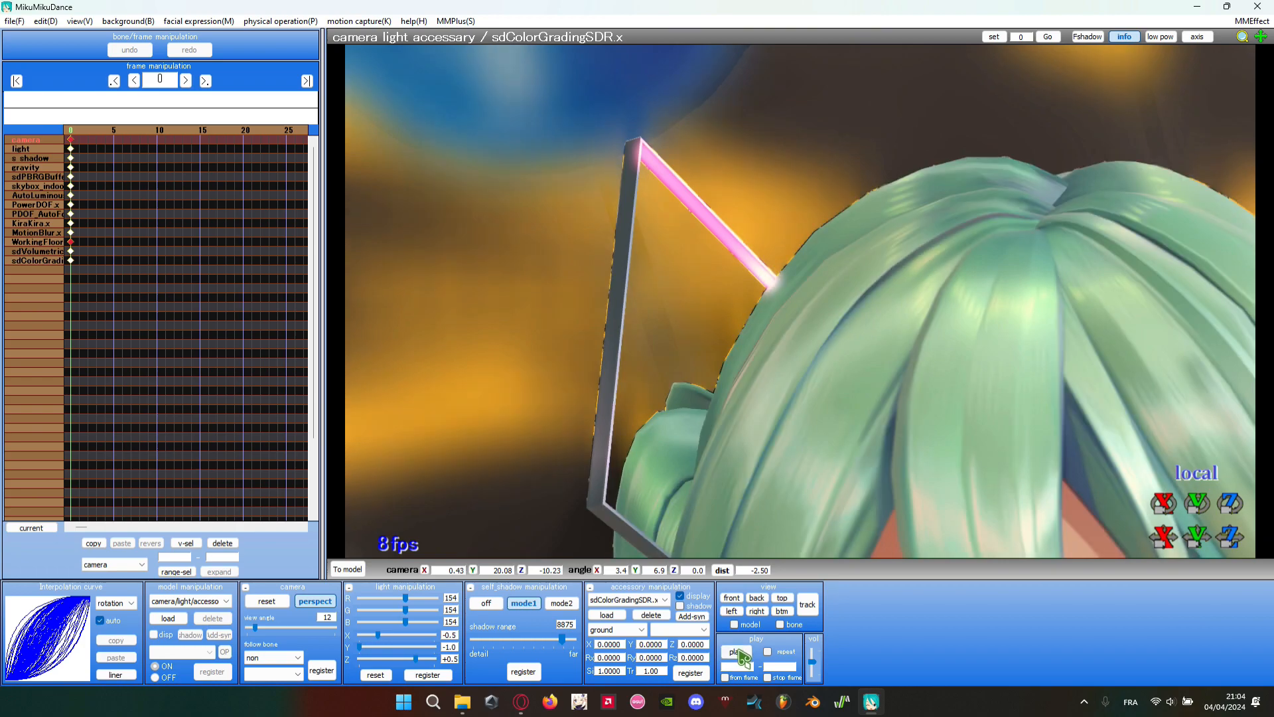
{"action": "left_click", "coordinate": [737, 653]}
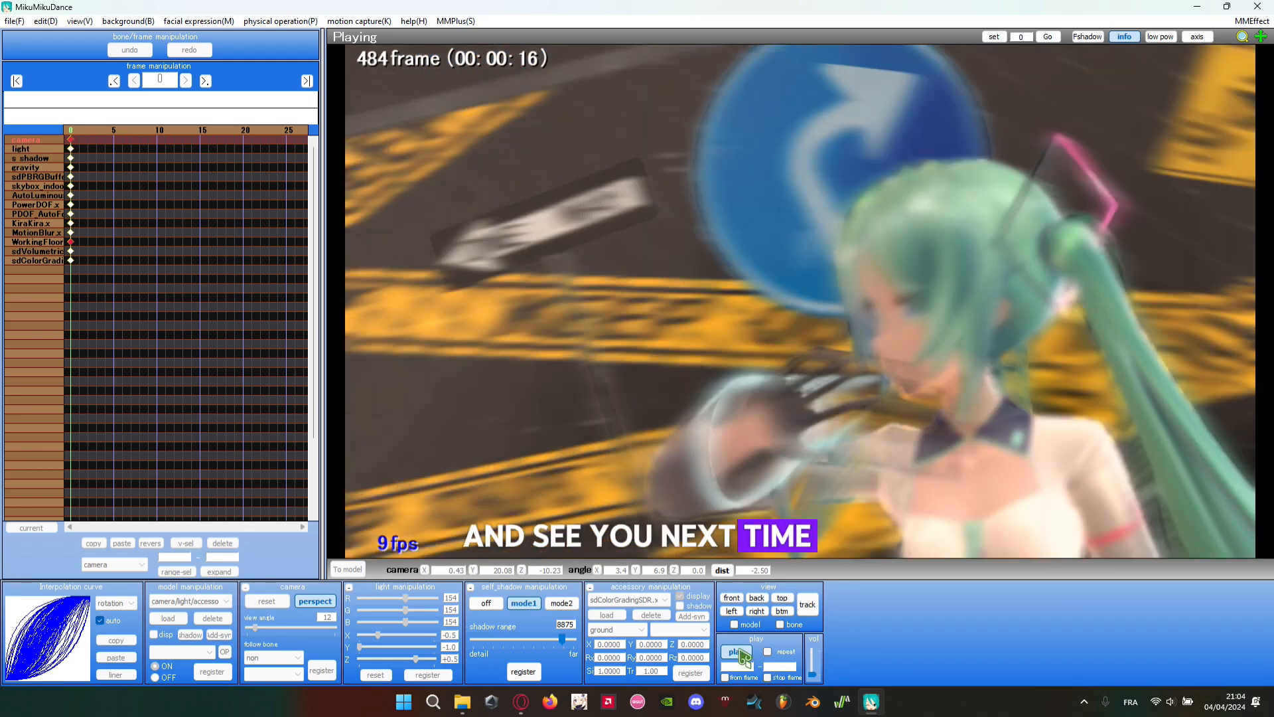
{"action": "left_click", "coordinate": [737, 653]}
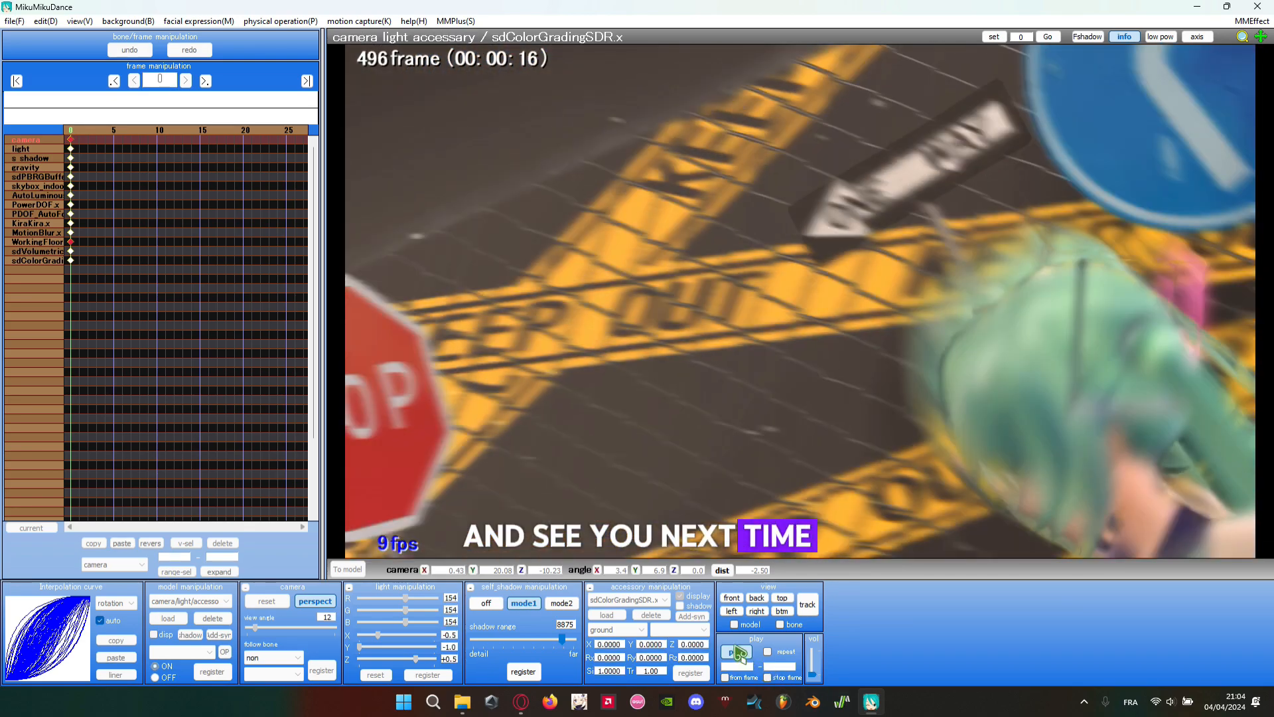